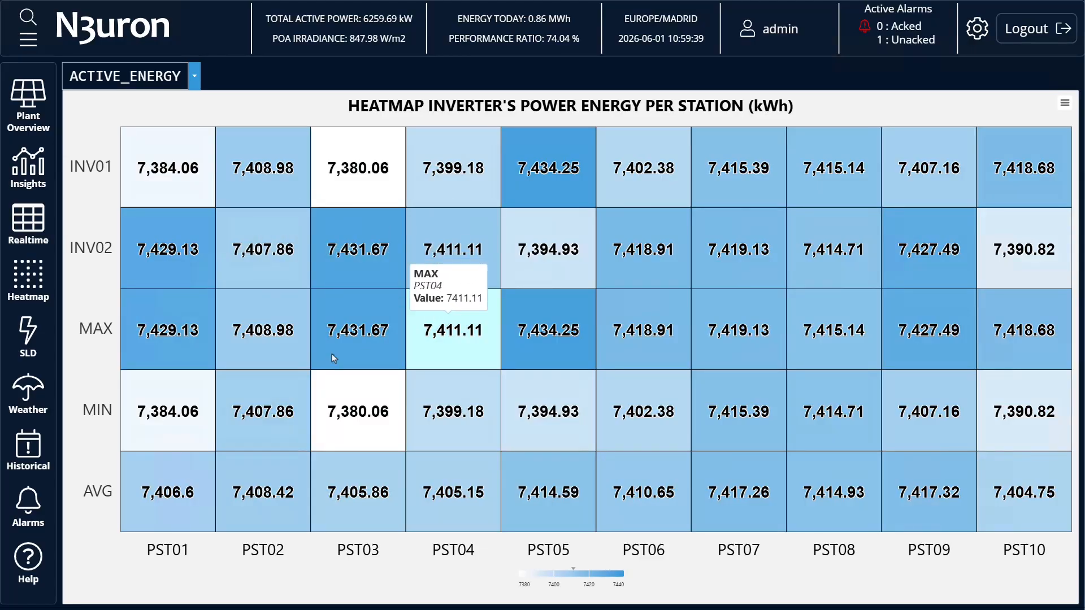
Browse the plant's single-line diagram and weather dashboards, zooming out on the weather station map.
left_click(57, 323)
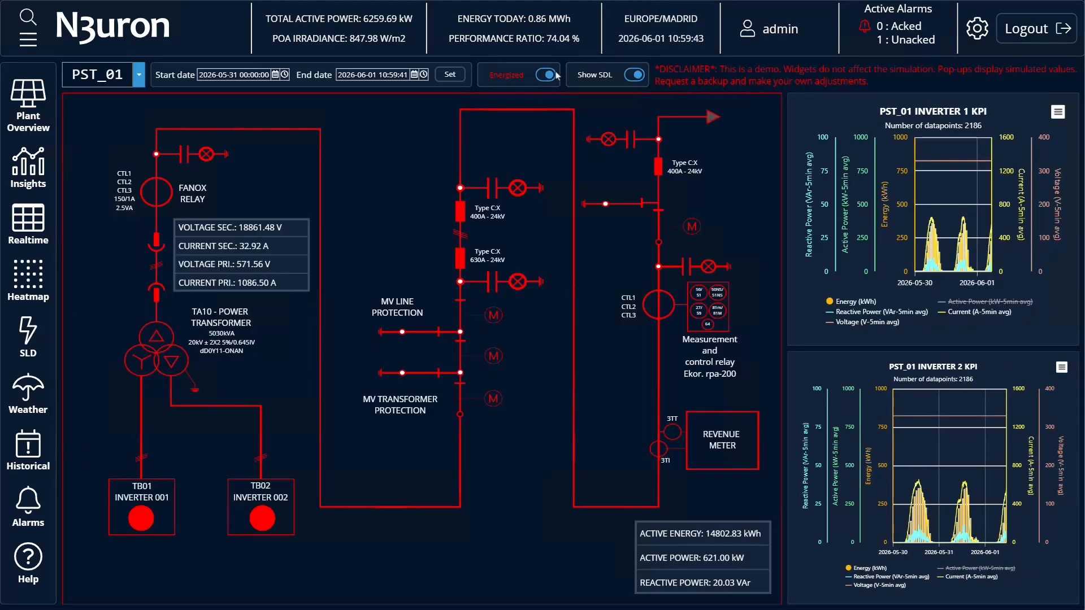
left_click(36, 389)
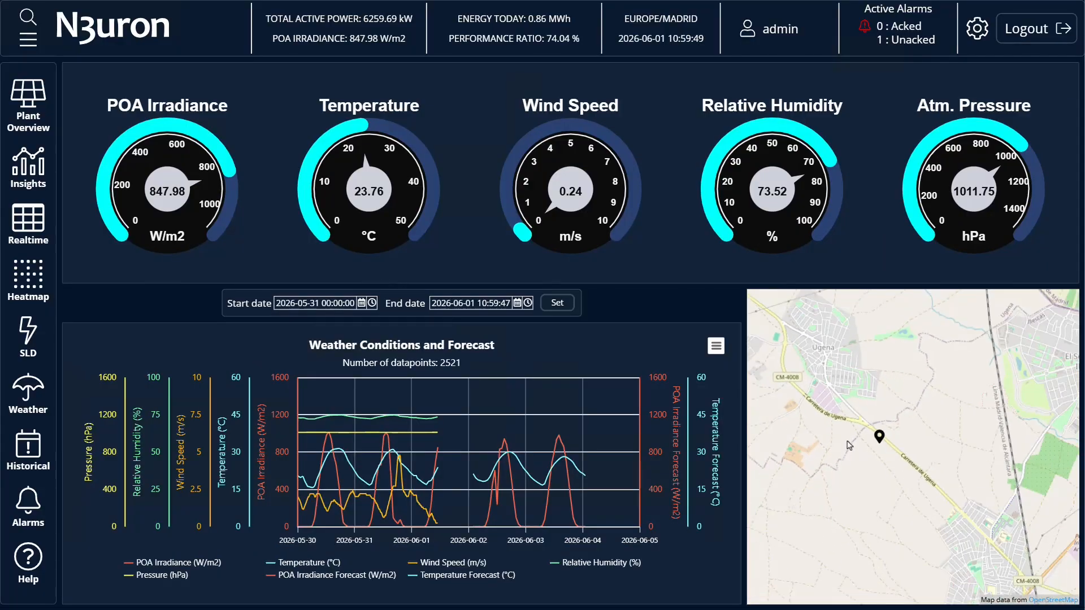
scroll(849, 445, "down", 1)
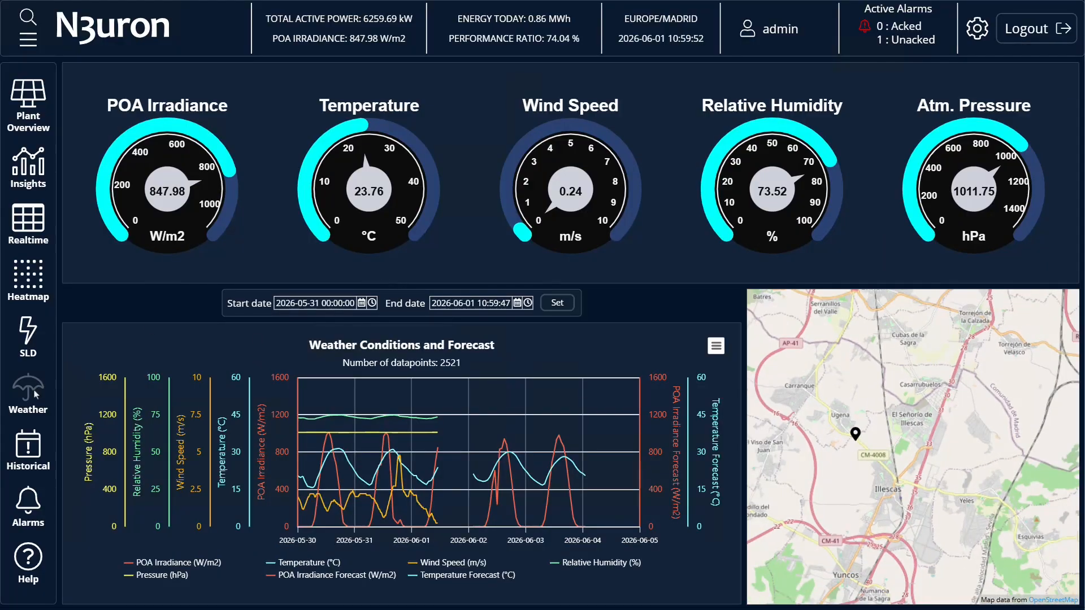
Plot the historical trend of the selected plant KPI tags with one Y axis per tag.
left_click(33, 448)
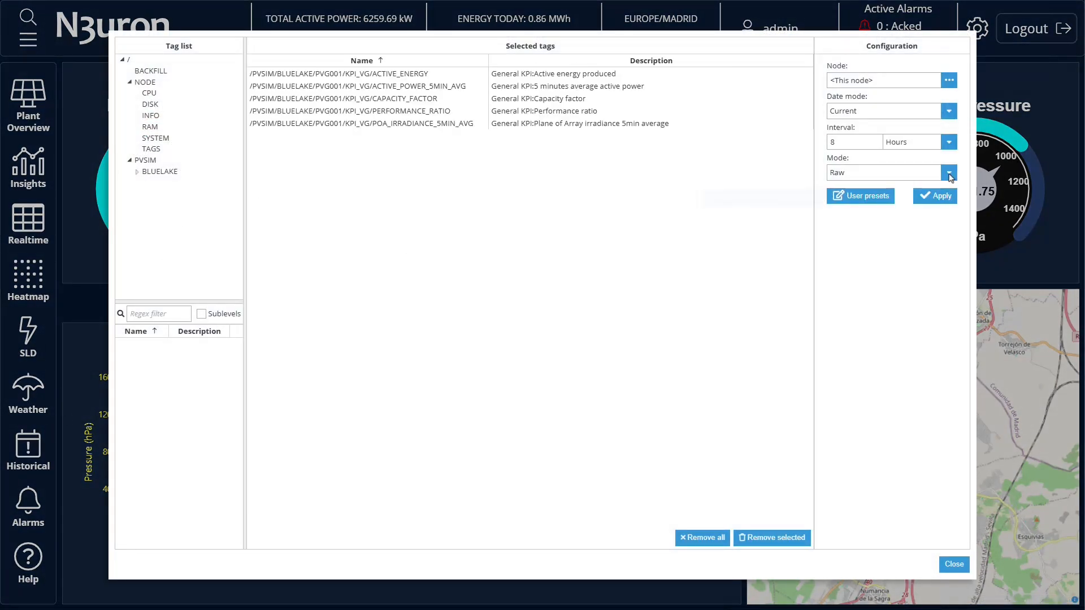
left_click(939, 197)
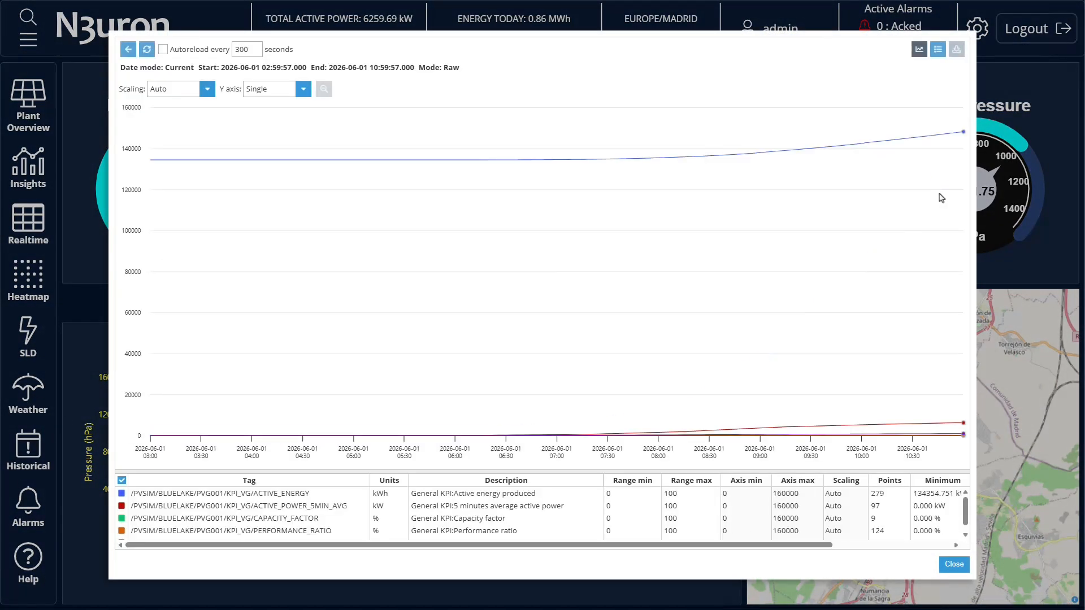
left_click(303, 89)
left_click(285, 120)
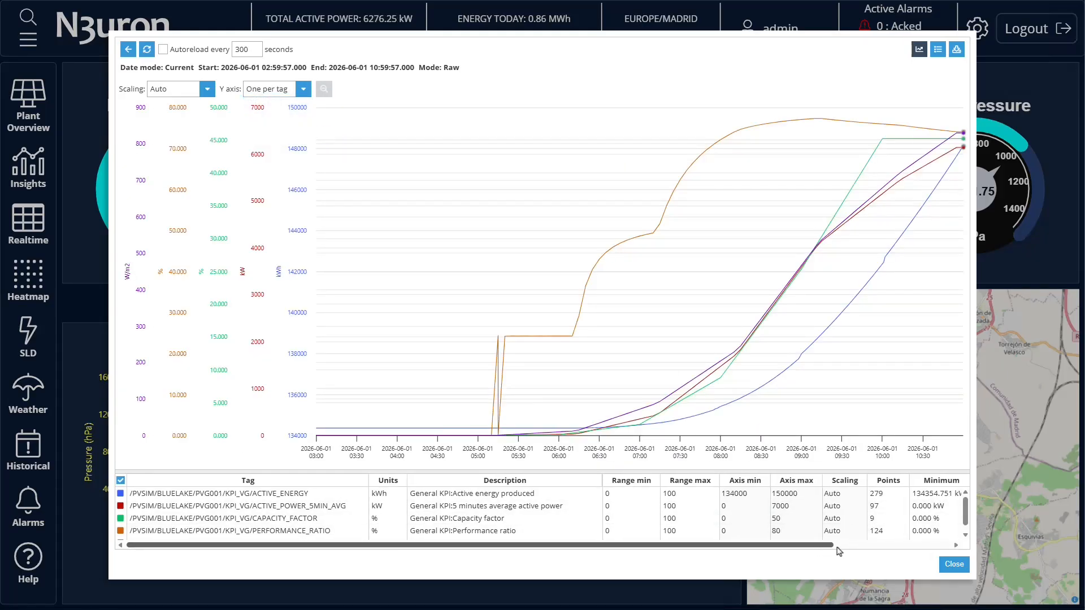
Show the historical KPI data as a table, then close the Historical dialog.
left_click(938, 49)
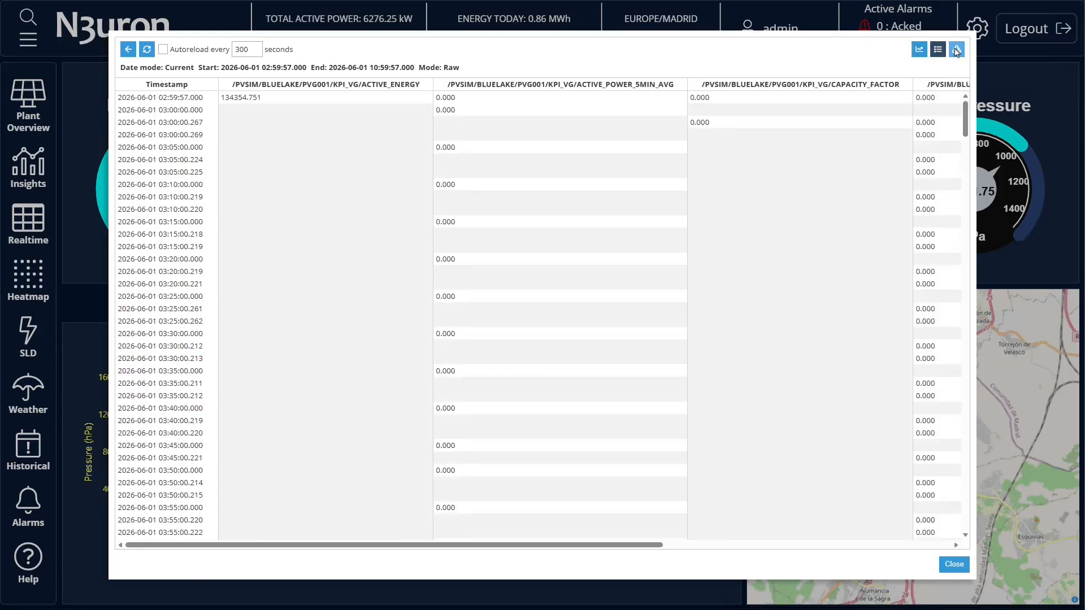
left_click(956, 50)
left_click(645, 357)
left_click(954, 564)
Open the Alarms page and expand the minimum priority filter options.
left_click(38, 497)
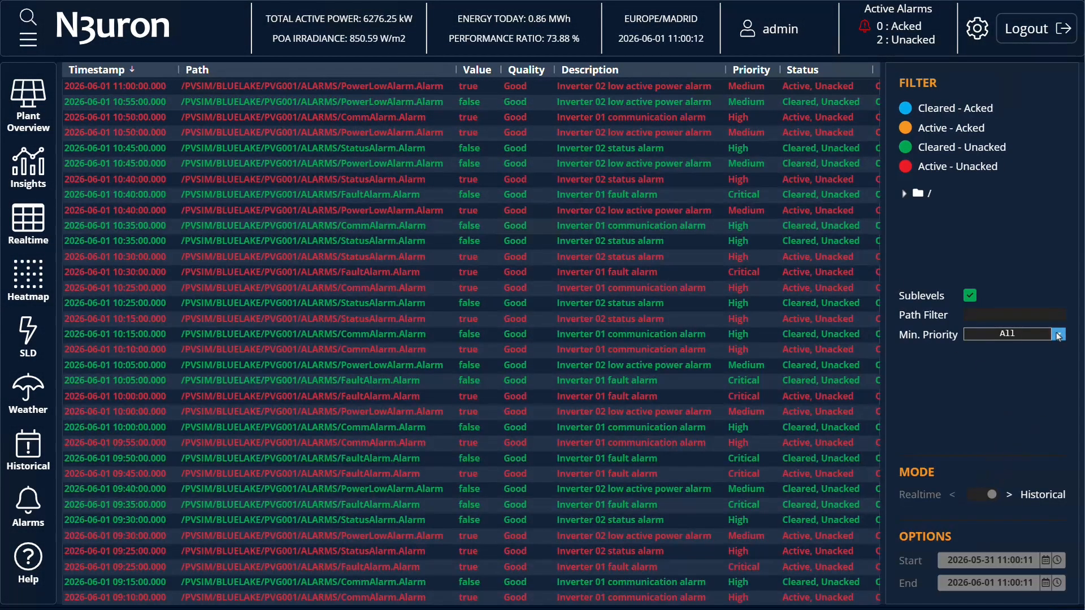
left_click(1059, 336)
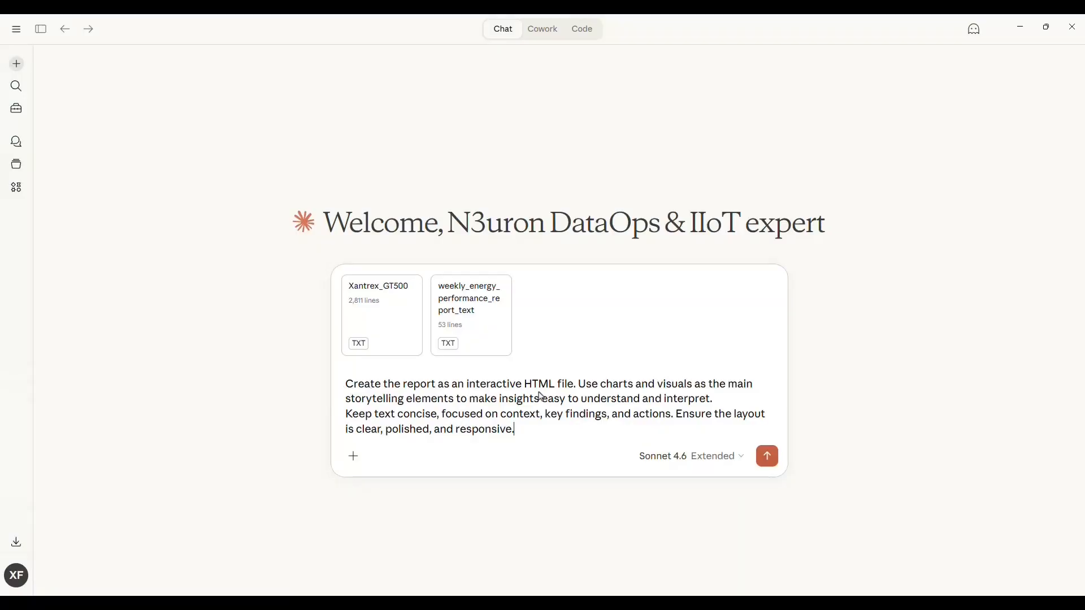
In Claude, submit the prompt asking for the report as an interactive HTML file with charts and visuals.
left_click_drag(351, 388, 710, 389)
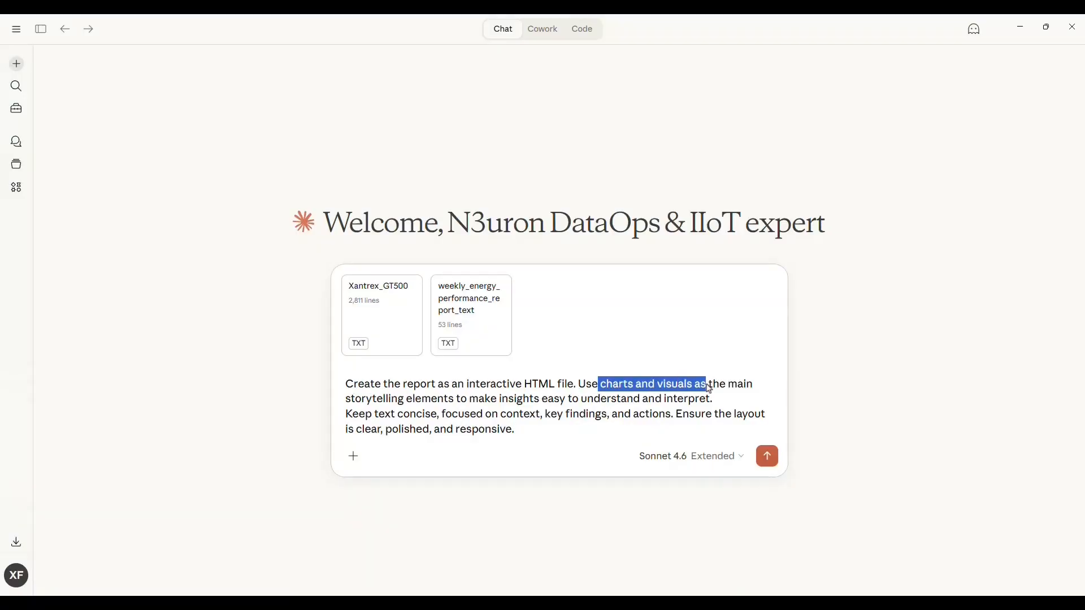
left_click(766, 454)
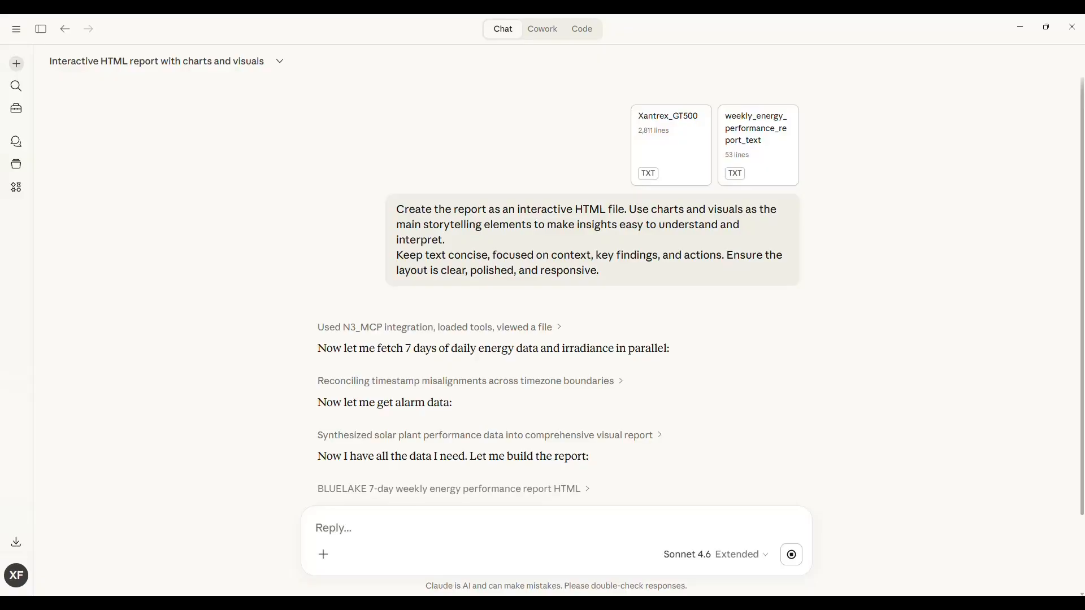
Read through the response's data summary and key findings table in the chat.
scroll(372, 396, "down", 3)
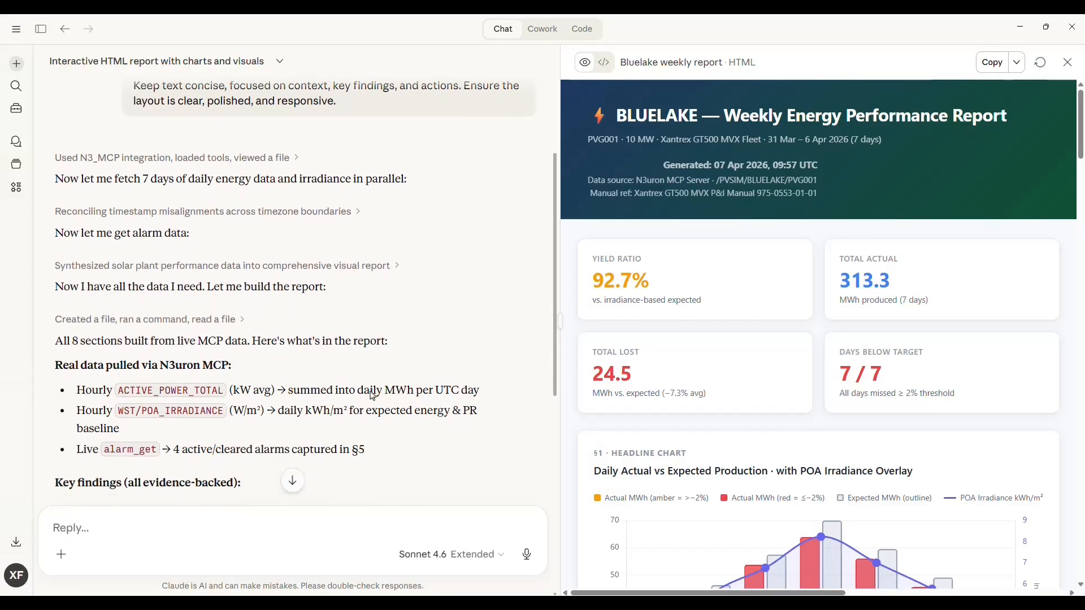
scroll(372, 395, "down", 3)
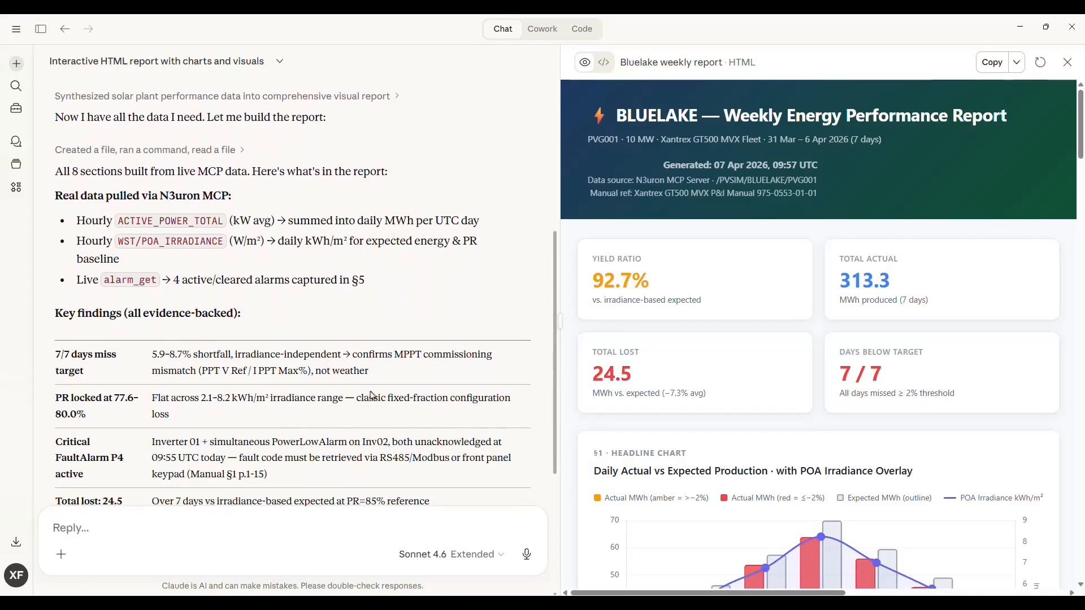
scroll(77, 206, "down", 2)
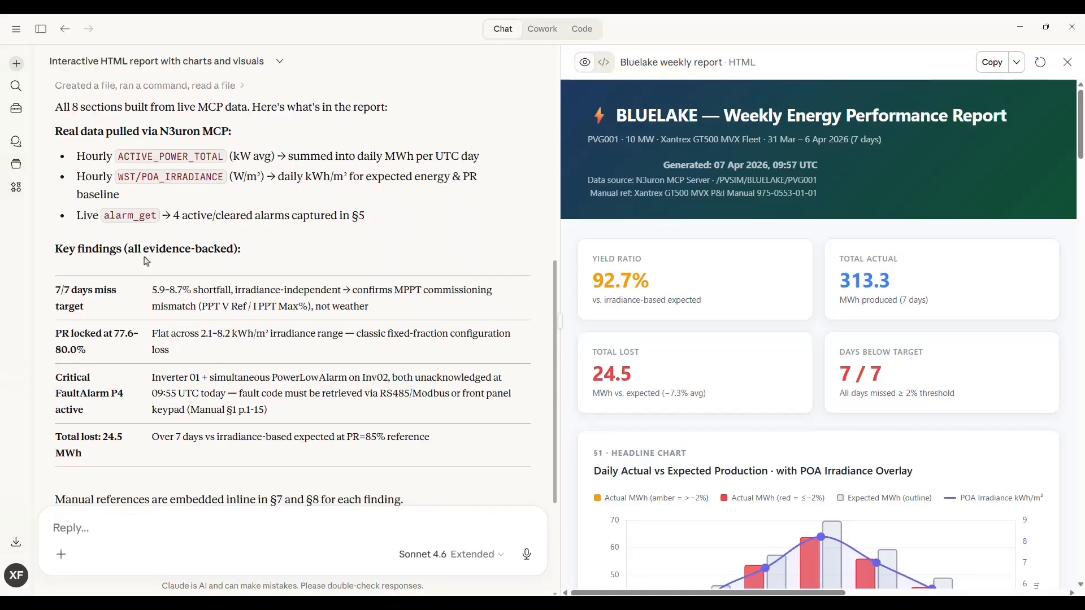
left_click_drag(150, 246, 385, 258)
left_click_drag(63, 292, 169, 301)
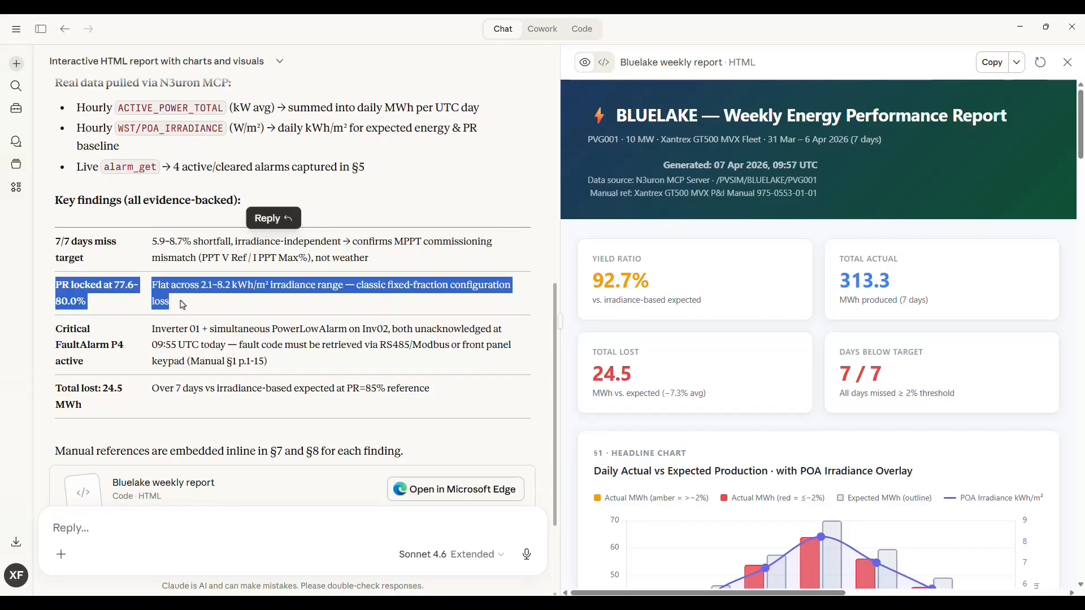
scroll(169, 301, "down", 2)
scroll(787, 310, "down", 2)
scroll(786, 310, "down", 2)
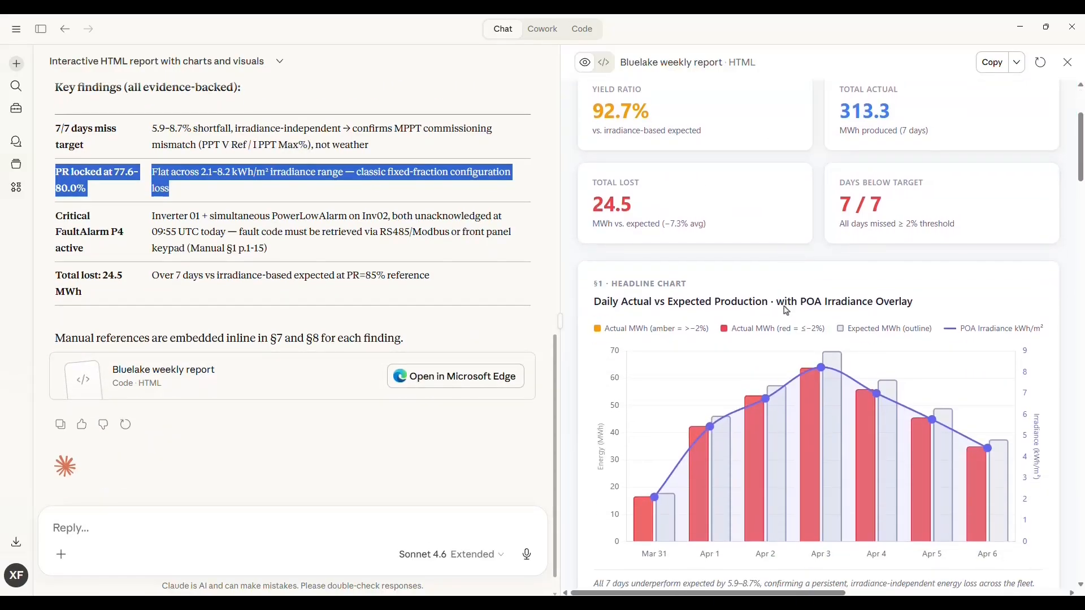
Scroll through the generated Bluelake weekly report's charts, performance ratio trend and alarm activity sections.
mouse_move(718, 391)
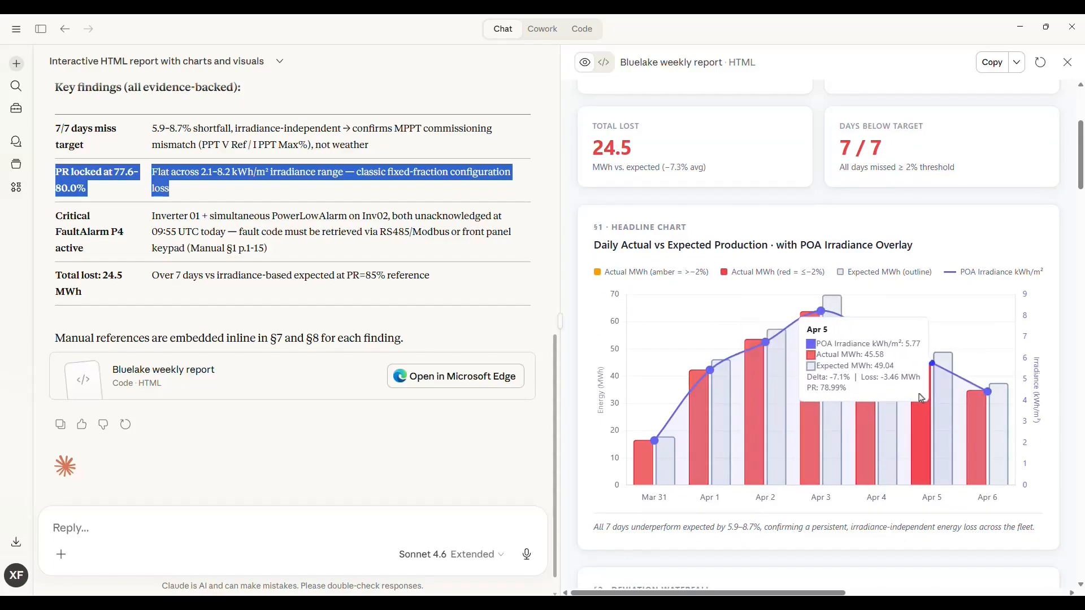
scroll(921, 399, "down", 5)
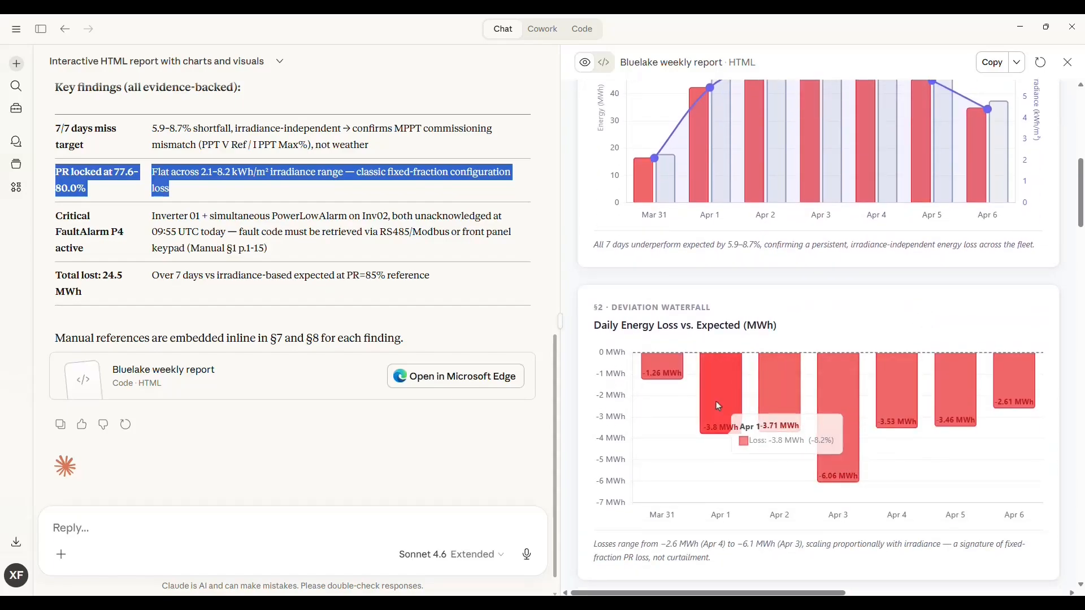
scroll(685, 380, "down", 3)
left_click_drag(595, 378, 709, 378)
scroll(736, 377, "down", 2)
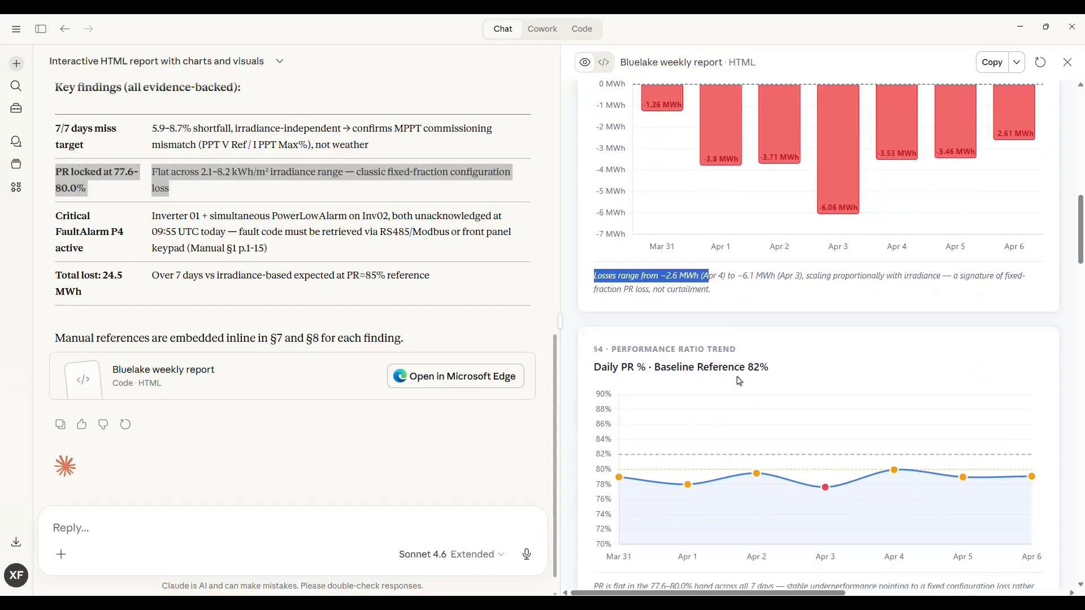
scroll(740, 382, "down", 3)
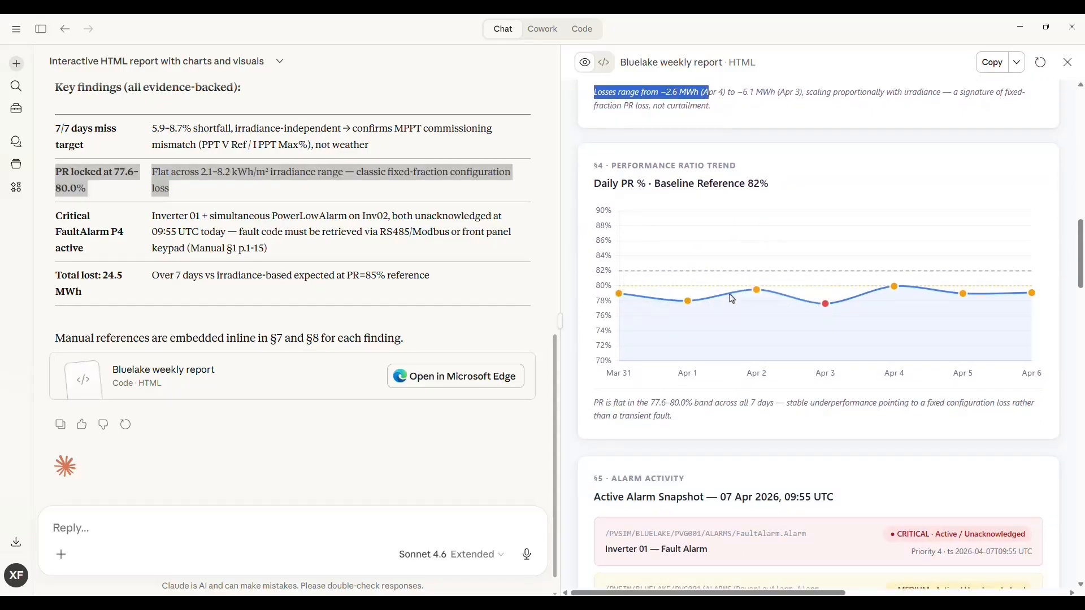
scroll(807, 345, "down", 1)
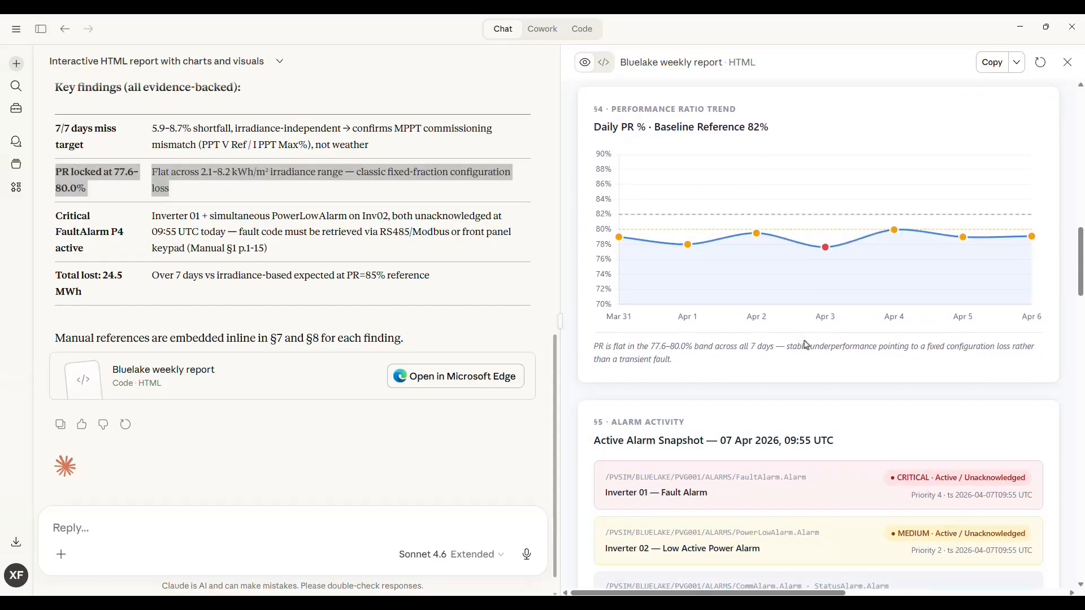
scroll(807, 345, "down", 5)
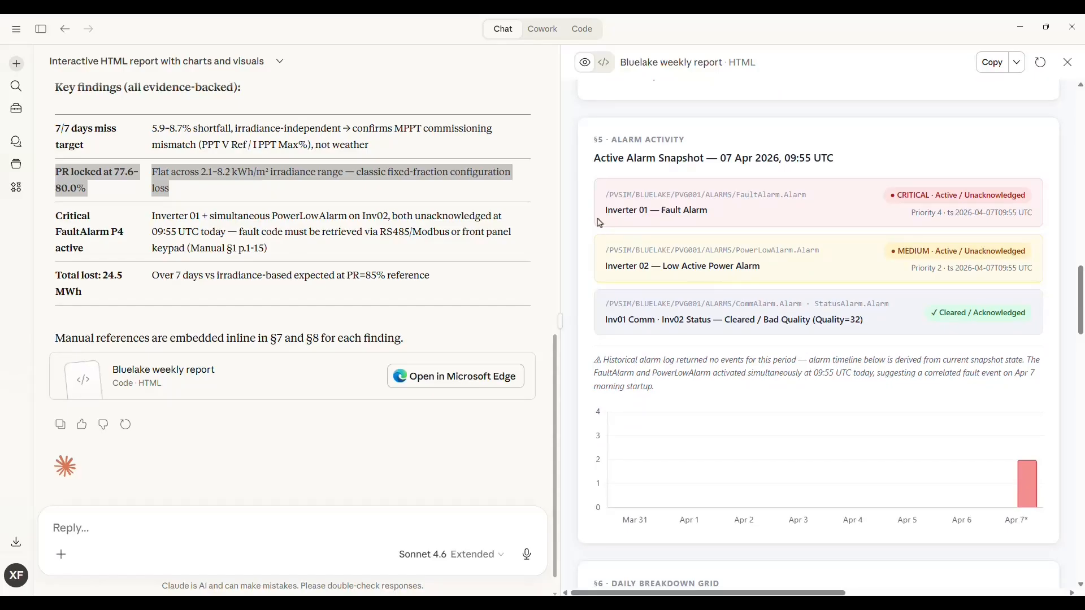
left_click_drag(603, 196, 810, 195)
scroll(792, 247, "down", 3)
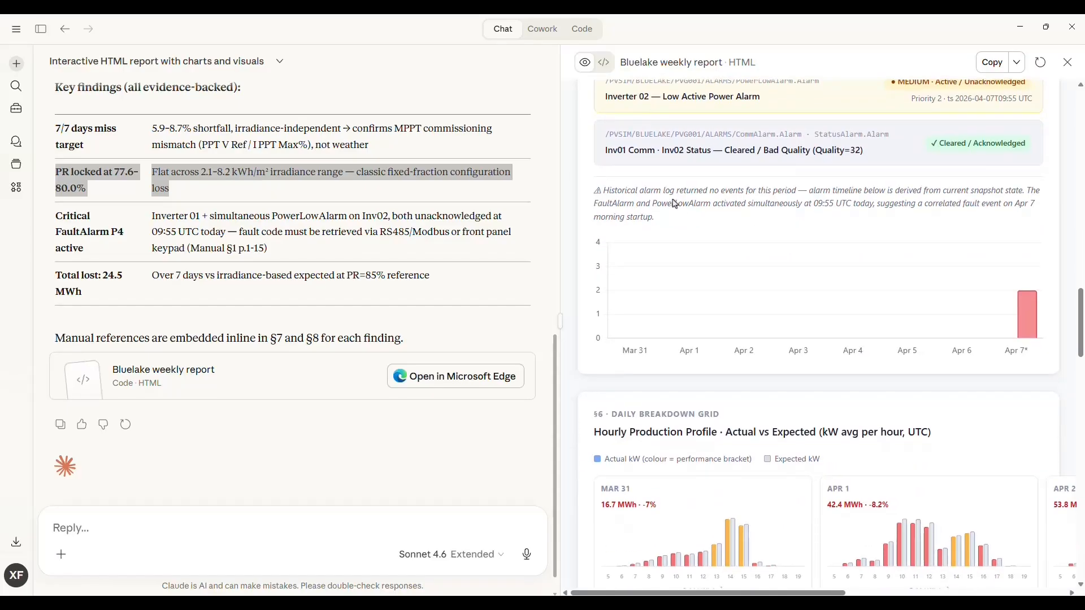
scroll(867, 407, "down", 4)
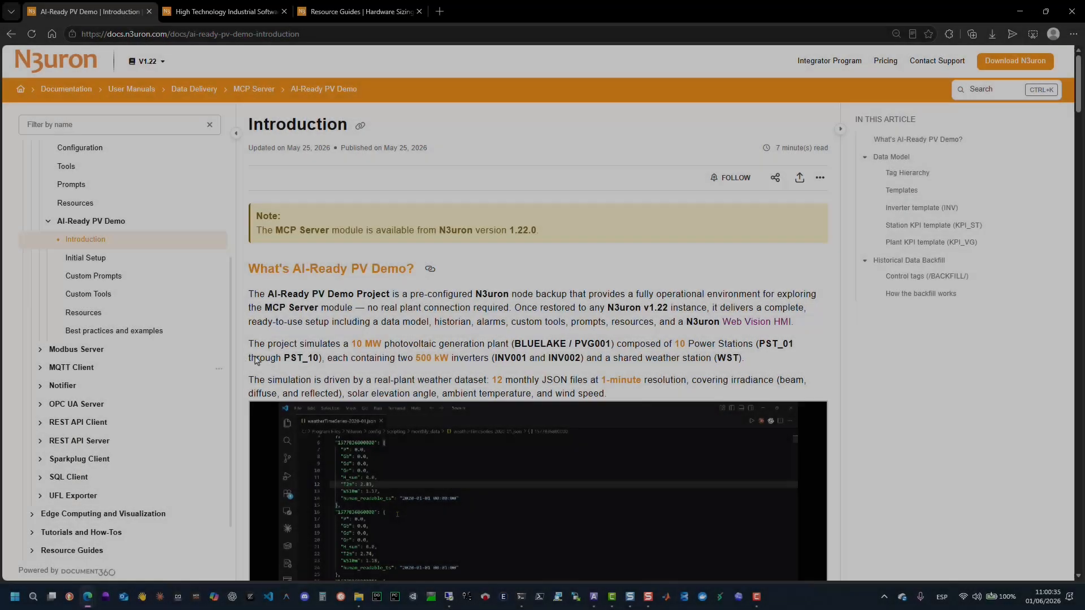
Read the AI-Ready PV Demo Introduction documentation page in the browser, down to the KPI templates and backfill section.
scroll(366, 264, "down", 2)
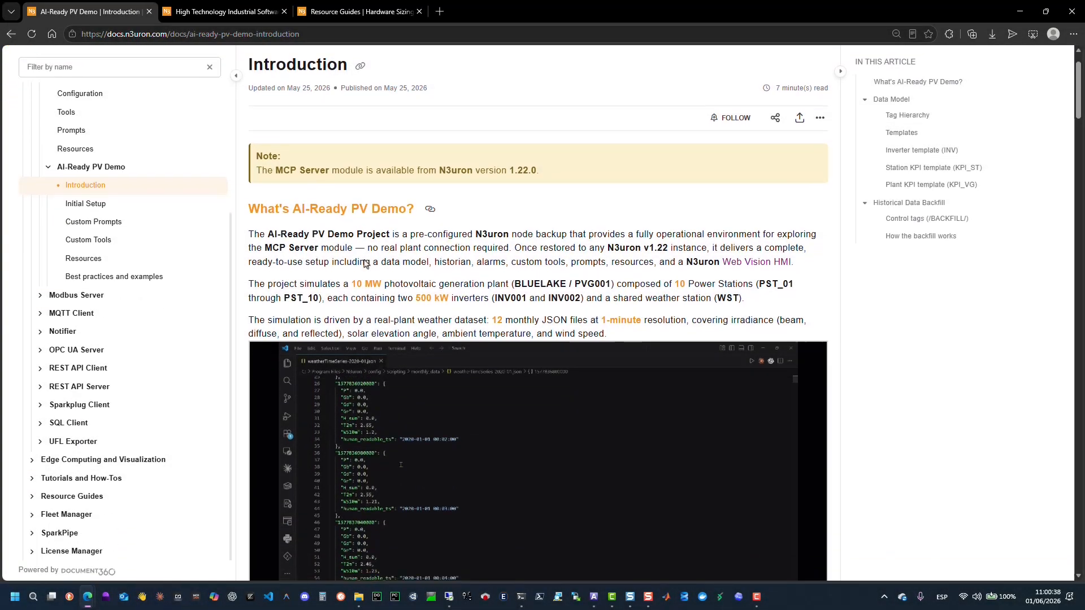
scroll(366, 264, "down", 3)
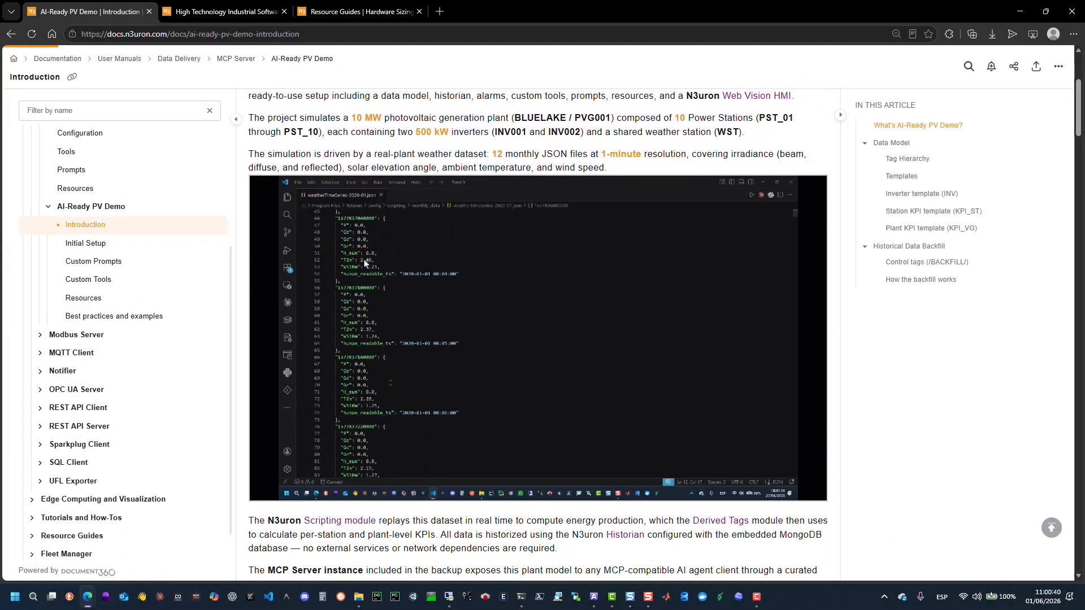
scroll(365, 264, "down", 7)
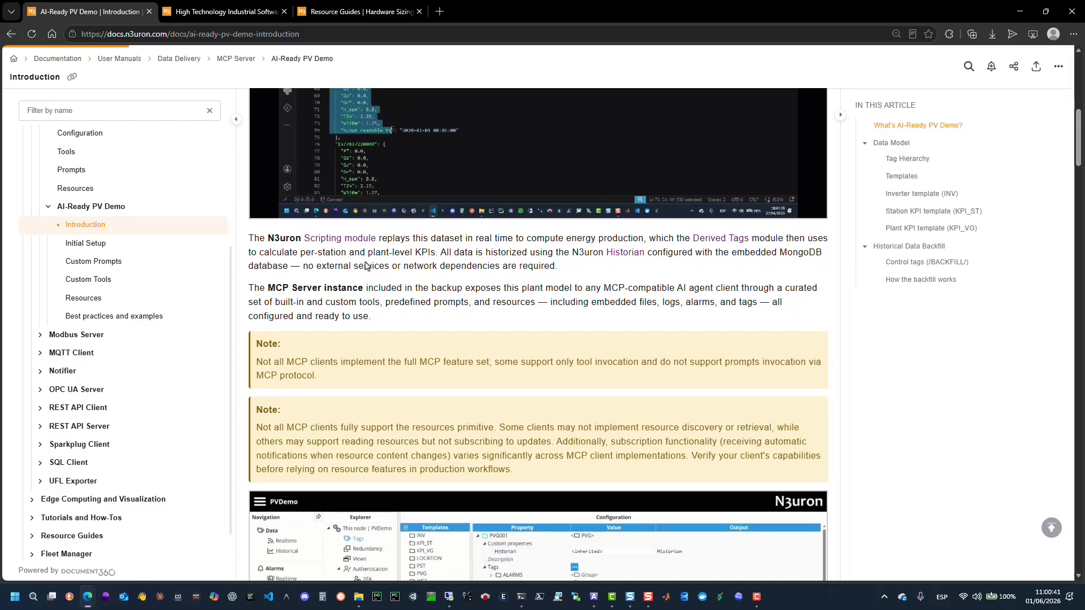
scroll(366, 264, "down", 8)
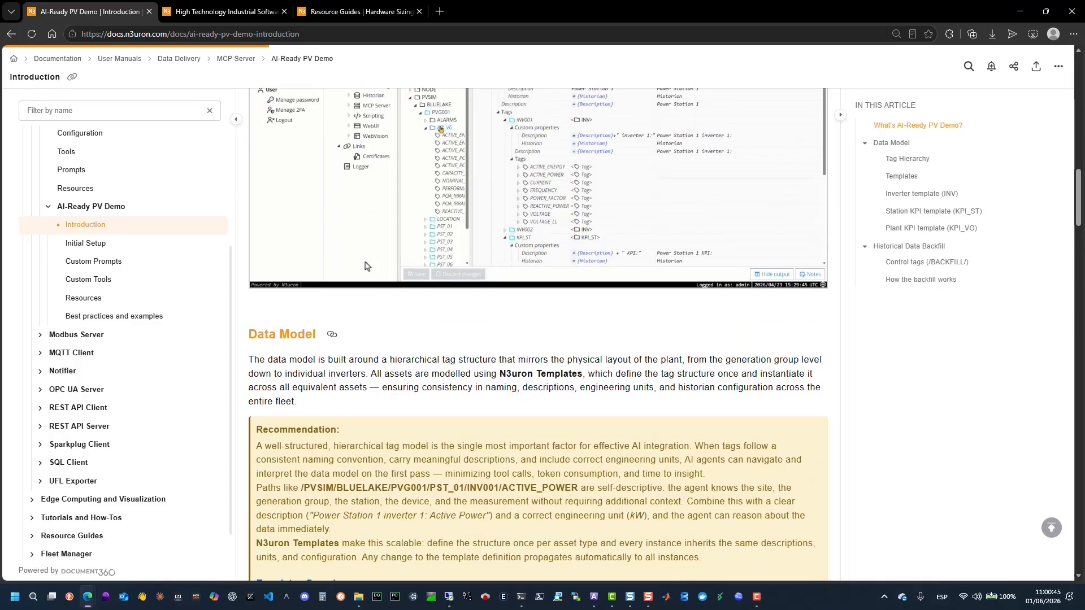
scroll(366, 264, "down", 4)
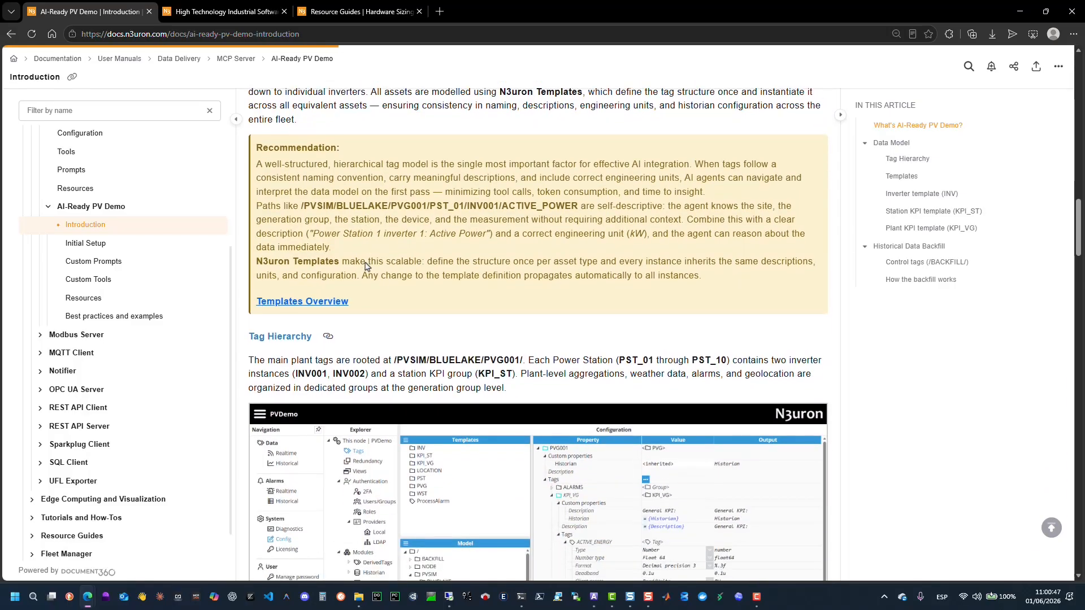
scroll(366, 264, "down", 5)
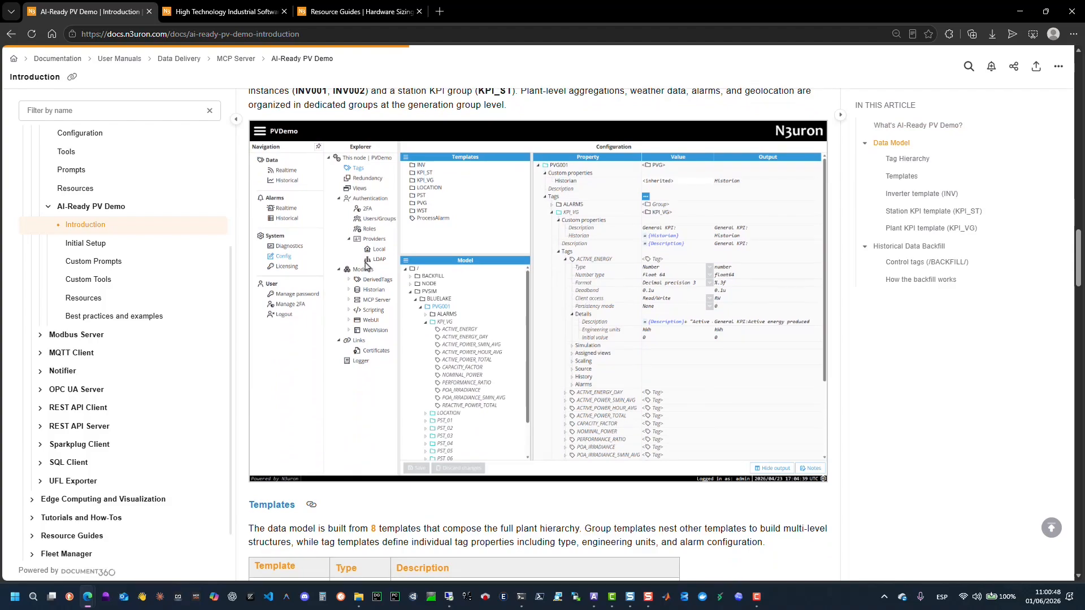
scroll(366, 264, "down", 2)
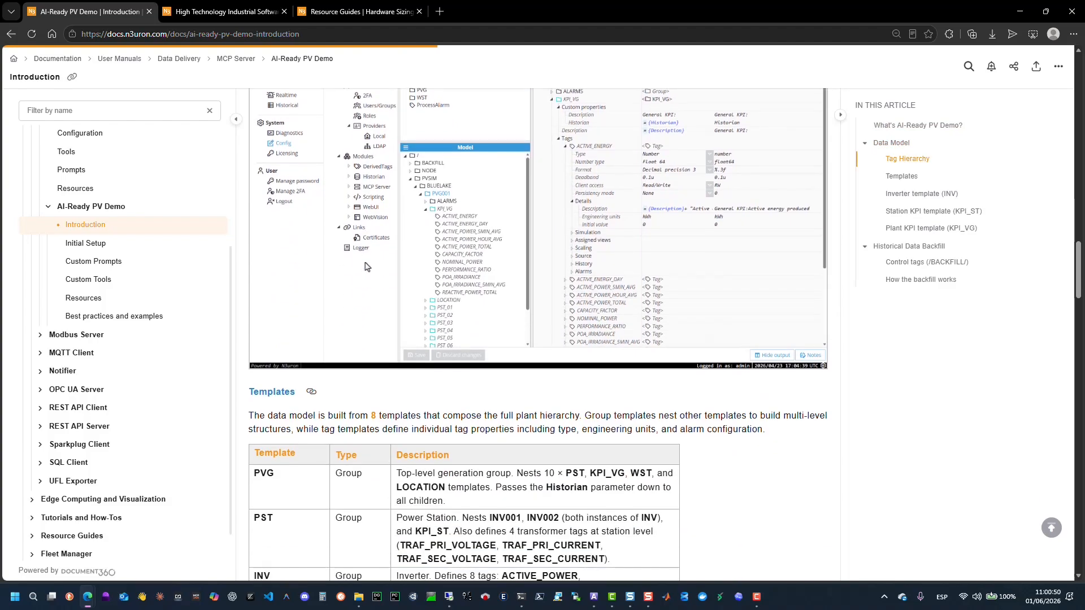
scroll(366, 266, "down", 3)
scroll(365, 270, "down", 2)
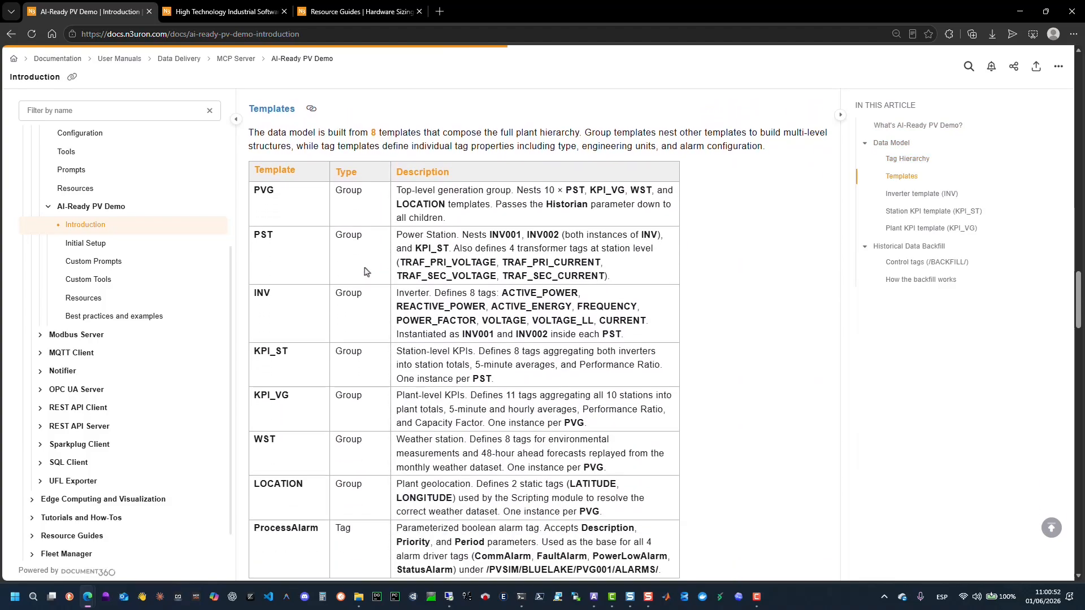
scroll(365, 272, "down", 8)
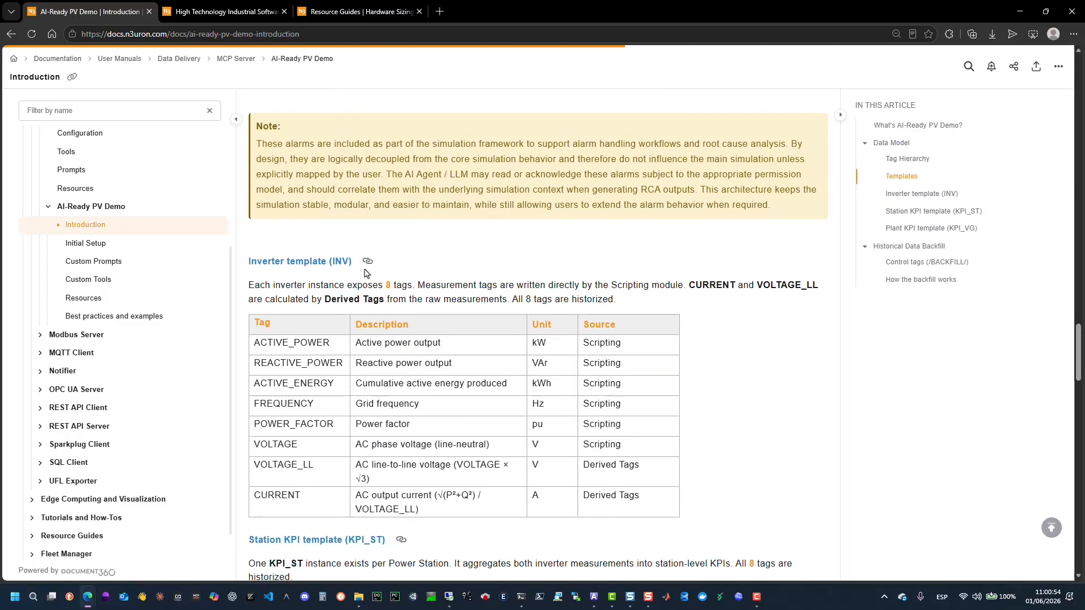
scroll(365, 273, "down", 7)
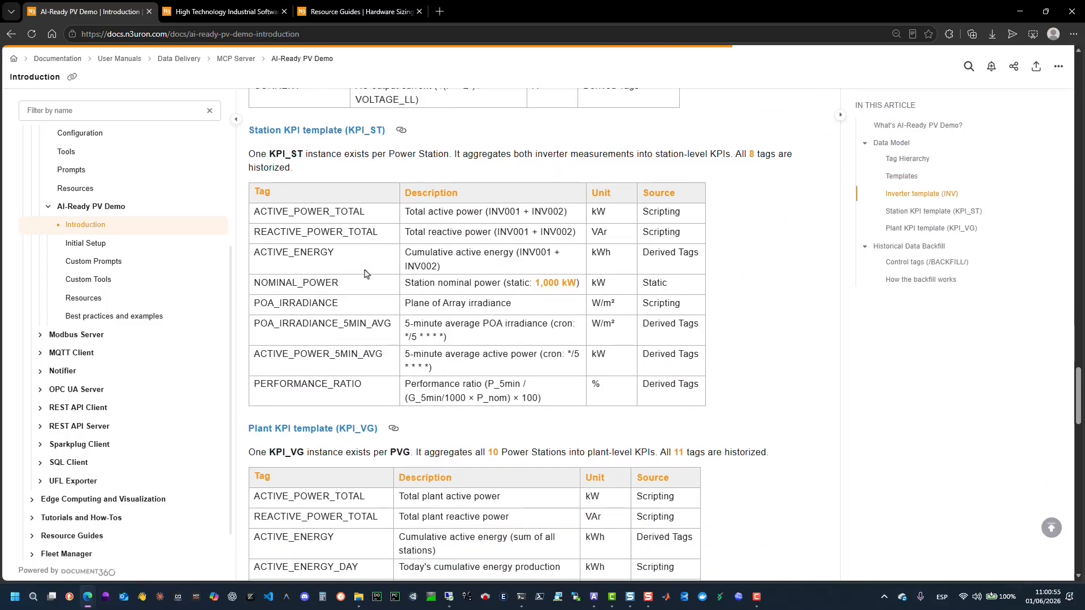
scroll(365, 273, "down", 7)
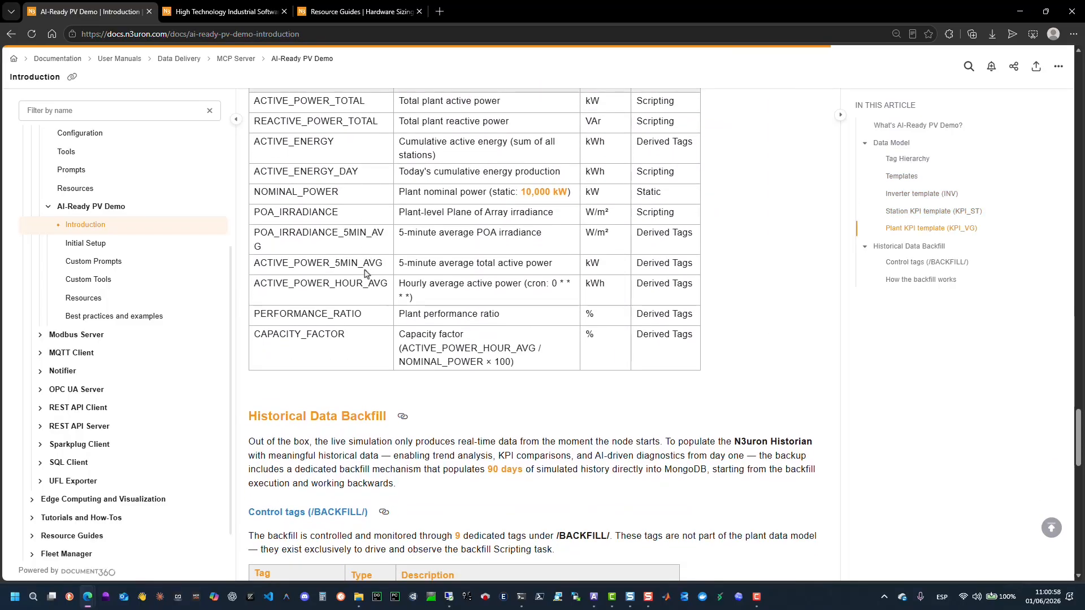
Read the historical data backfill control tags and how-it-works sections to the end of the Introduction page.
scroll(365, 274, "down", 6)
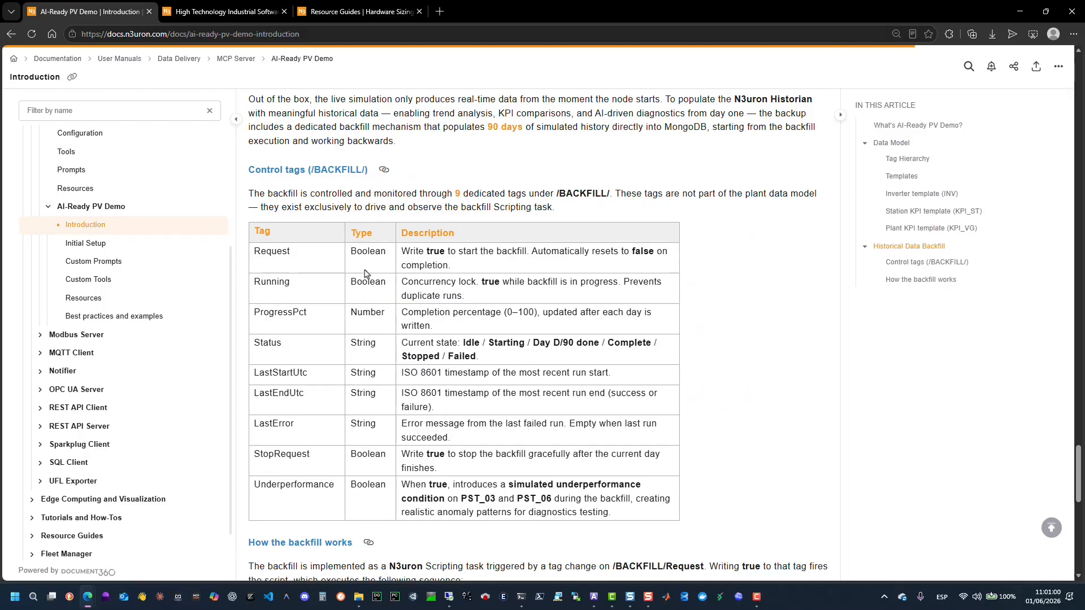
scroll(365, 274, "down", 10)
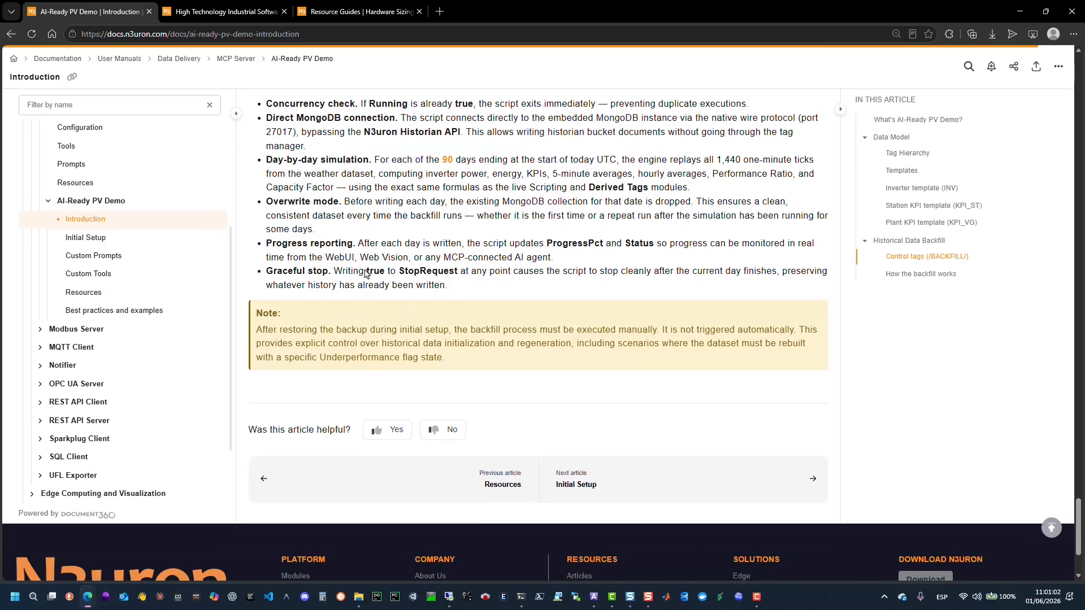
scroll(365, 273, "down", 1)
Open the AI-Ready PV Demo Custom Prompts page and read its configuration model, available prompts, arguments and recommended workflows.
left_click(90, 262)
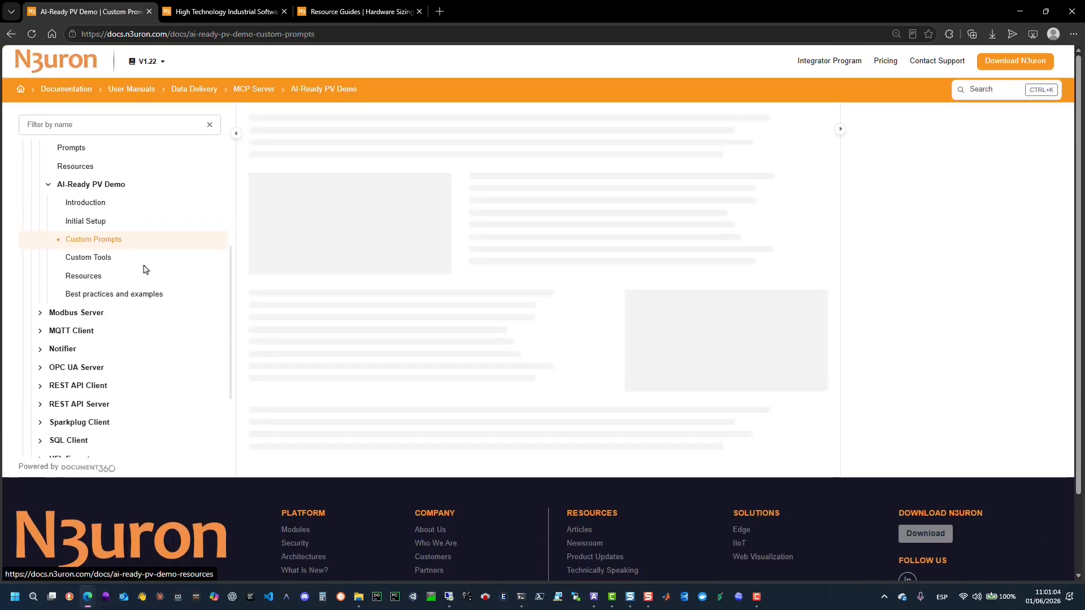
scroll(431, 288, "down", 3)
scroll(432, 293, "down", 16)
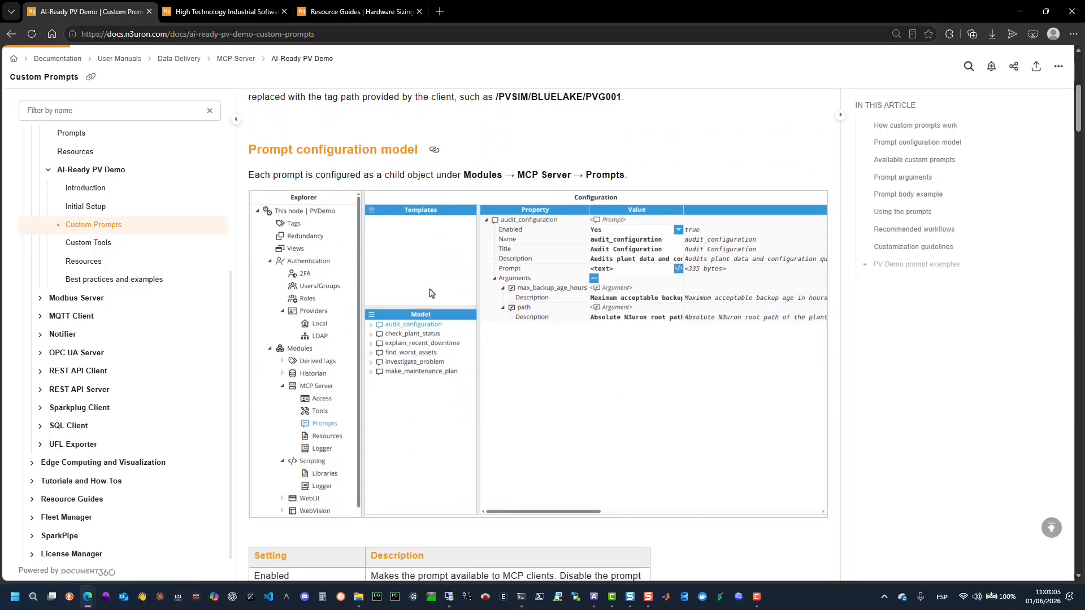
scroll(431, 293, "down", 6)
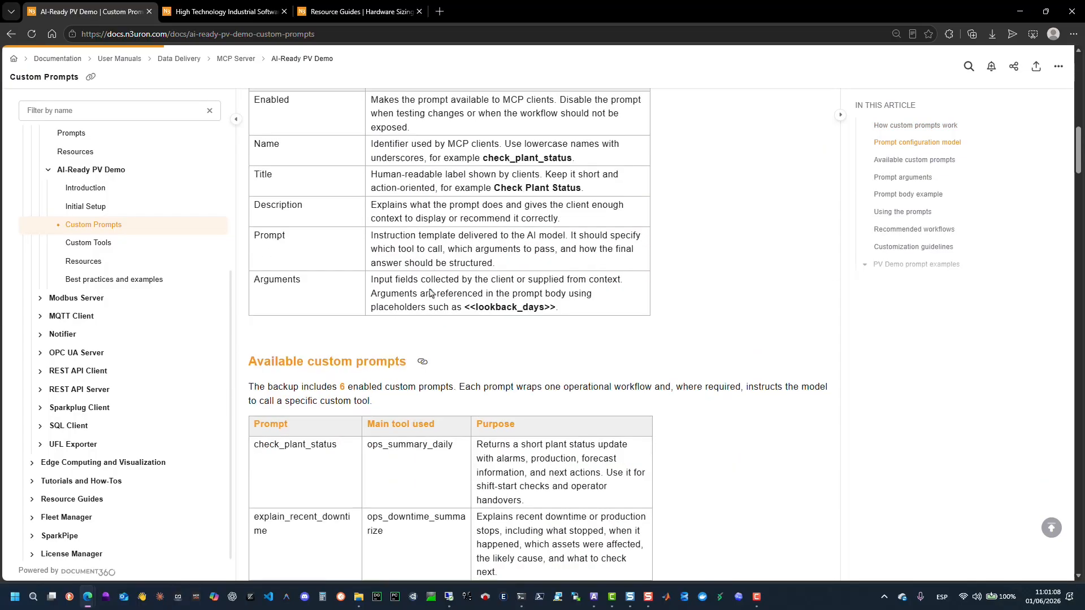
scroll(432, 293, "down", 9)
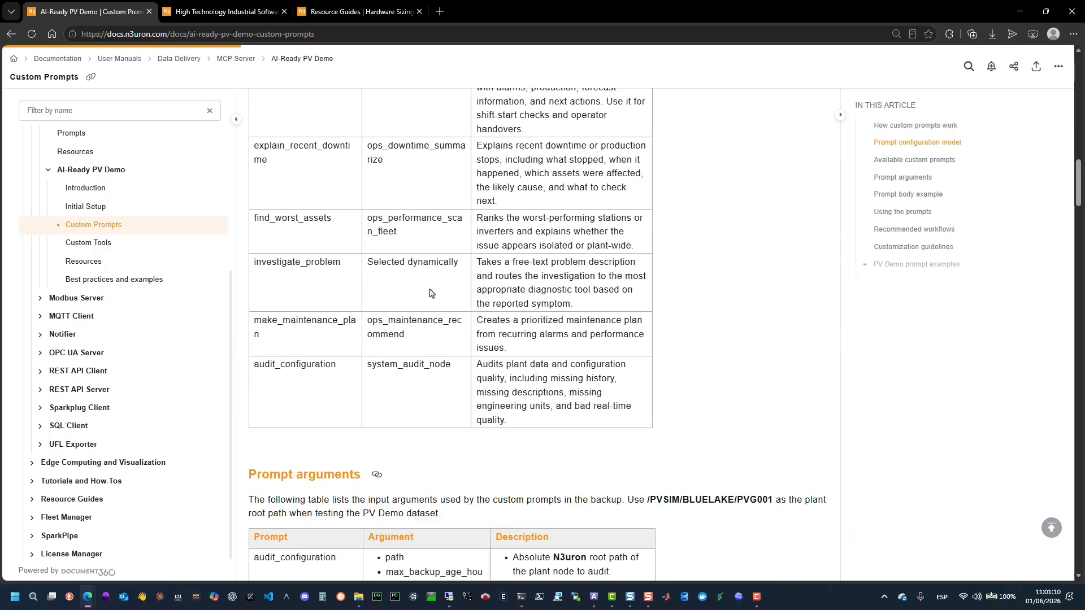
scroll(431, 293, "down", 8)
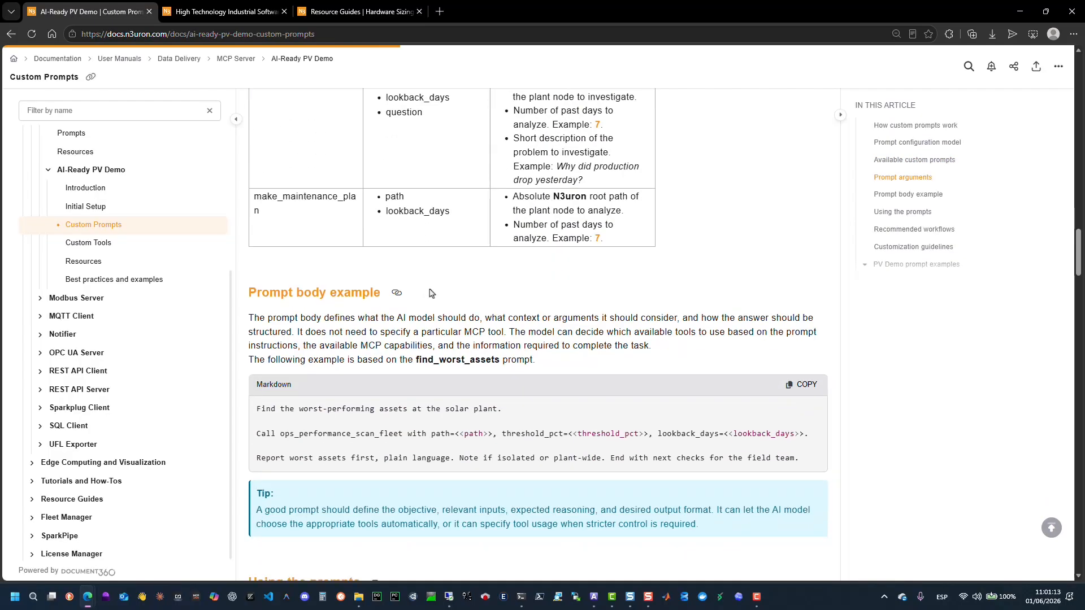
scroll(431, 293, "down", 7)
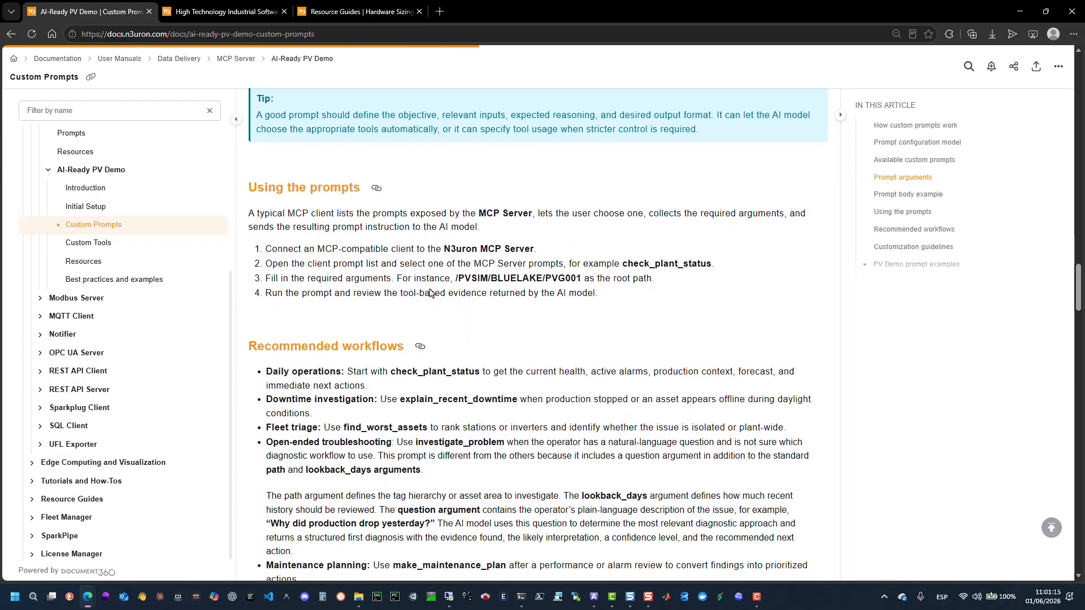
scroll(431, 293, "down", 7)
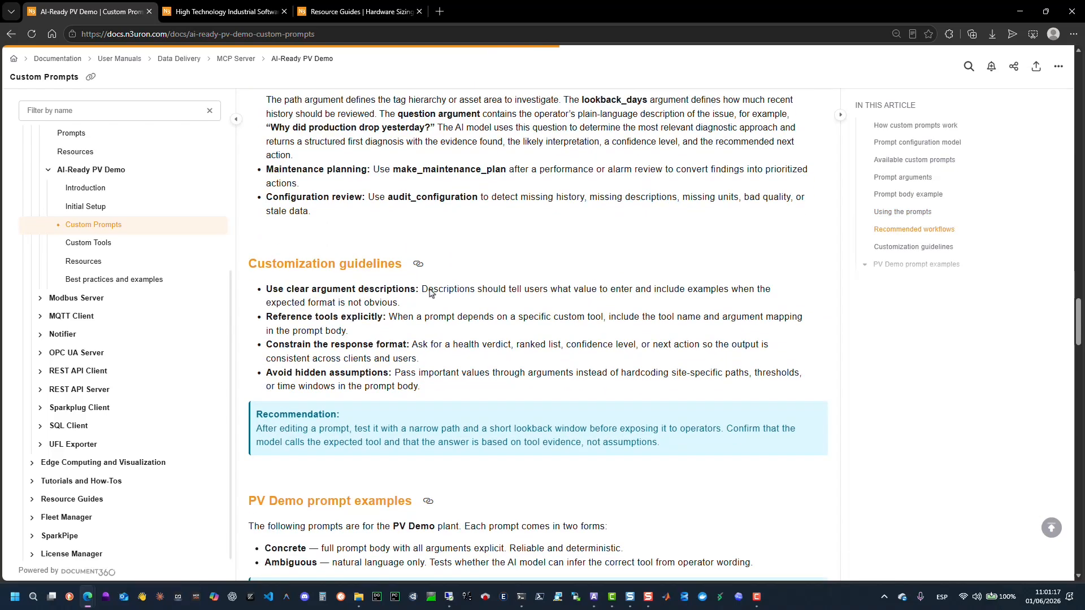
Open the Custom Tools page and read the built-in versus custom tools comparison, tool configuration and scripting structure.
left_click(133, 242)
scroll(462, 275, "down", 5)
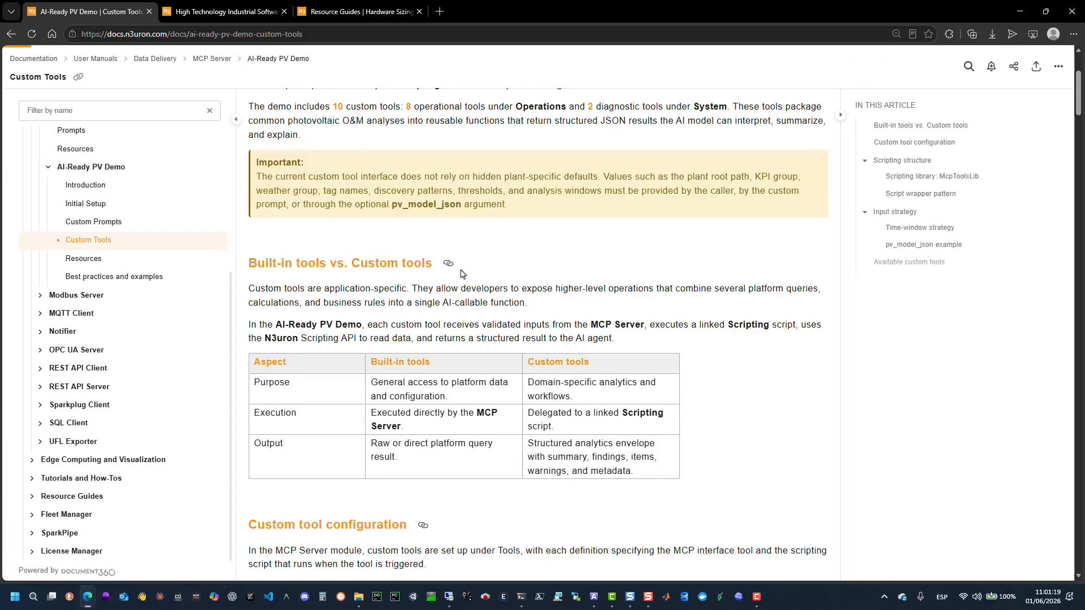
scroll(462, 274, "down", 14)
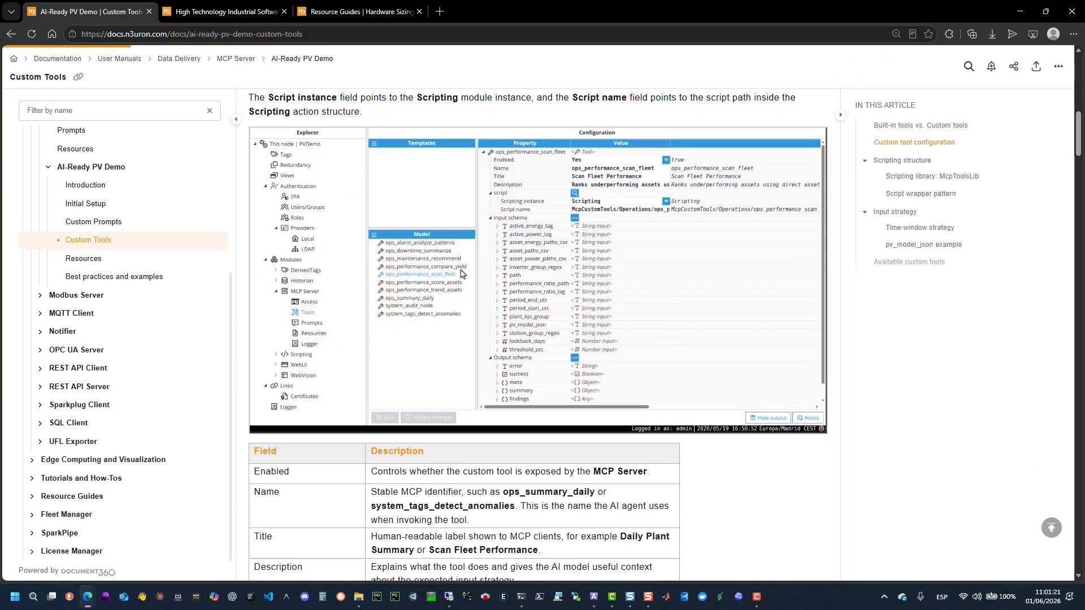
scroll(462, 275, "down", 7)
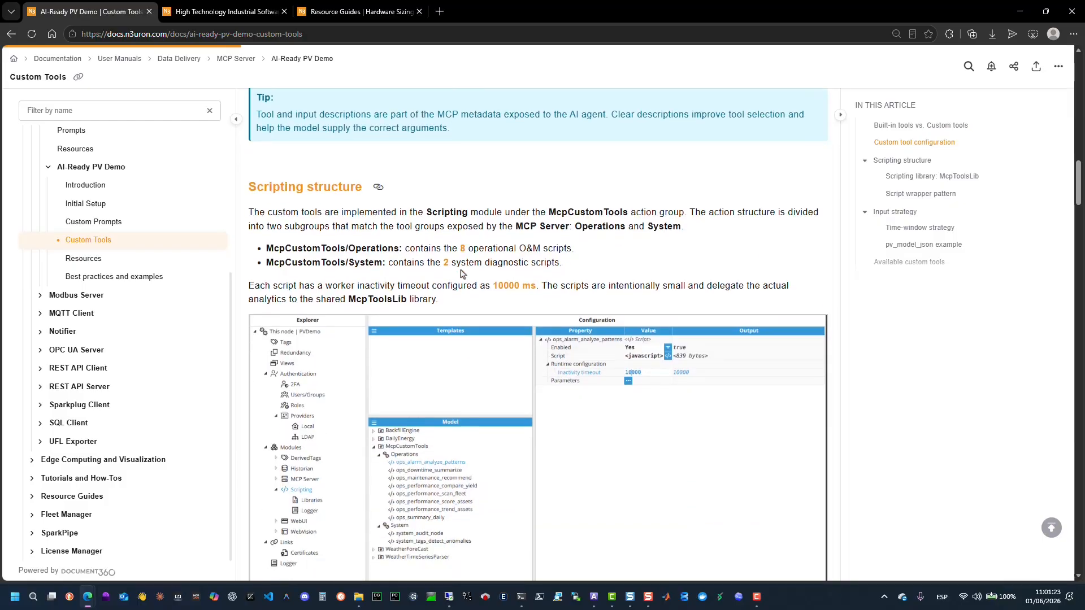
scroll(461, 273, "down", 3)
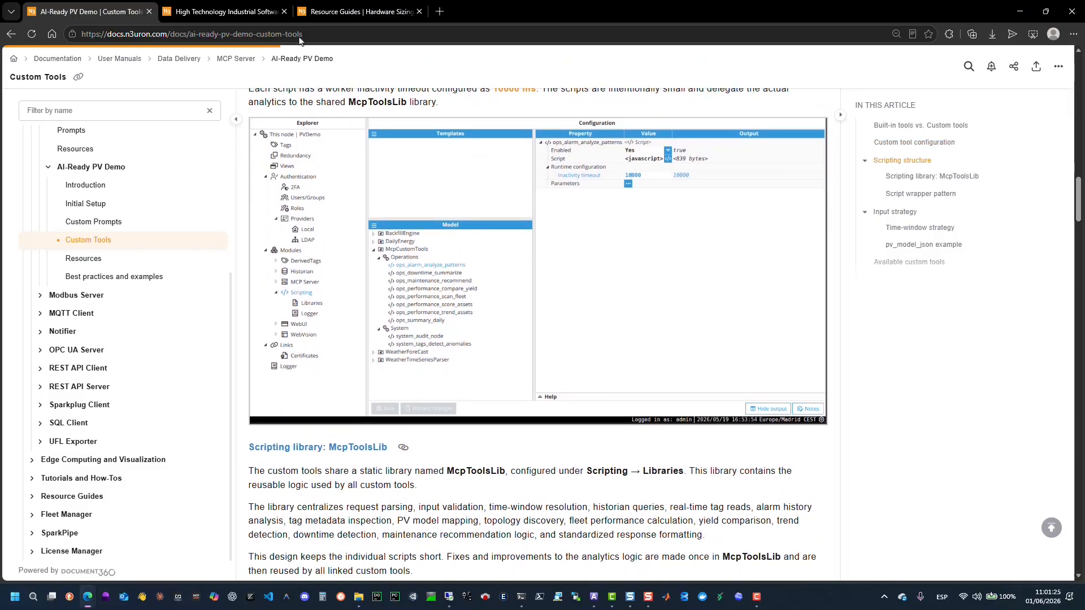
Switch to the N3uron downloads page and browse the installers, container and marketplace options, and supported operating systems.
left_click(212, 13)
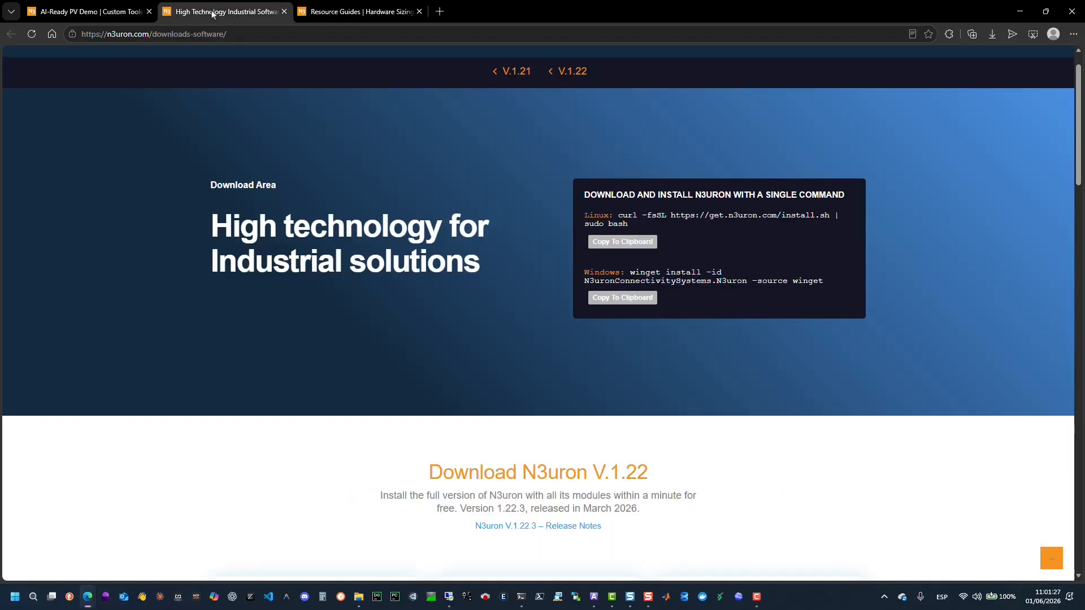
scroll(587, 159, "up", 1)
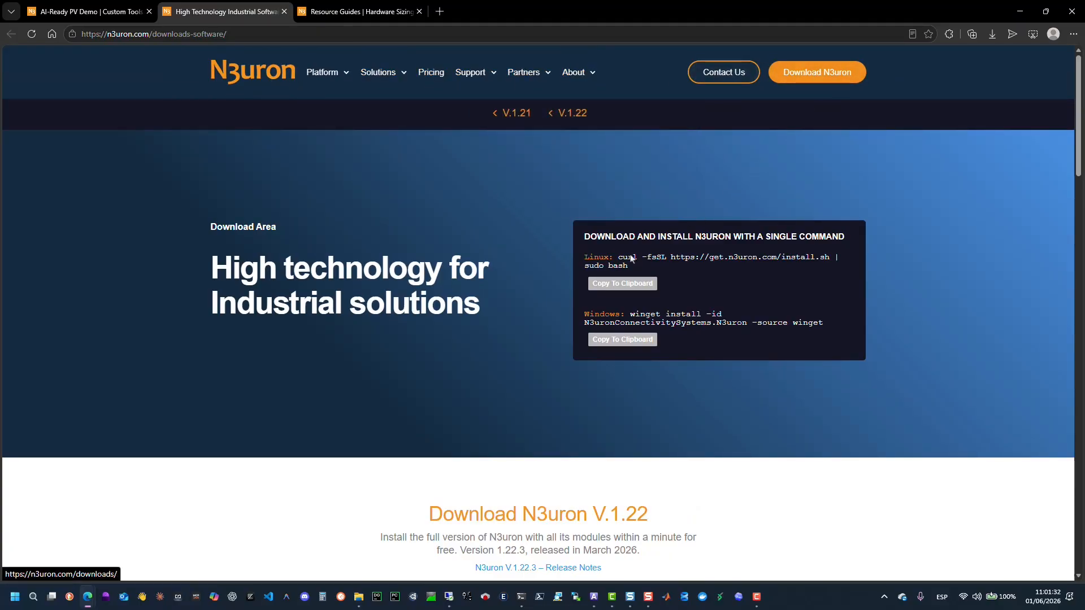
scroll(569, 281, "down", 6)
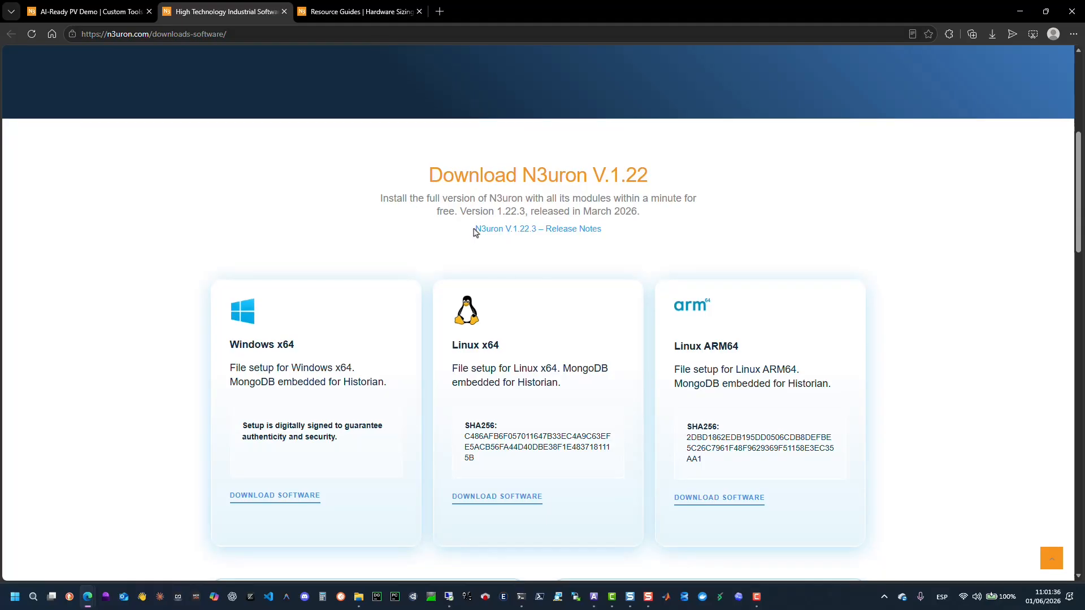
left_click_drag(474, 232, 605, 231)
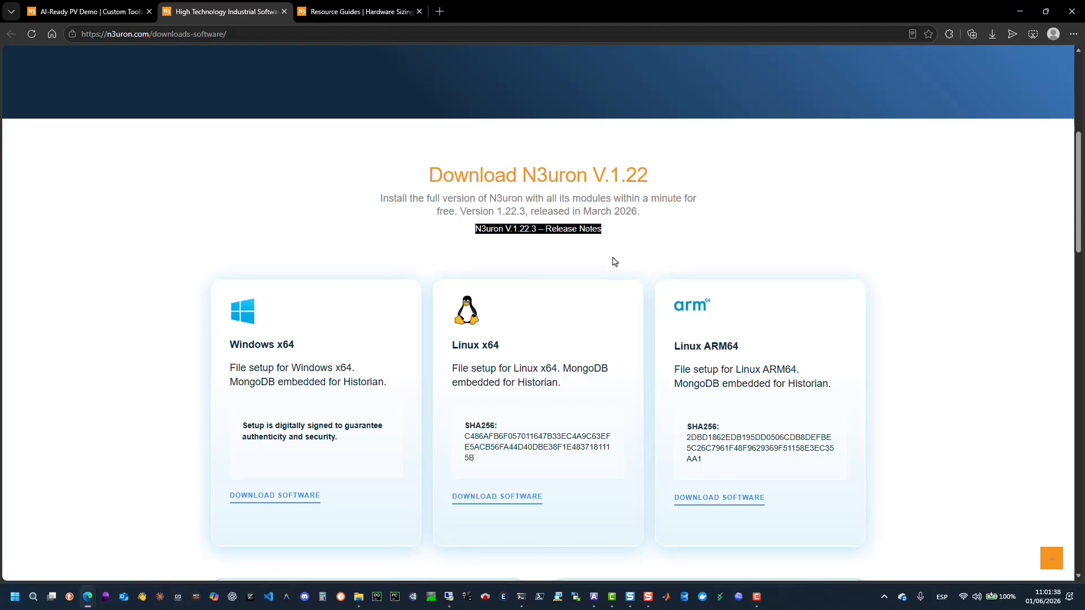
scroll(614, 261, "down", 5)
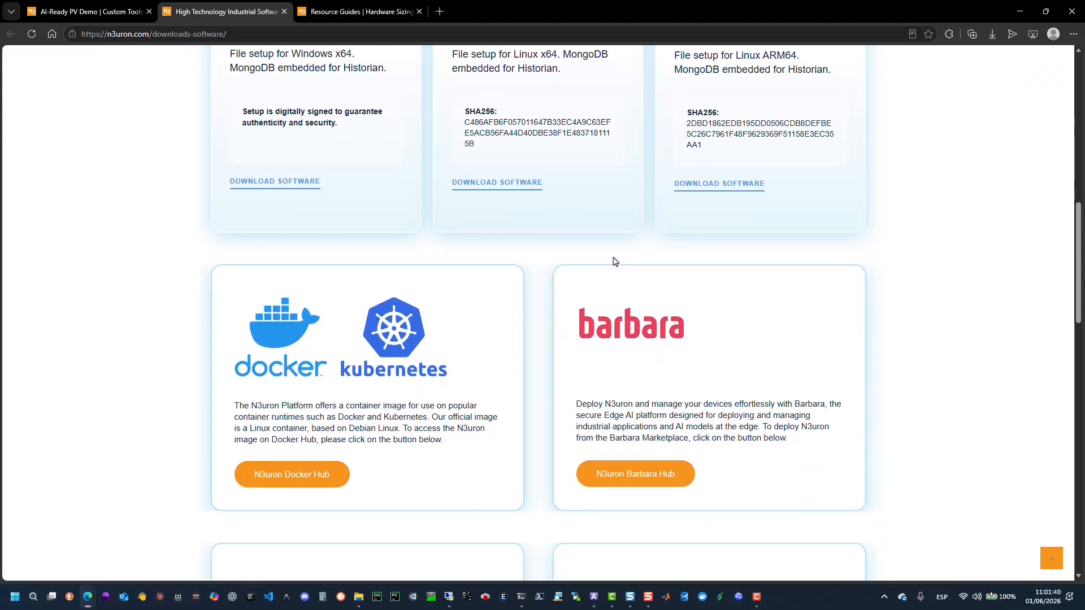
scroll(615, 261, "down", 2)
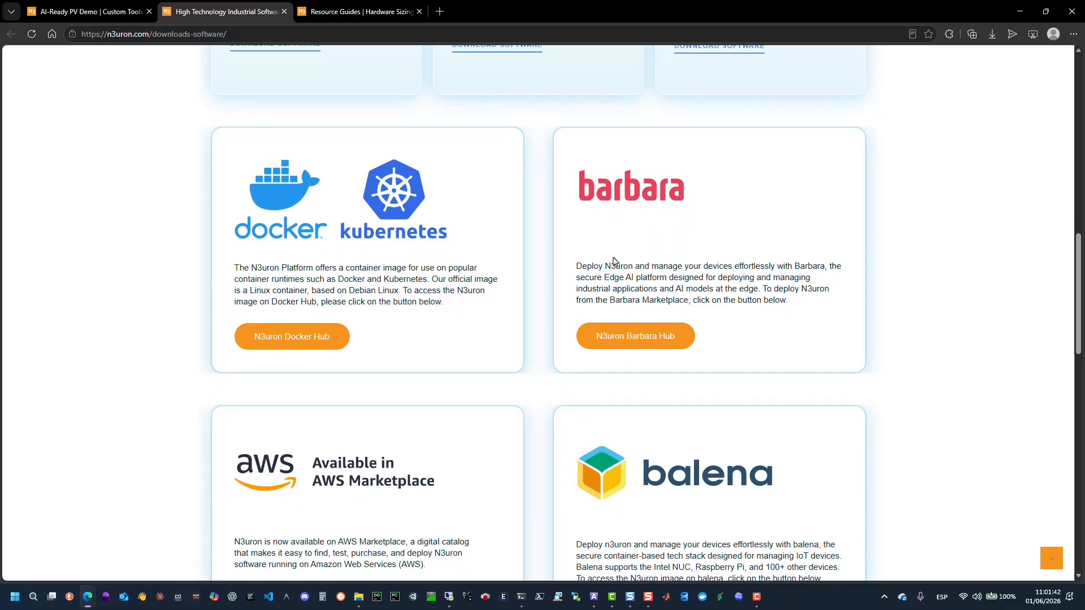
scroll(615, 261, "down", 2)
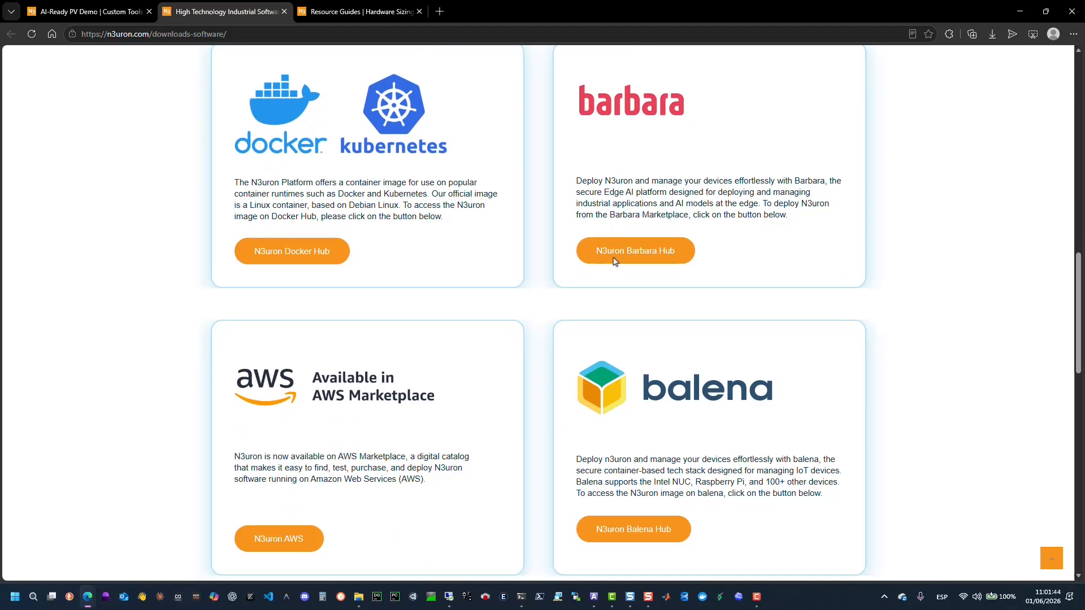
scroll(615, 261, "down", 2)
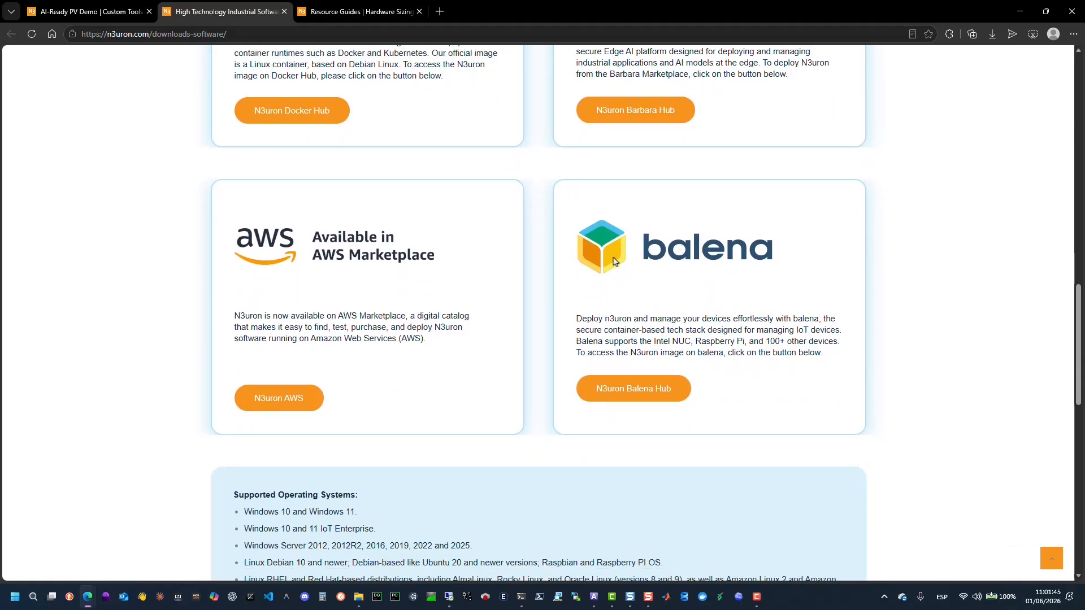
scroll(615, 261, "down", 5)
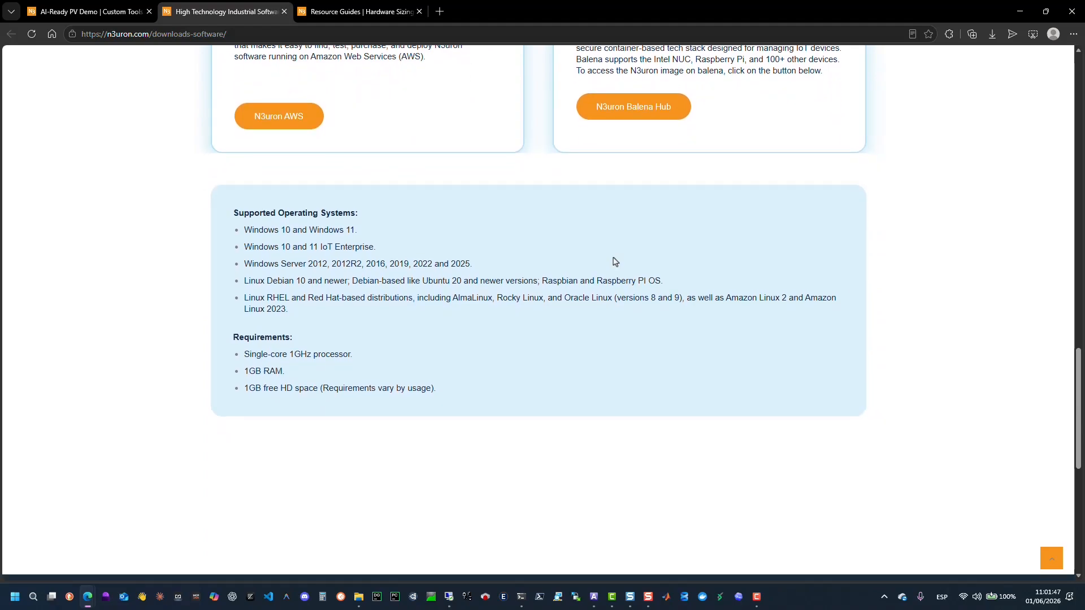
scroll(615, 261, "down", 1)
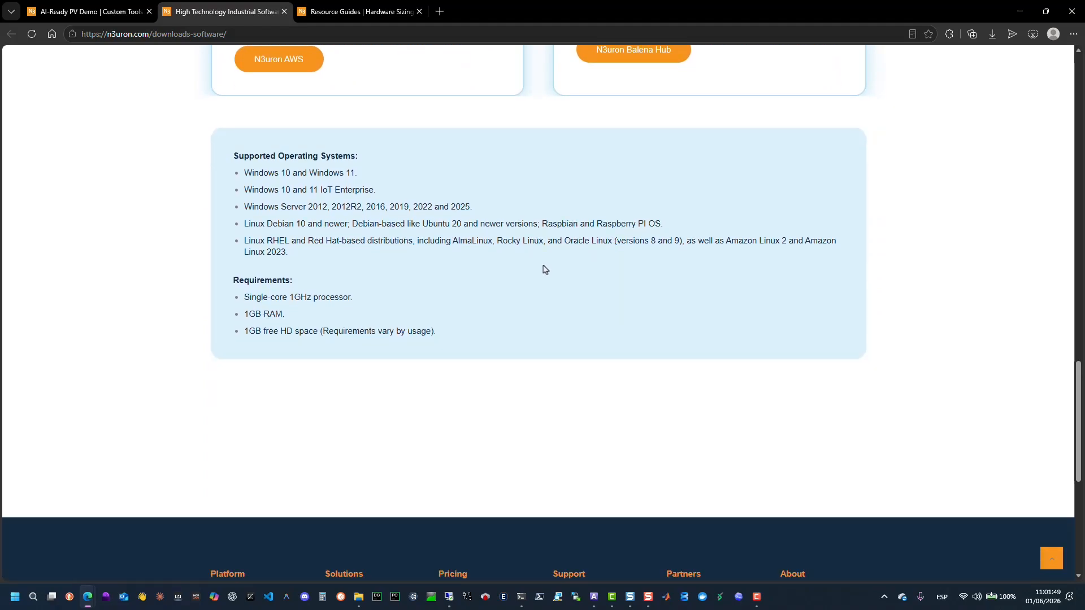
scroll(545, 270, "up", 2)
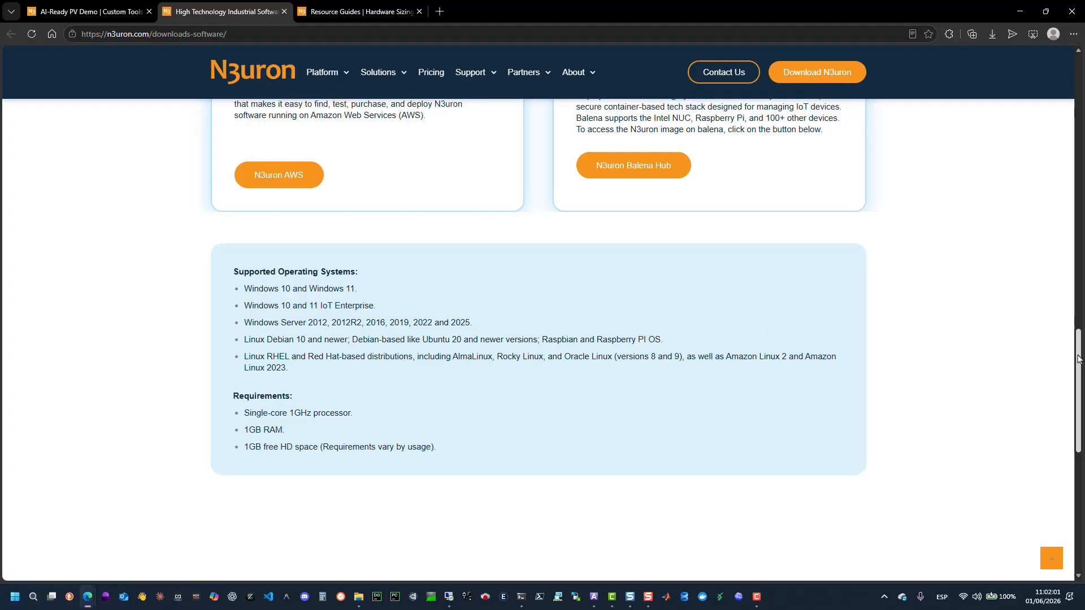
Copy the Windows winget install command to the clipboard.
left_click_drag(1079, 359, 1058, 72)
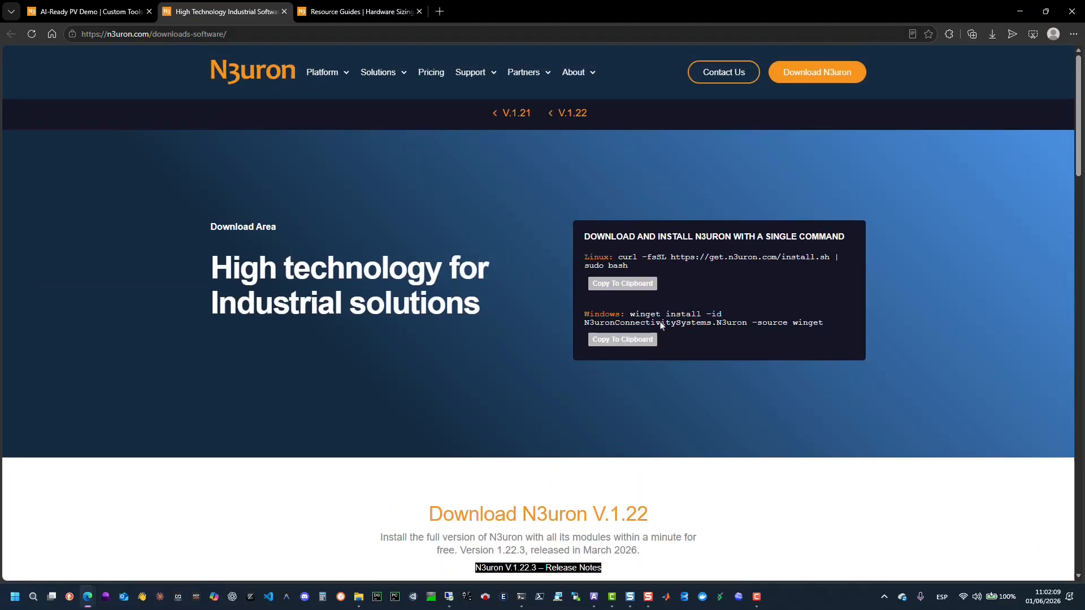
left_click(617, 341)
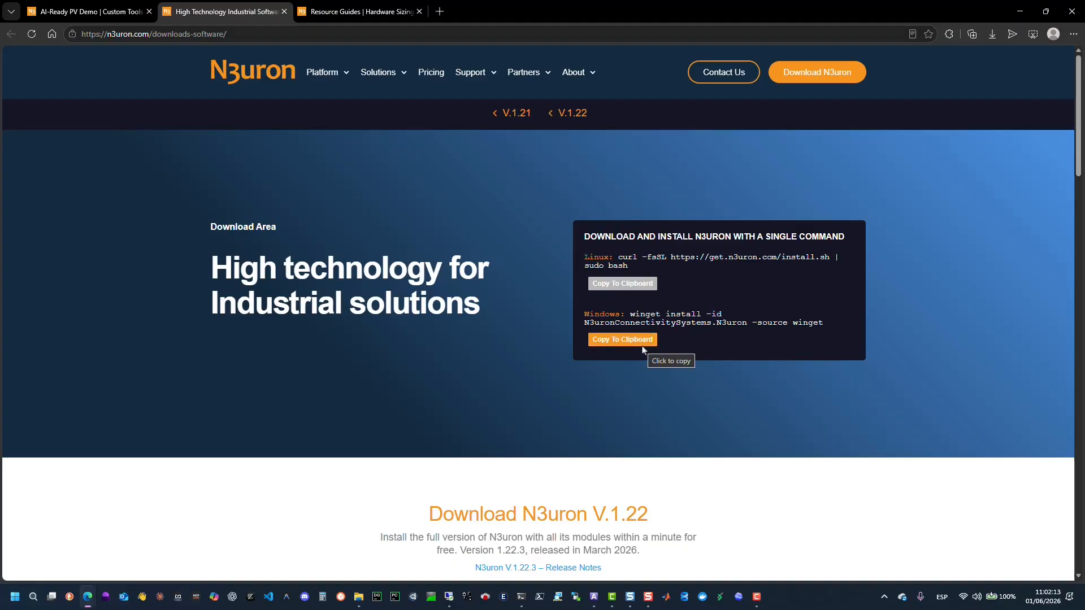
scroll(643, 350, "down", 1)
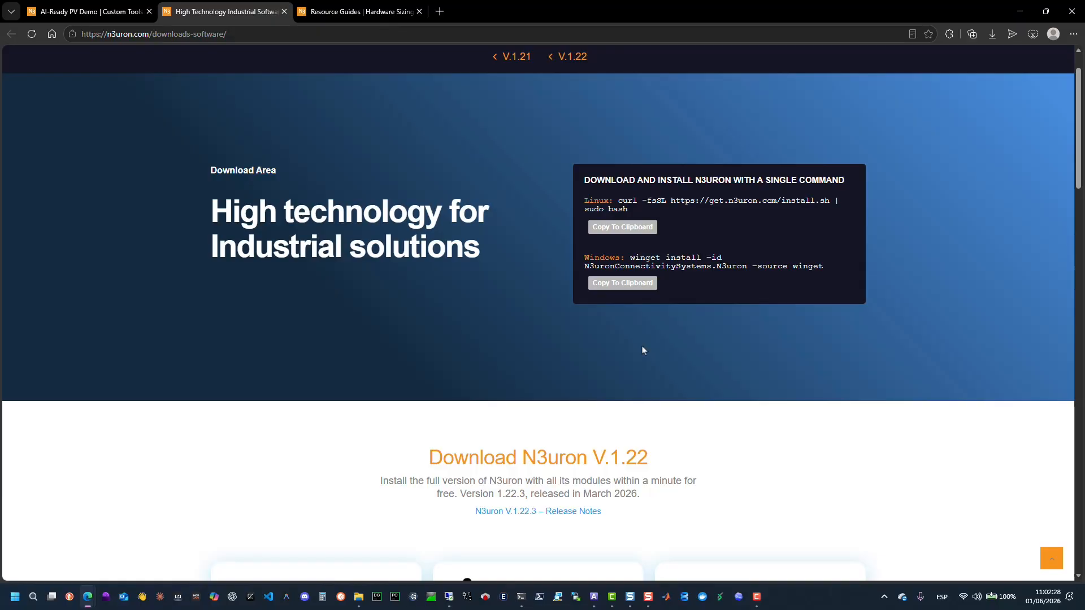
Switch to the Hardware Sizing guide and review the large edge and cloud deployment recommendations.
left_click(370, 12)
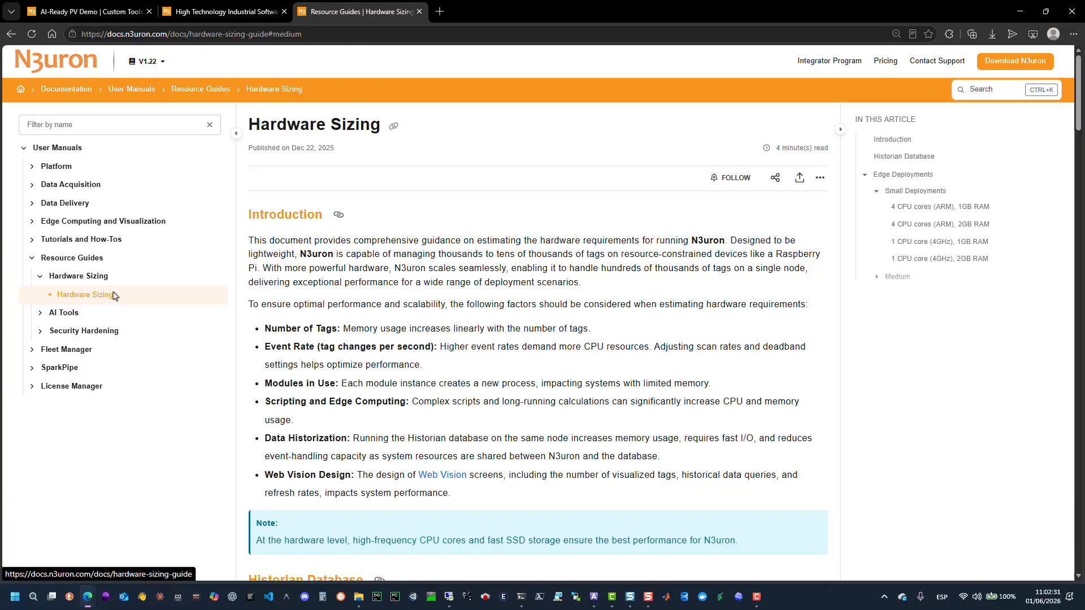
scroll(919, 232, "down", 1)
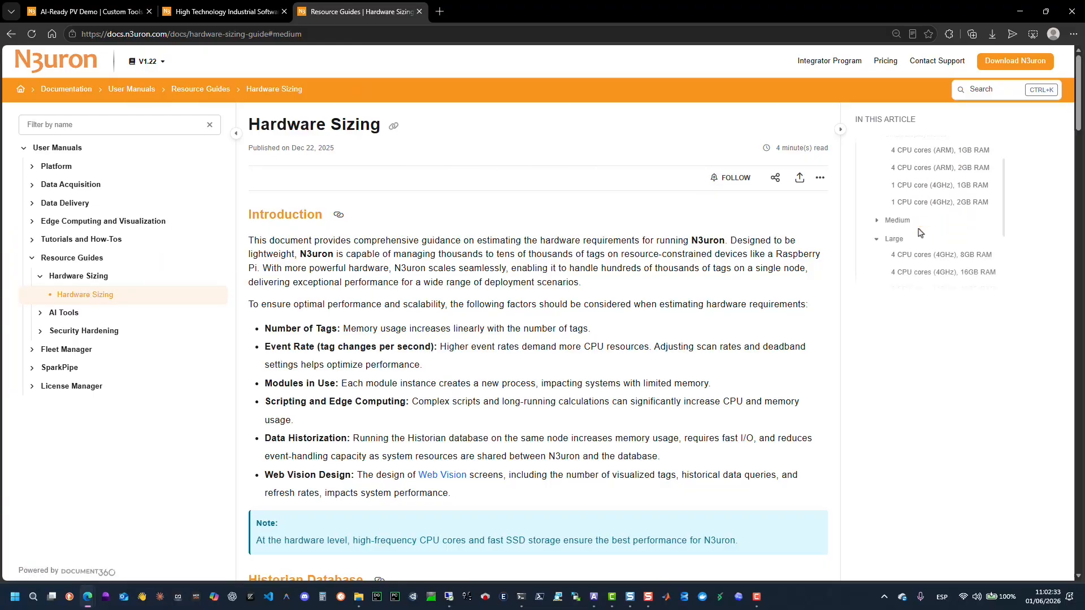
scroll(920, 233, "down", 1)
left_click(902, 184)
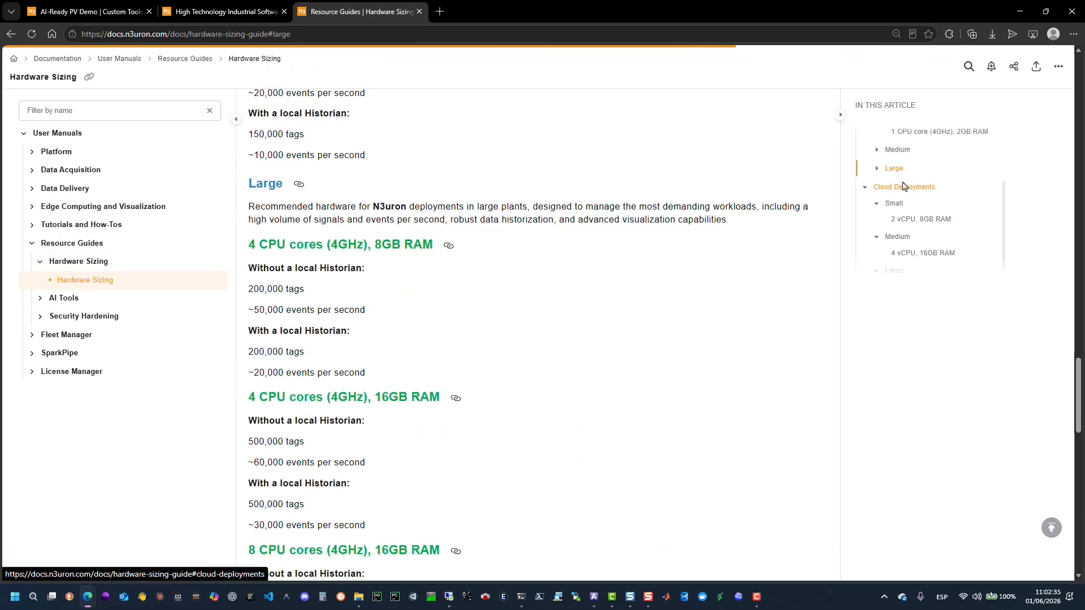
scroll(760, 326, "down", 7)
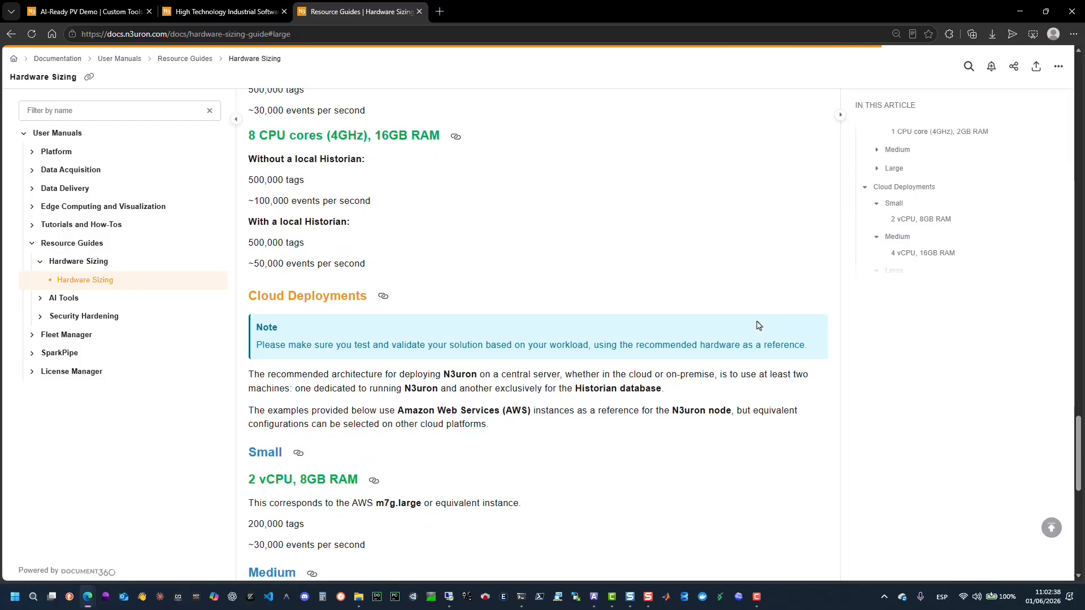
scroll(752, 327, "down", 2)
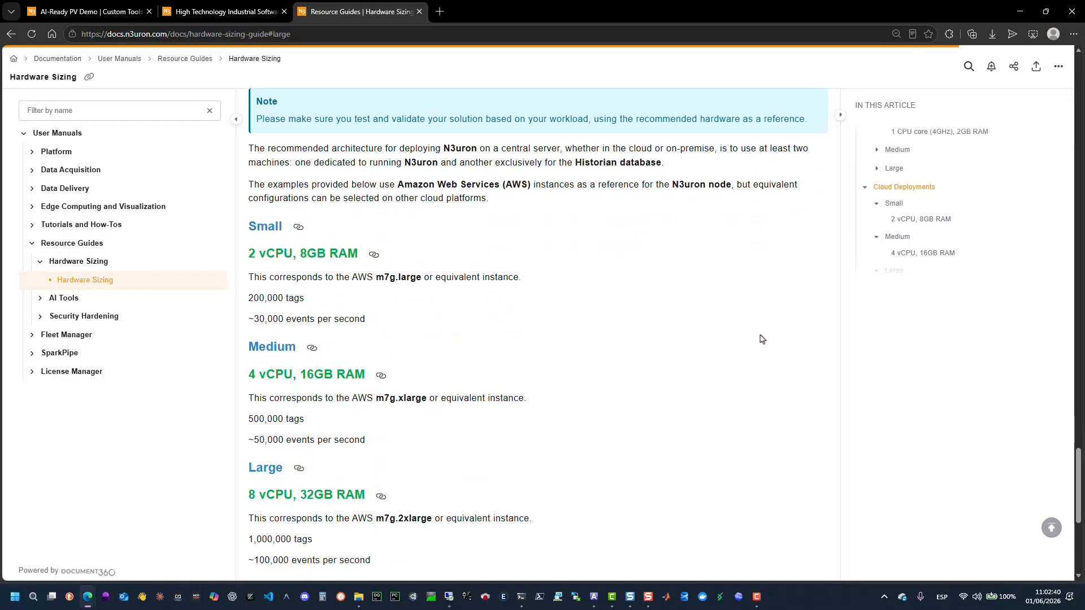
Copy the Windows winget install command again and run it in a PowerShell terminal to install N3uron.
left_click(221, 13)
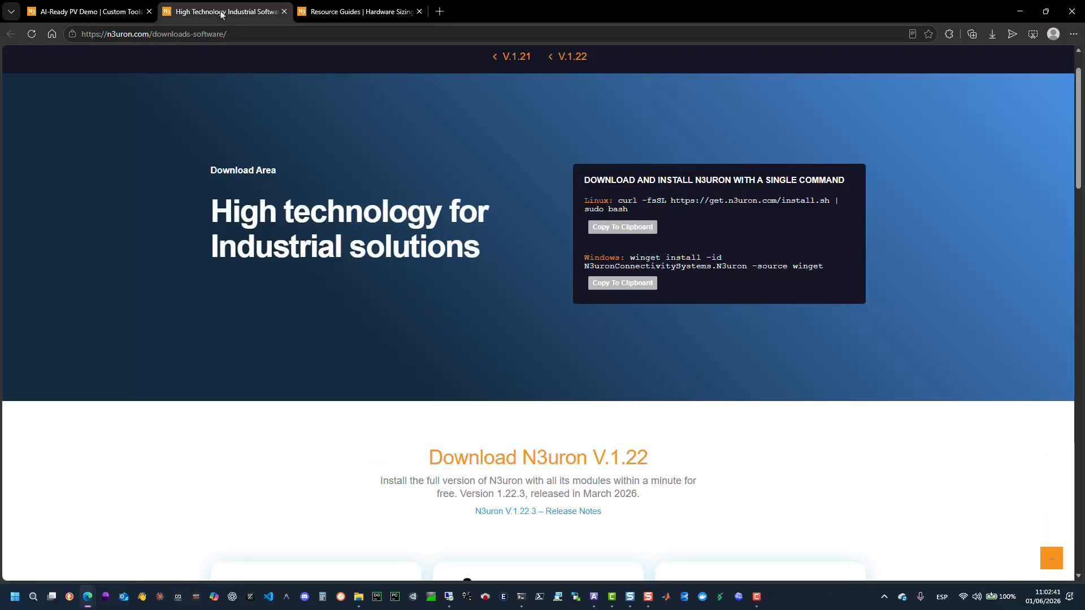
left_click(620, 286)
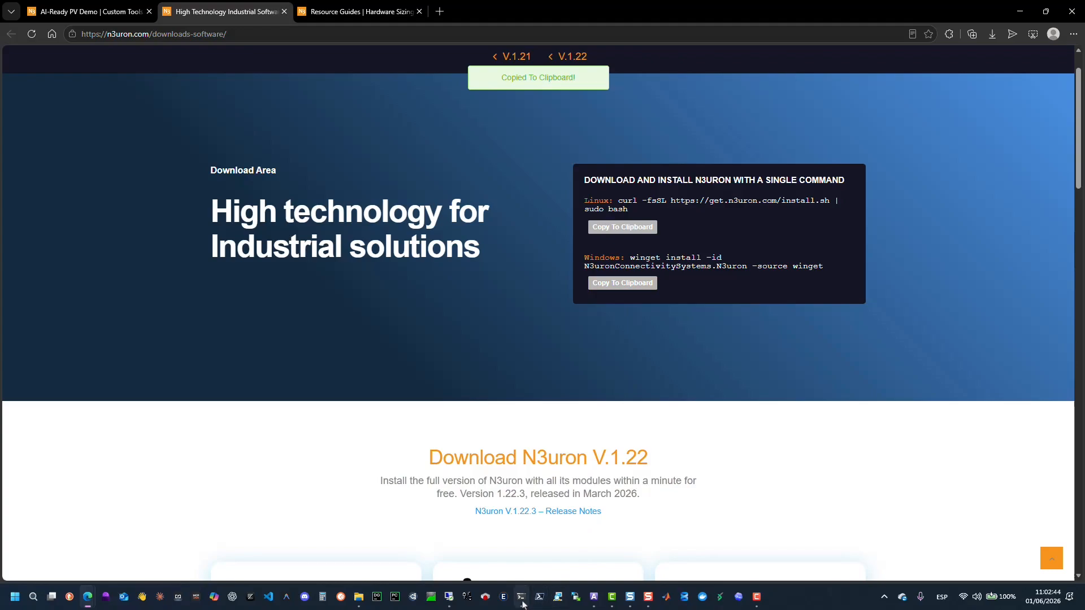
left_click(522, 602)
key("BackSpace")
key("ctrl+v")
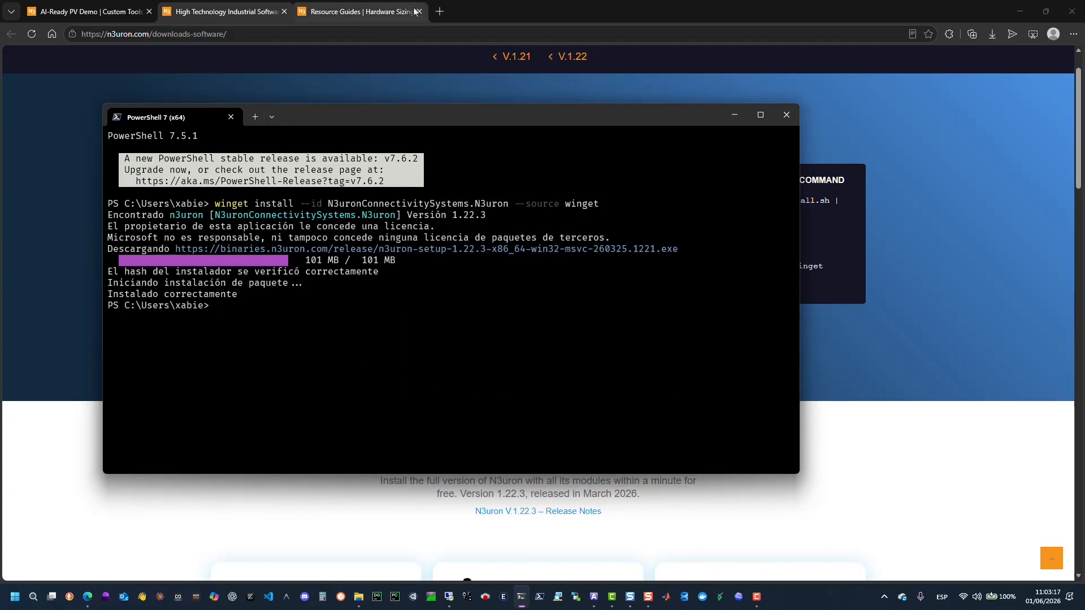
Open the local N3uron WebUI at localhost:8003 in a new browser tab.
left_click(440, 11)
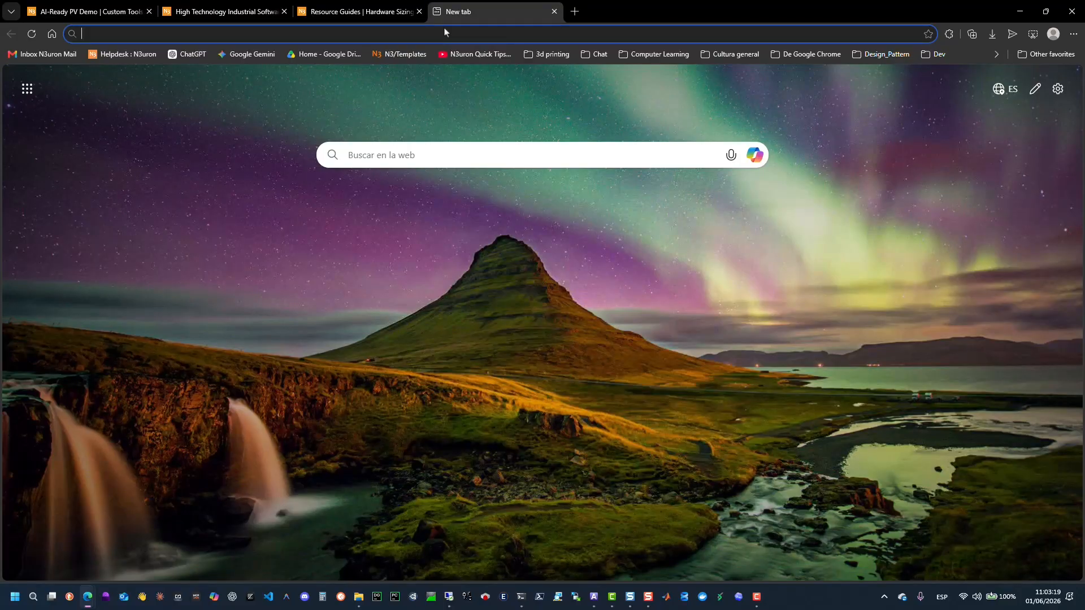
type("local")
key("Return")
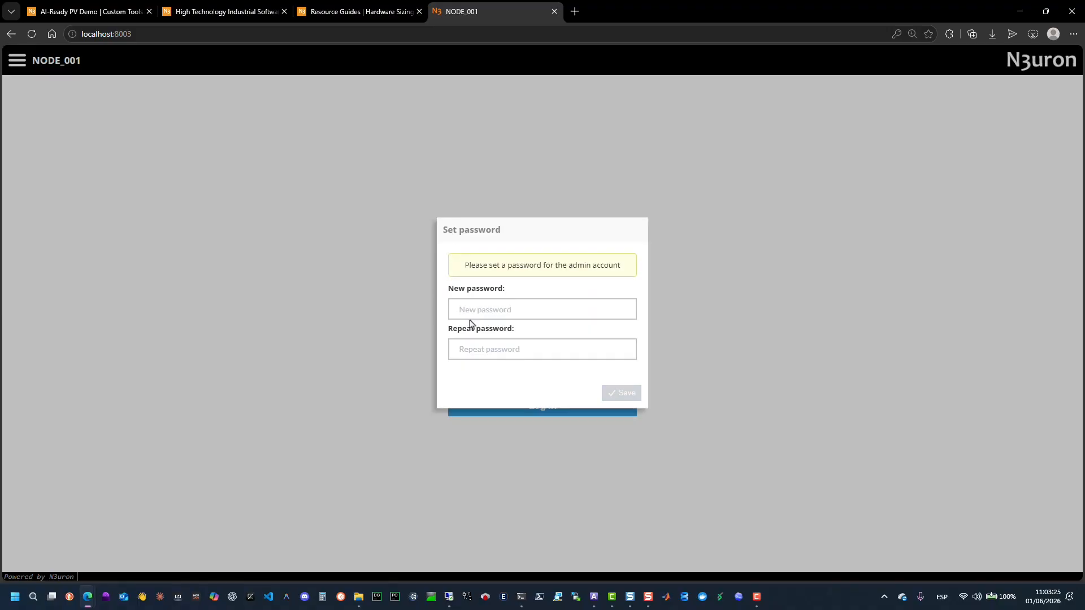
Set a new admin account password in both password fields and save it.
left_click(472, 317)
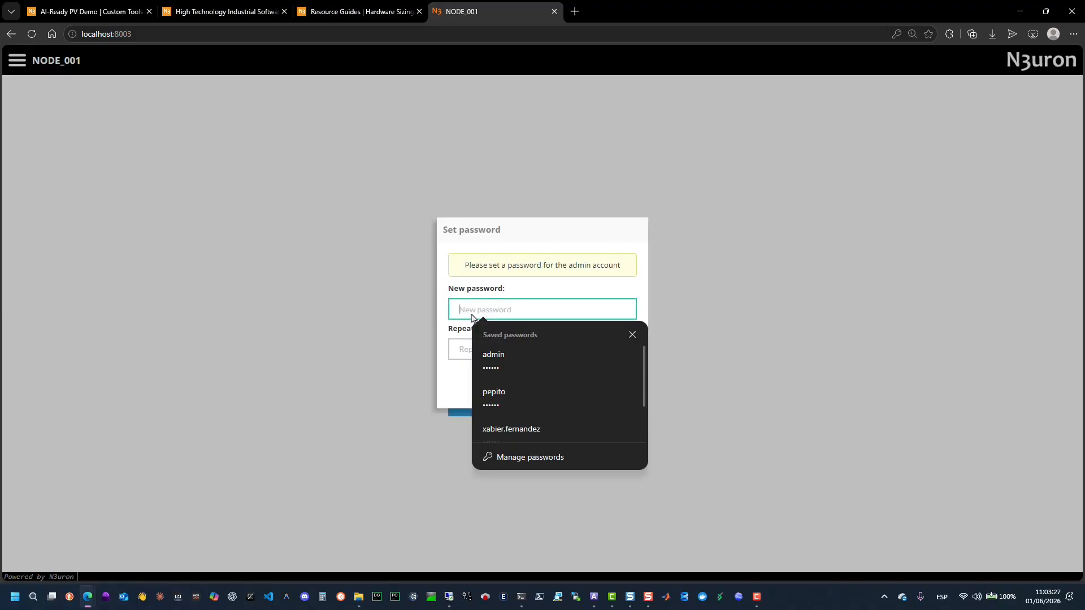
type("123")
key("Tab")
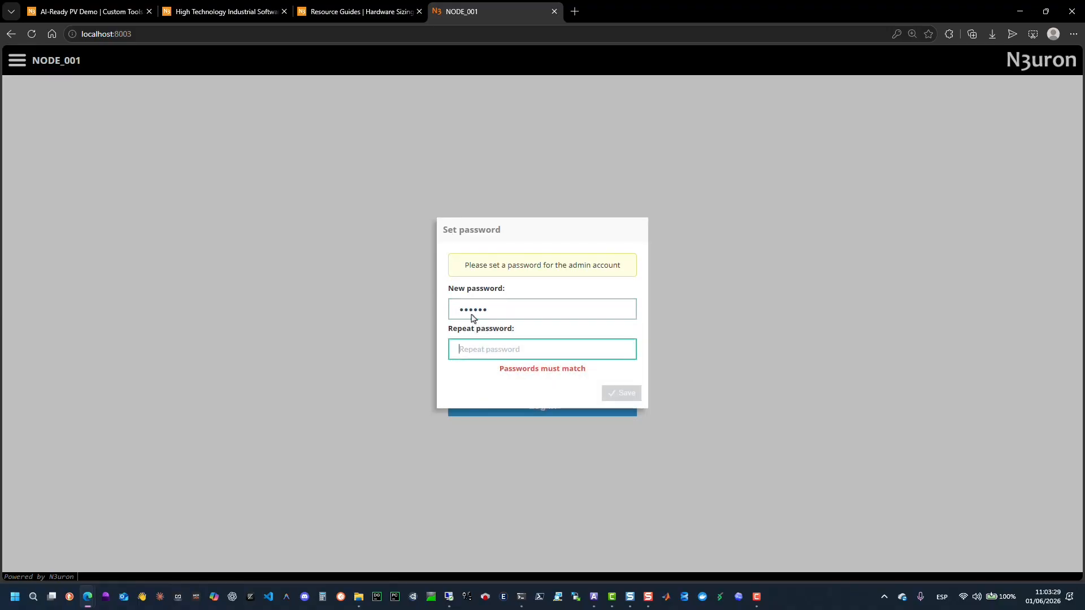
type("1")
key("BackSpace")
key("BackSpace")
key("BackSpace")
key("BackSpace")
key("BackSpace")
type("1")
left_click_drag(536, 312, 436, 309)
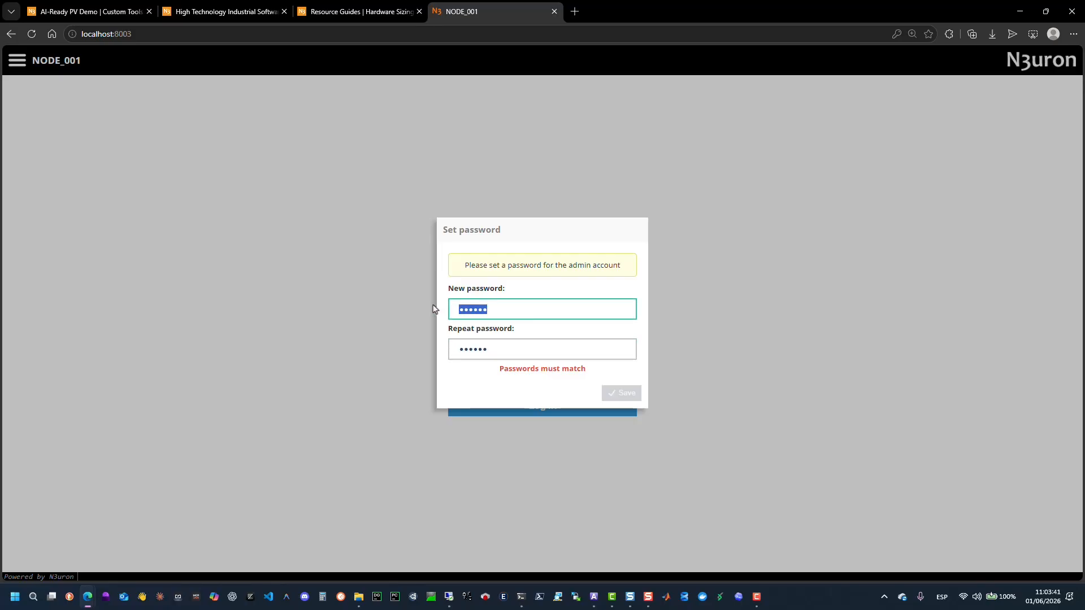
type("123456")
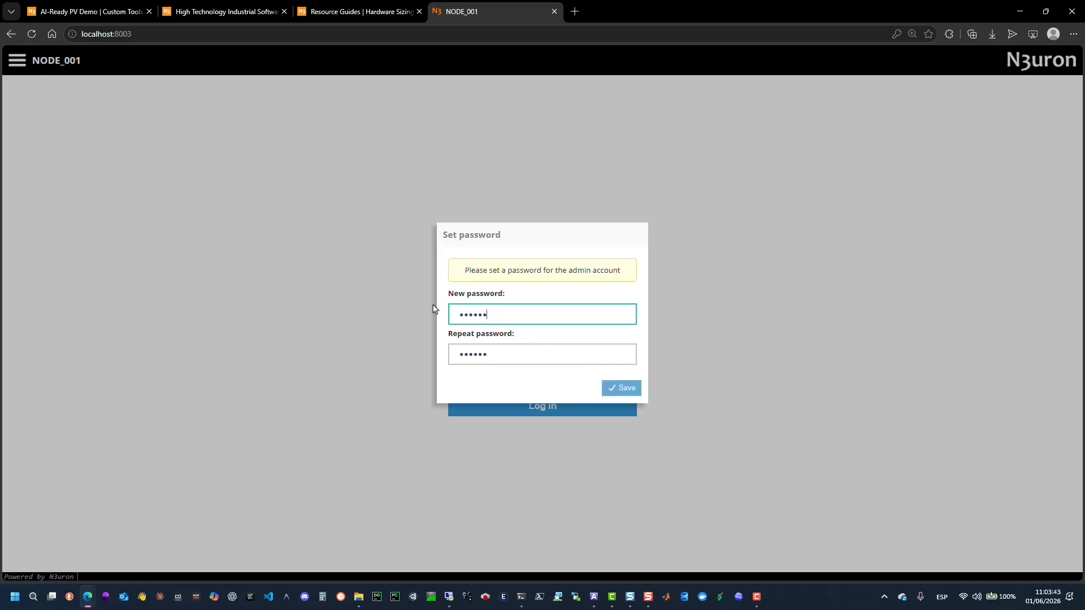
left_click(625, 389)
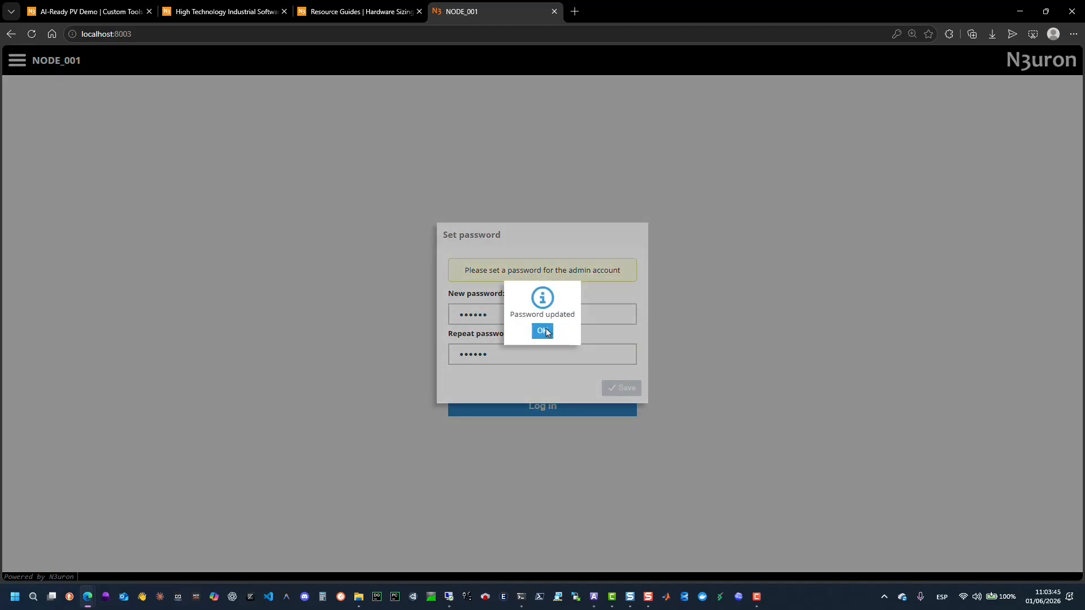
left_click(542, 331)
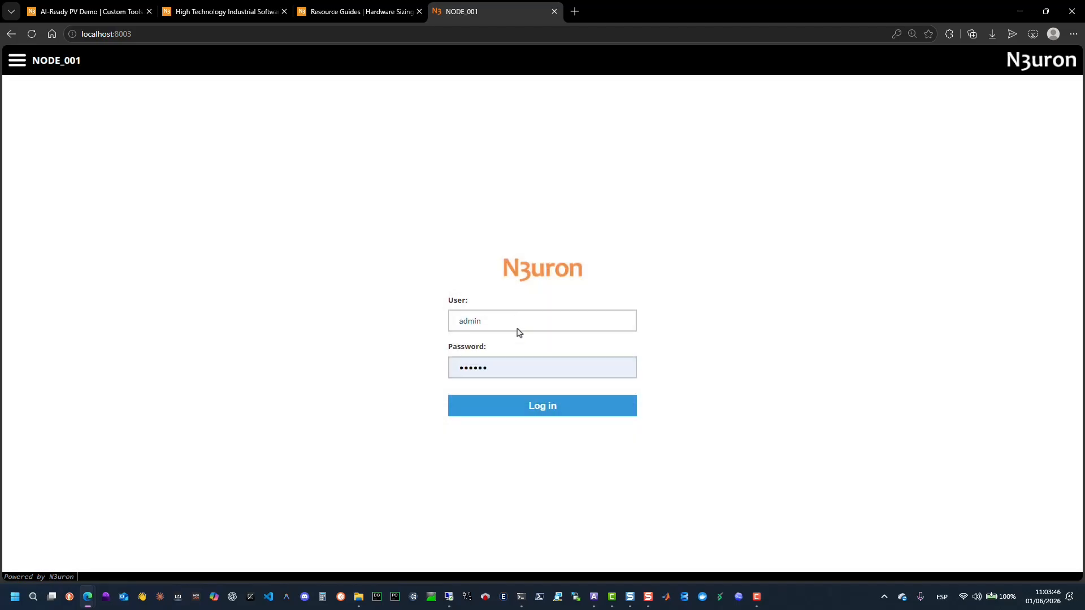
Log in as admin and open the node's Diagnostics page.
left_click(518, 412)
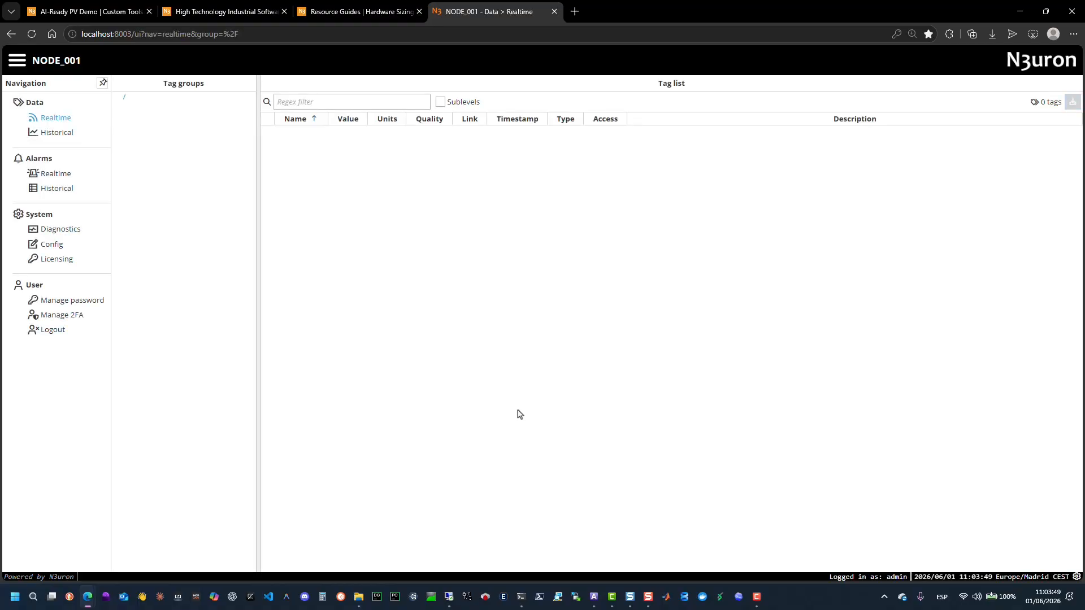
left_click(67, 235)
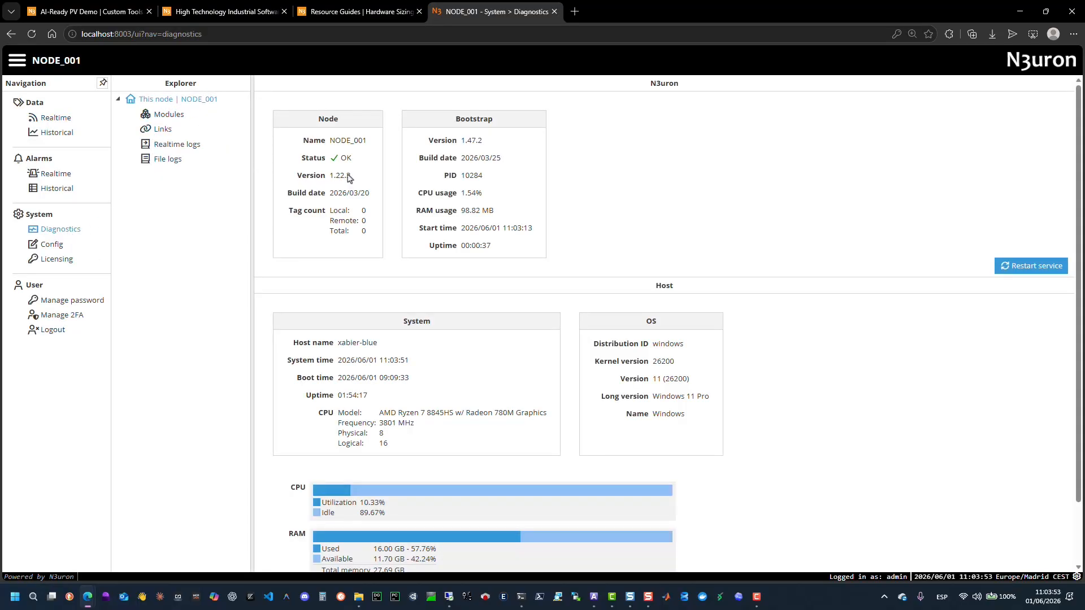
left_click(51, 245)
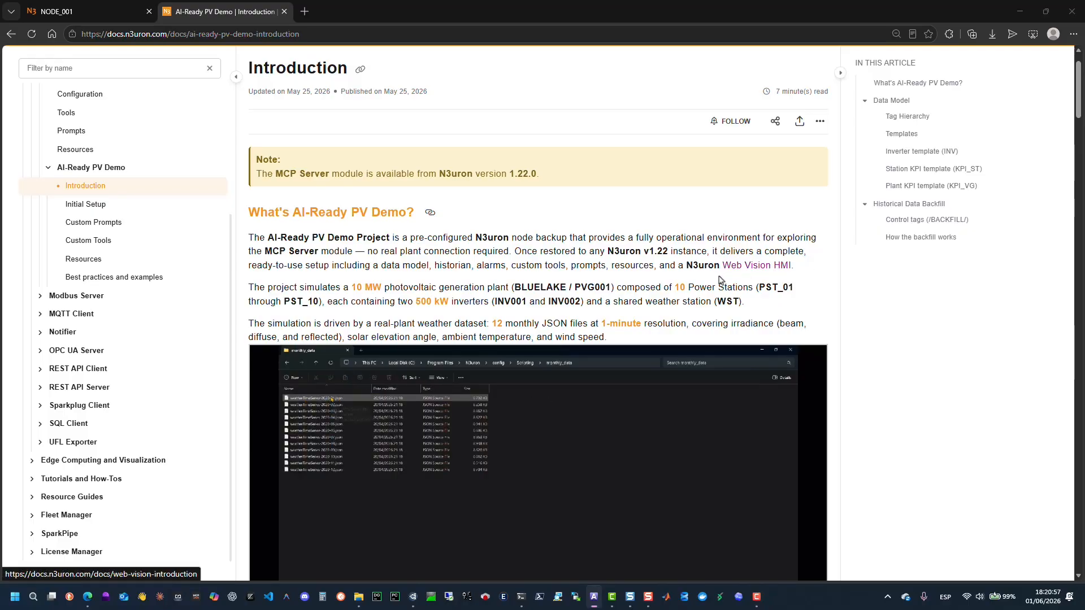
Open the AI-Ready PV Demo Initial Setup documentation and read through its setup steps.
left_click(85, 204)
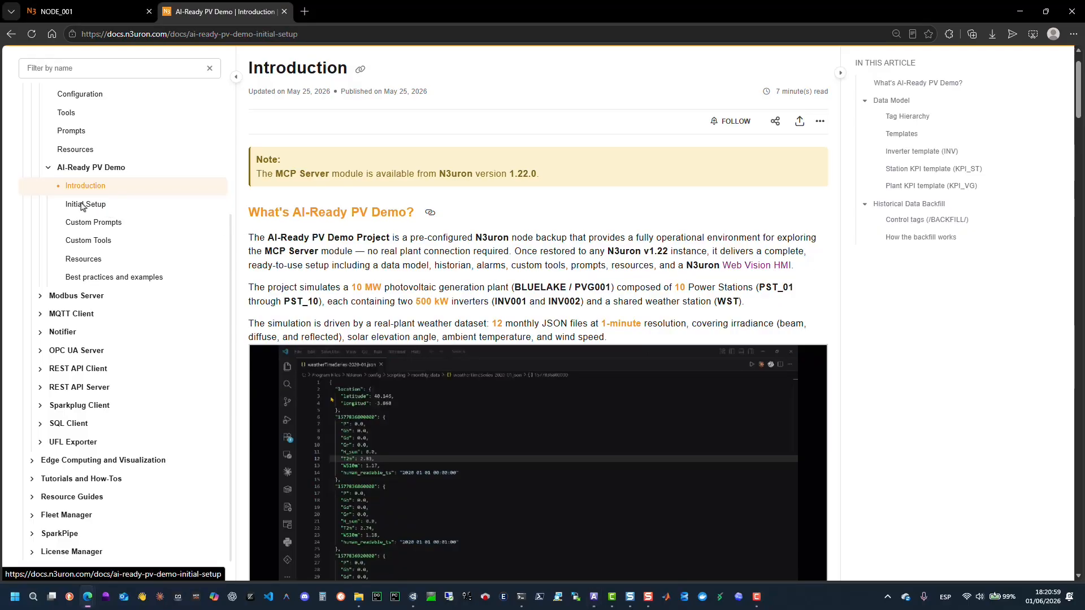
scroll(558, 231, "down", 4)
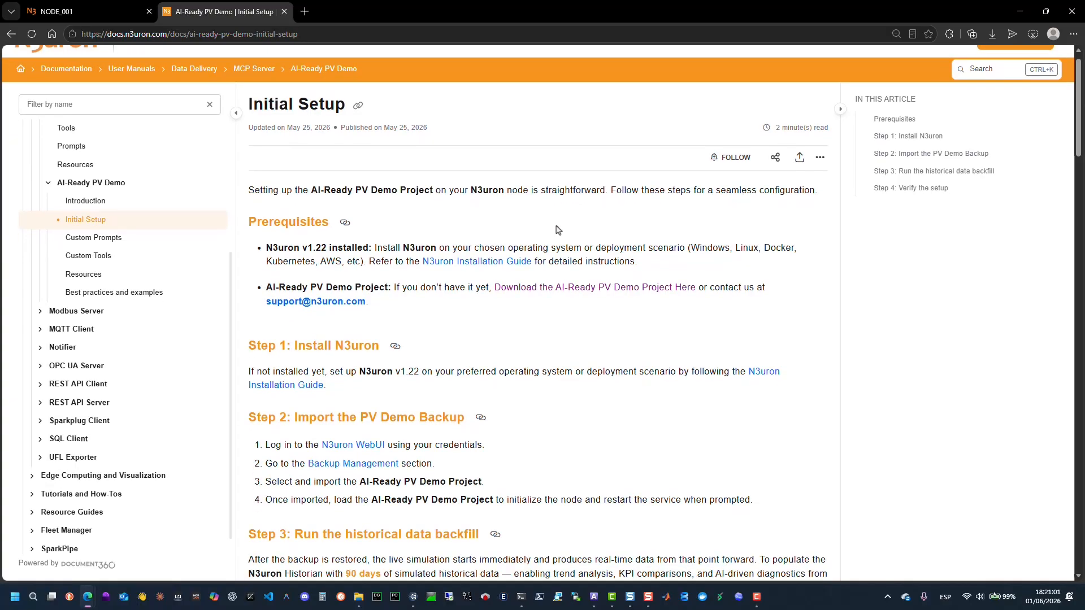
scroll(559, 231, "down", 6)
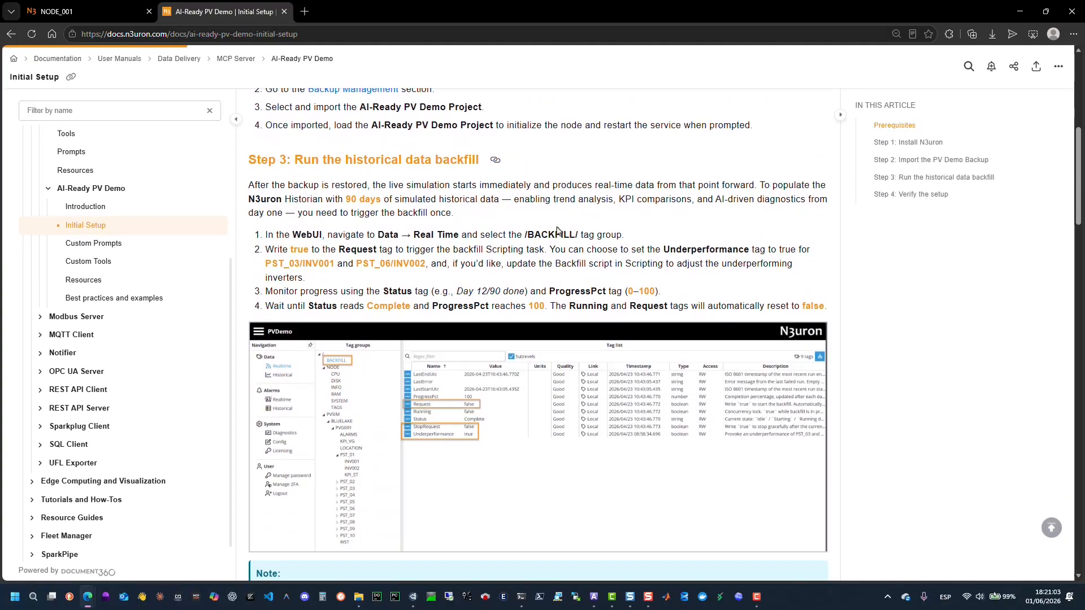
scroll(559, 230, "down", 3)
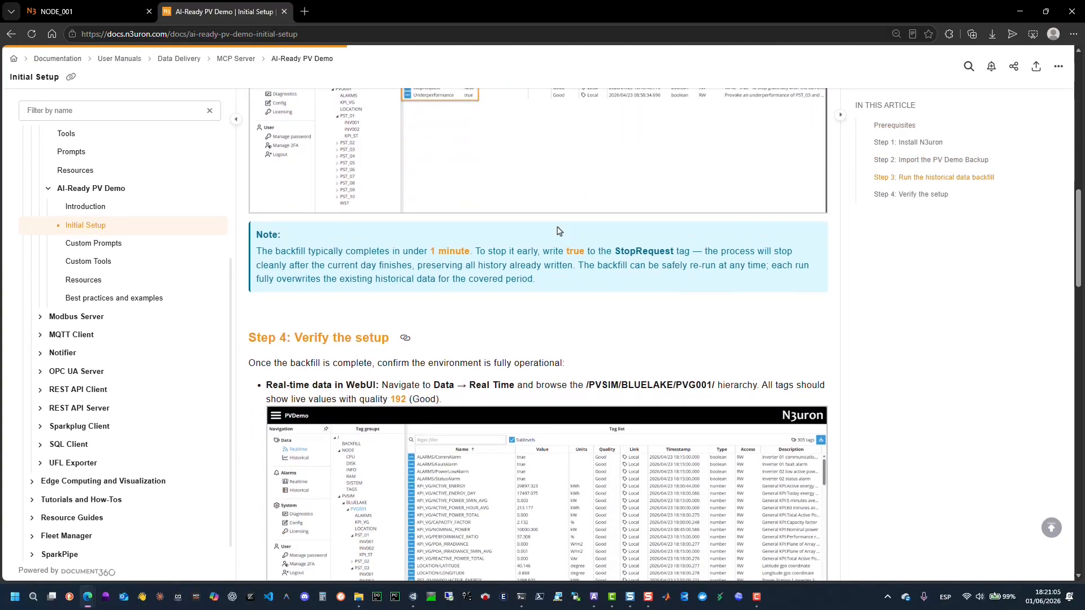
scroll(558, 231, "up", 3)
scroll(558, 230, "up", 8)
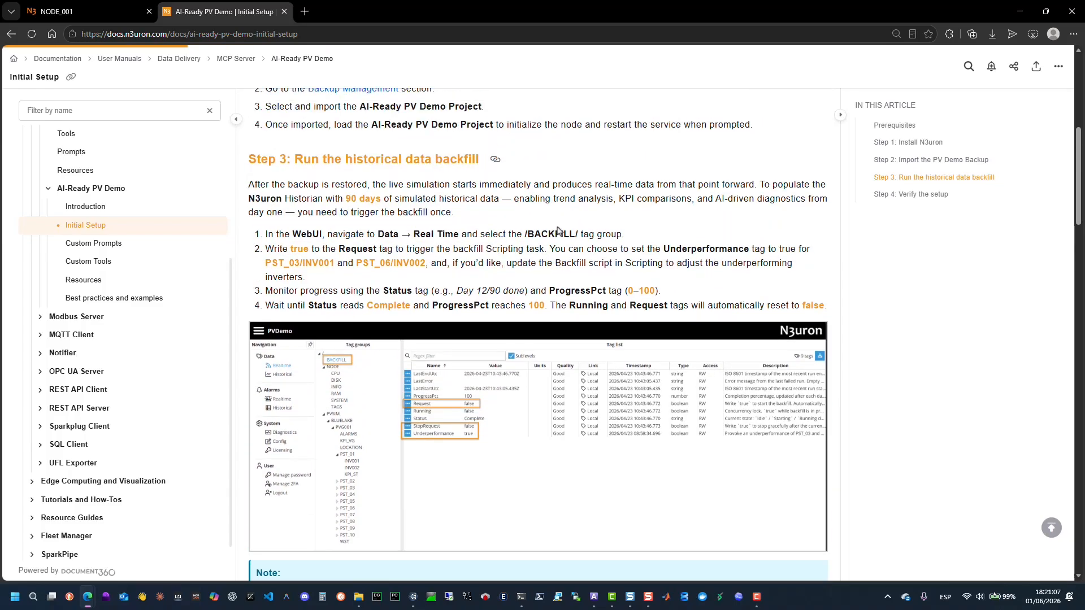
scroll(558, 231, "up", 2)
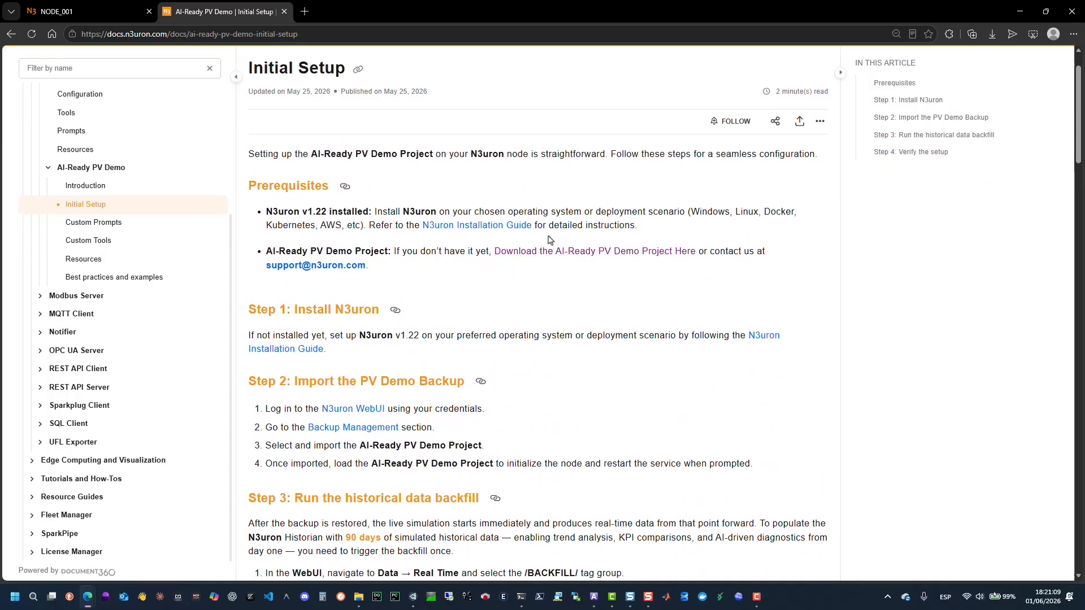
Open the AI-Ready PV Demo download page and view the demo request form without submitting it.
left_click(560, 249)
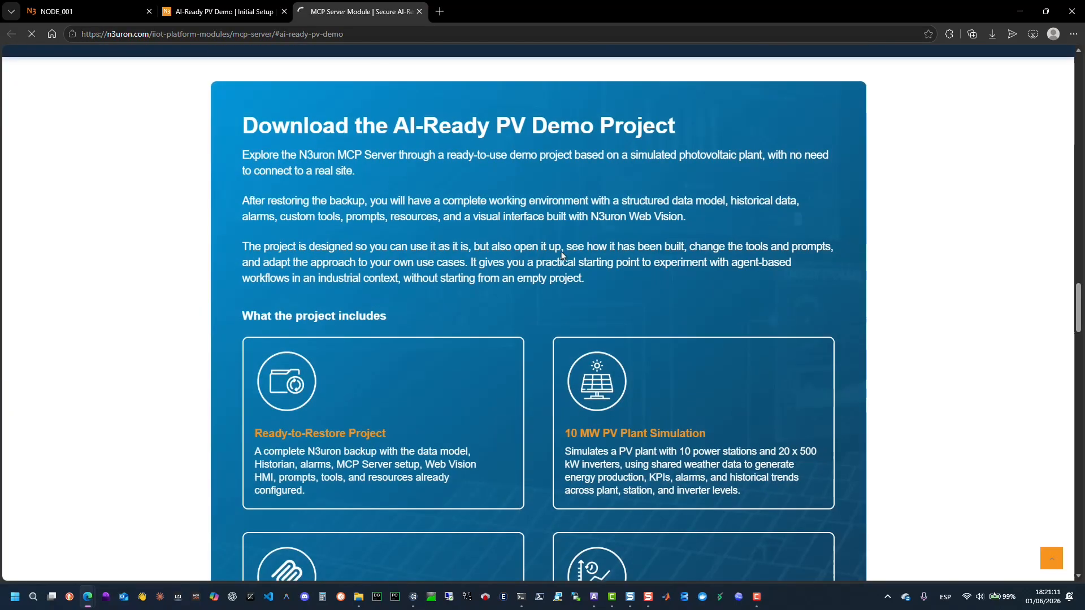
scroll(561, 252, "down", 4)
scroll(562, 253, "down", 2)
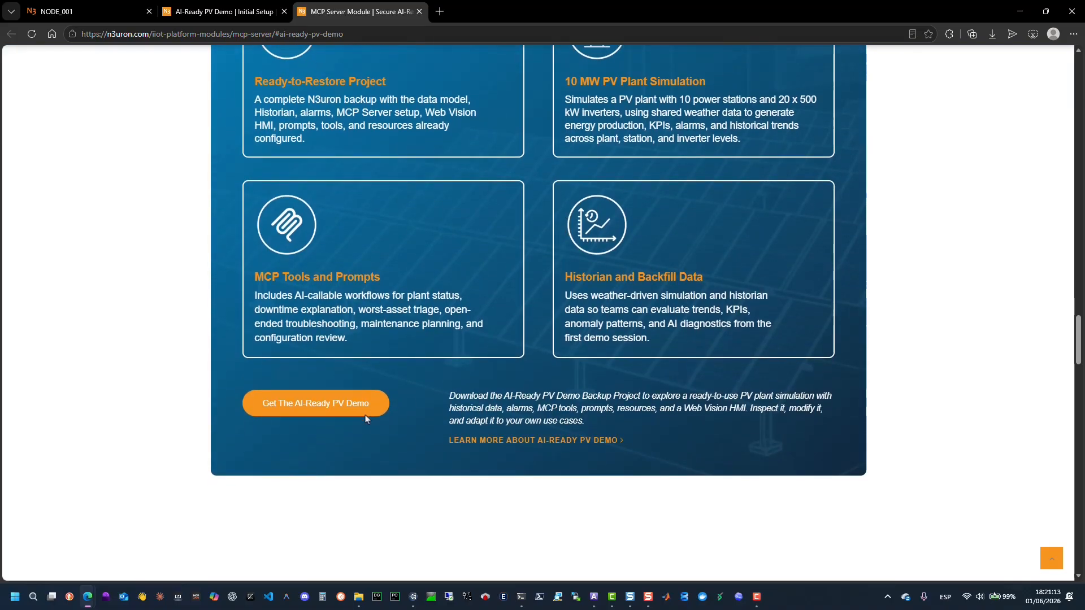
left_click(344, 409)
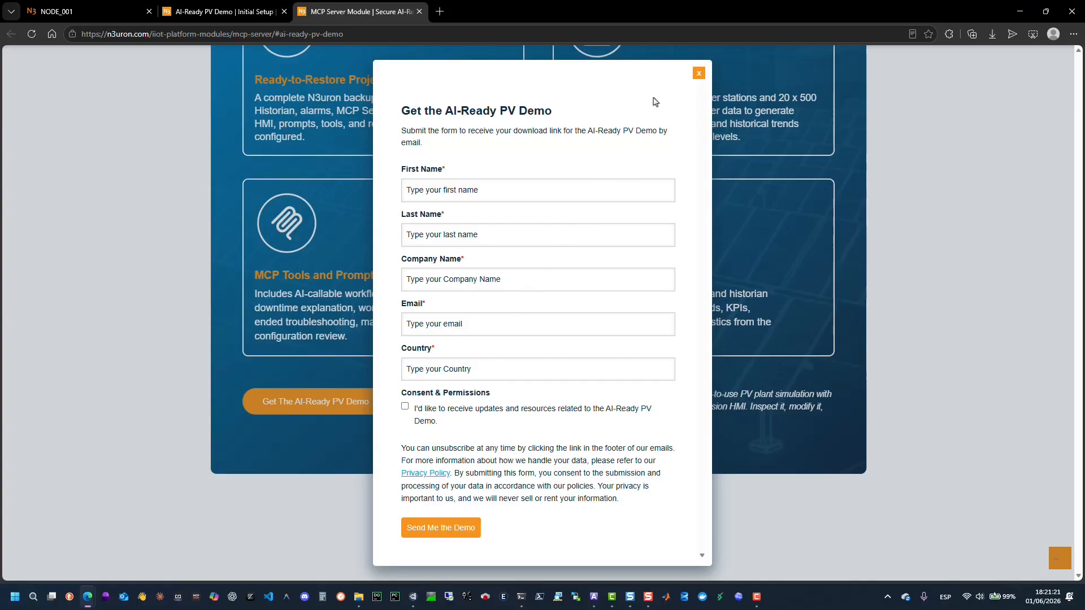
left_click(700, 73)
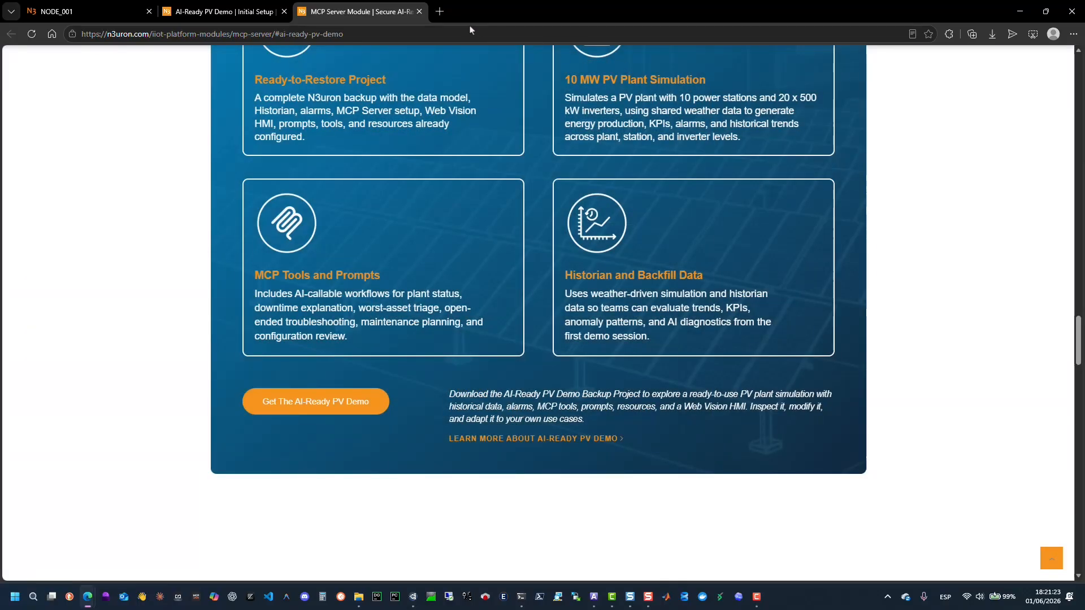
Open the Backup manager from the node's Config section and import the ai-ready_pvdemo_20260522.zip backup from the Desktop.
left_click(74, 11)
left_click(543, 411)
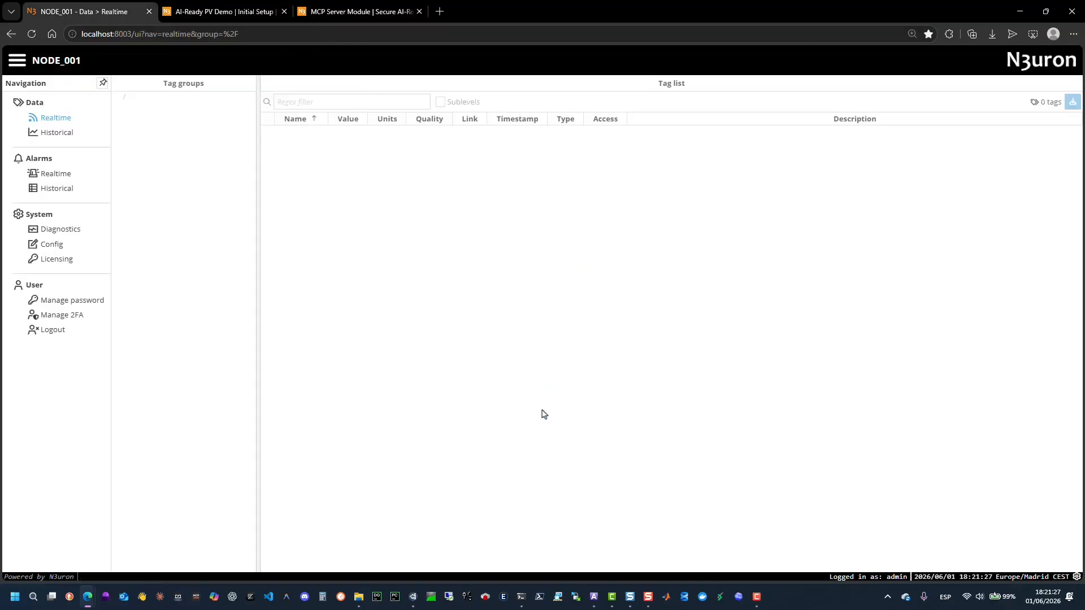
left_click(54, 246)
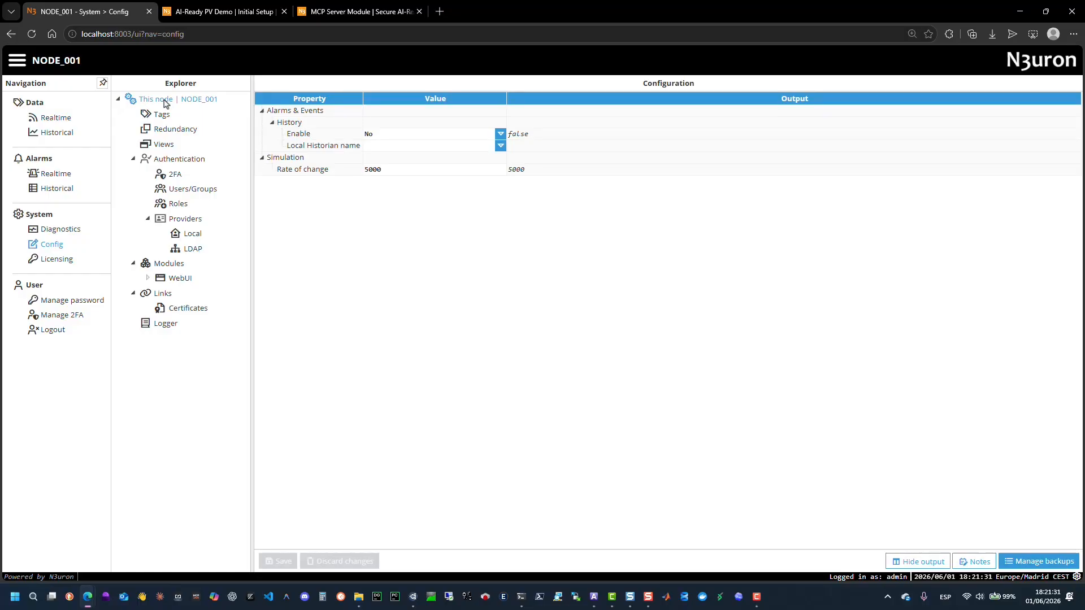
right_click(165, 102)
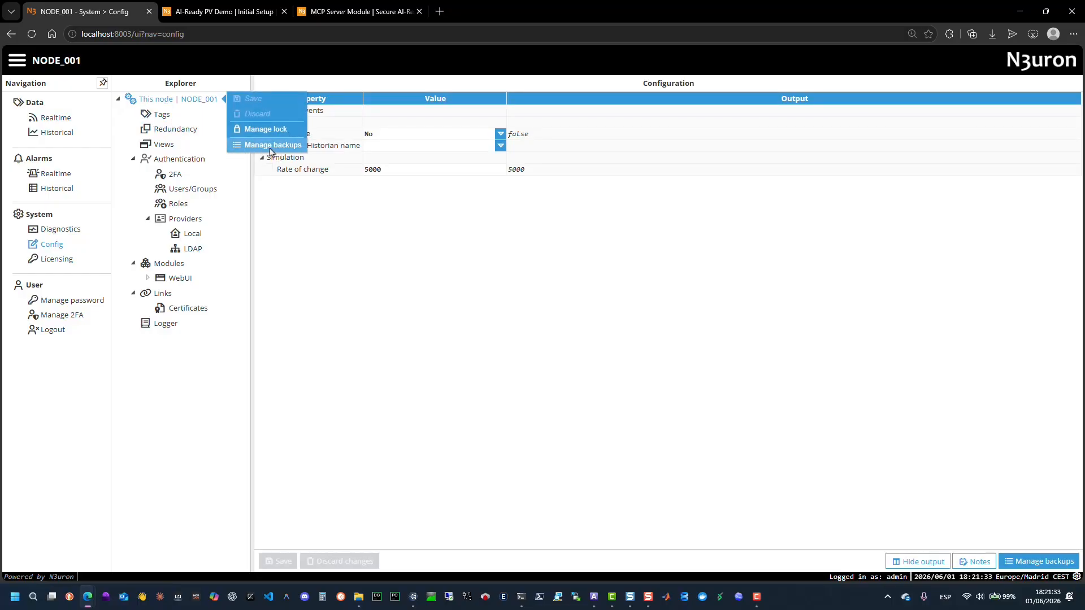
left_click(1054, 562)
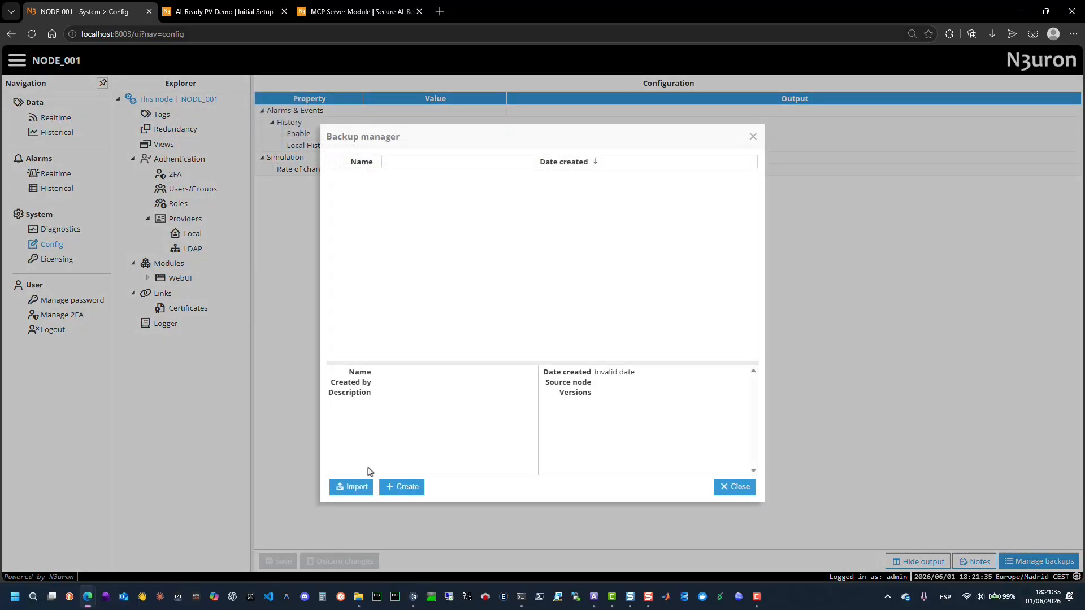
left_click(356, 487)
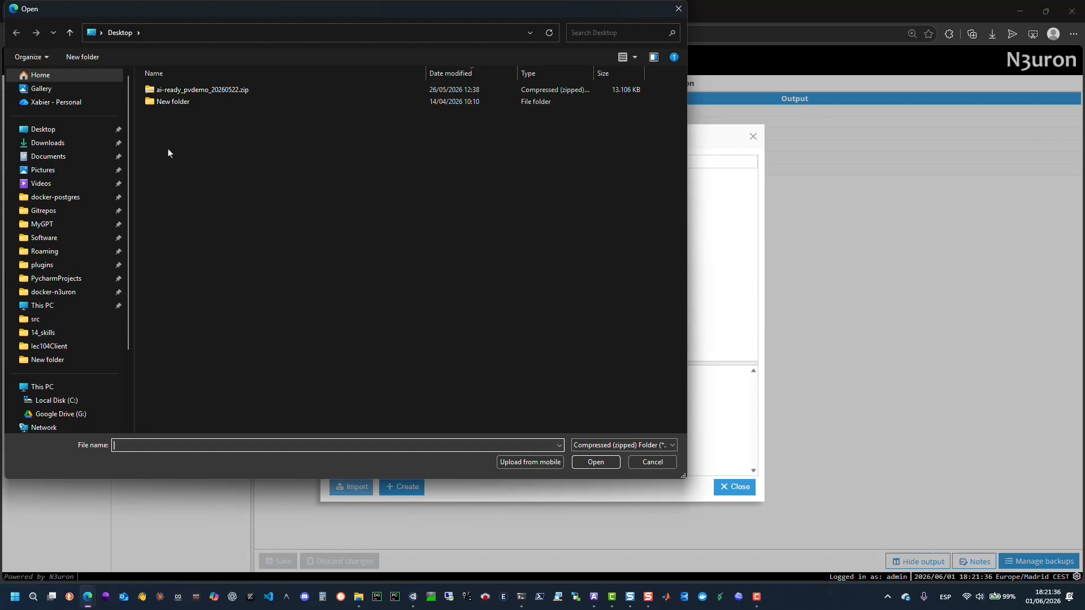
left_click(185, 91)
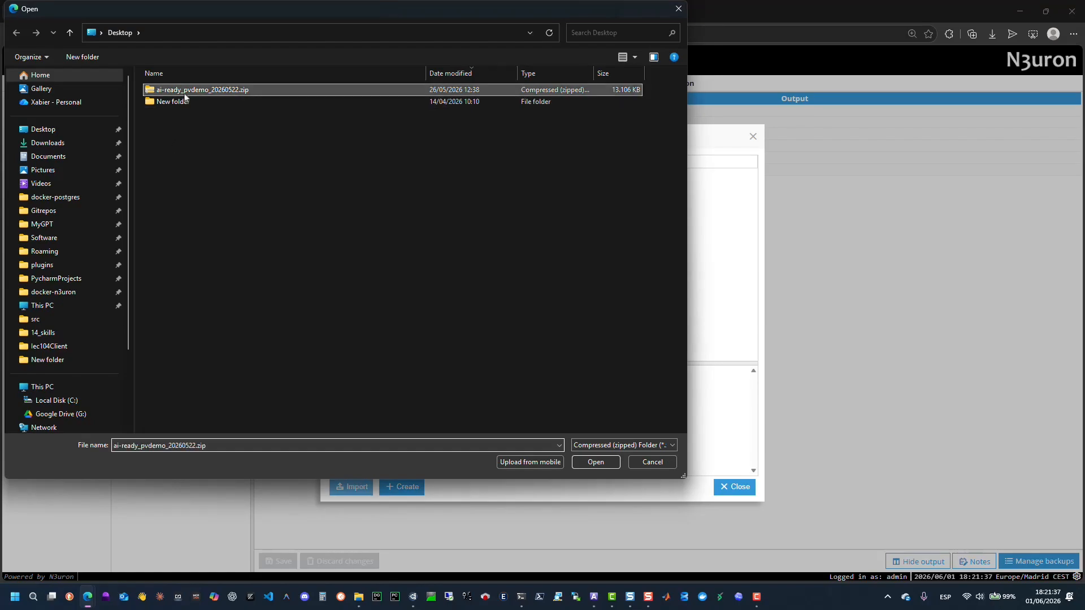
left_click(606, 465)
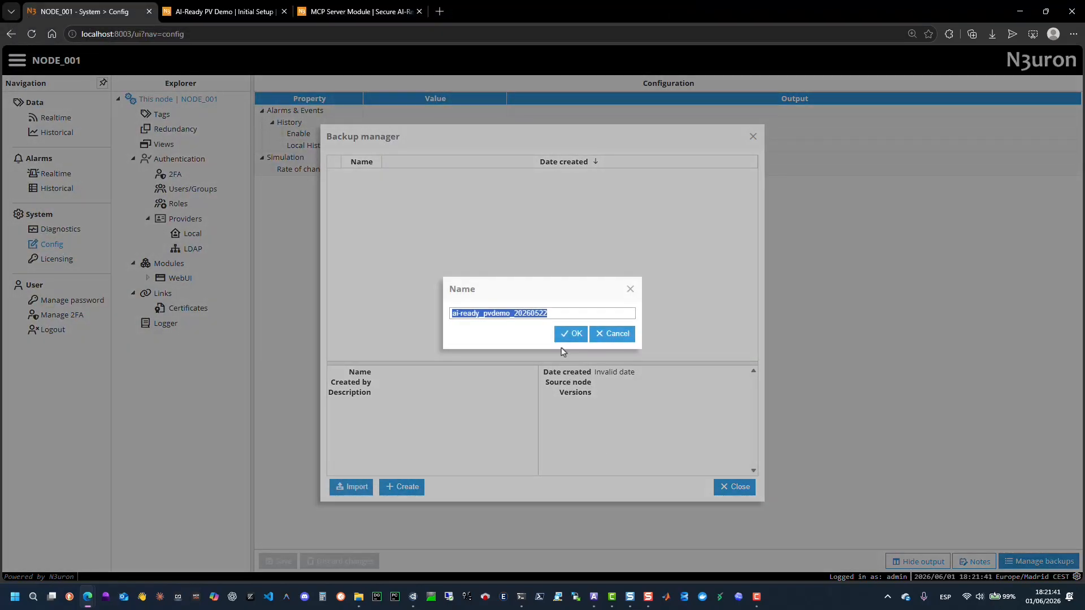
left_click(570, 338)
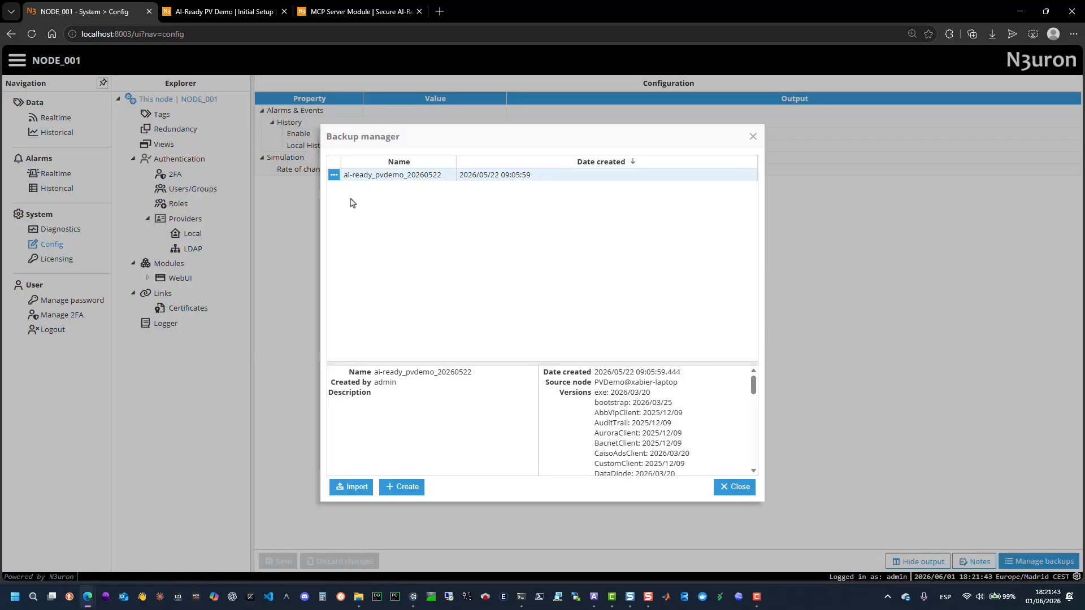
Load the ai-ready_pvdemo_20260522 backup onto the node with rollback on error enabled.
left_click(333, 176)
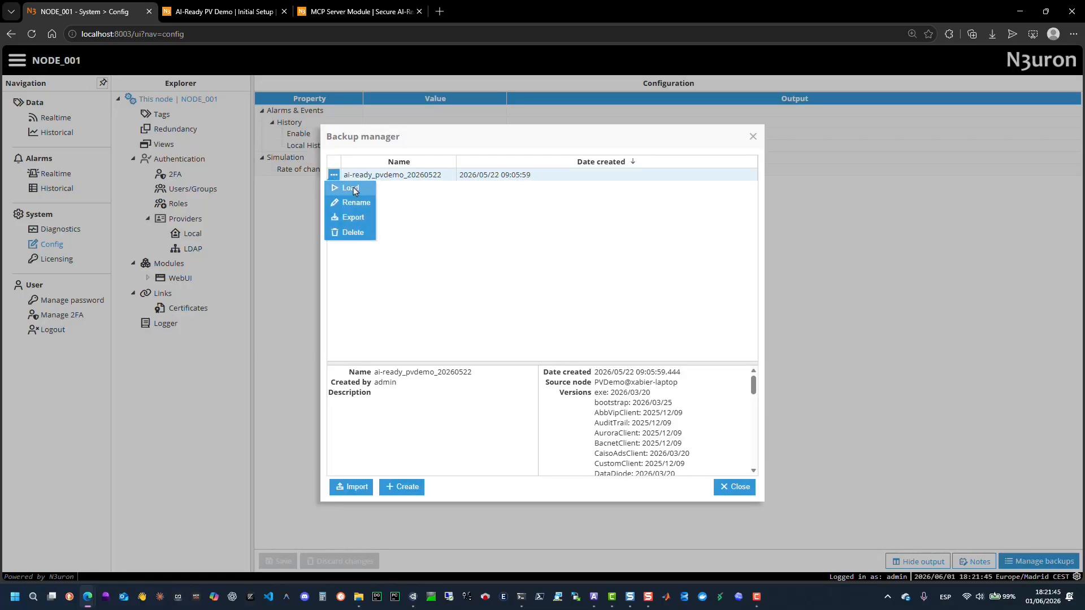
left_click(351, 188)
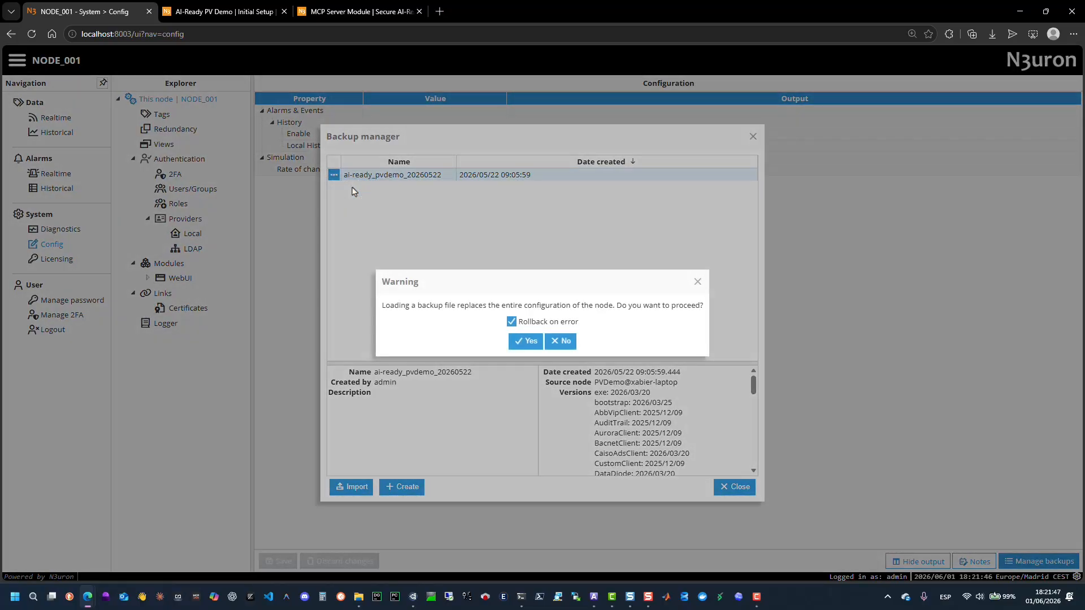
left_click(532, 342)
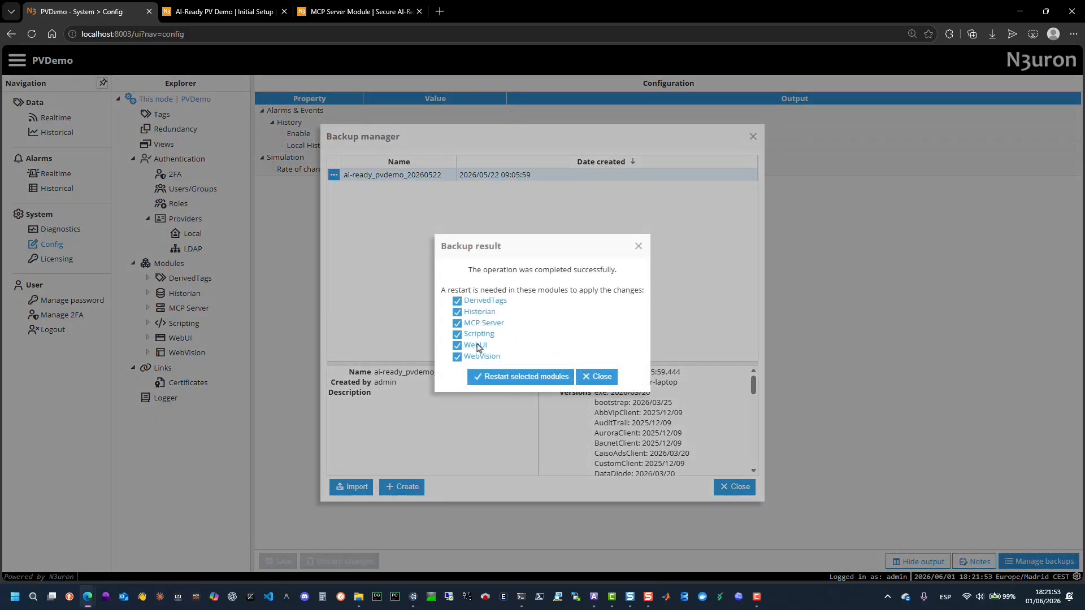
Restart all the selected modules and log back in as admin.
left_click(515, 377)
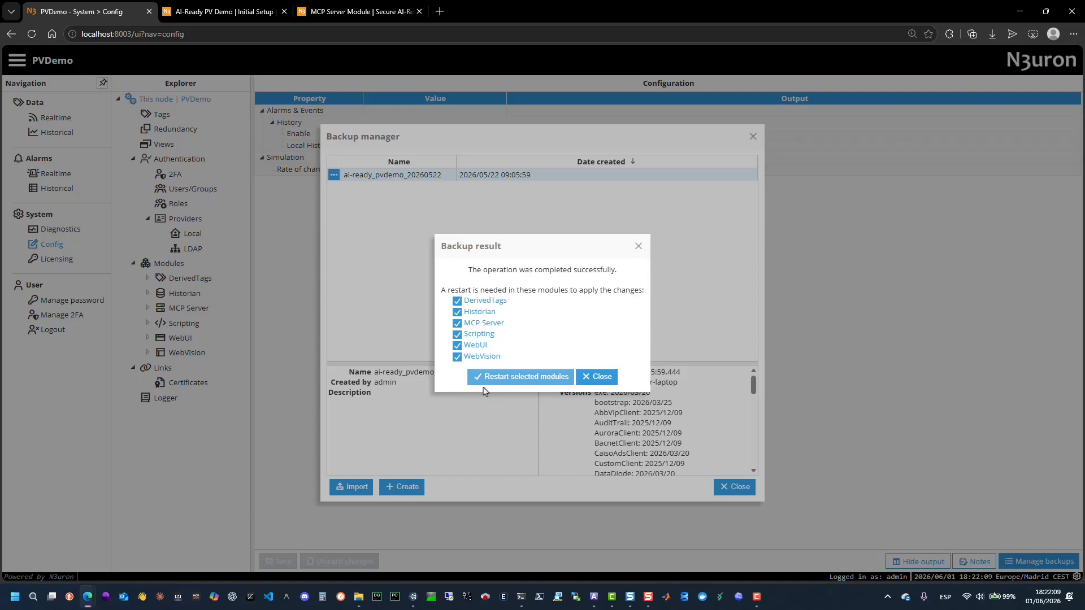
left_click(496, 378)
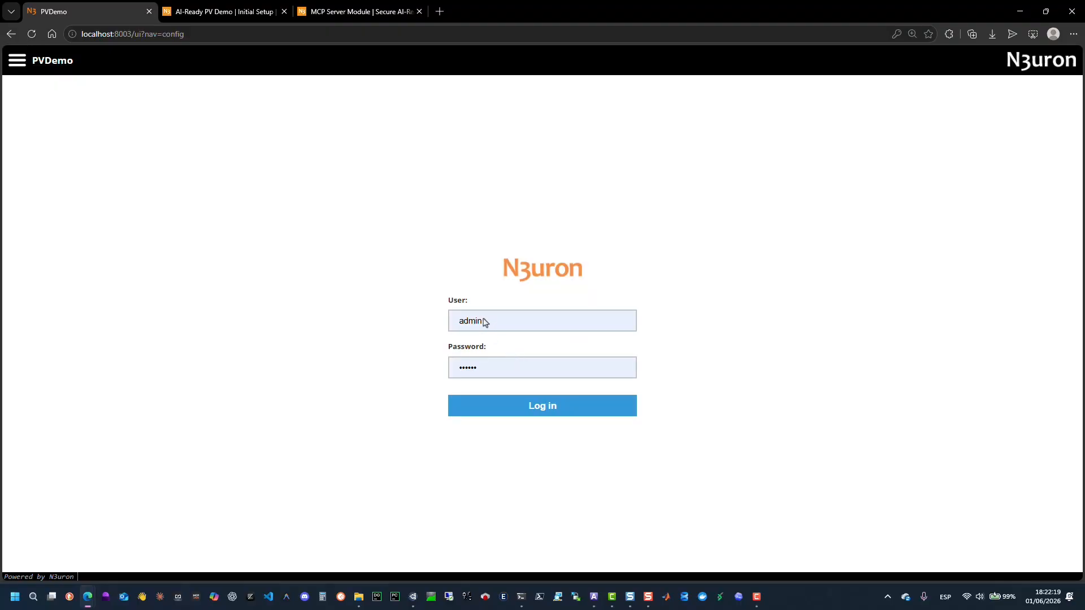
left_click(528, 415)
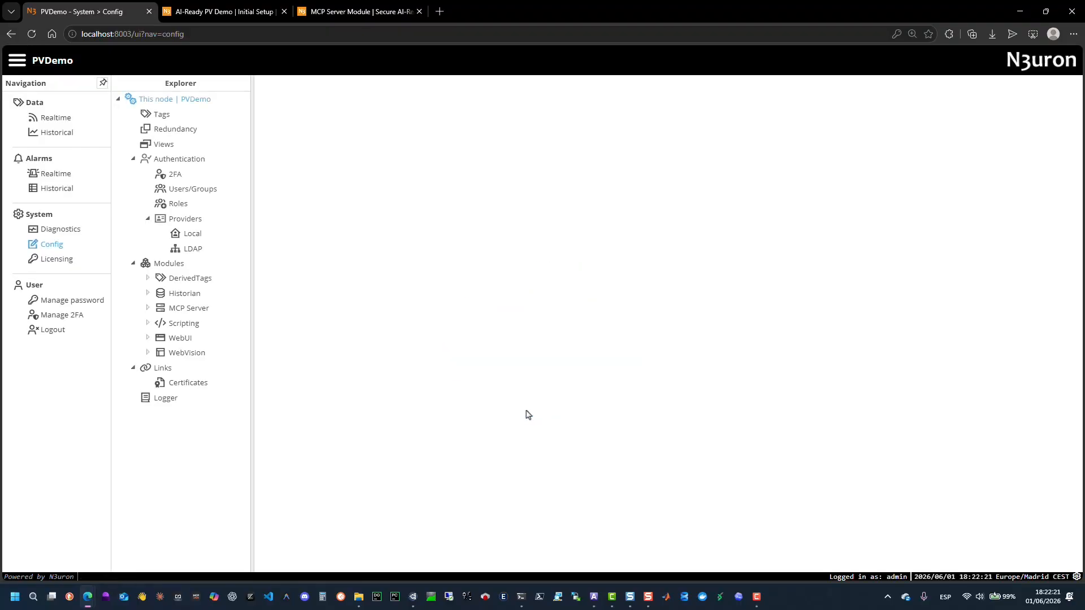
Review the admin user's assigned roles under Users/Groups and open the password change dialog without changing it.
left_click(182, 194)
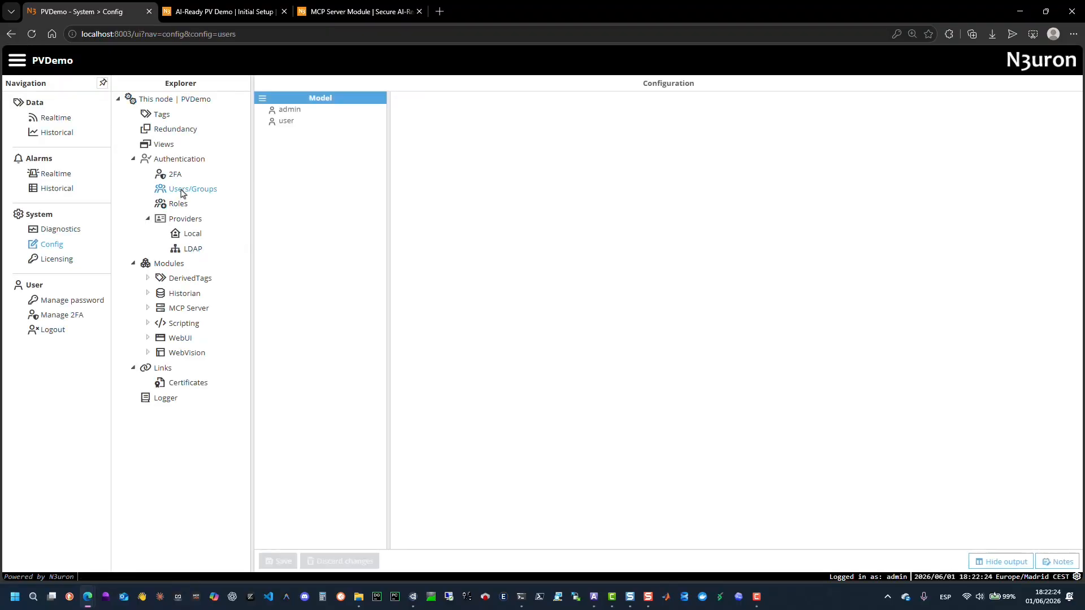
left_click(289, 112)
left_click(408, 145)
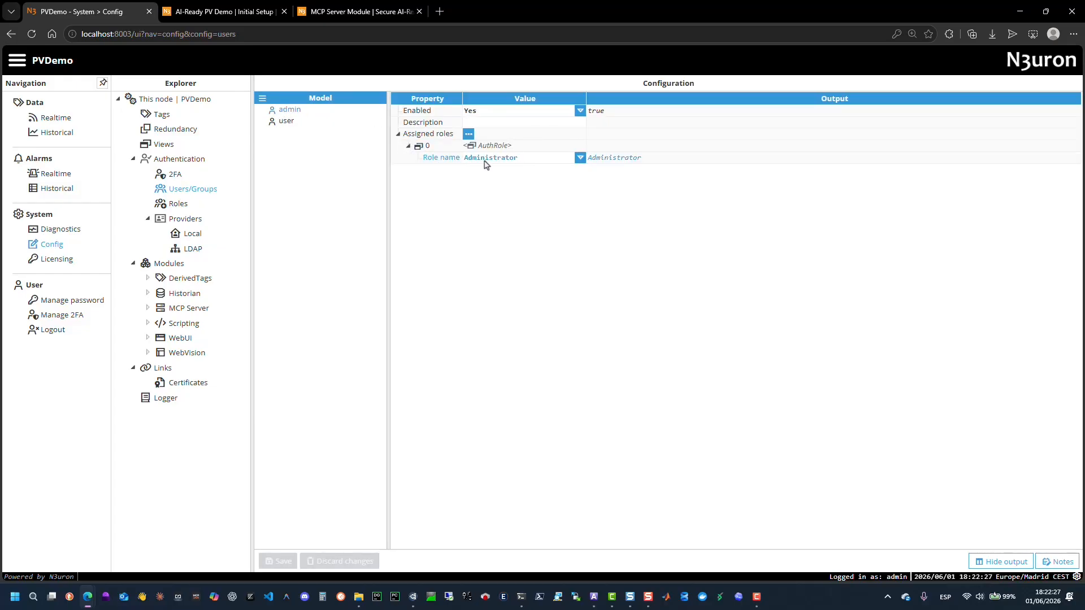
left_click(70, 303)
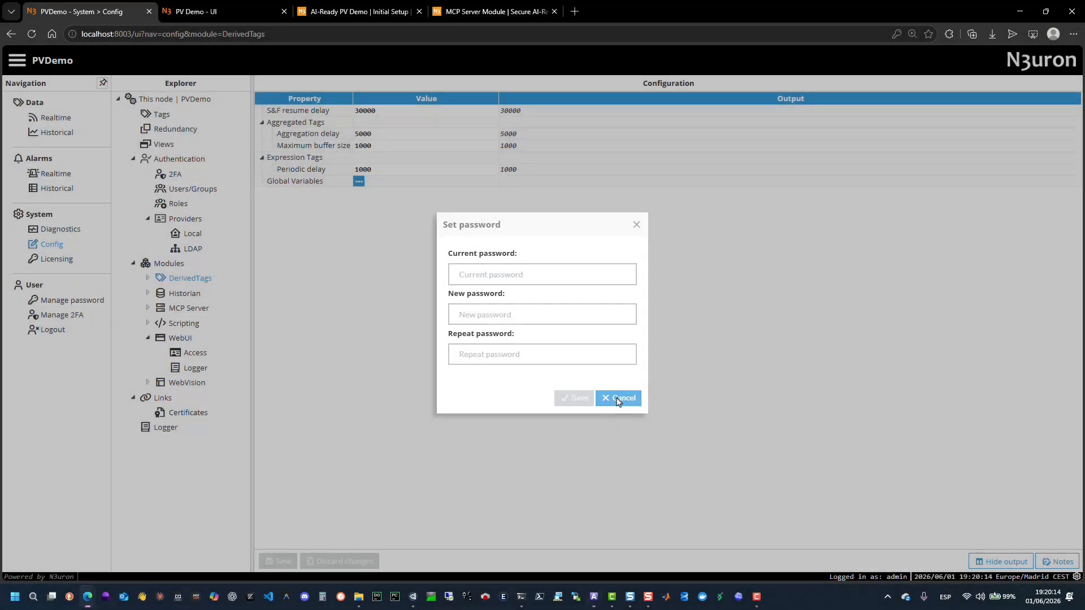
left_click(618, 399)
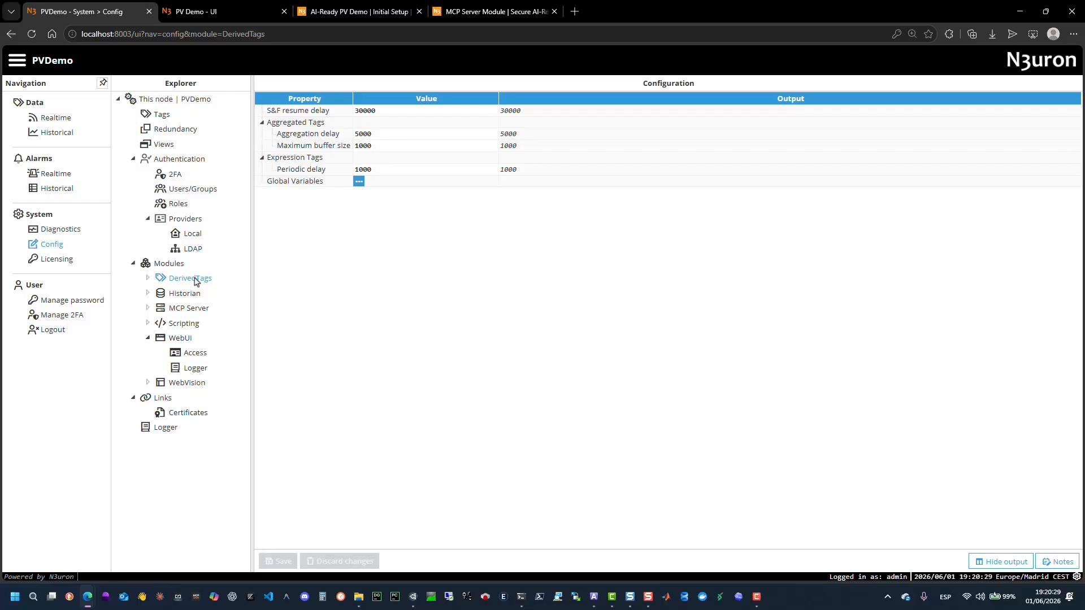
Review the Historian module's data retention period and database type settings.
left_click(183, 294)
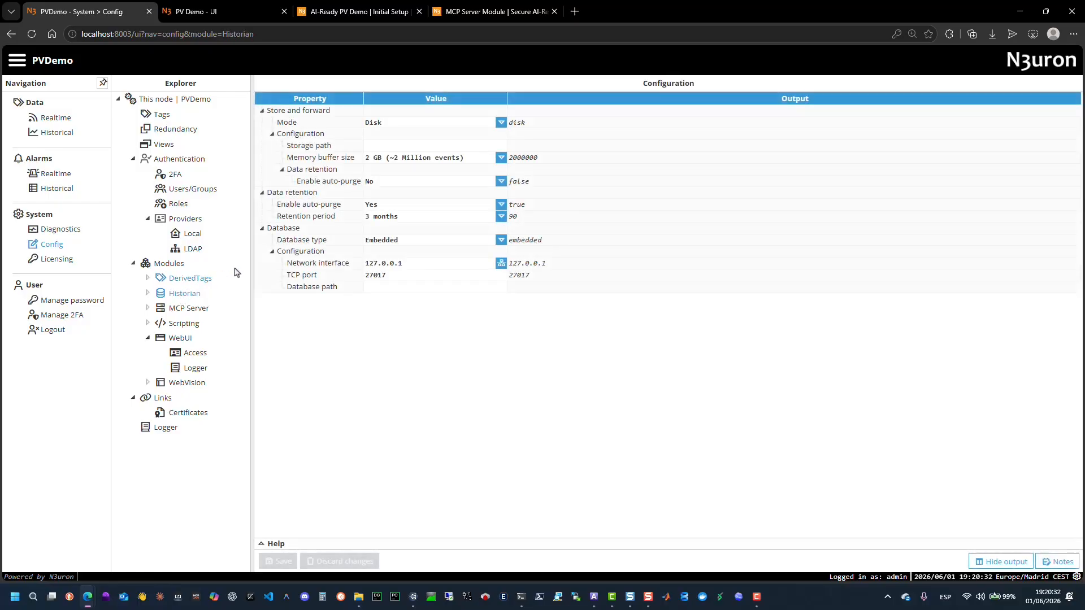
left_click(408, 219)
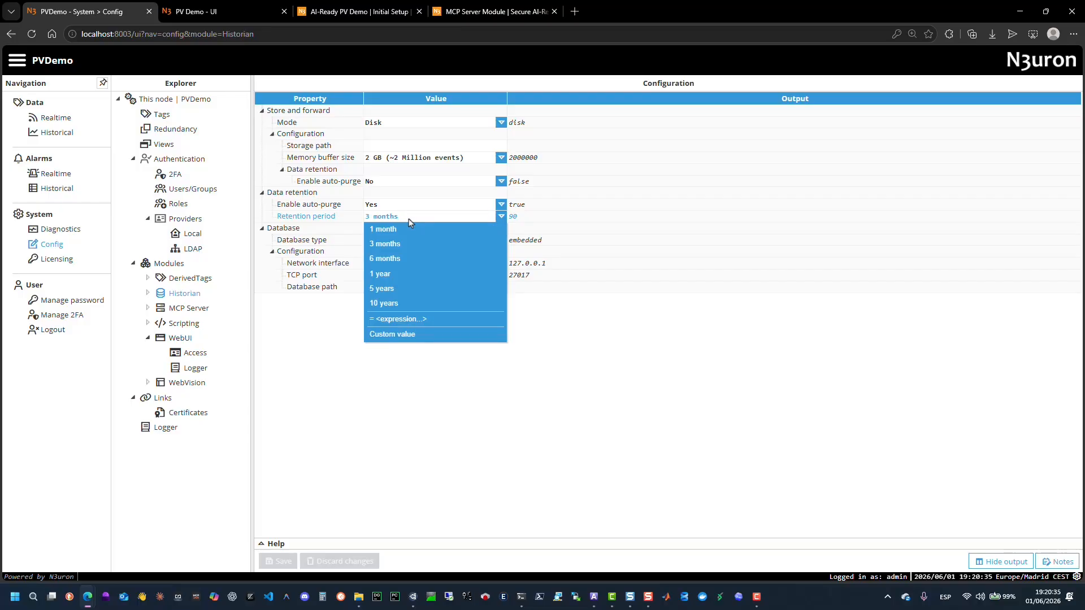
left_click(395, 244)
left_click(402, 240)
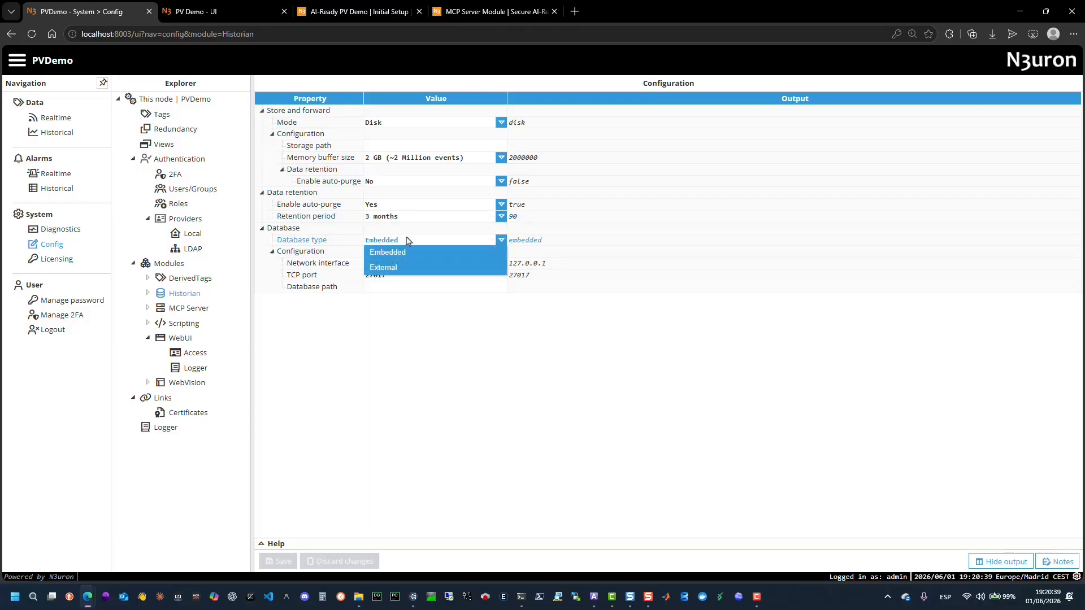
left_click(407, 240)
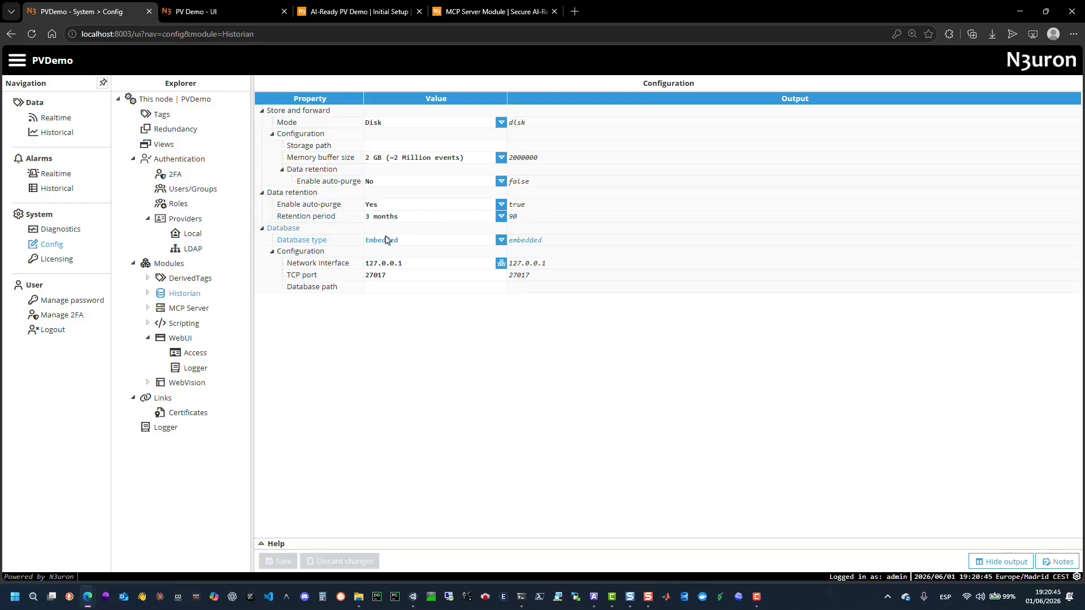
Inspect the WebUI module settings and its Access permissions for the User and Administrator roles.
left_click(182, 340)
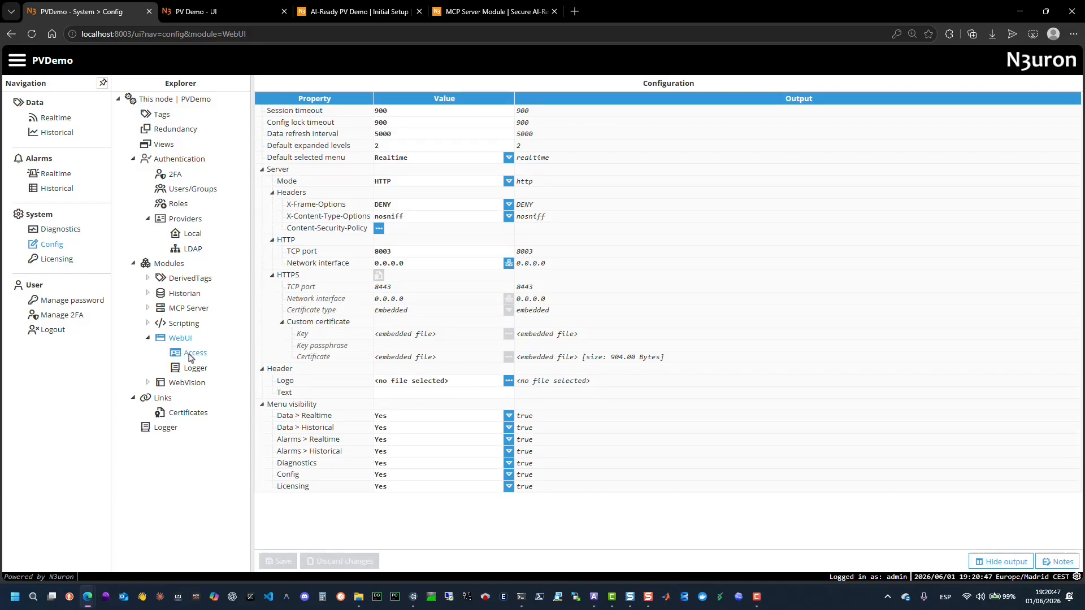
left_click(191, 354)
left_click(288, 121)
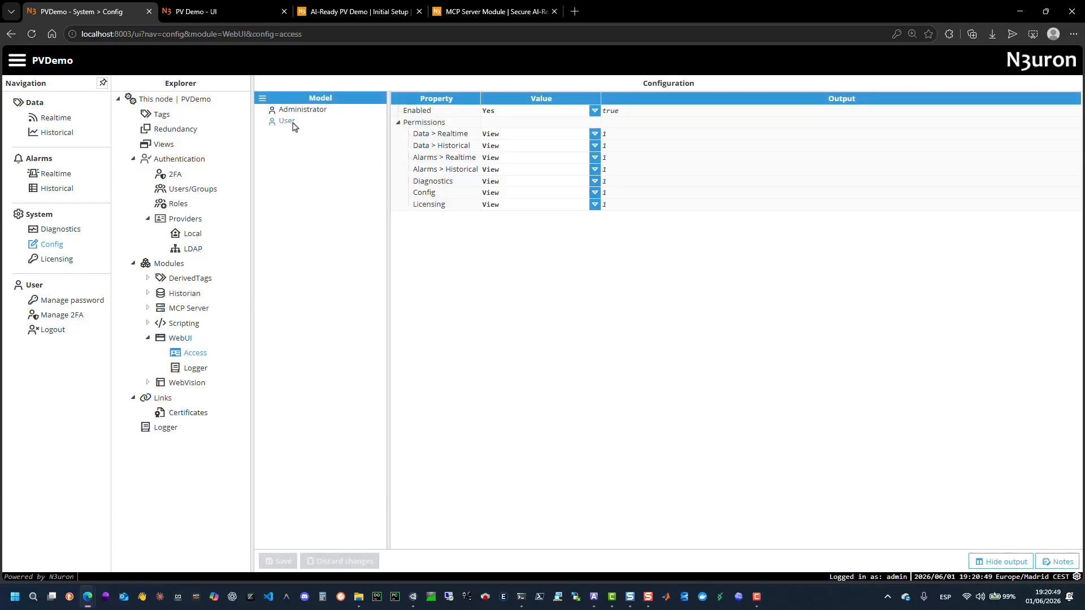
left_click(300, 110)
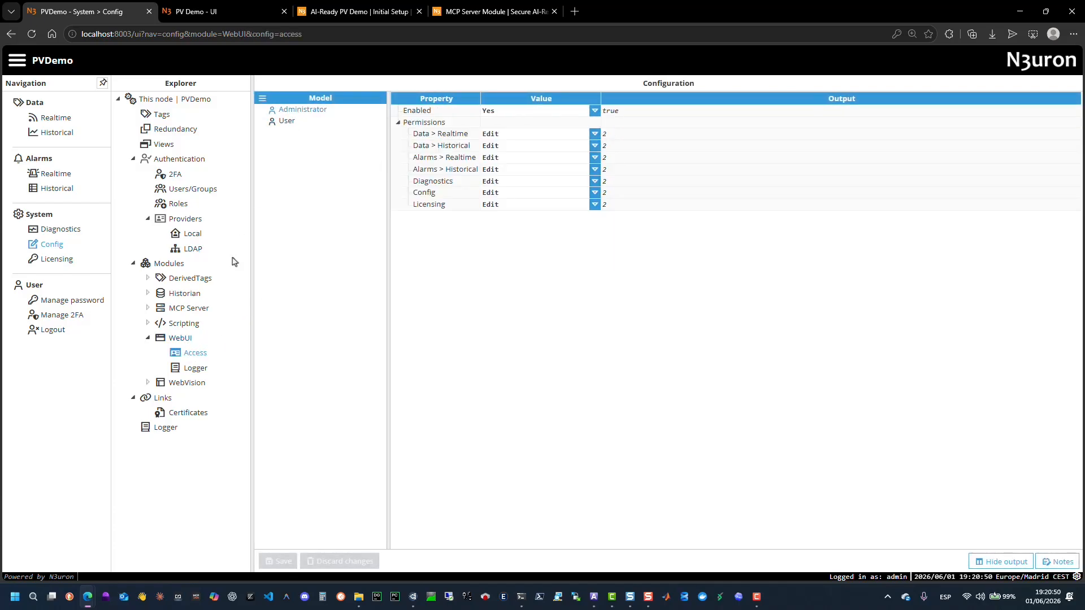
left_click(181, 384)
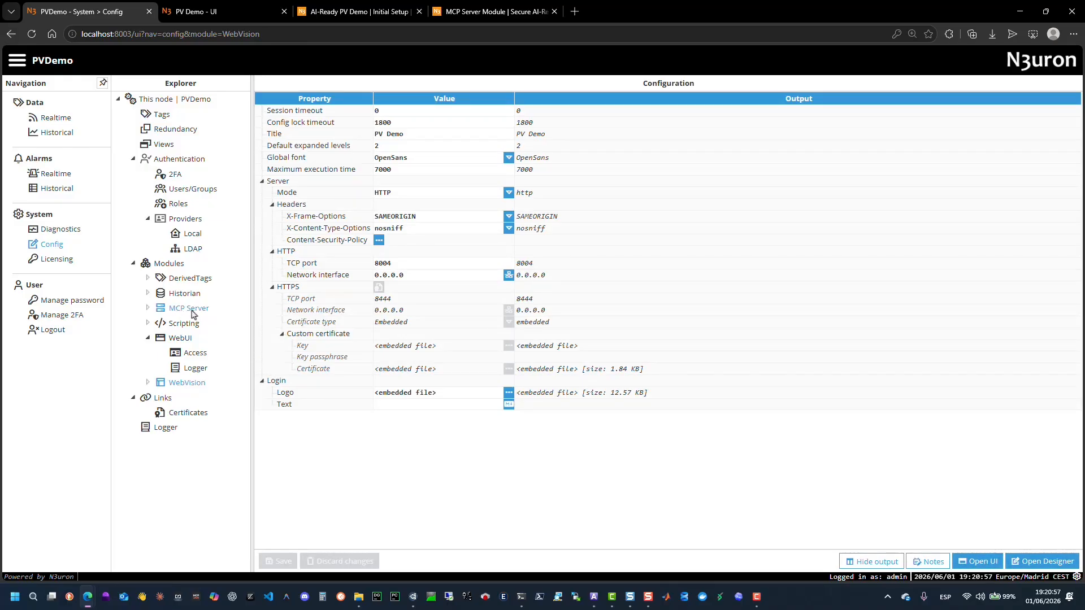
Browse the MCP Server, Scripting and WebVision module configurations.
left_click(148, 308)
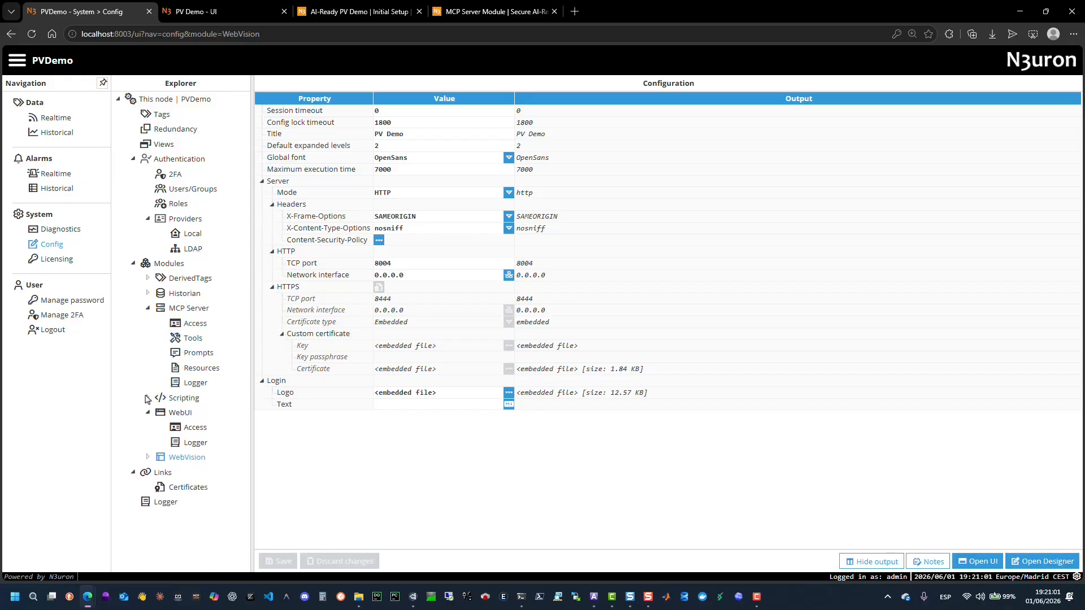
double_click(167, 397)
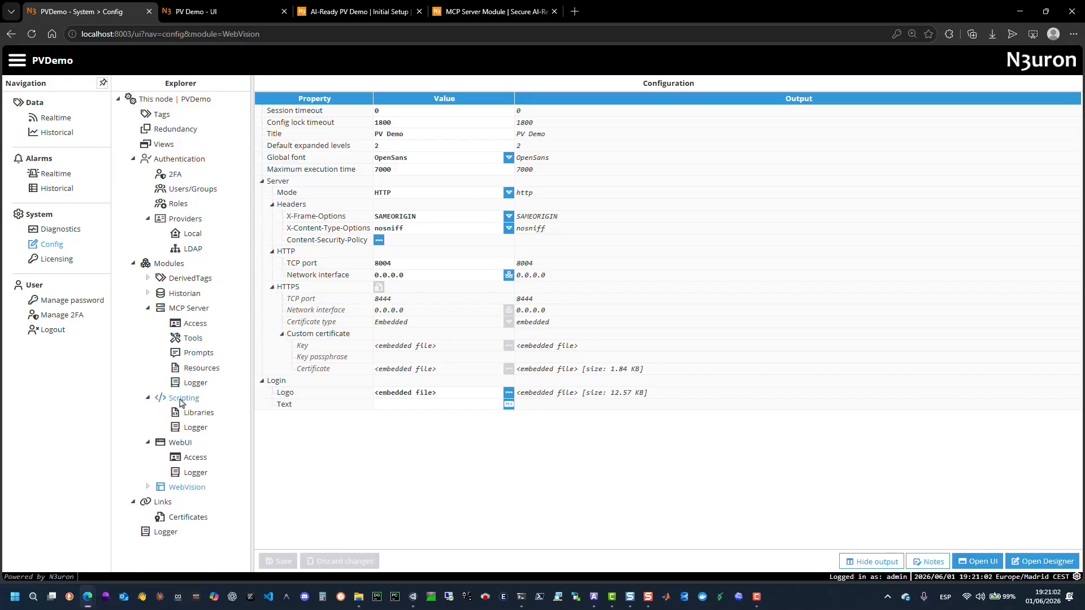
left_click(192, 311)
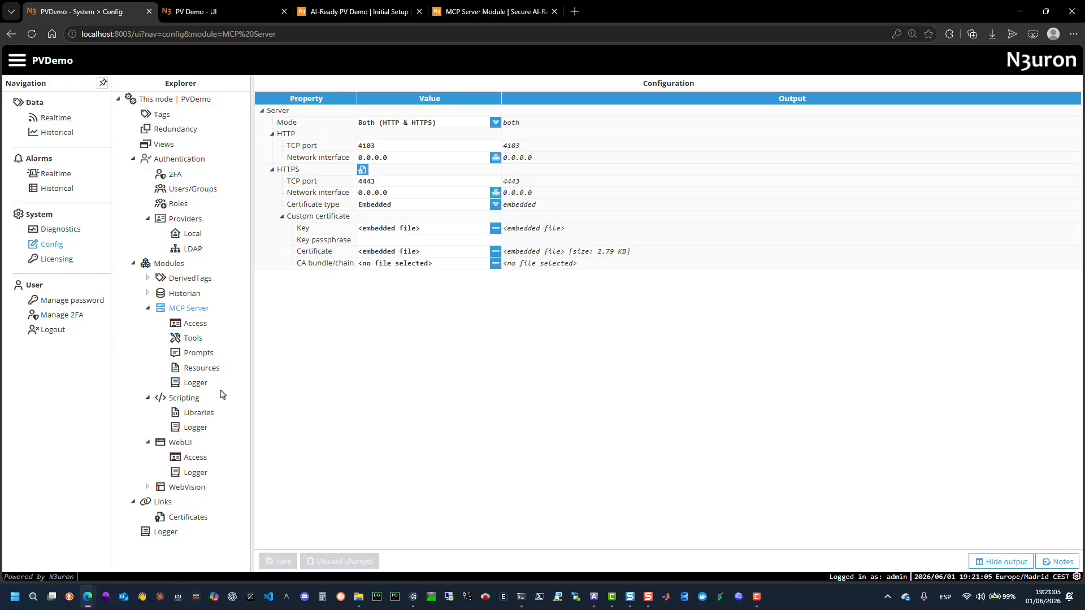
left_click(188, 489)
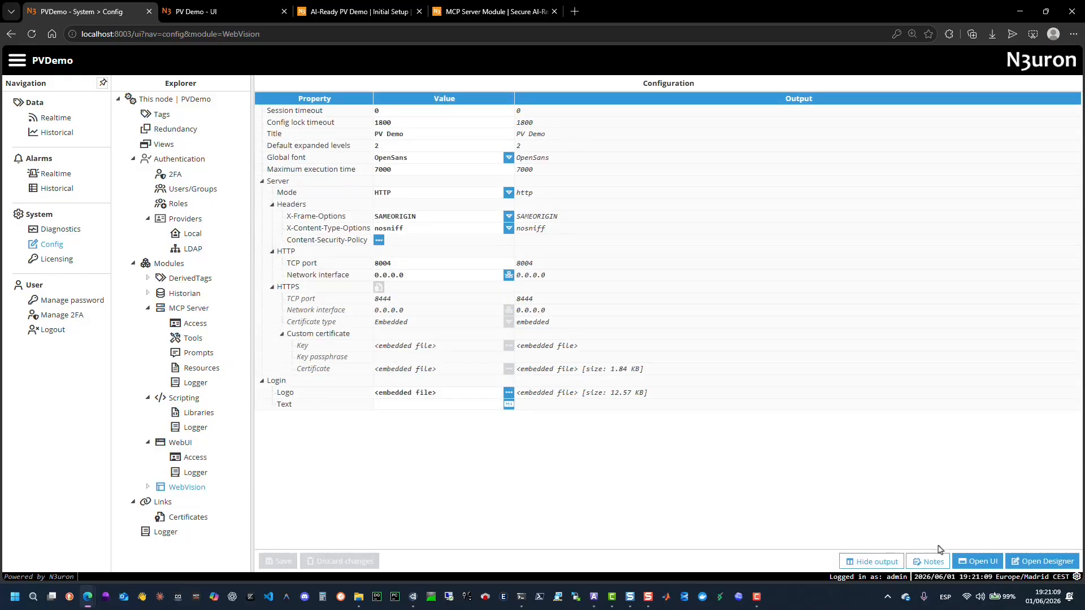
Switch to the PV Demo UI and open and close detail popups for several inverter stations.
left_click(221, 12)
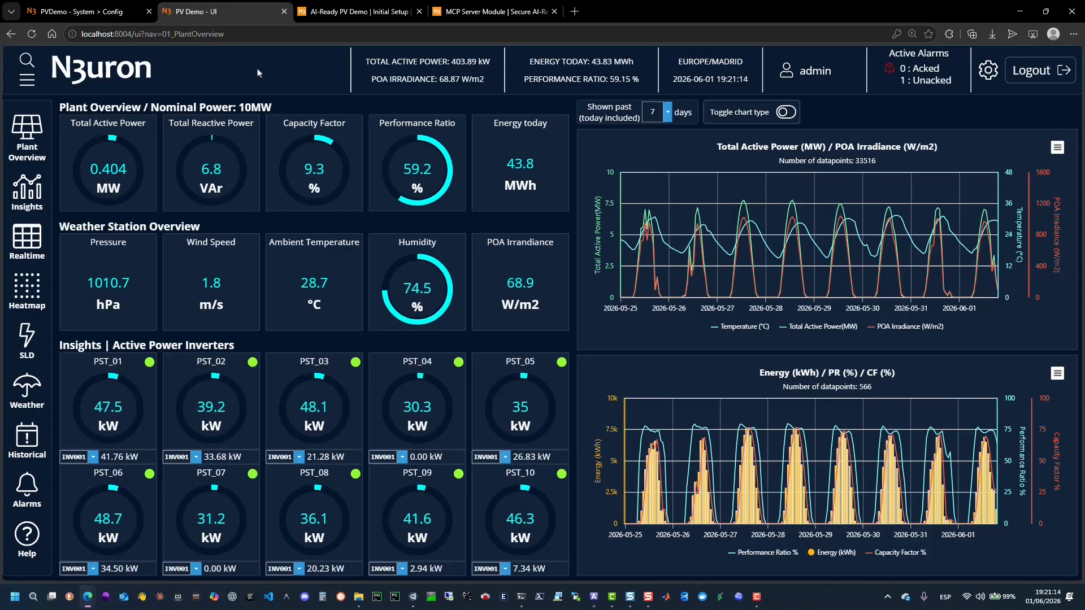
left_click(419, 398)
left_click(801, 237)
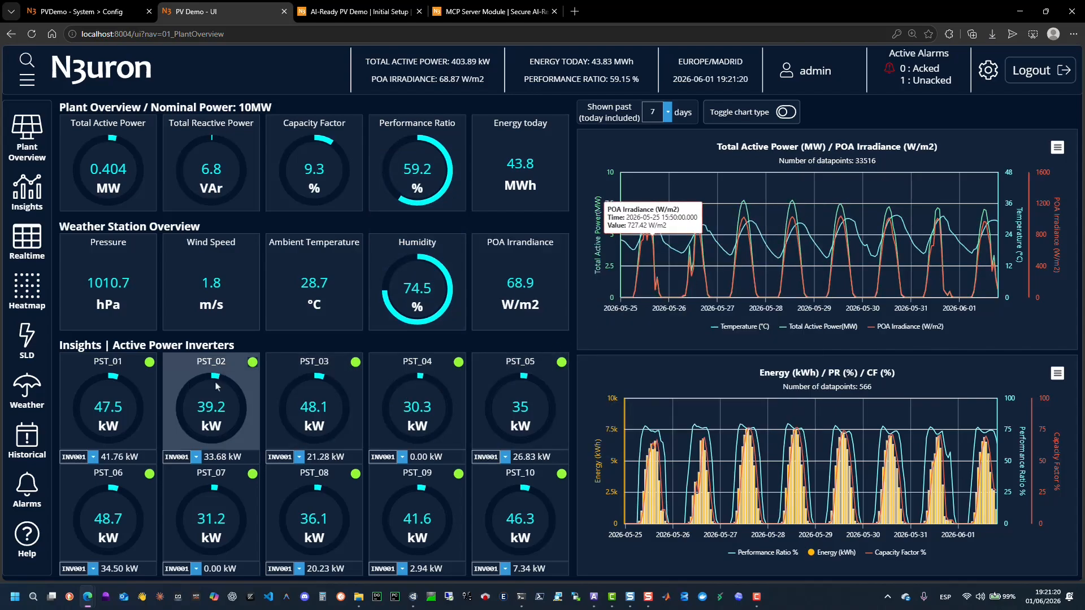
left_click(108, 401)
left_click(357, 483)
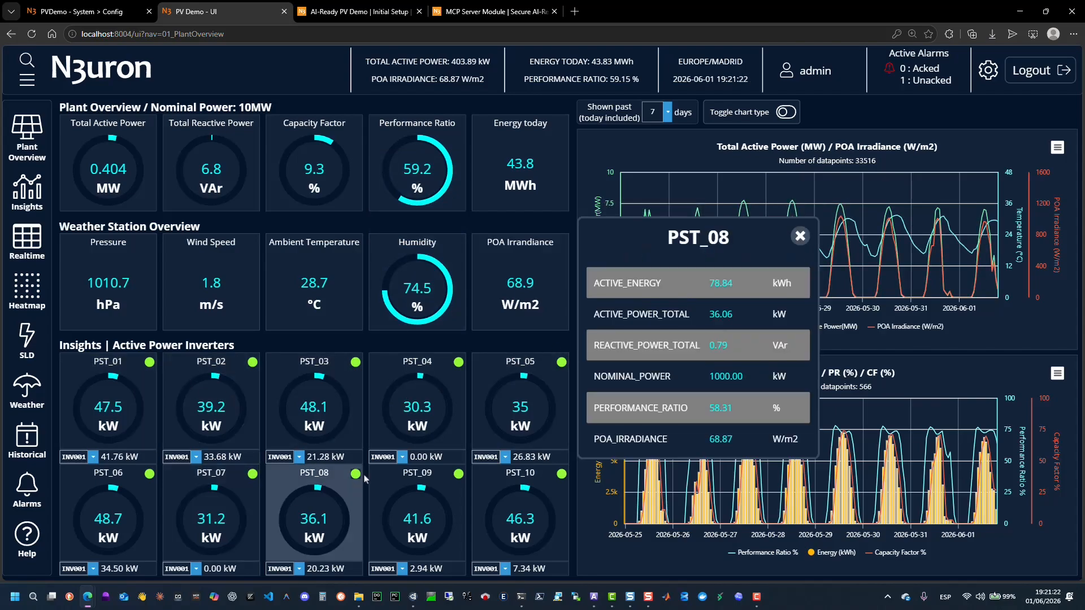
left_click(800, 236)
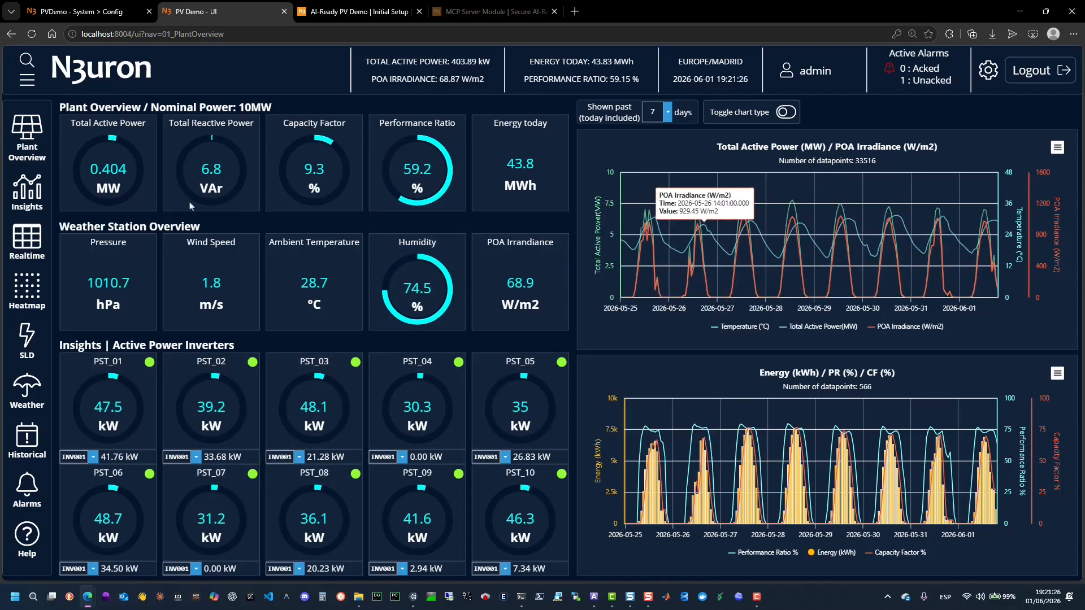
Browse the Insights, Realtime, Heatmap, SLD and Weather pages of the HMI.
left_click(27, 191)
left_click(22, 253)
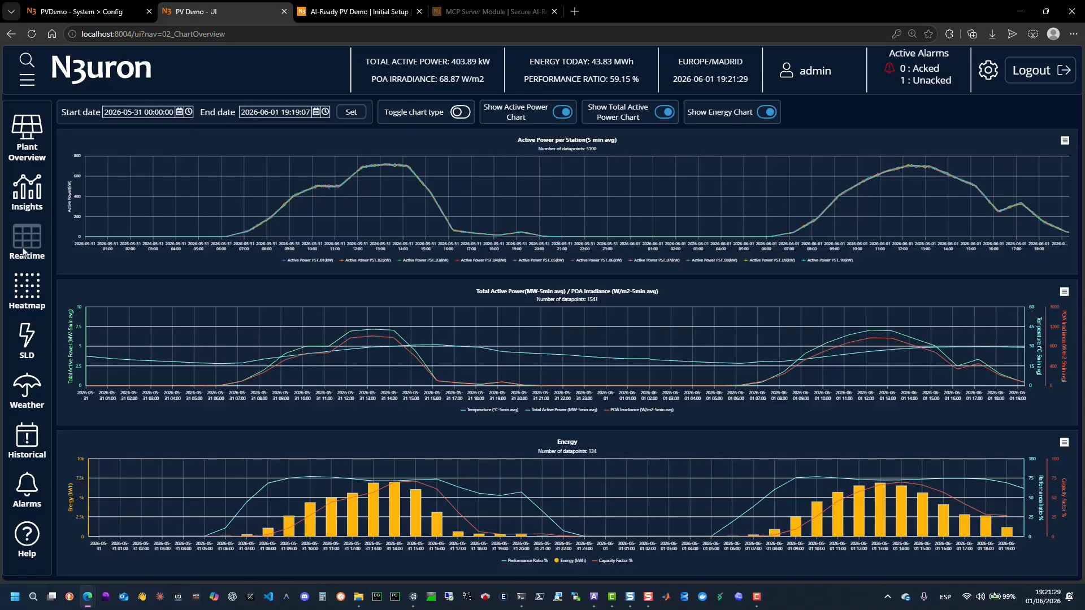
left_click(32, 289)
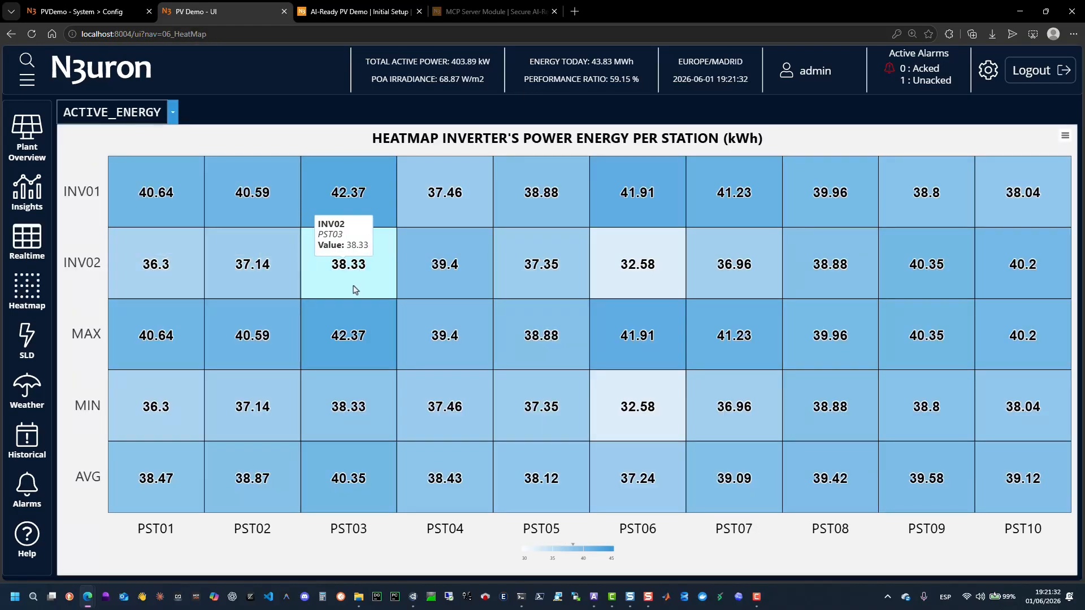
left_click(27, 338)
left_click(27, 395)
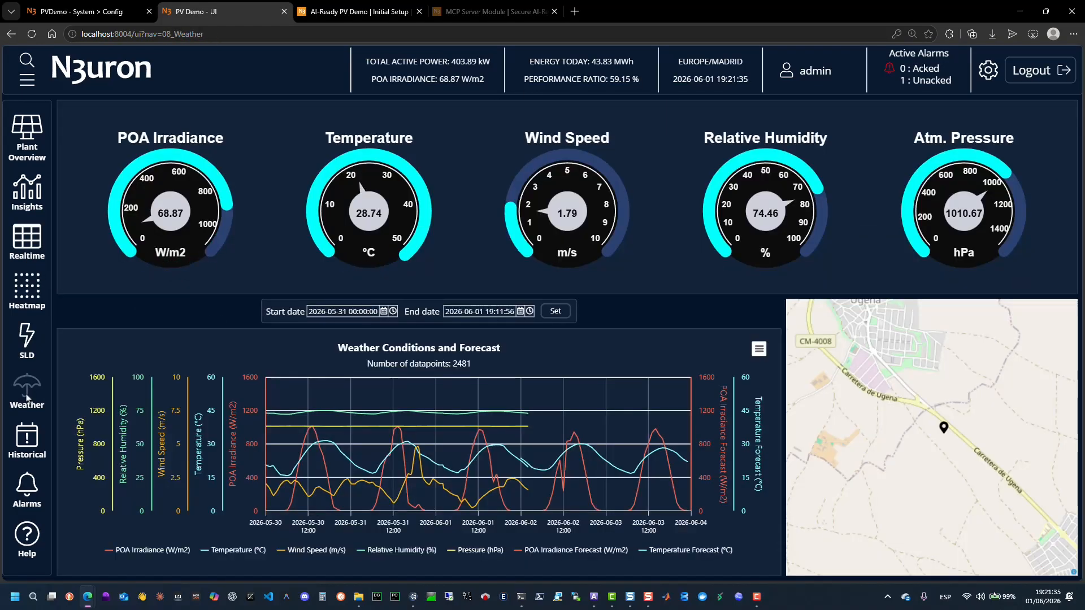
Open the Historical page's tag selection dialog, close it, and view the Alarms list.
left_click(28, 450)
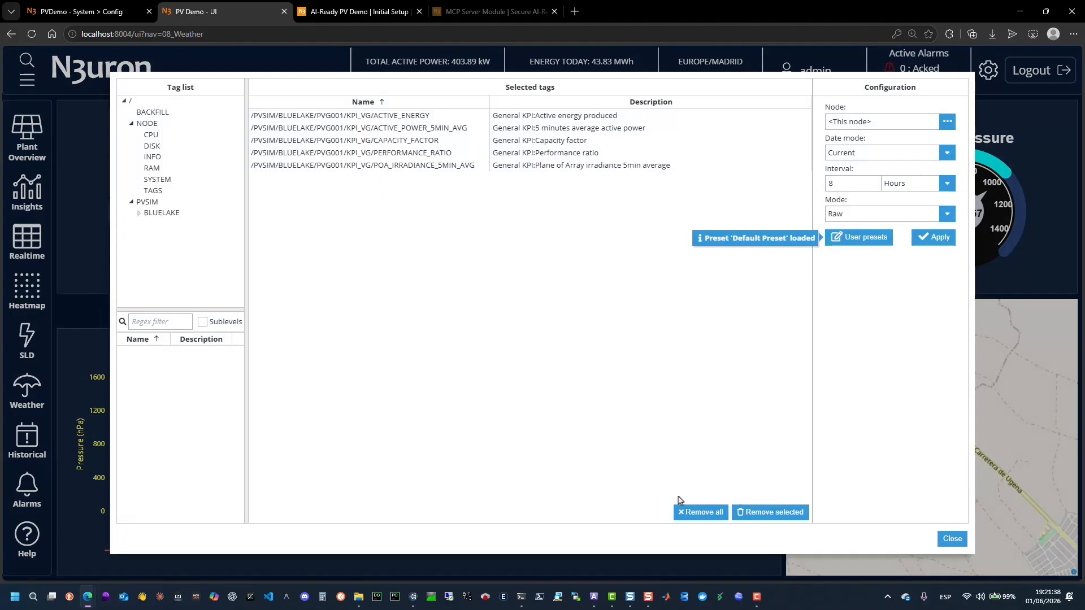
left_click(945, 540)
left_click(28, 438)
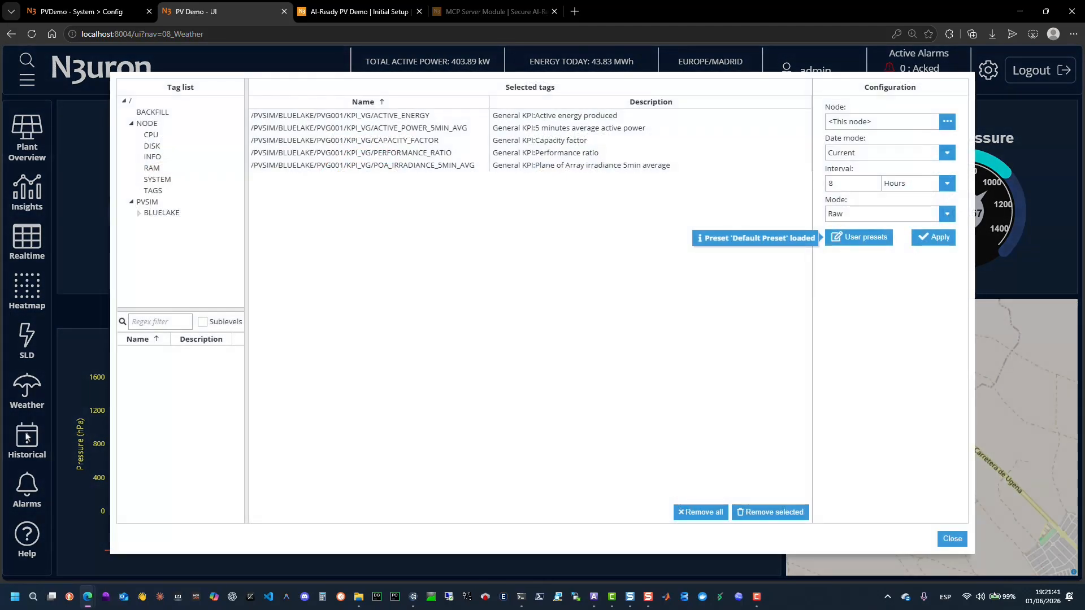
left_click(952, 539)
left_click(33, 482)
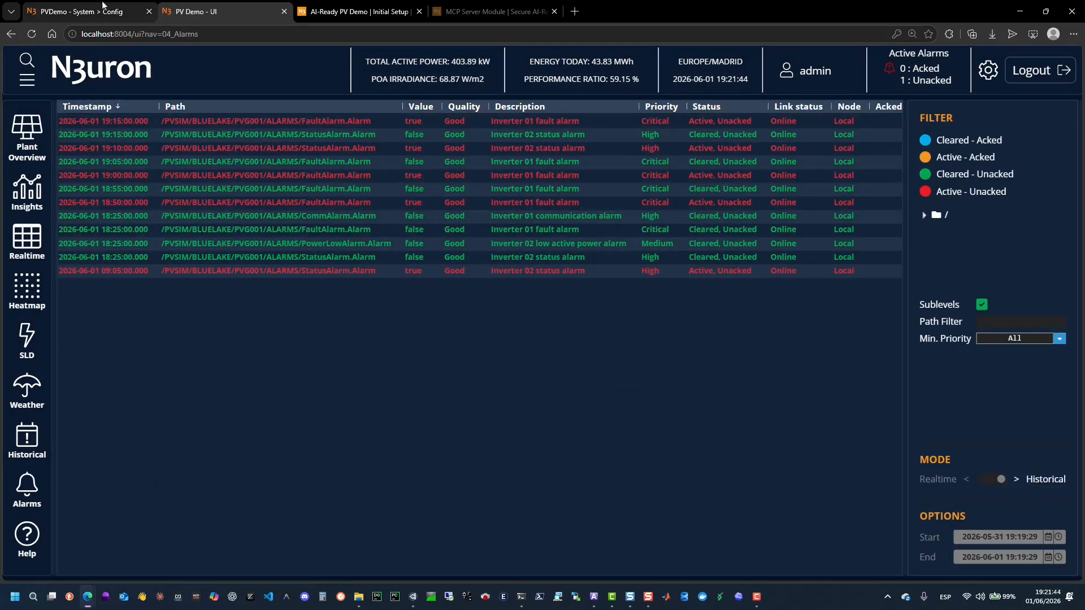
Return to the node configuration and browse the tag model down to the PVSIM/BLUELAKE/PVG001/KPI_VG group.
left_click(104, 9)
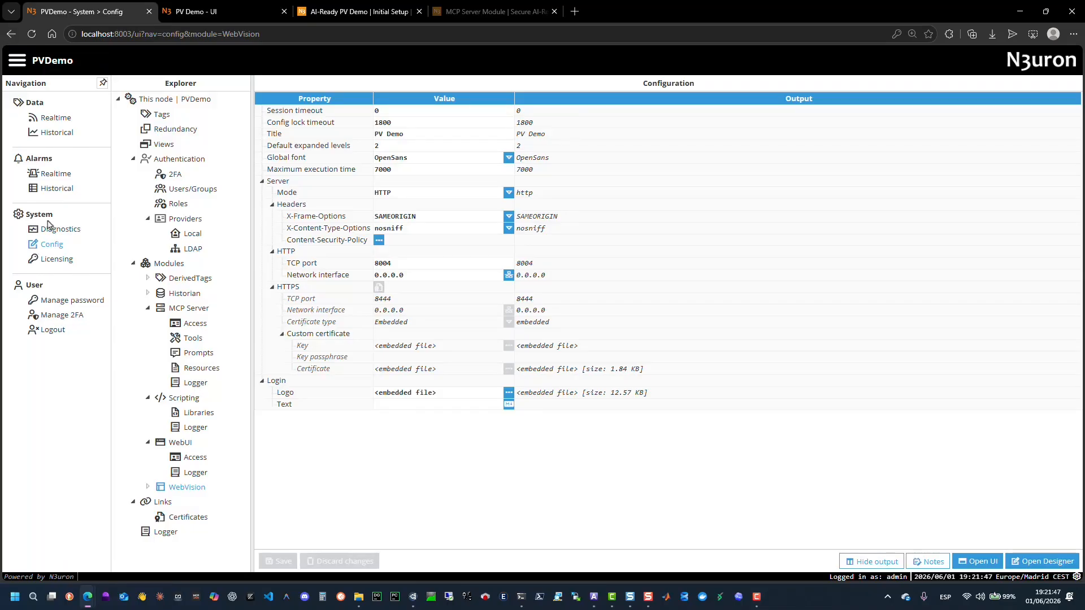
left_click(162, 115)
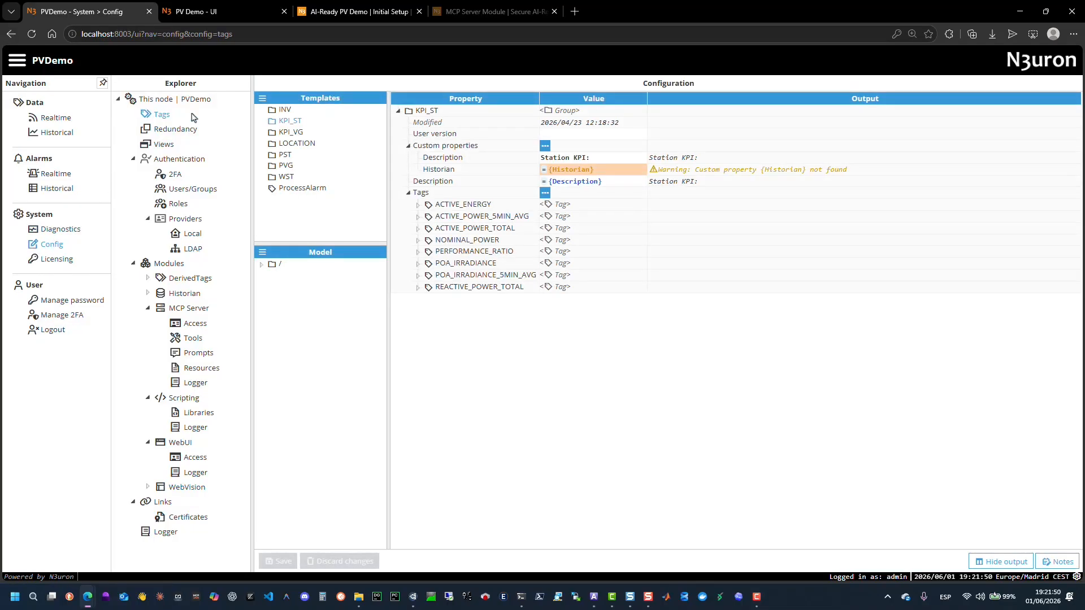
left_click(269, 297)
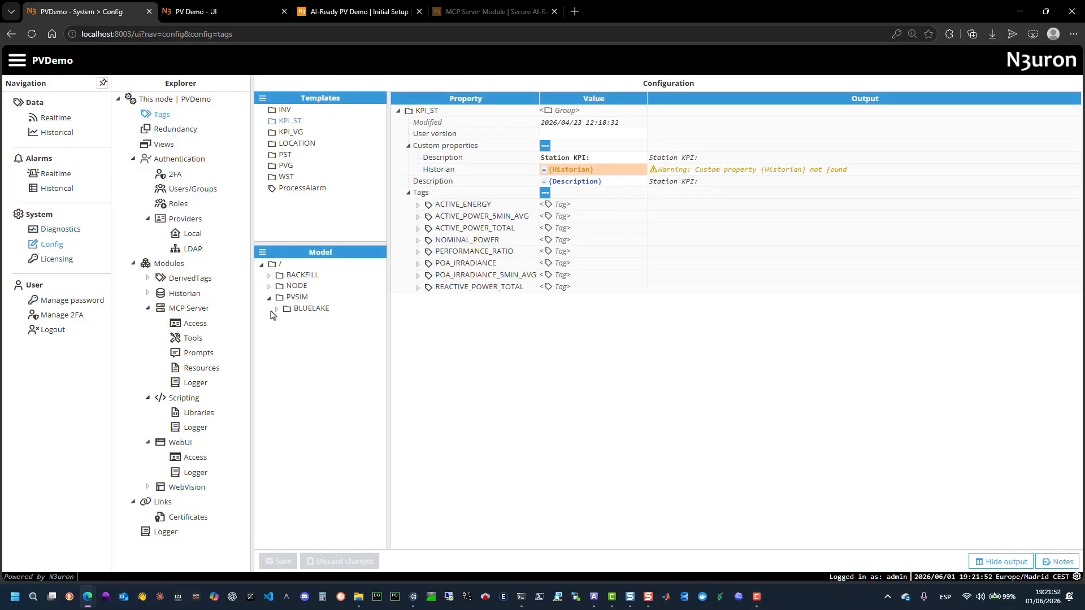
left_click(284, 320)
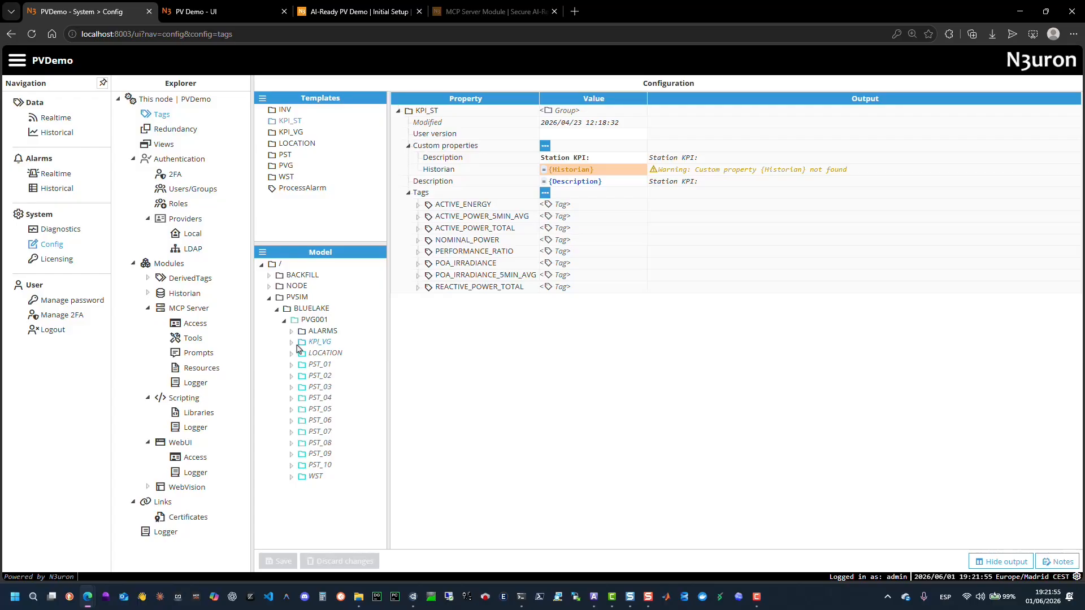
left_click(291, 343)
left_click(306, 343)
scroll(309, 344, "down", 1)
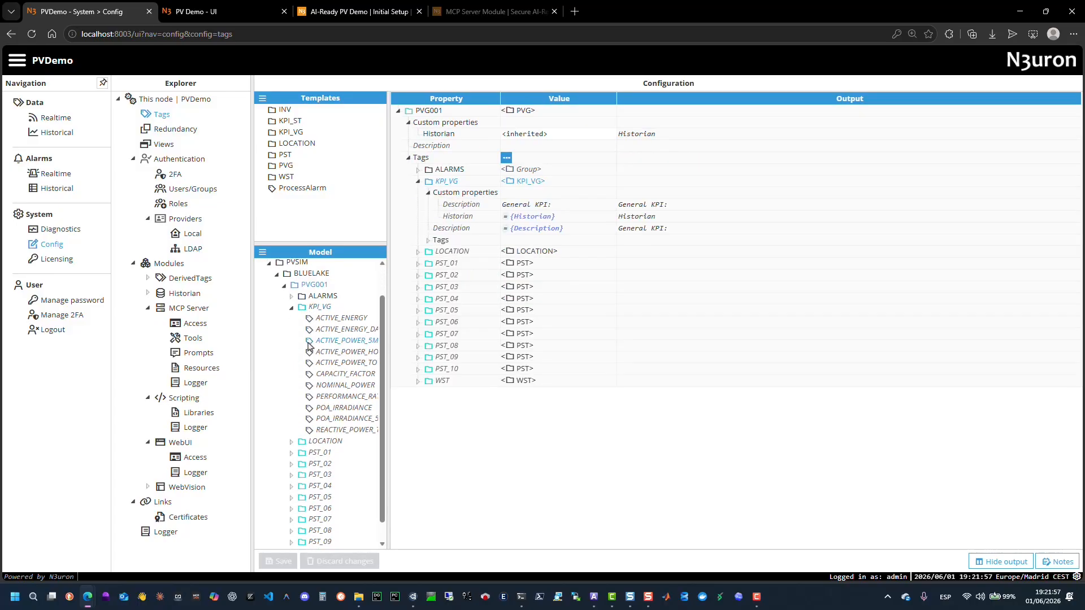
Examine the ACTIVE_ENERGY tag's properties and details within KPI_VG, and expand the LOCATION group.
left_click(428, 240)
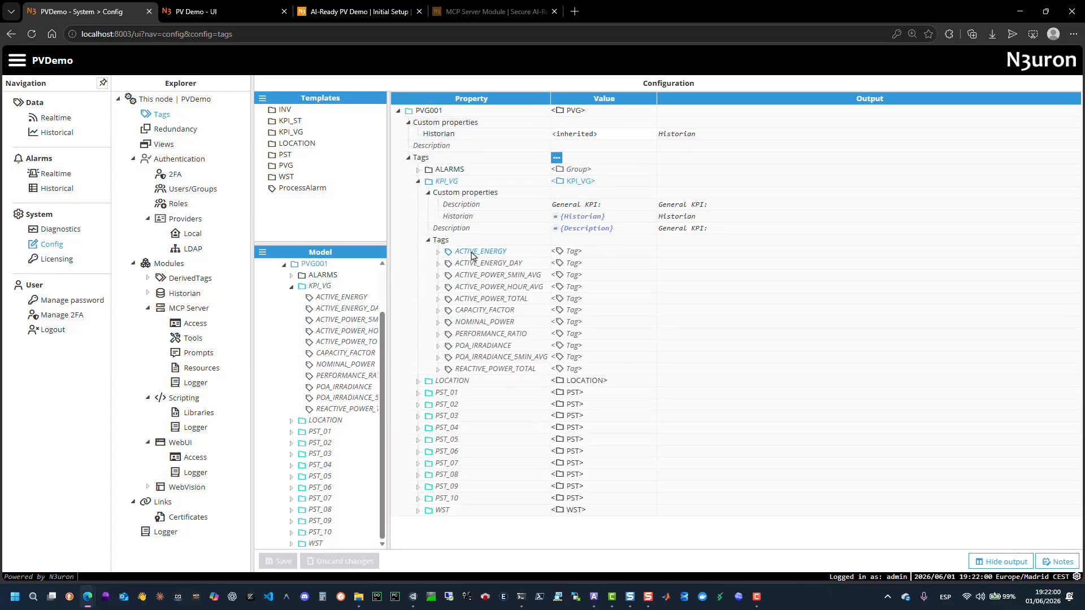
left_click(439, 252)
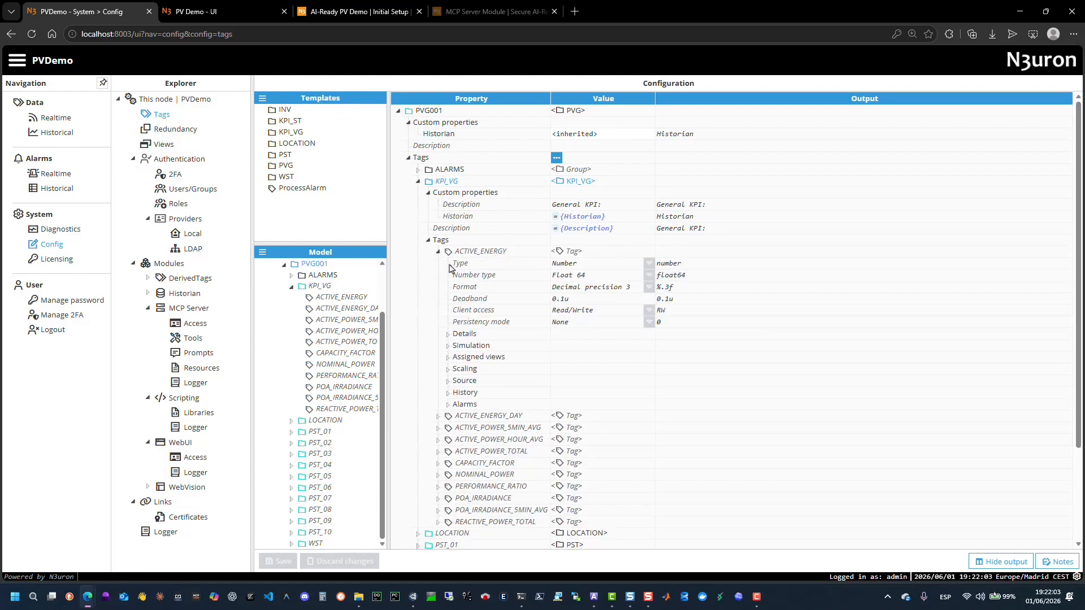
left_click(457, 333)
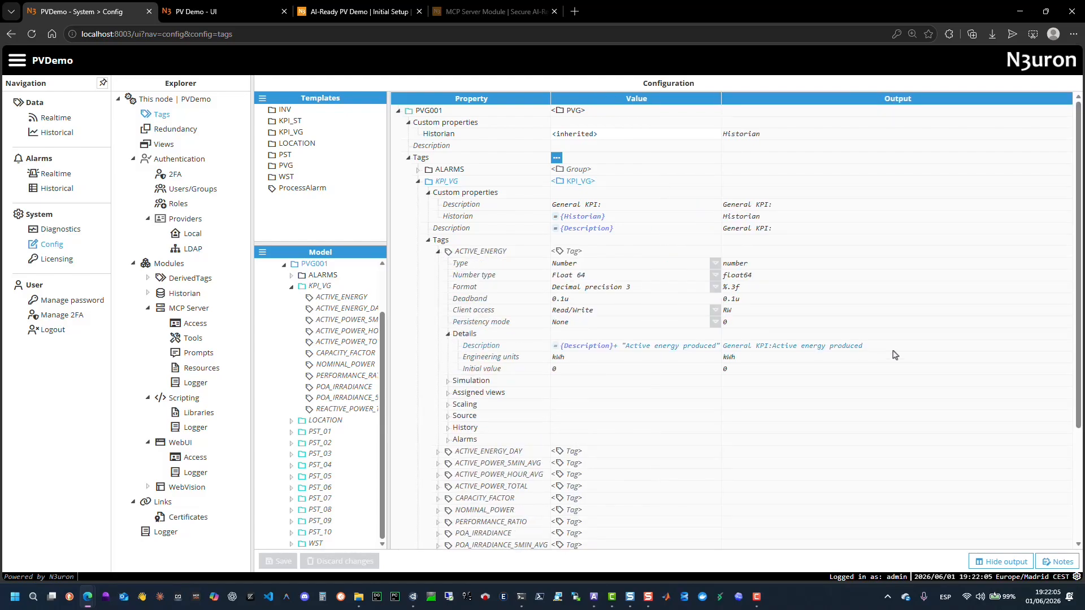
left_click_drag(870, 346, 706, 362)
scroll(461, 362, "down", 2)
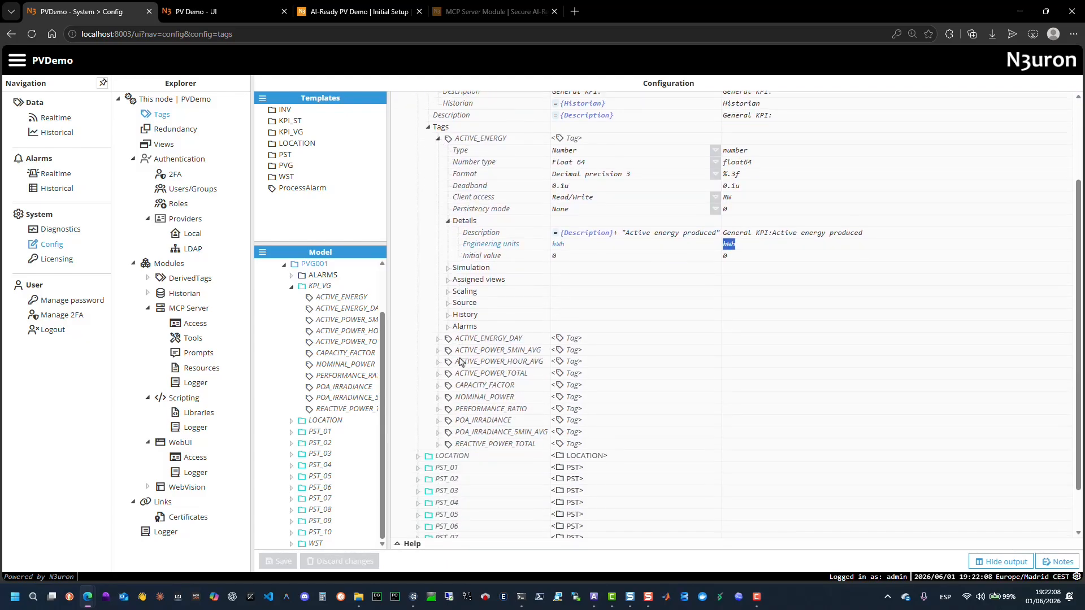
left_click(310, 427)
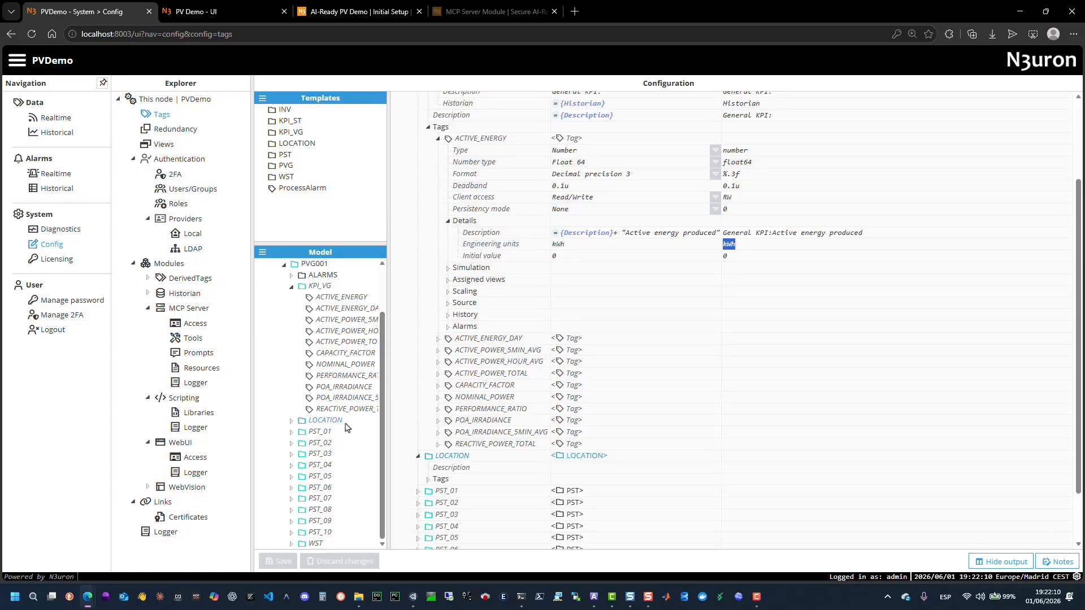
Expand PST_01's INV001 inverter in the tag model and examine its ACTIVE_ENERGY tag's details, source and history settings.
scroll(430, 418, "down", 1)
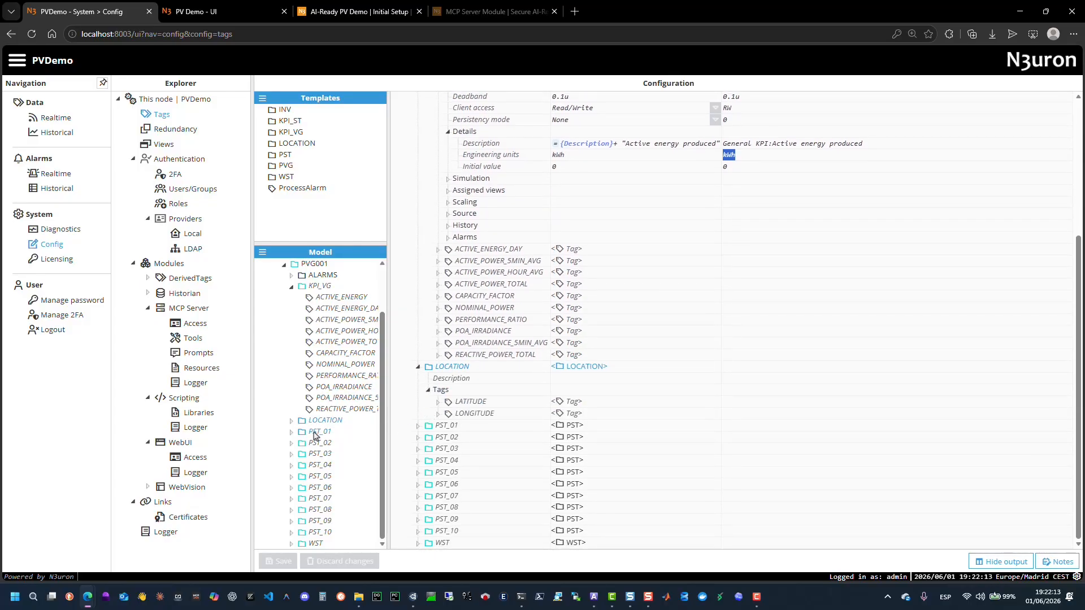
left_click(318, 432)
scroll(433, 428, "down", 1)
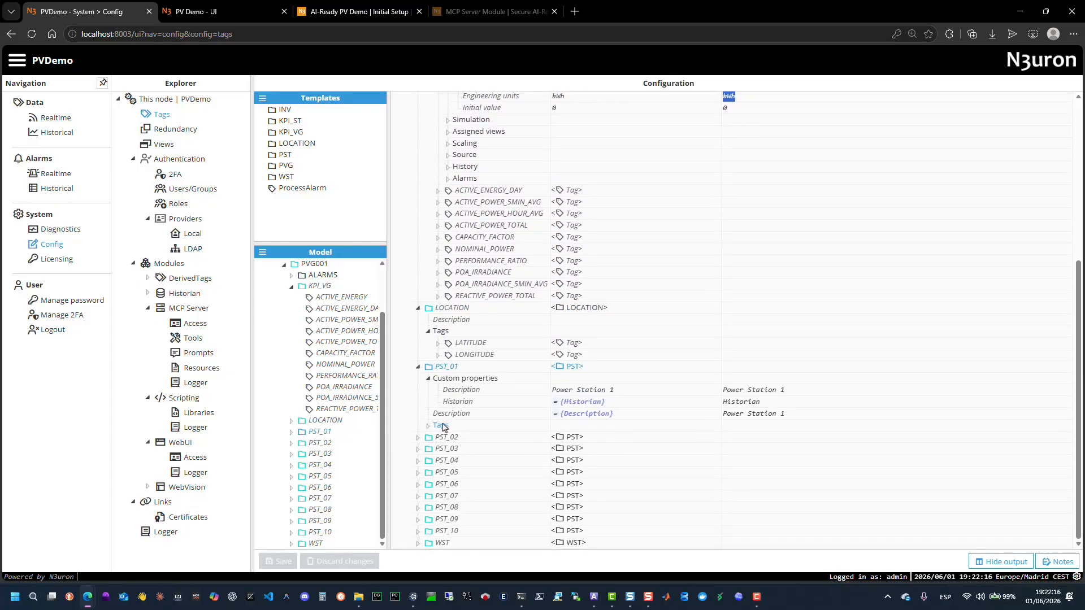
left_click(436, 428)
left_click(438, 356)
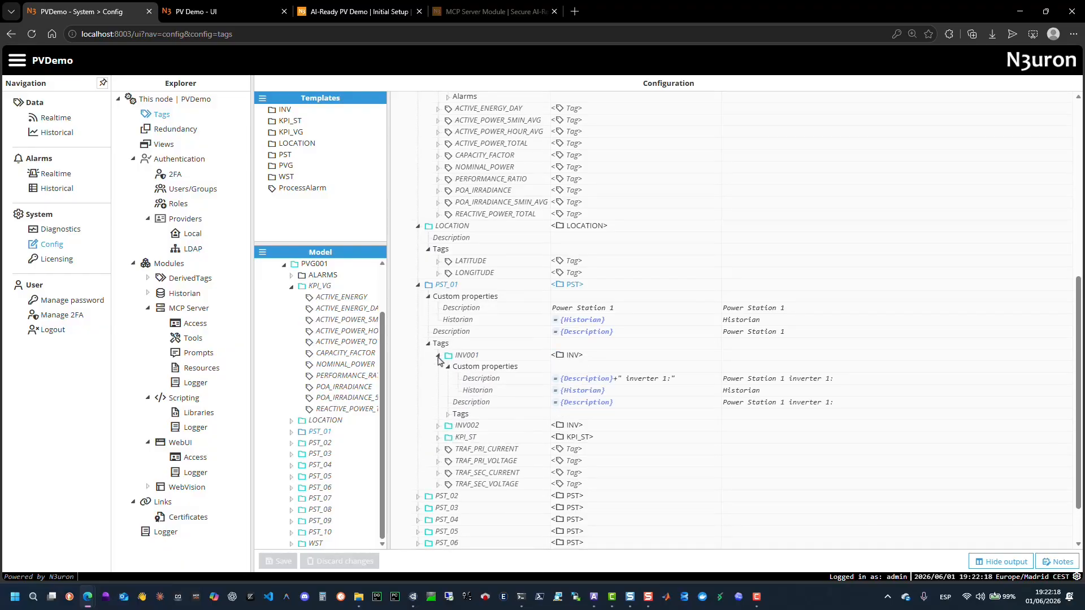
scroll(446, 359, "down", 1)
left_click(448, 356)
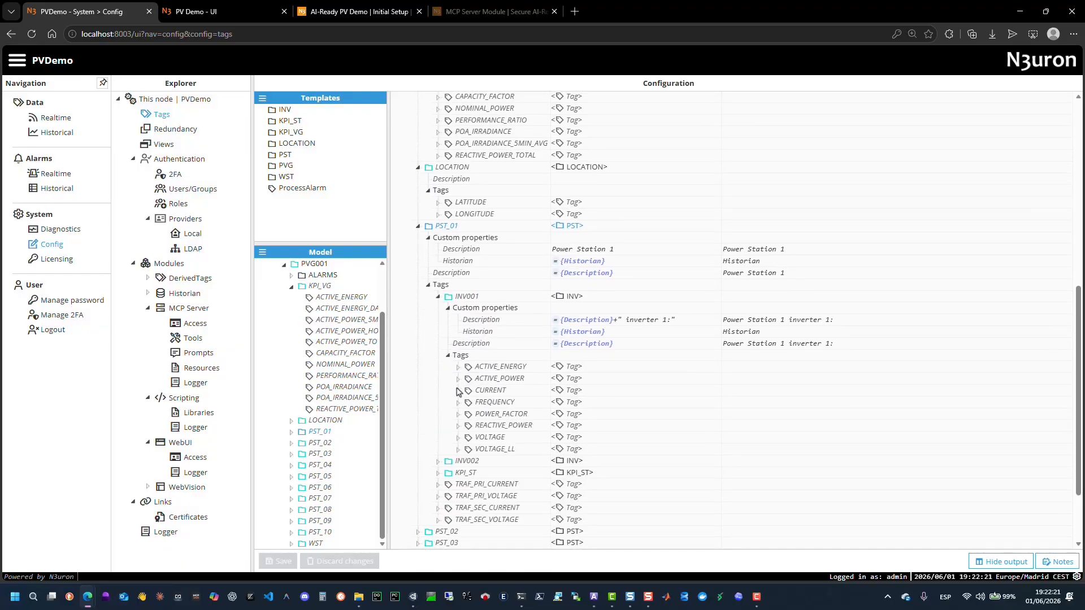
left_click(458, 367)
left_click(467, 450)
scroll(467, 449, "down", 3)
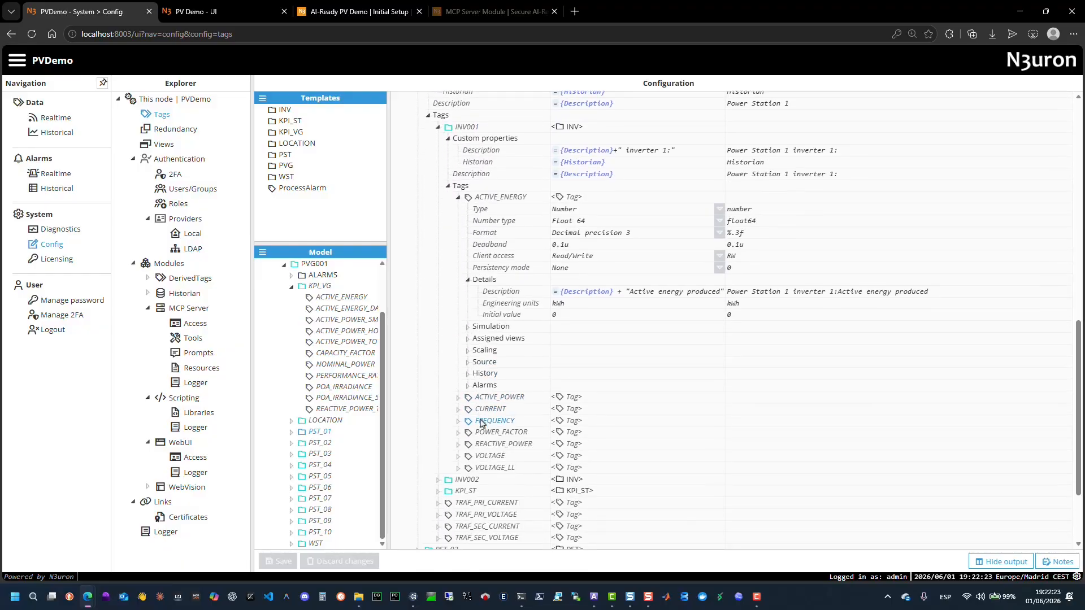
left_click(468, 374)
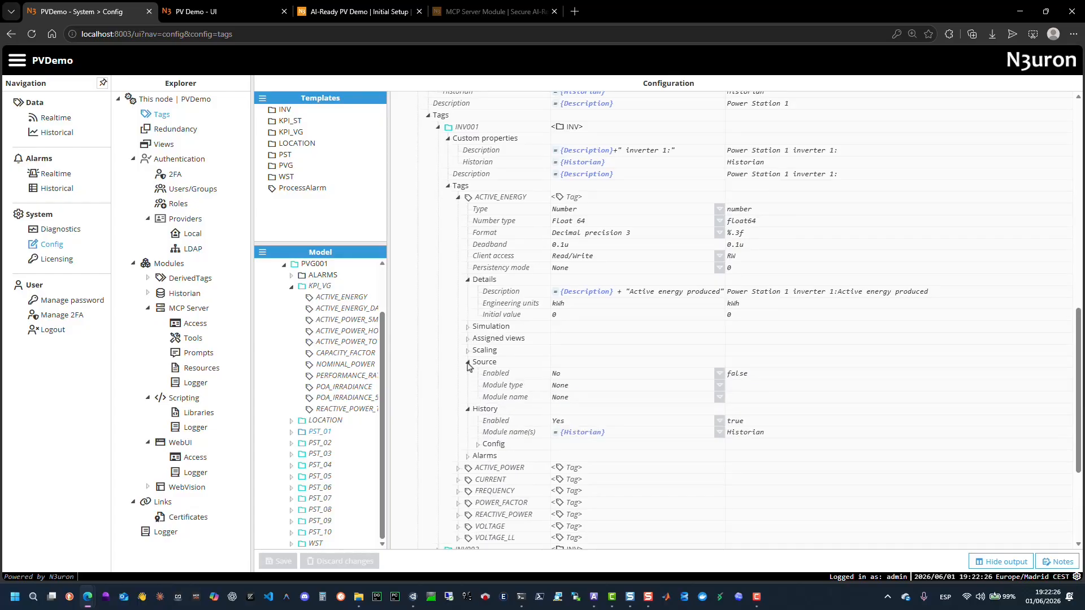
Open the WST template and inspect the HEIGHT_SUN tag's details and source settings.
left_click(315, 544)
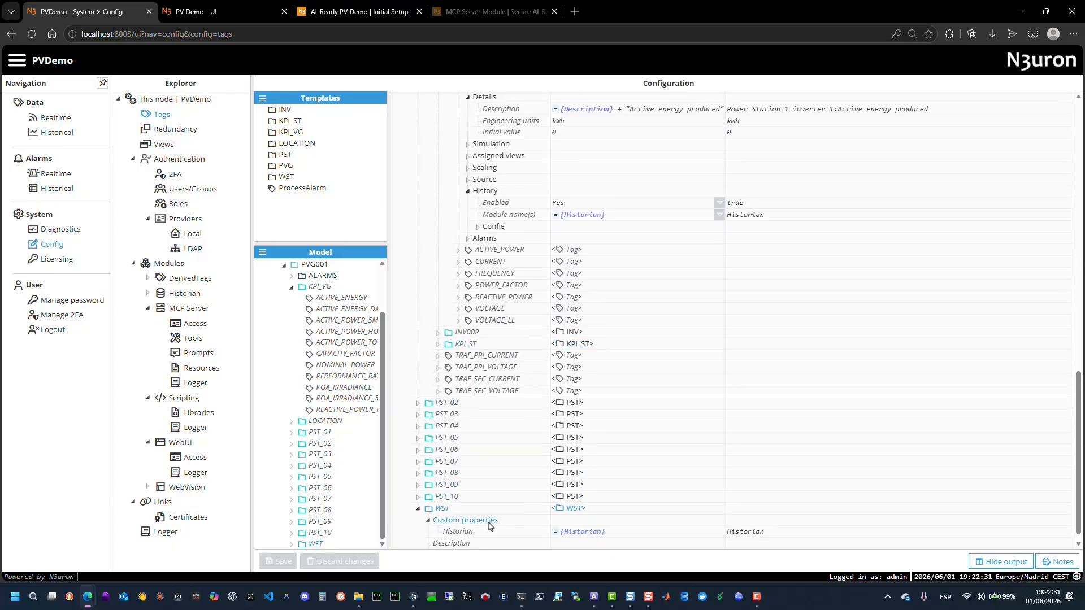
left_click(571, 509)
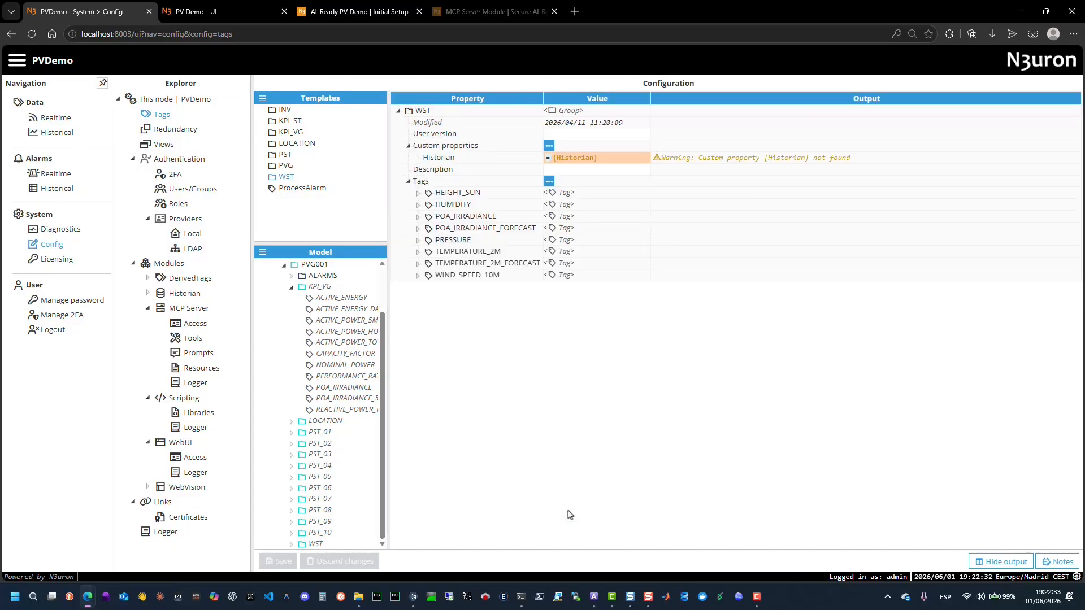
left_click(419, 192)
left_click(427, 276)
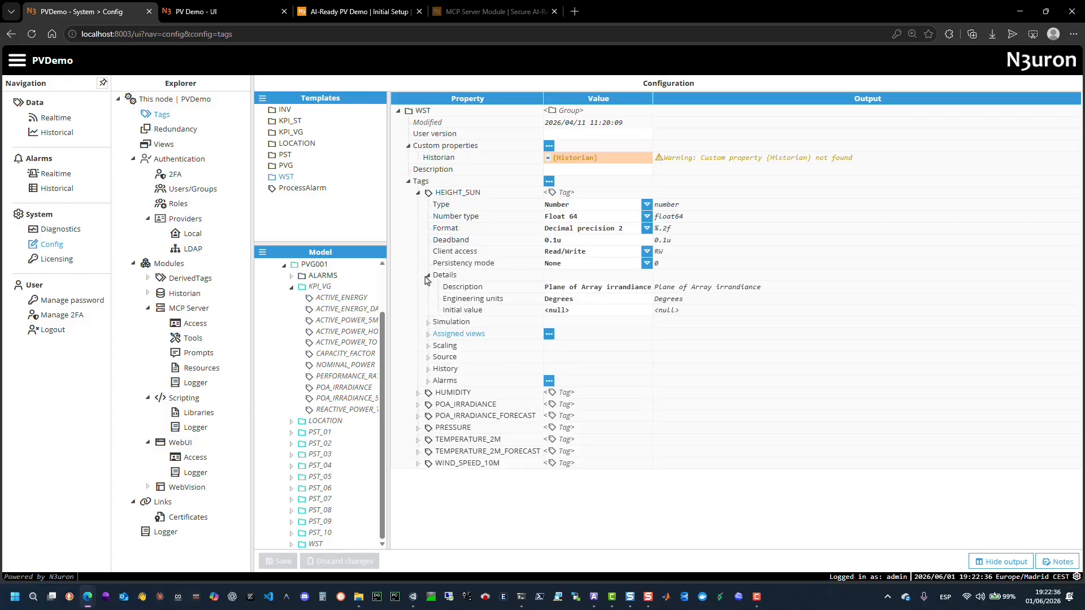
left_click(428, 357)
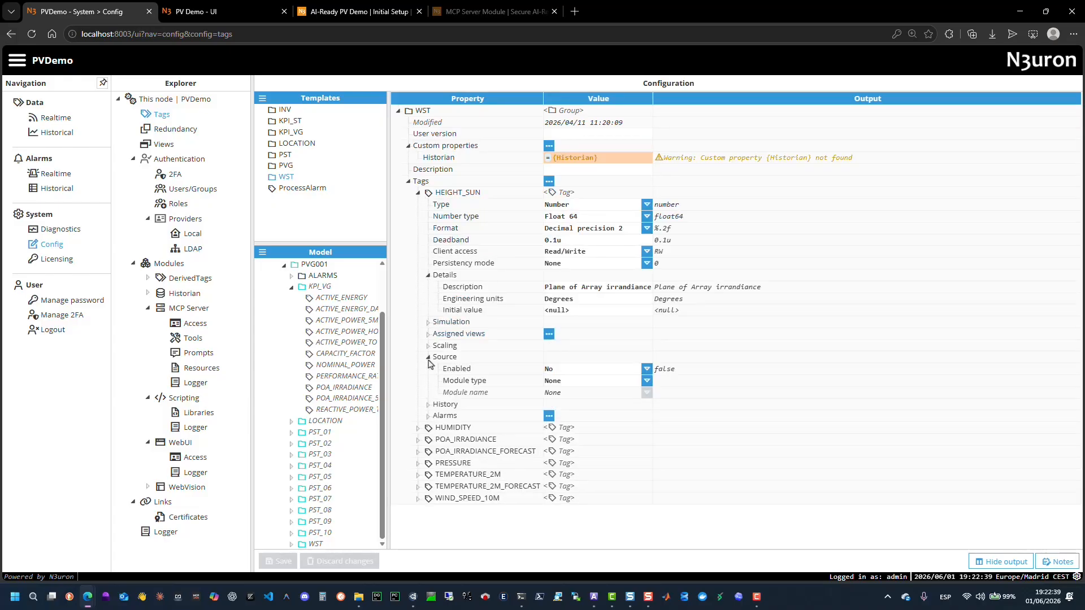
left_click(428, 357)
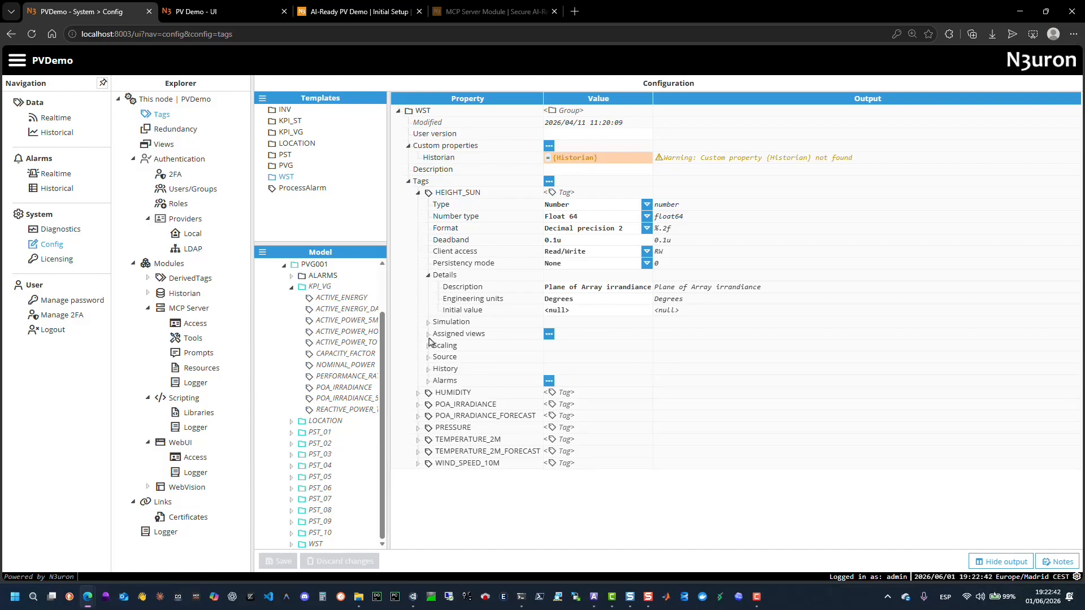
Inspect the details of the POA_IRRADIANCE tag in the KPI_VG group.
left_click(344, 387)
left_click(448, 428)
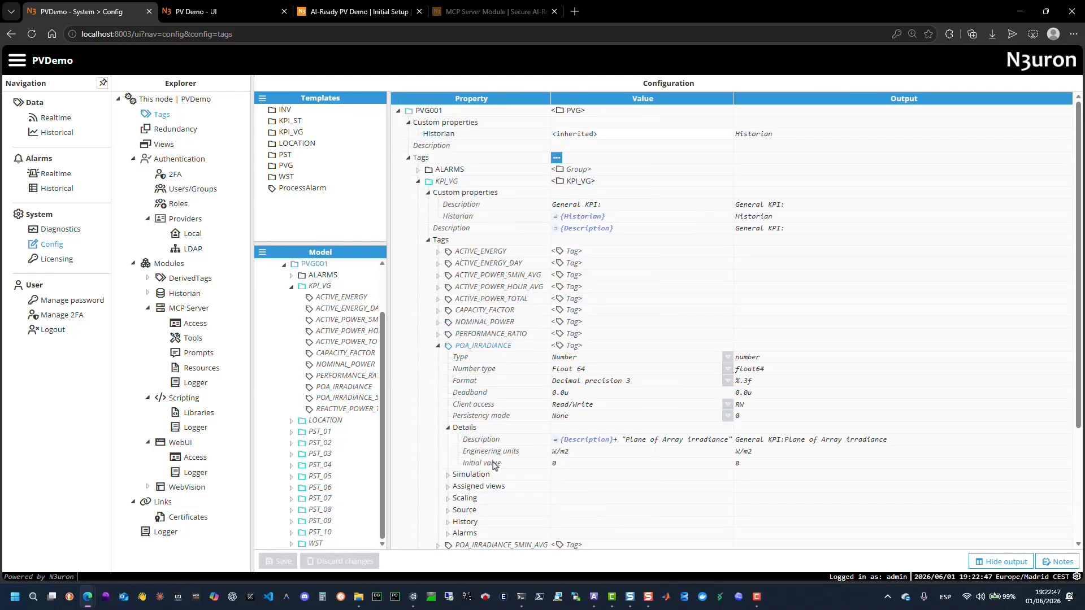
scroll(496, 468, "down", 2)
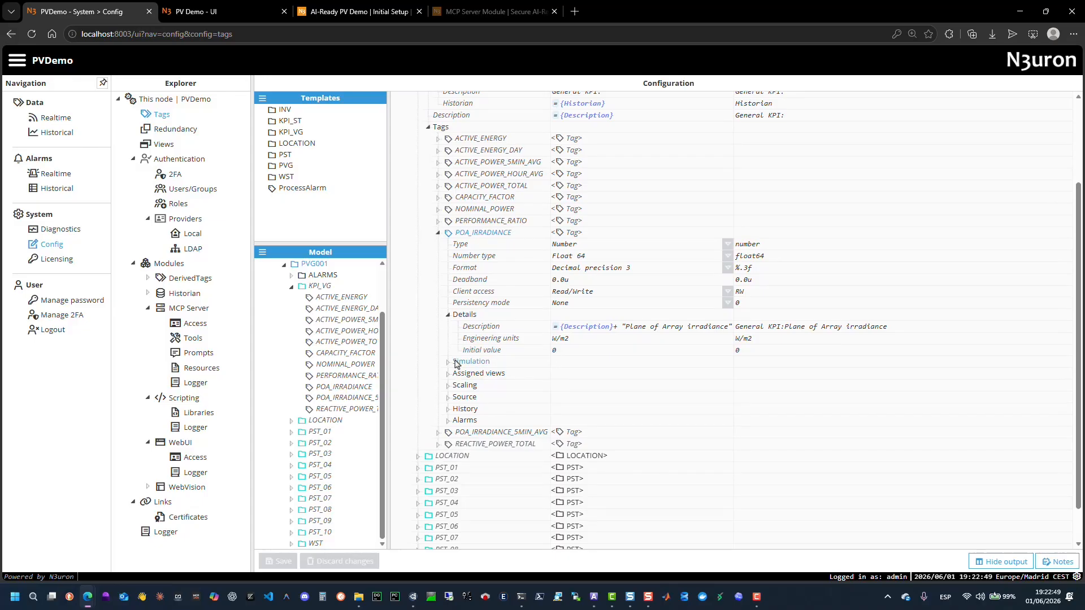
Open the PST template from PST_01, then browse the PVG, KPI_VG, KPI_ST and INV templates.
left_click(316, 433)
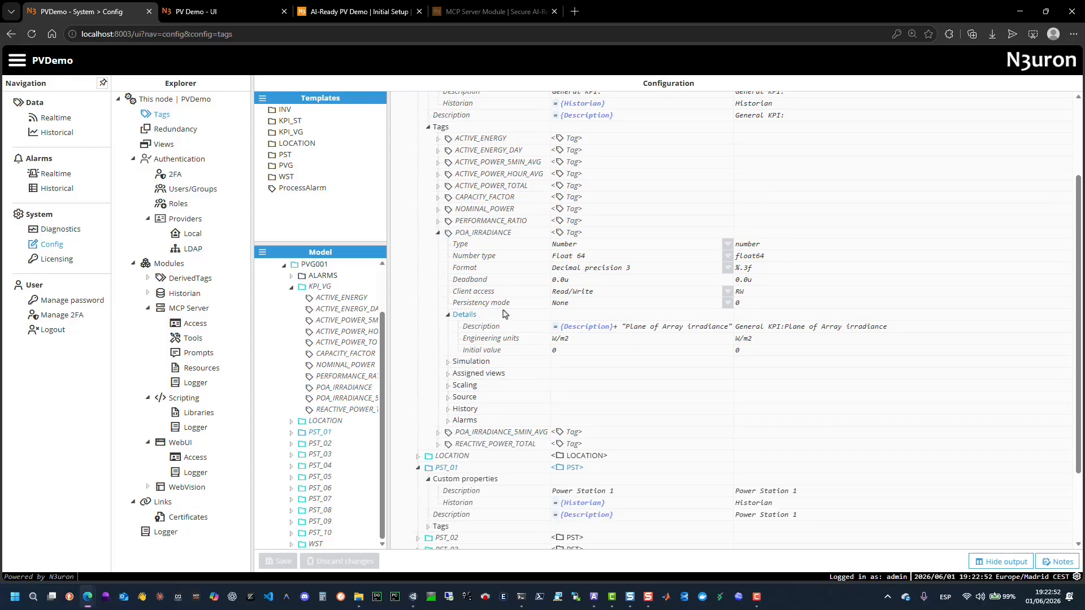
left_click(570, 468)
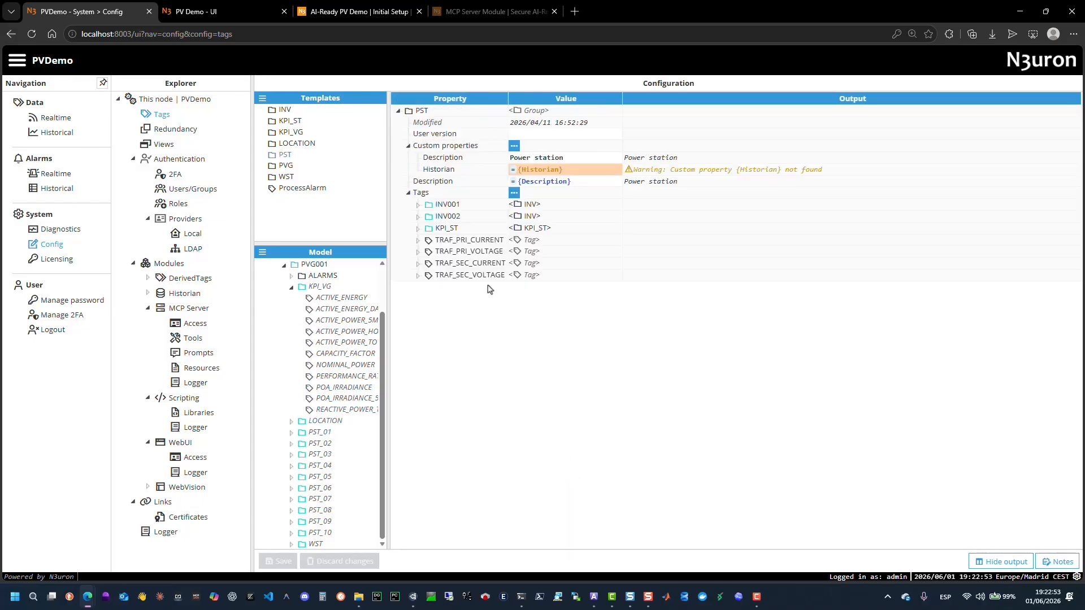
left_click(288, 165)
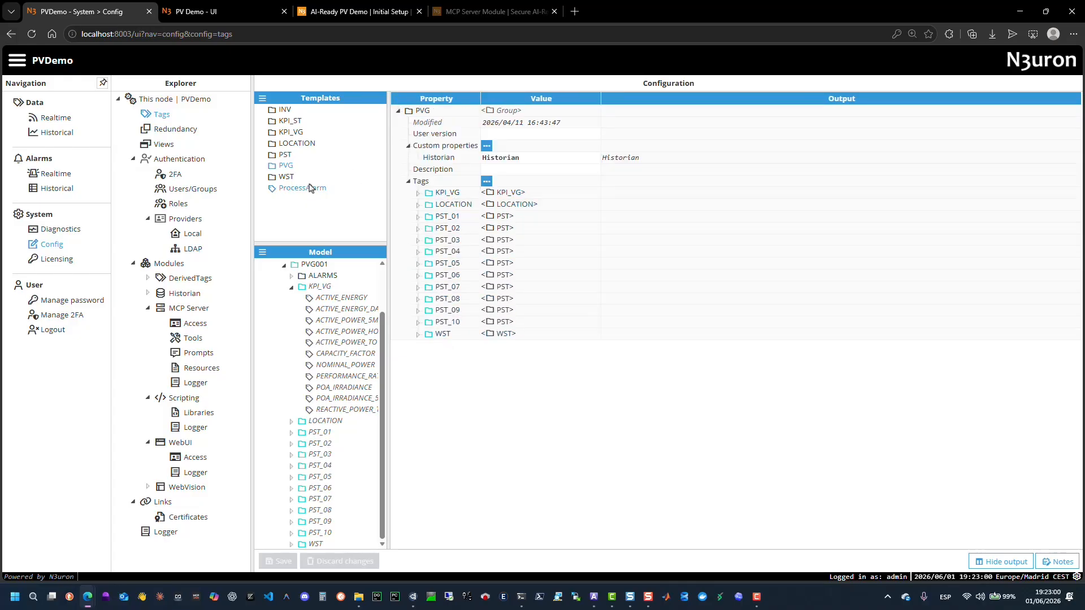
left_click(291, 132)
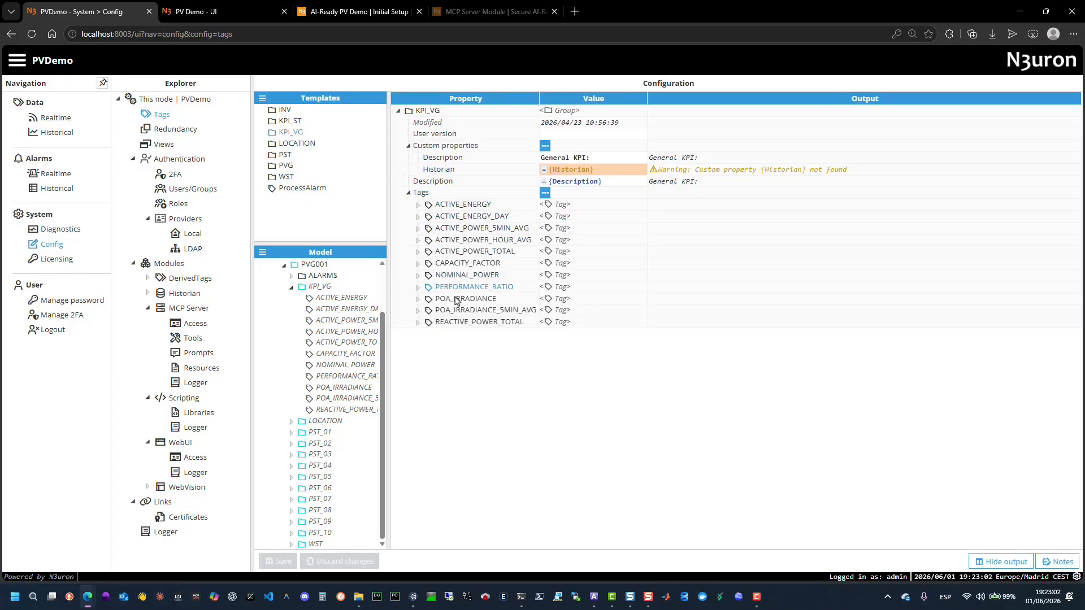
left_click(290, 121)
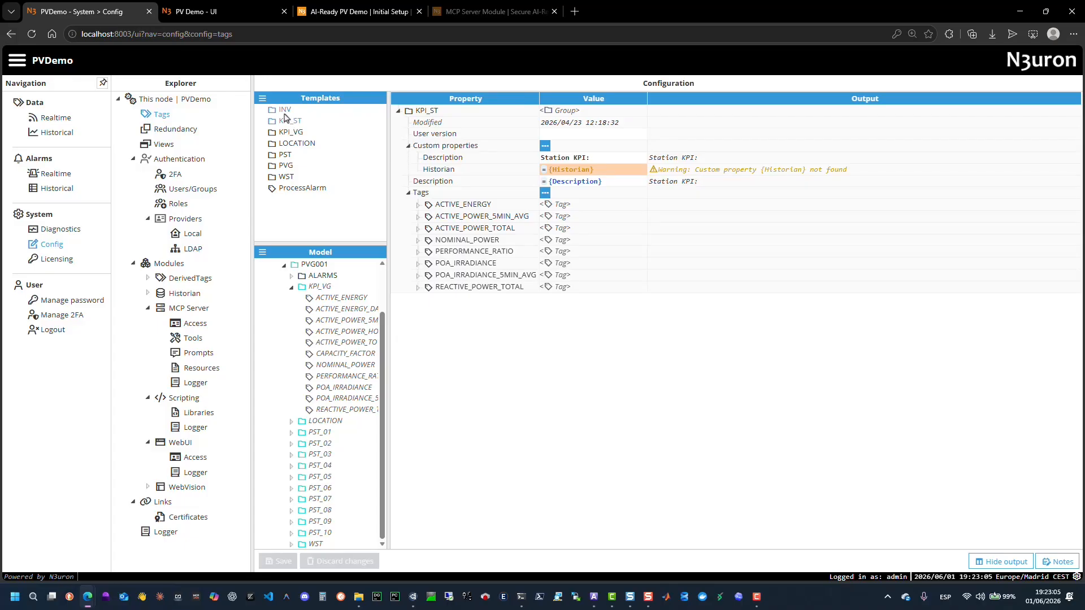
left_click(284, 111)
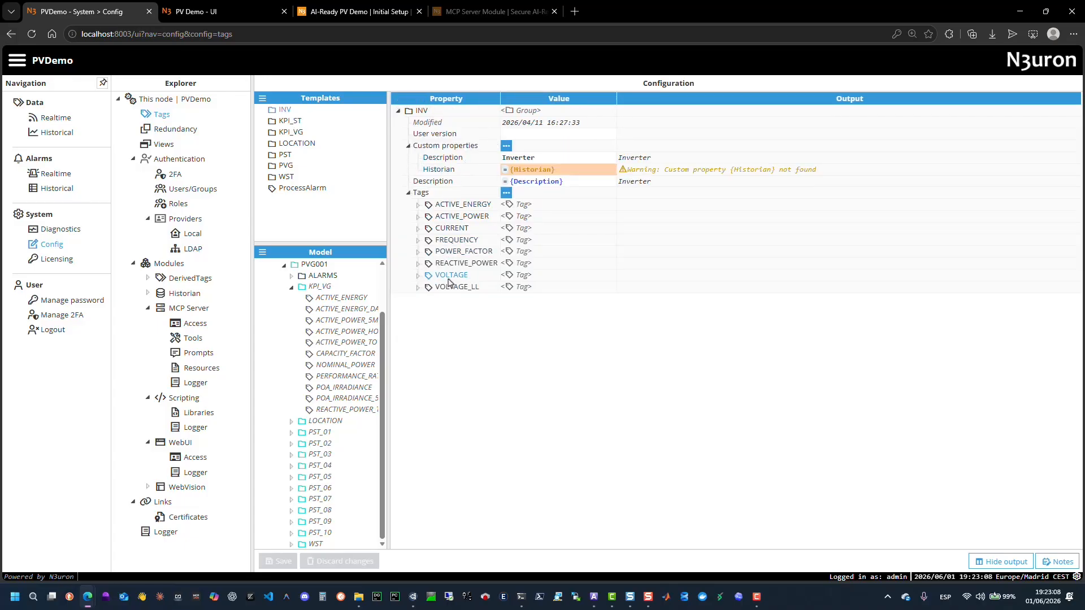
Plot the selected KPI_VG tags' history over the last 7 days, then enable sublevels in the tag list.
left_click(56, 132)
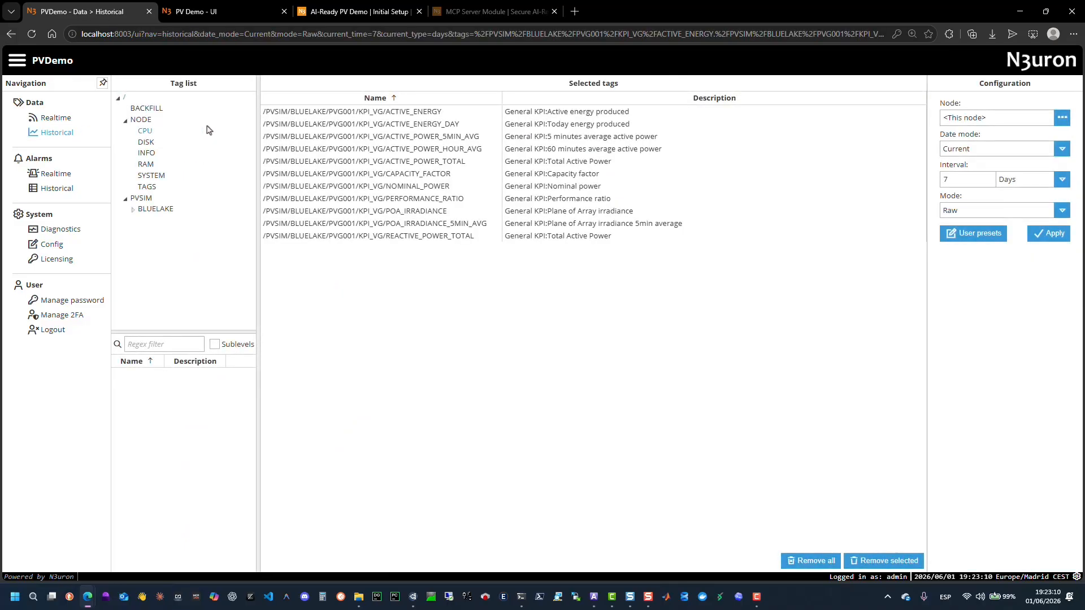
left_click(1048, 235)
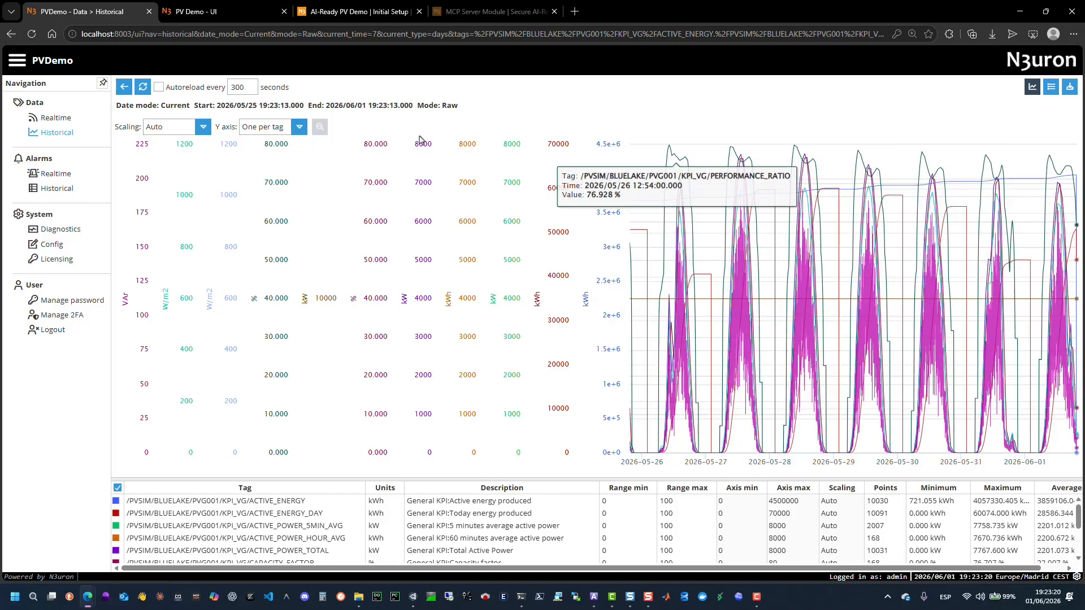
left_click(124, 86)
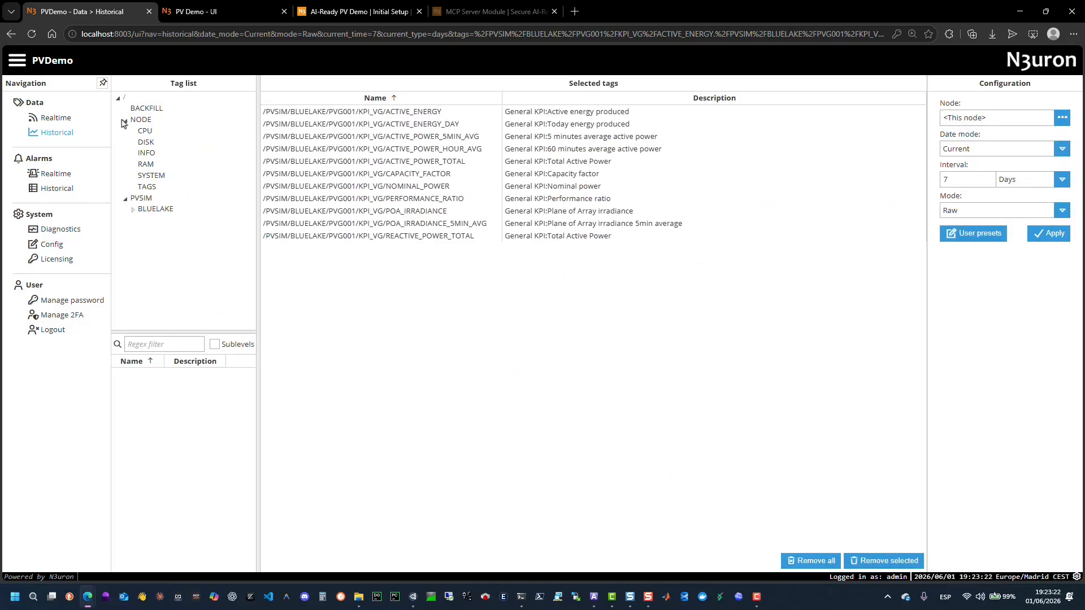
left_click(214, 344)
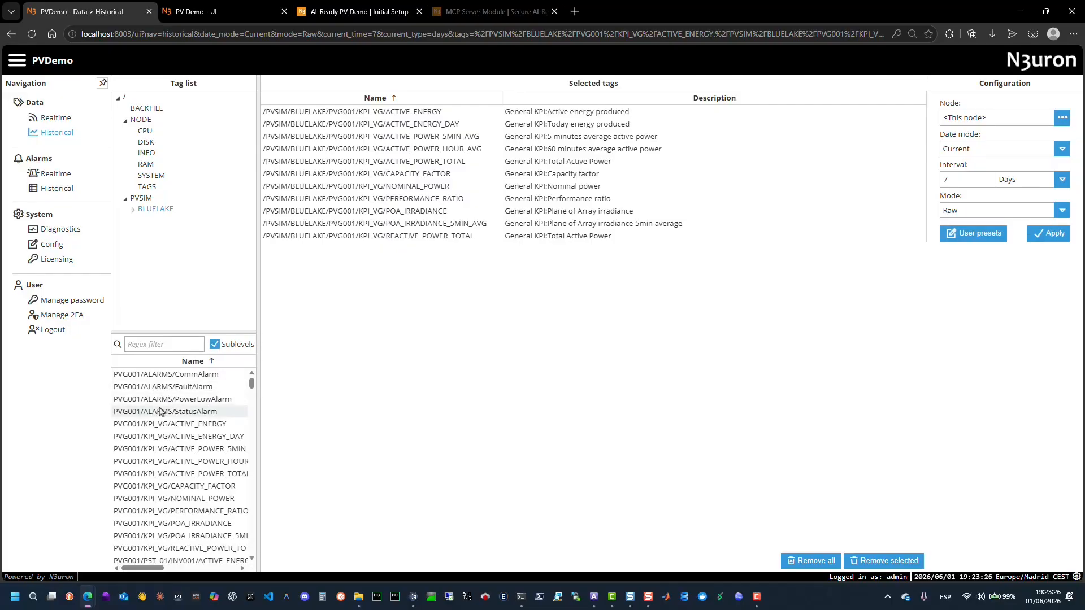
Write True to the BACKFILL Request and Underperformance tags on the Realtime page to start the backfill.
left_click(54, 120)
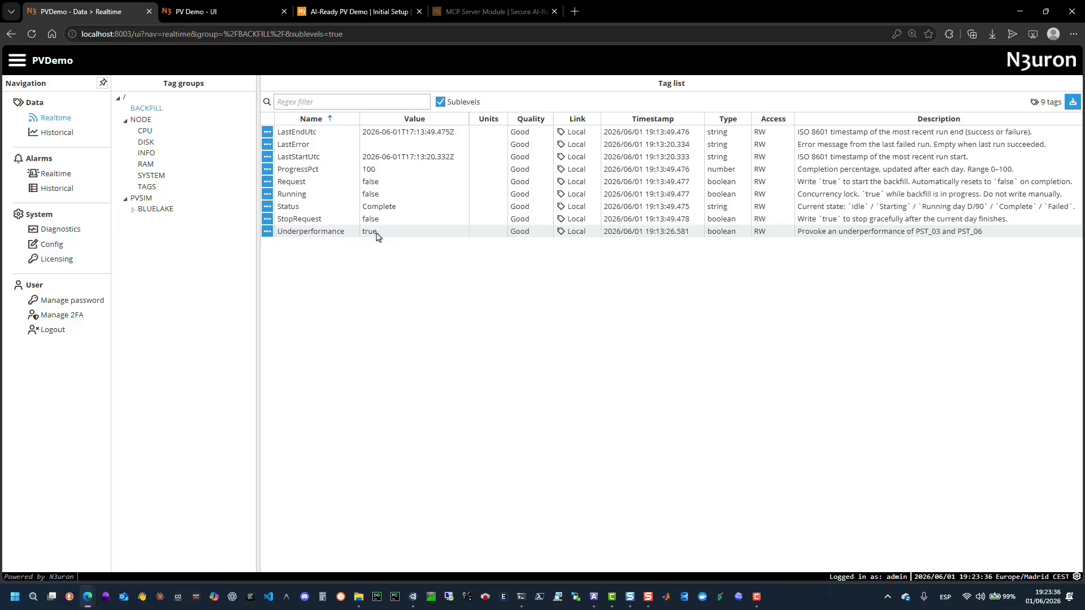
left_click(312, 183)
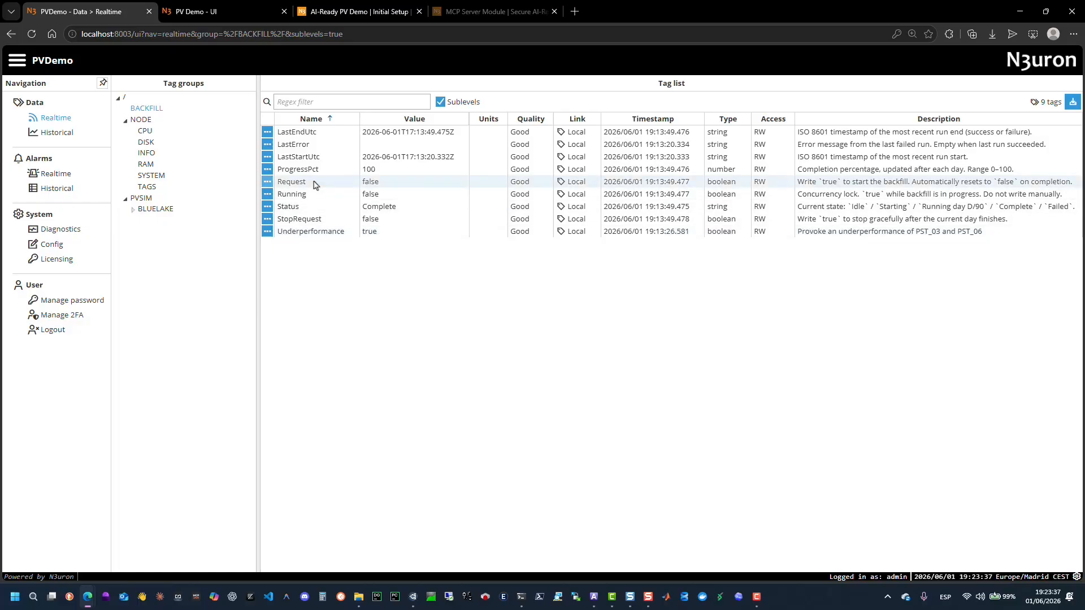
left_click(314, 236)
right_click(314, 237)
left_click(329, 259)
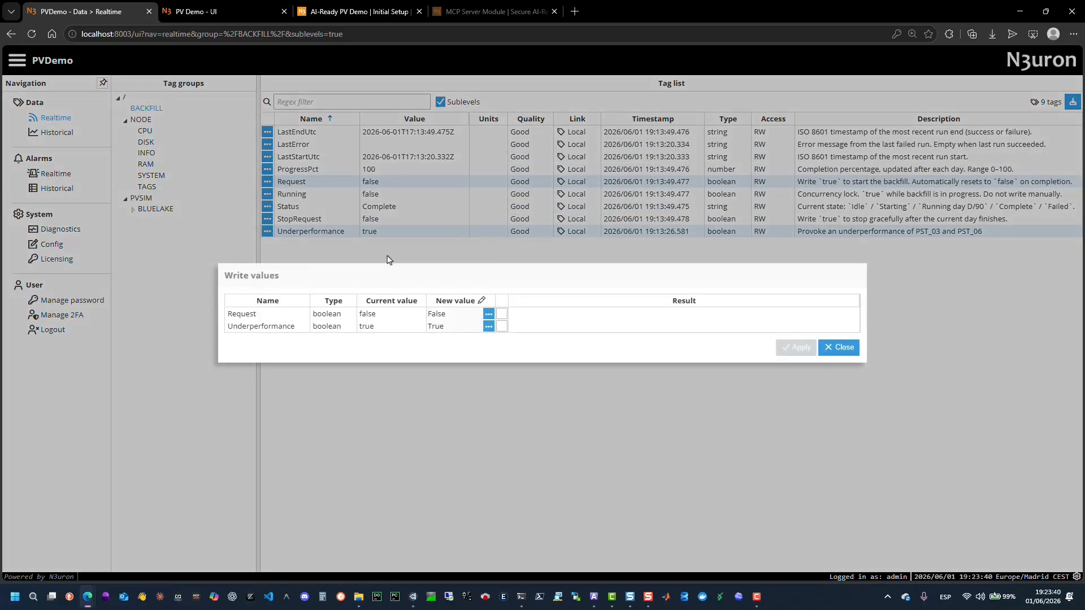
left_click(488, 313)
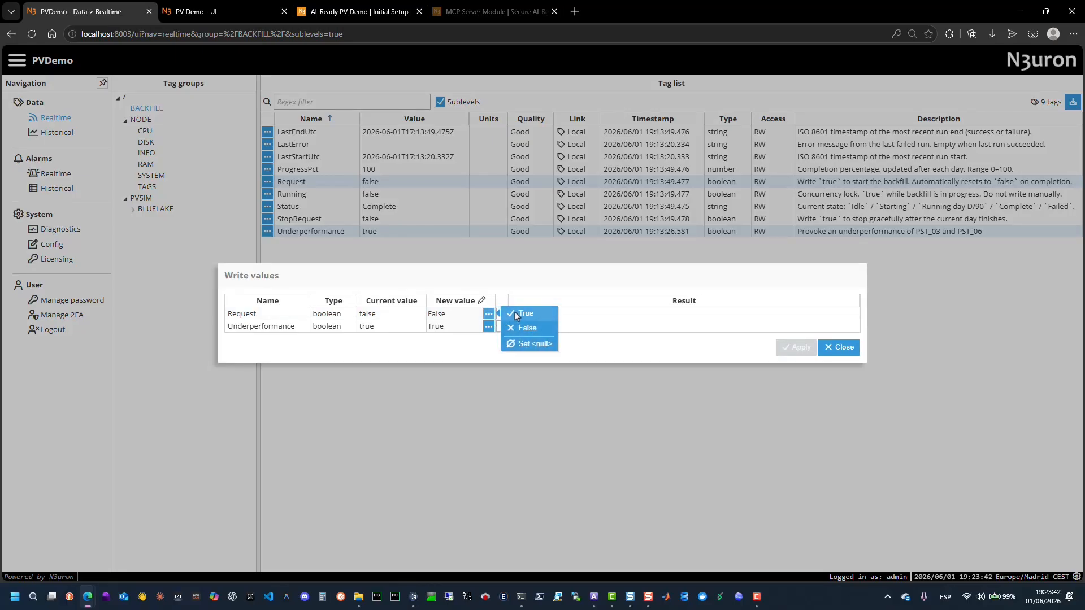
left_click(514, 312)
left_click(489, 326)
left_click(514, 324)
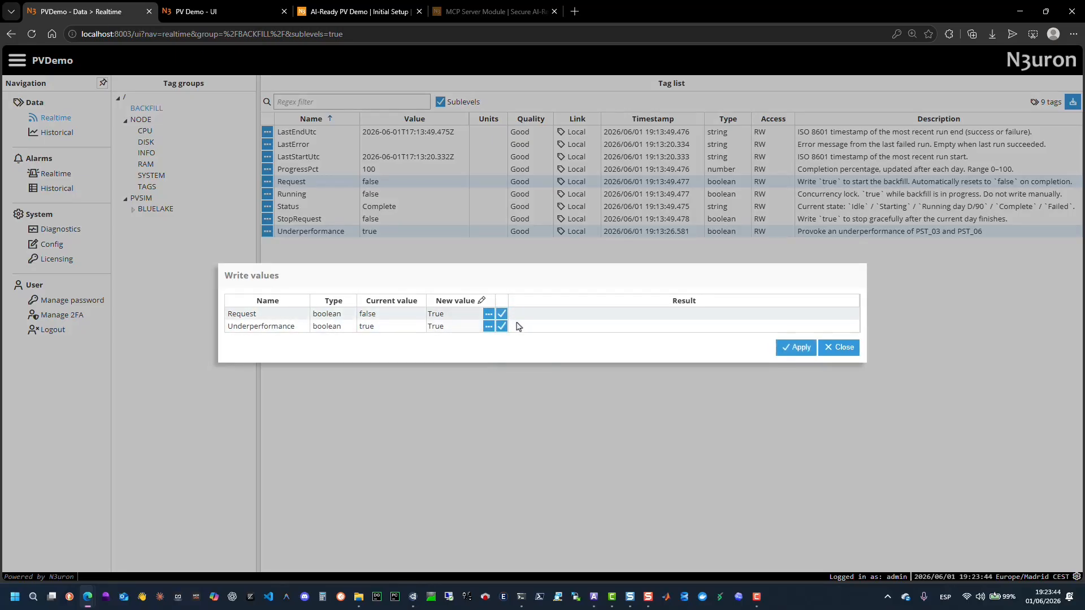
left_click(799, 351)
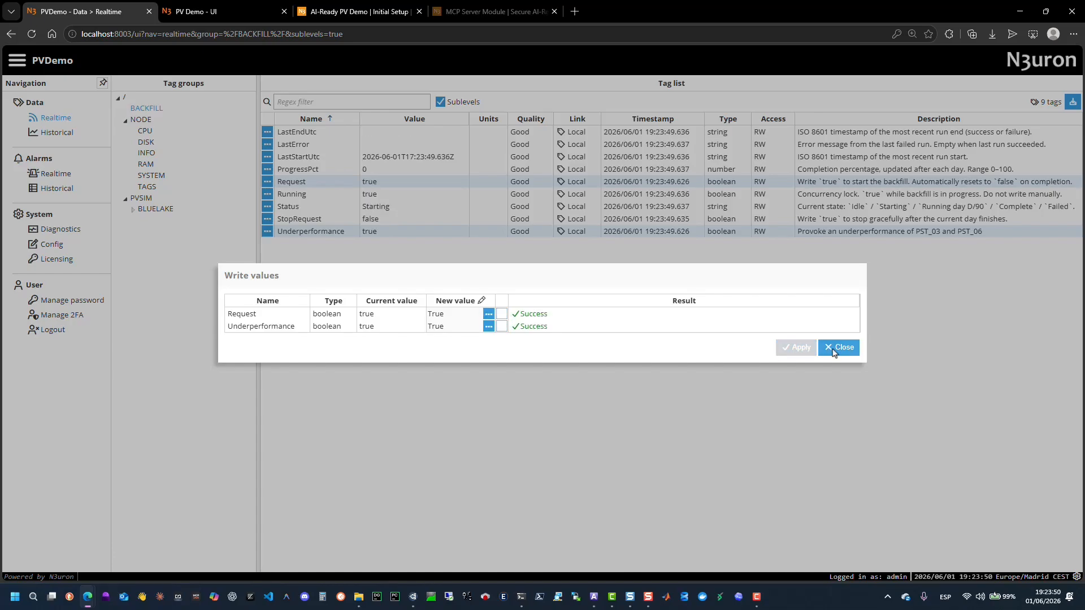
left_click(838, 347)
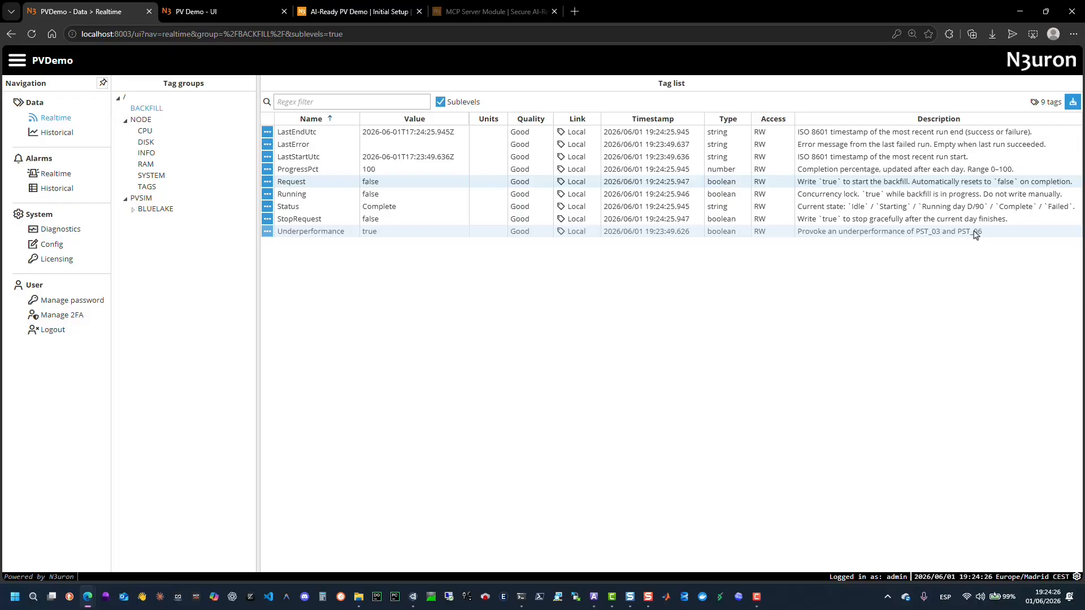
Plot the KPI_VG tags' history over a 30-day interval, then return to the Realtime page.
left_click(66, 133)
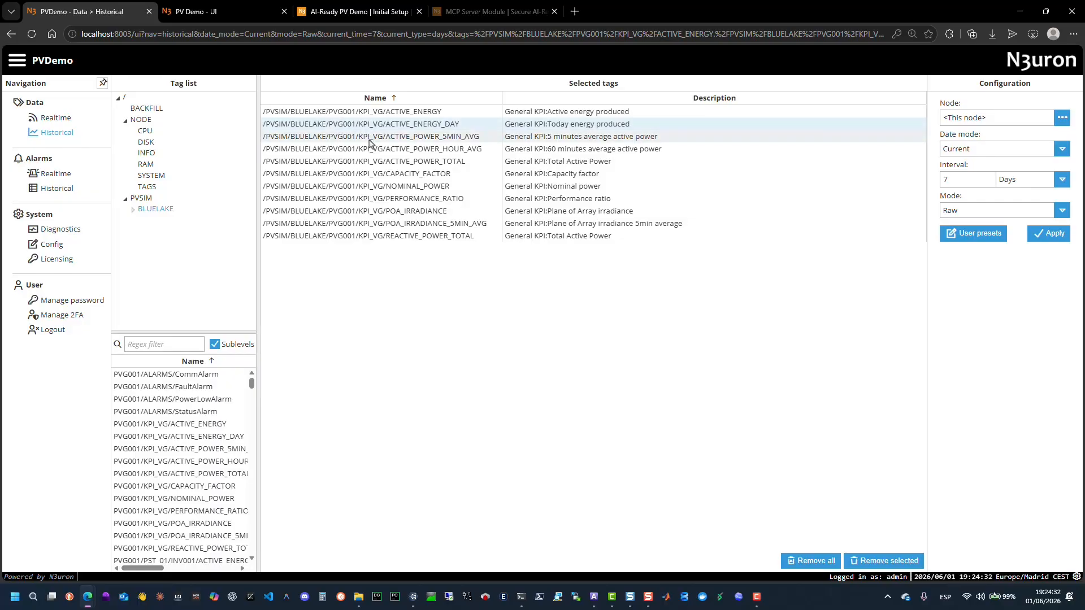
double_click(947, 179)
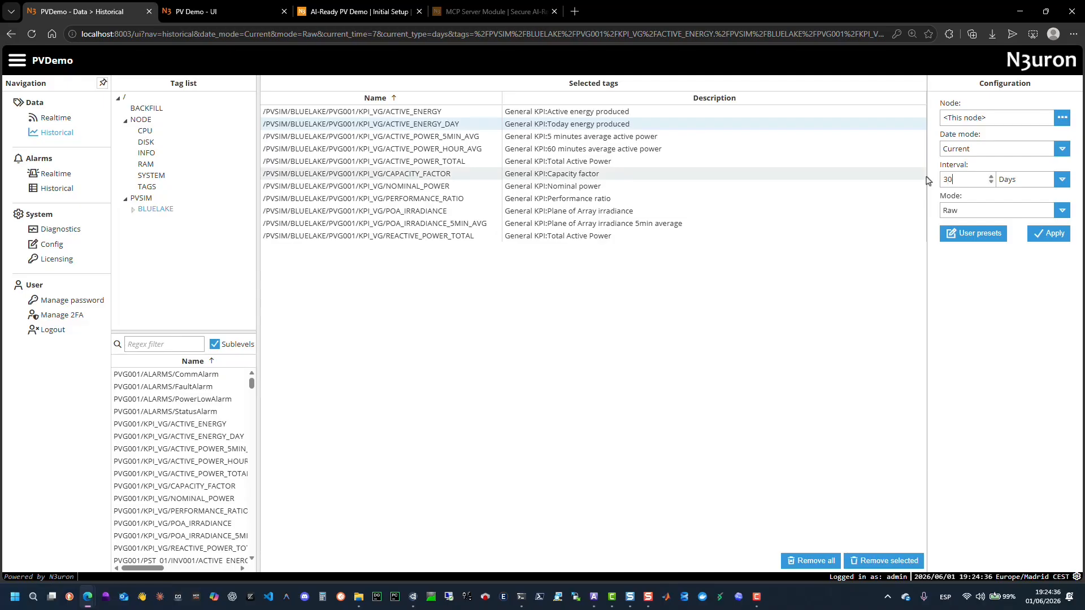
left_click(1050, 234)
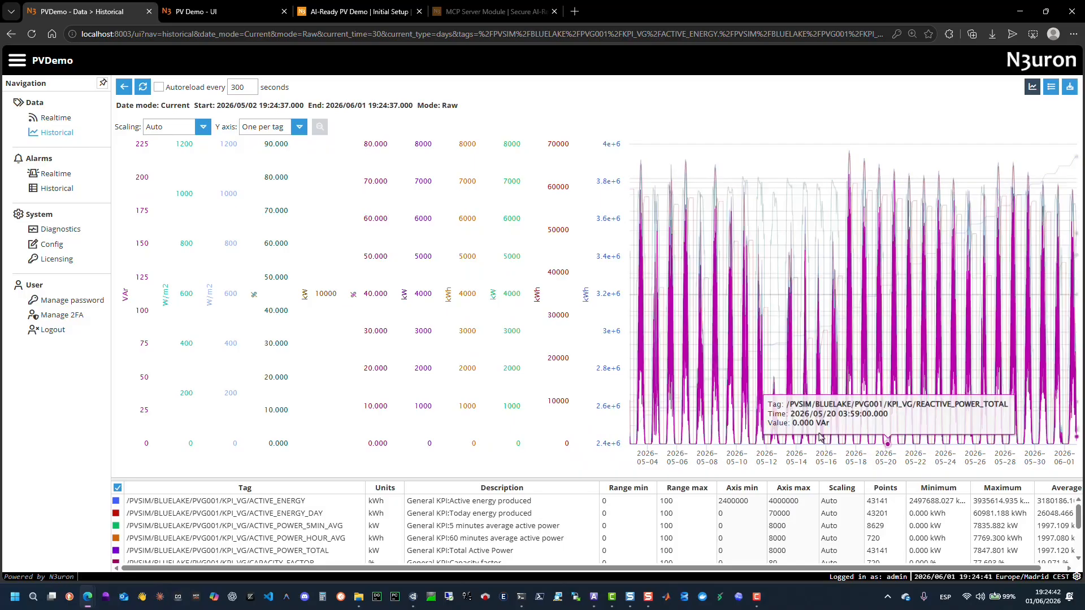
left_click(130, 86)
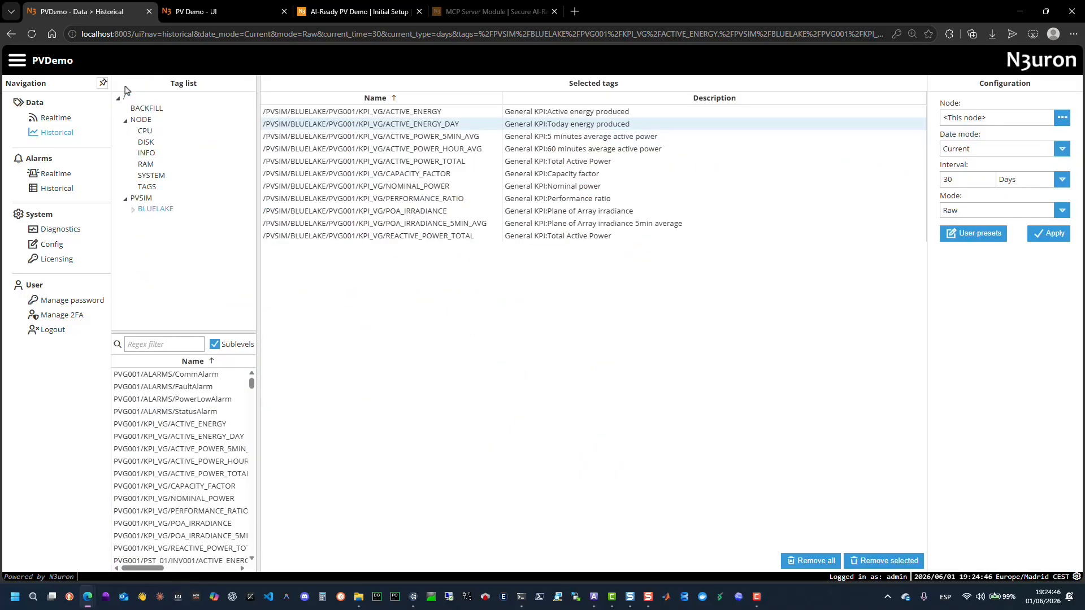
left_click(54, 119)
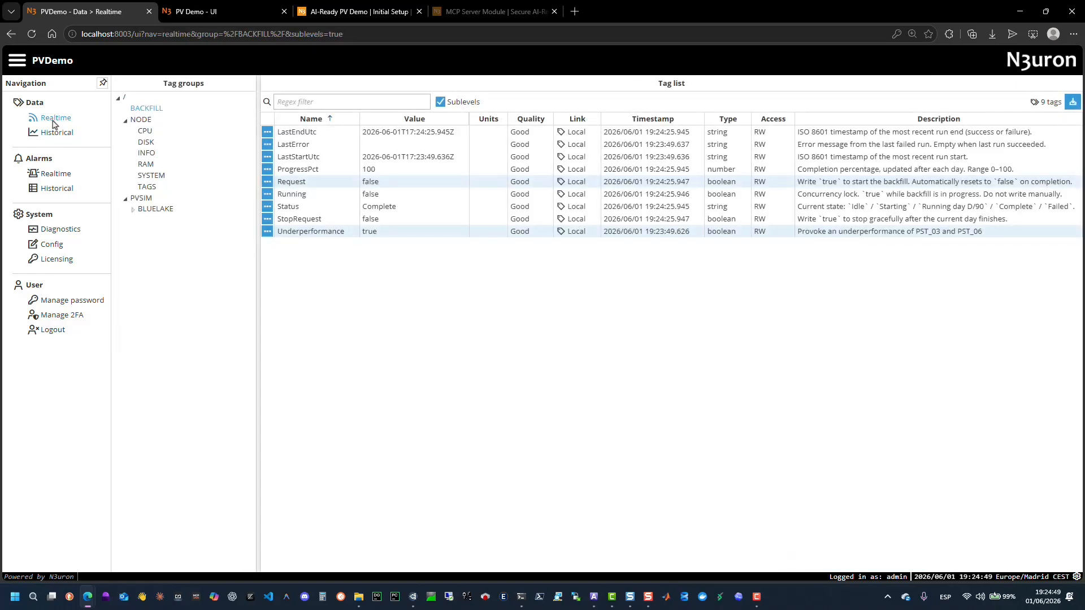
Browse the PST_01, PST_03, PST_04 and PST_05 inverter and KPI_ST tag groups under PVSIM/BLUELAKE/PVG001 in the Realtime tag list.
left_click(140, 222)
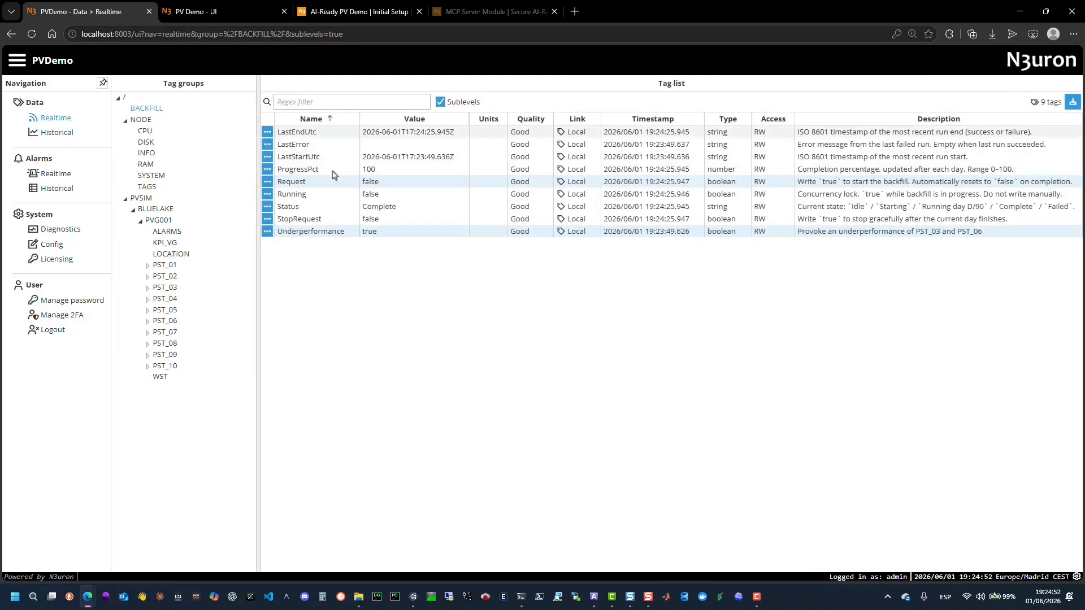
left_click(157, 266)
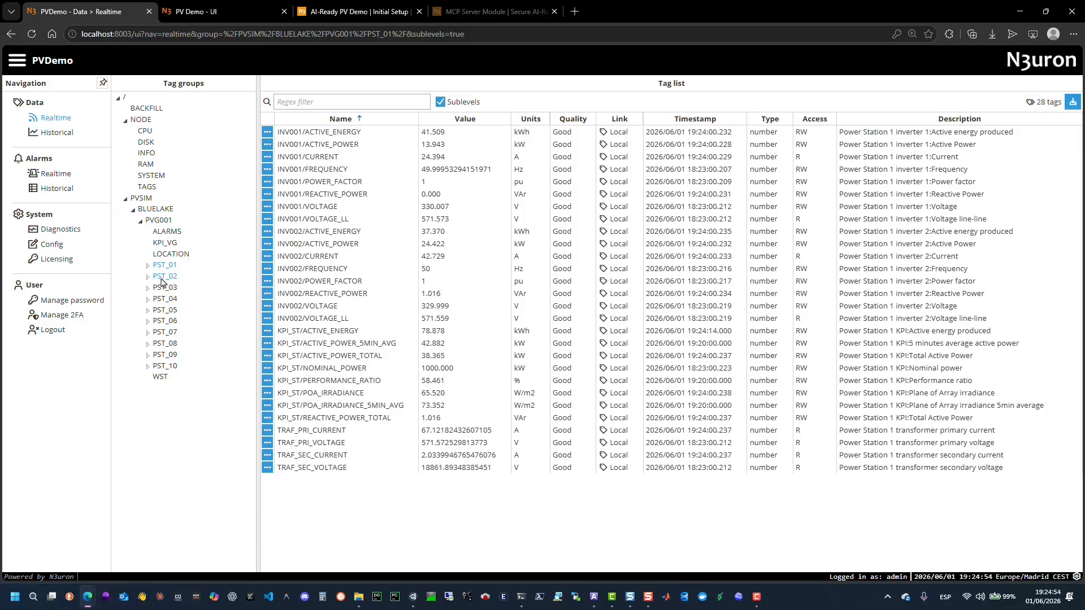
left_click(164, 276)
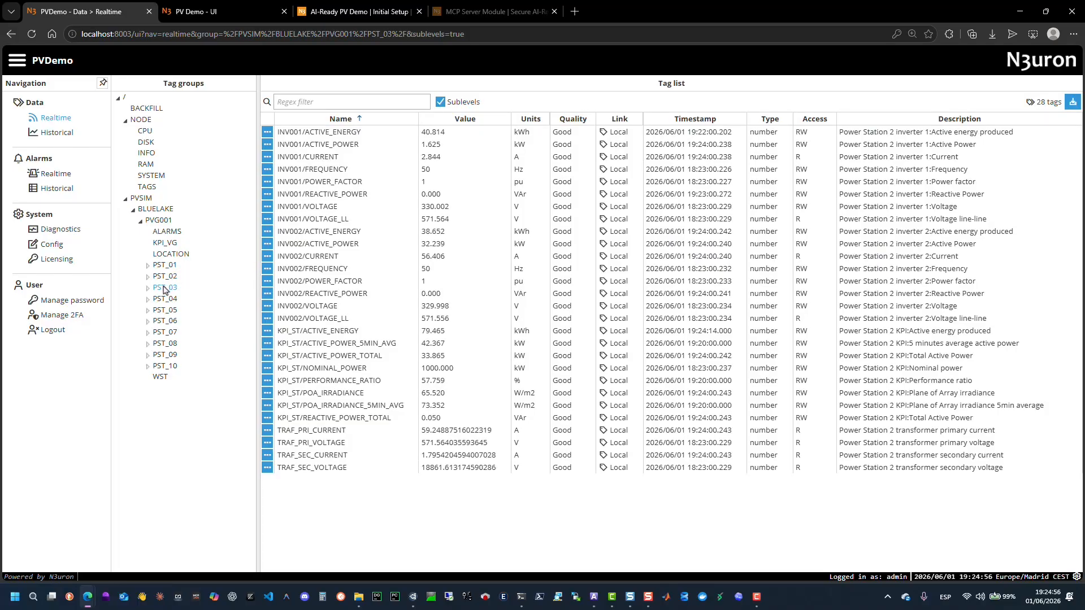
left_click(165, 288)
left_click(148, 288)
left_click(165, 300)
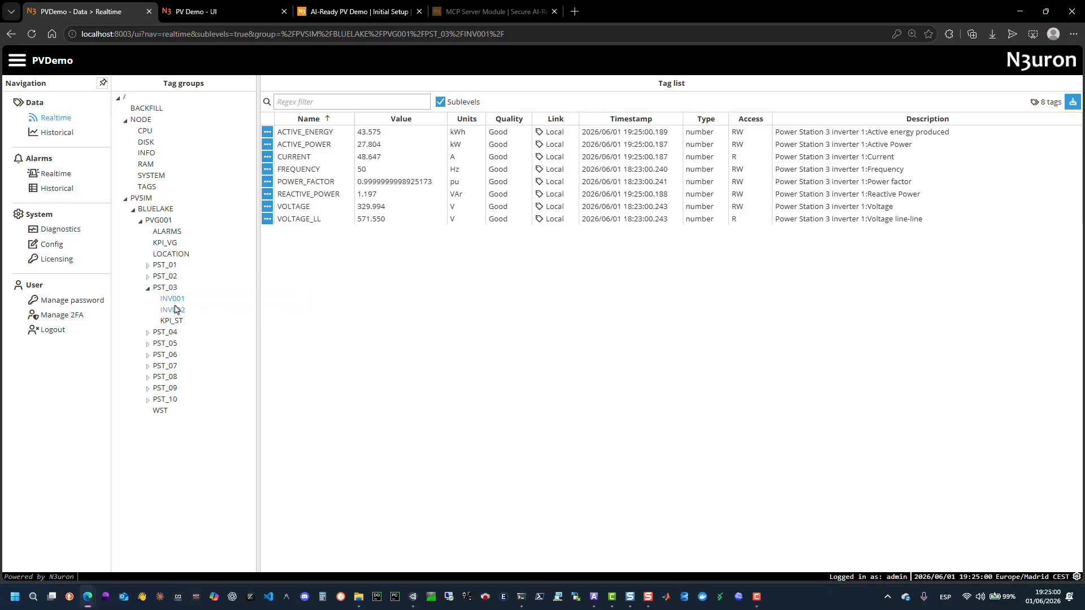
left_click(169, 321)
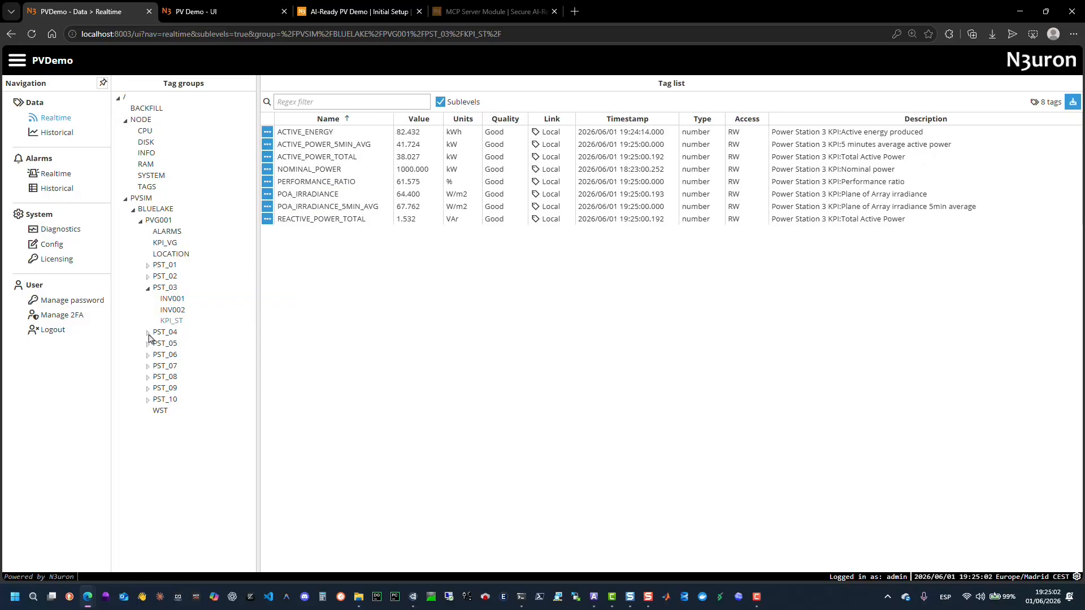
left_click(148, 333)
left_click(172, 355)
left_click(169, 367)
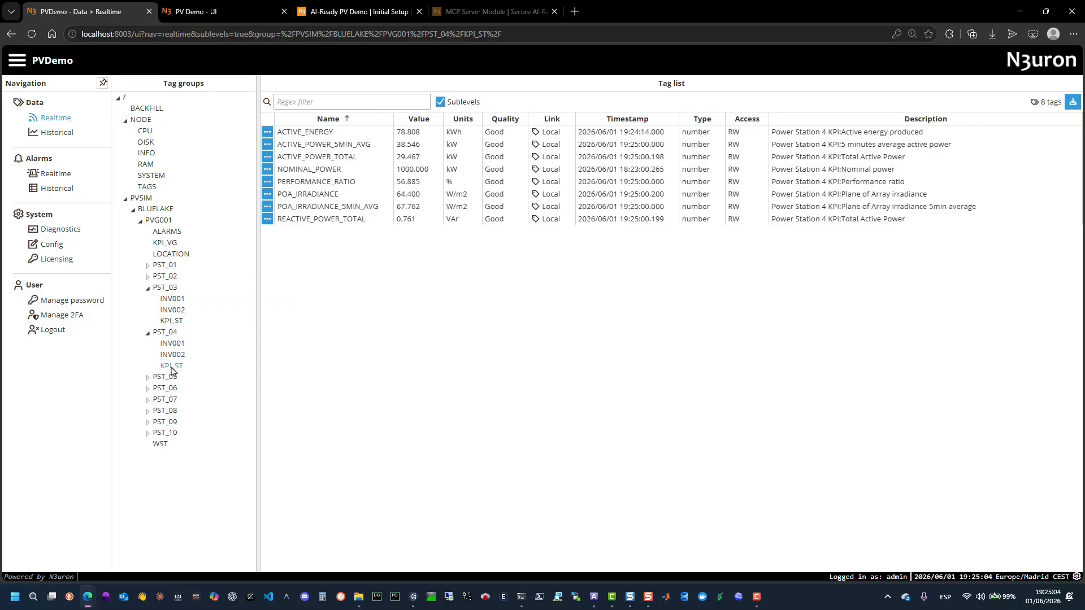
left_click(148, 378)
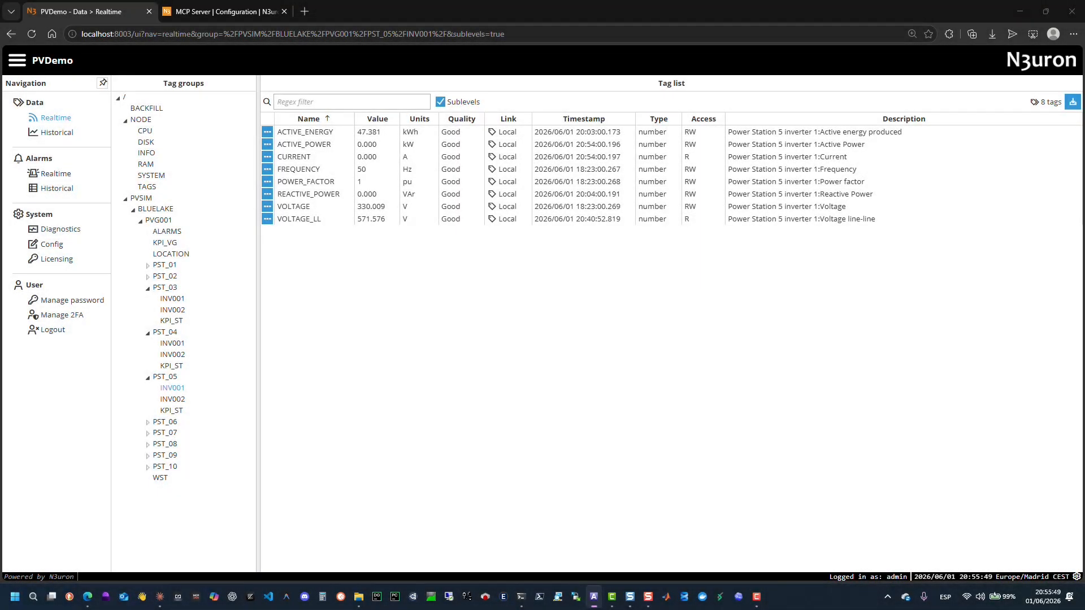
Review the MCP Server module configuration: server mode, HTTP and HTTPS ports, and network interface options.
left_click(52, 244)
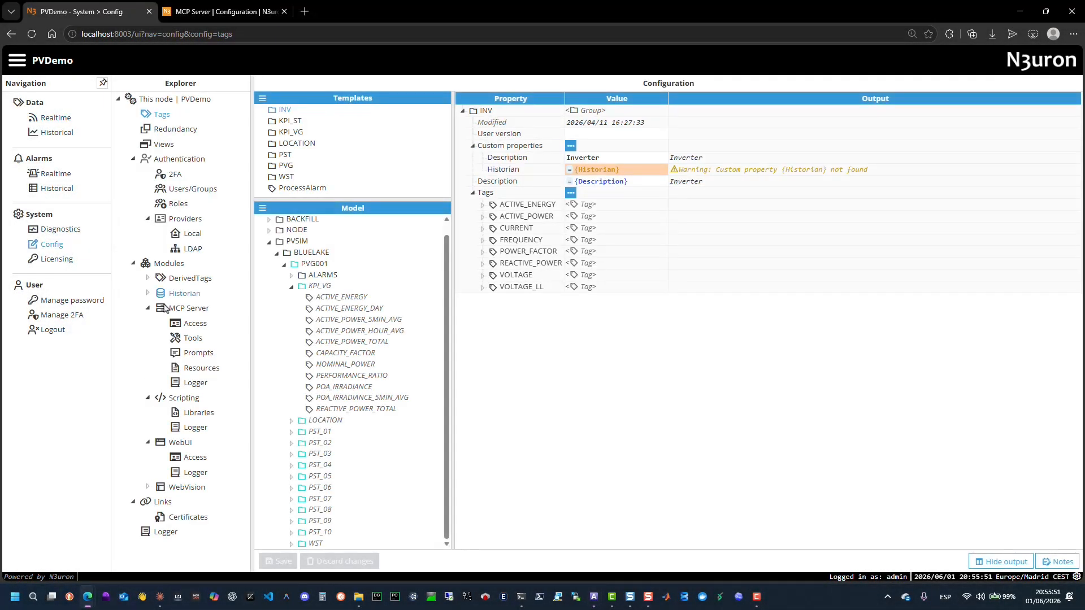
left_click(181, 309)
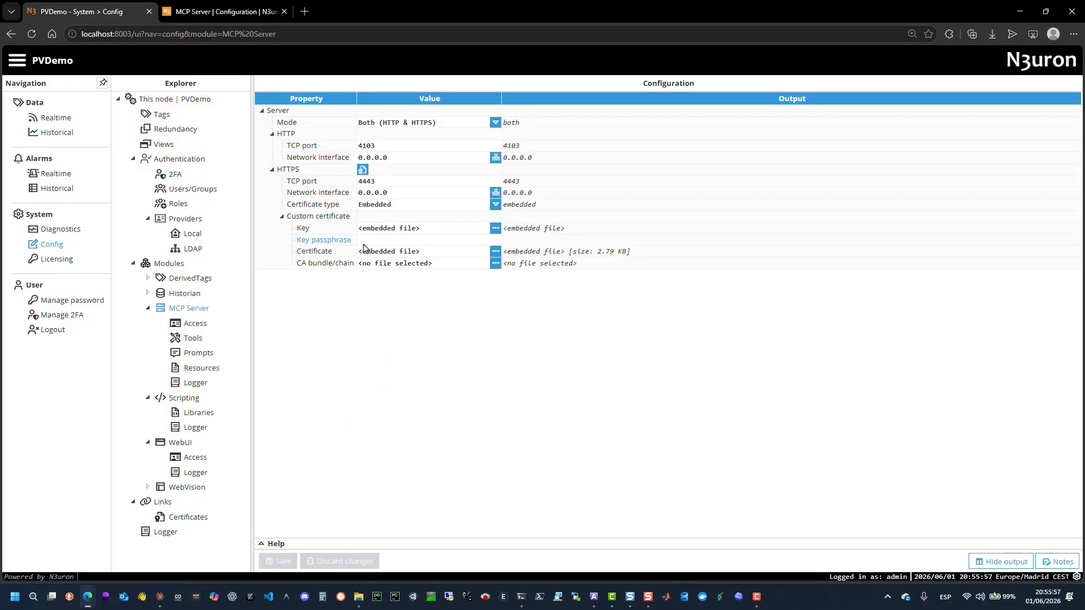
left_click(466, 124)
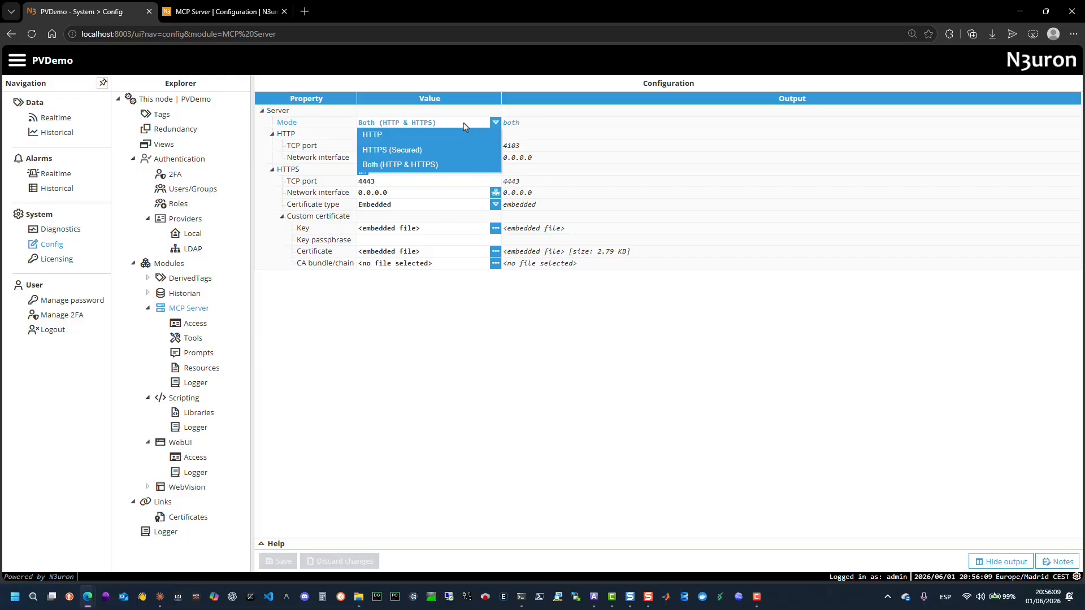
left_click(463, 122)
left_click_drag(391, 150, 349, 180)
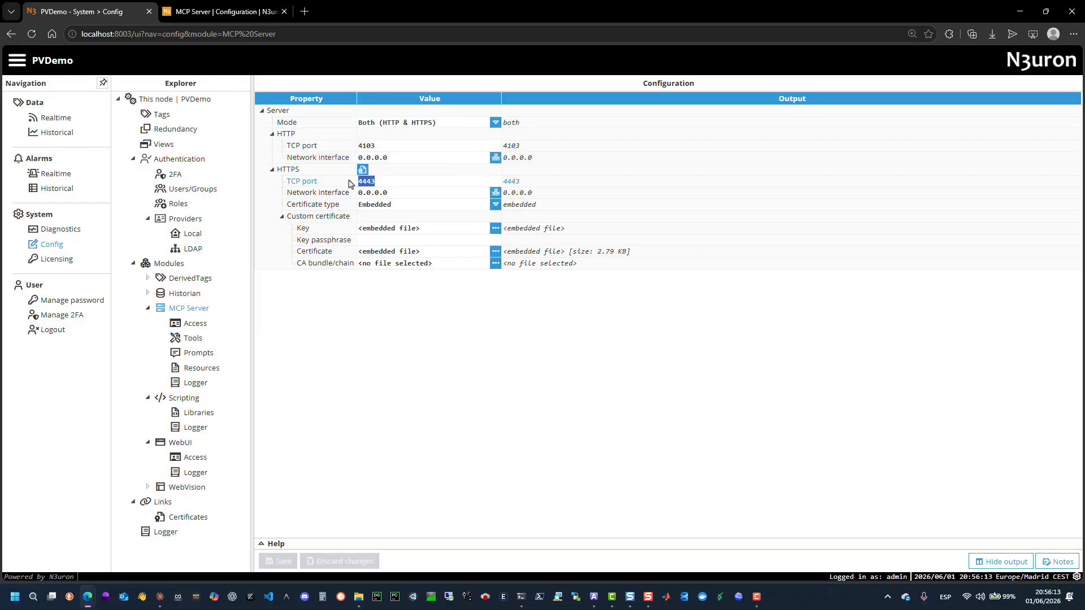
left_click(495, 157)
left_click(447, 306)
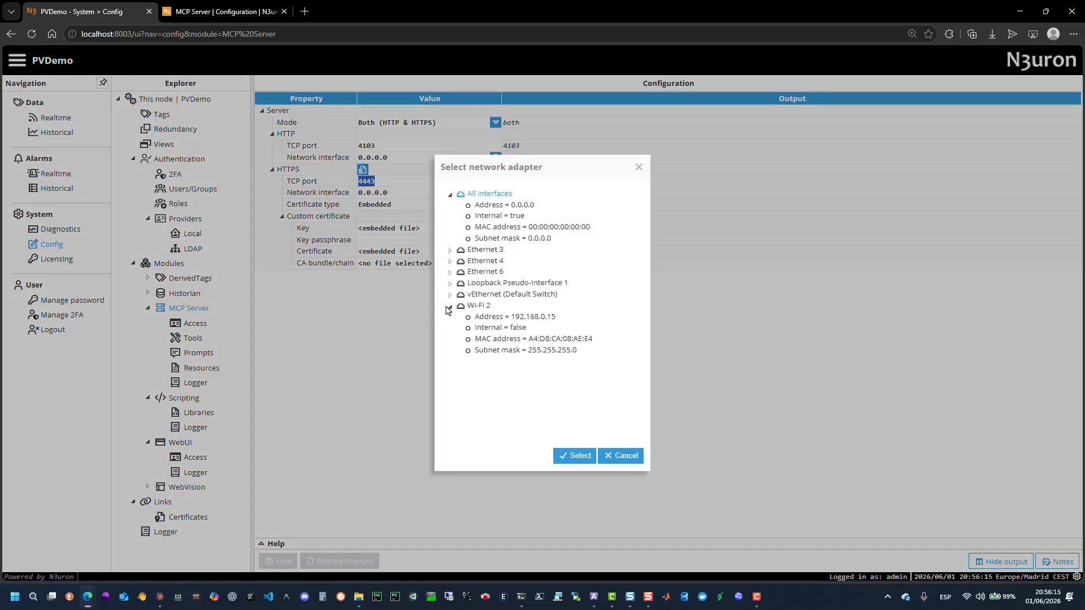
left_click(627, 462)
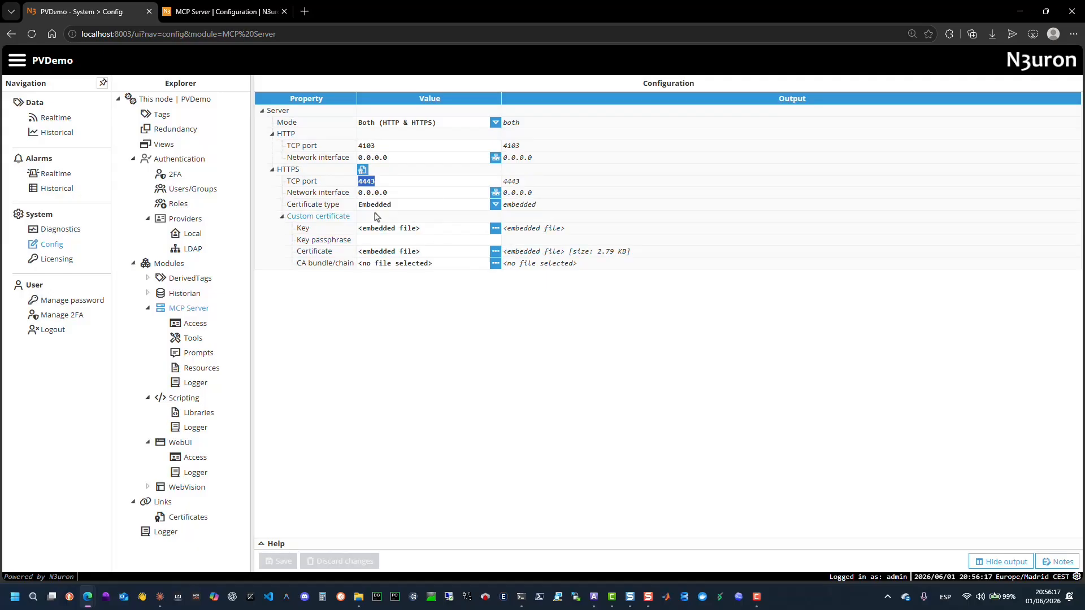
left_click(496, 193)
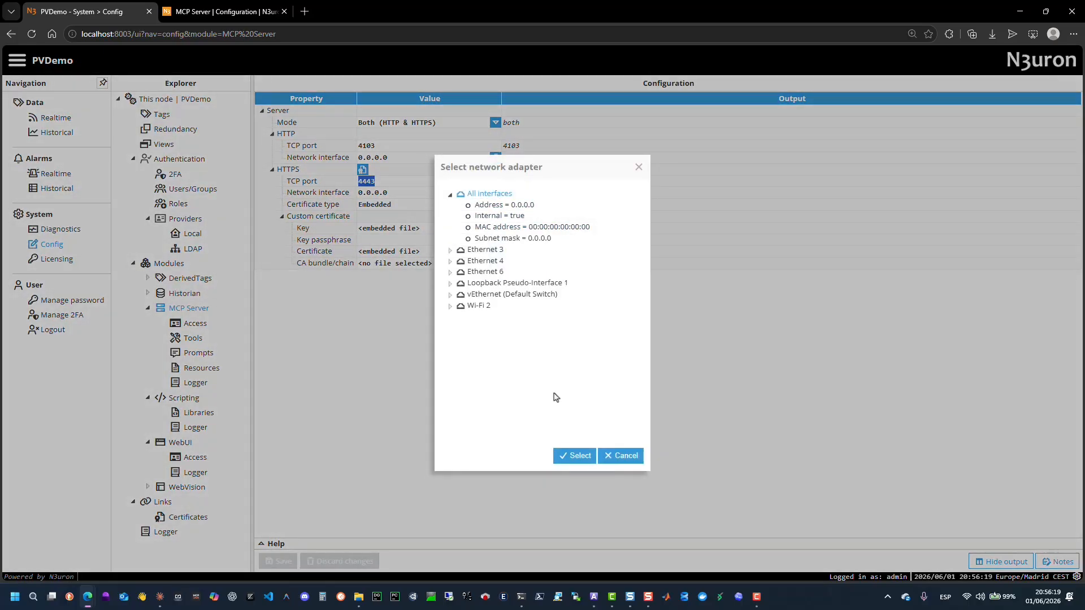
left_click(628, 455)
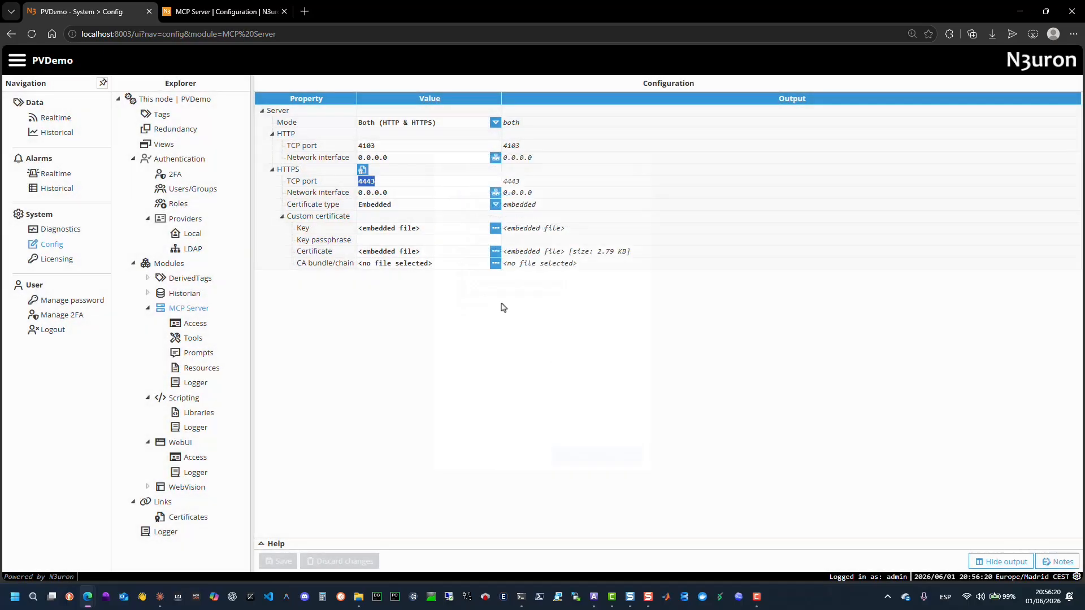
Open the certificate helper for the HTTPS certificate and review its fields without generating anything.
left_click(363, 170)
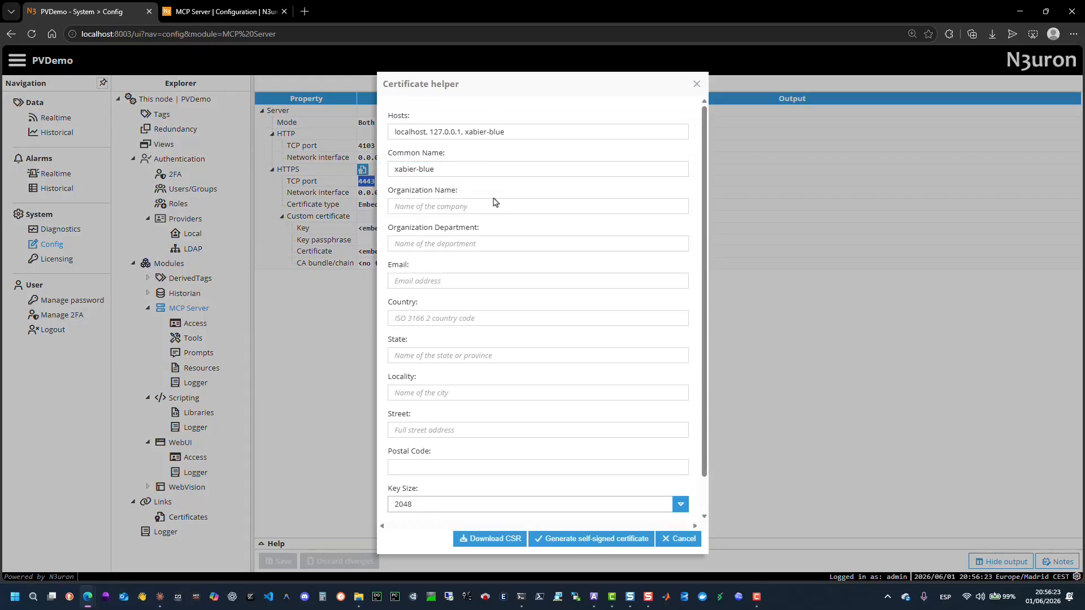
scroll(500, 205, "down", 1)
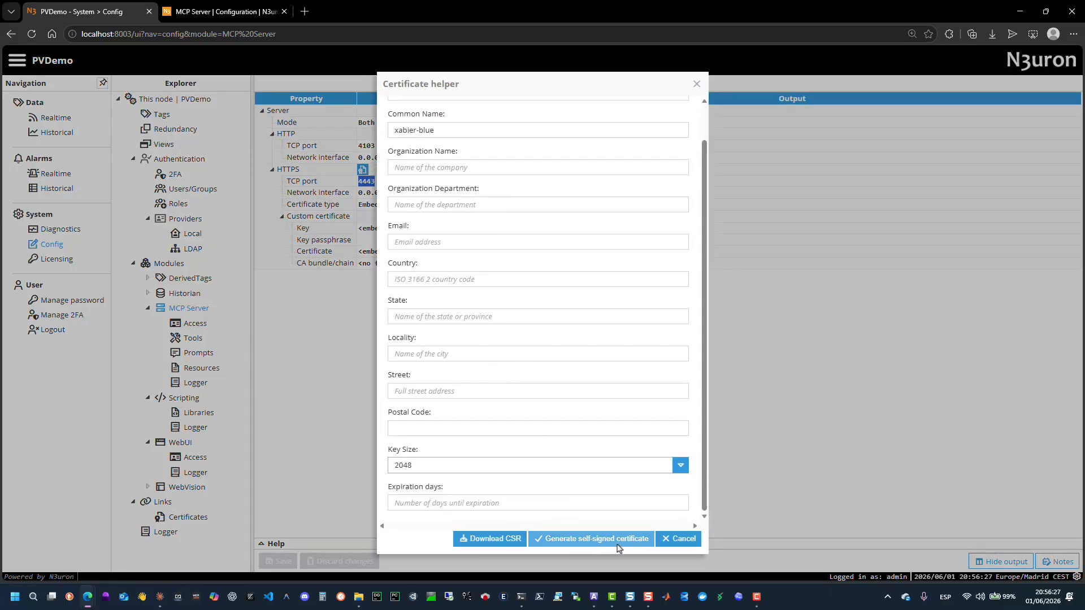
left_click(678, 540)
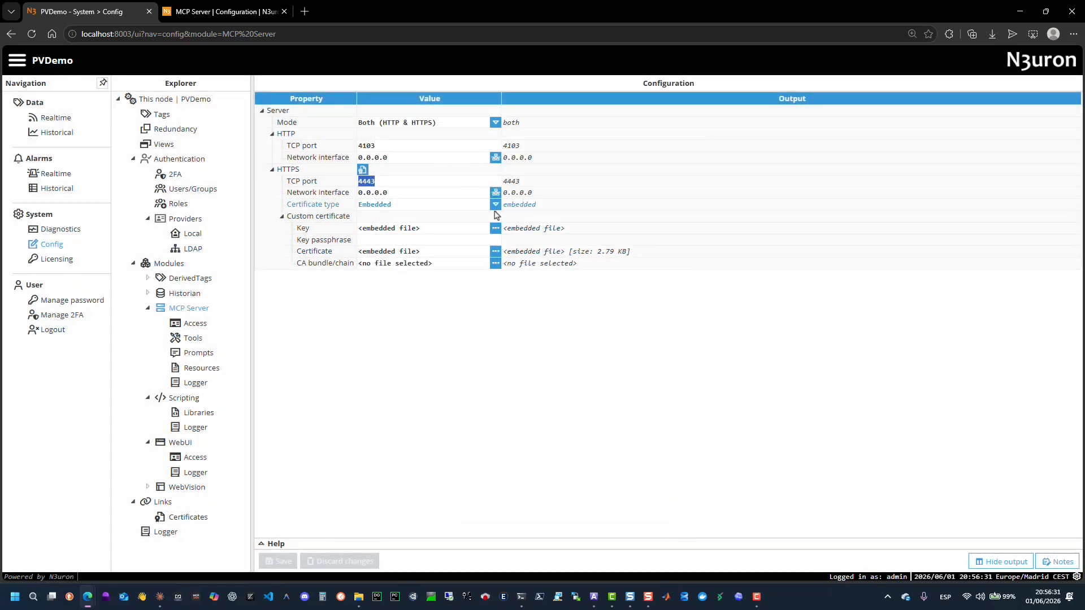
Download the MCP Server's embedded HTTPS certificate and save it to the Desktop as Certificate.der.
left_click(494, 229)
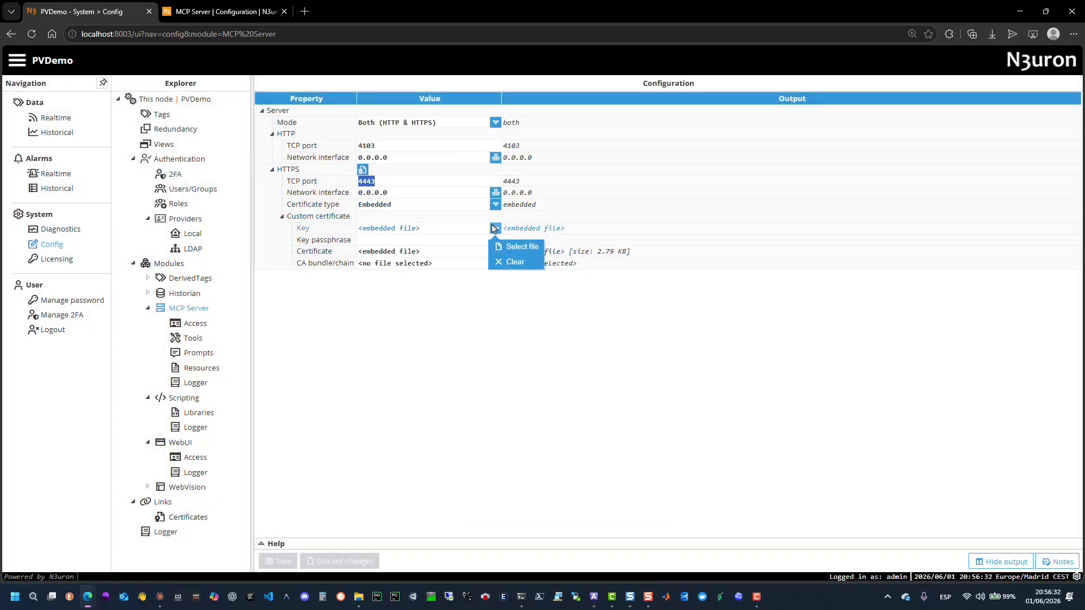
left_click(441, 242)
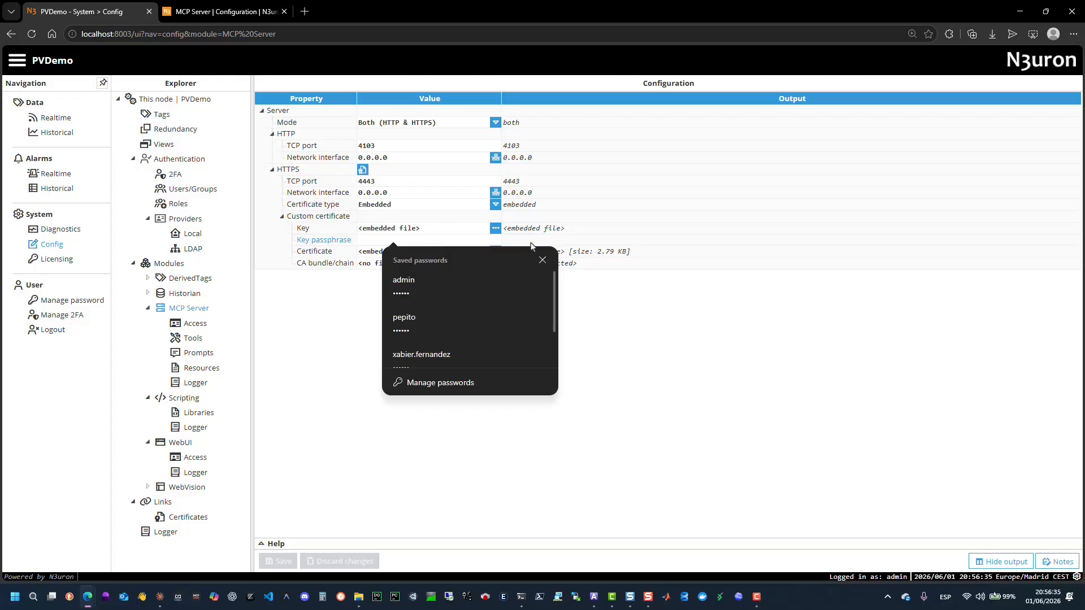
left_click(562, 243)
left_click(496, 252)
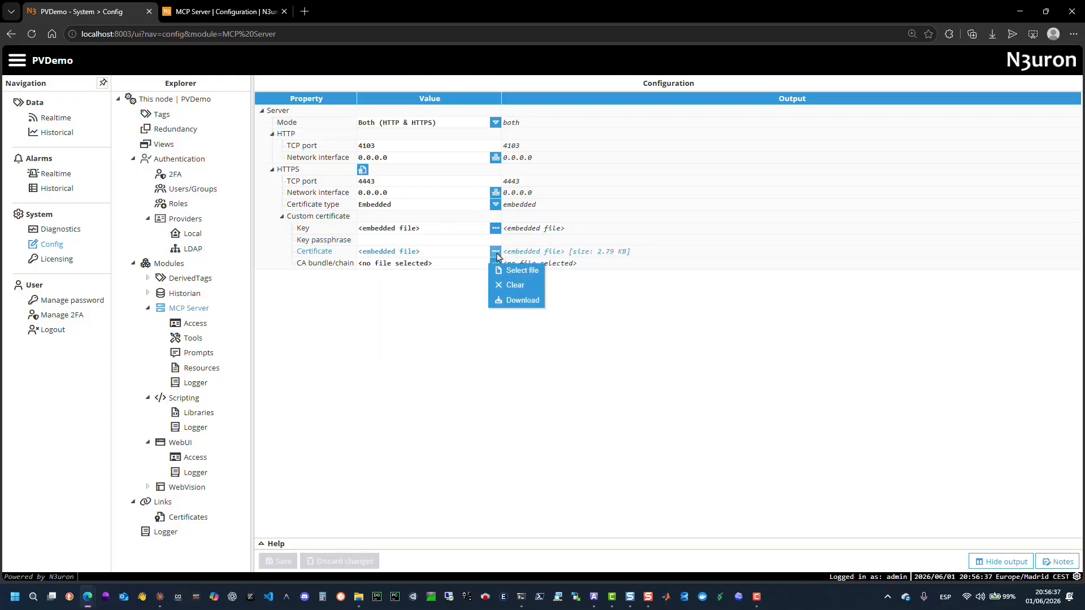
left_click(496, 254)
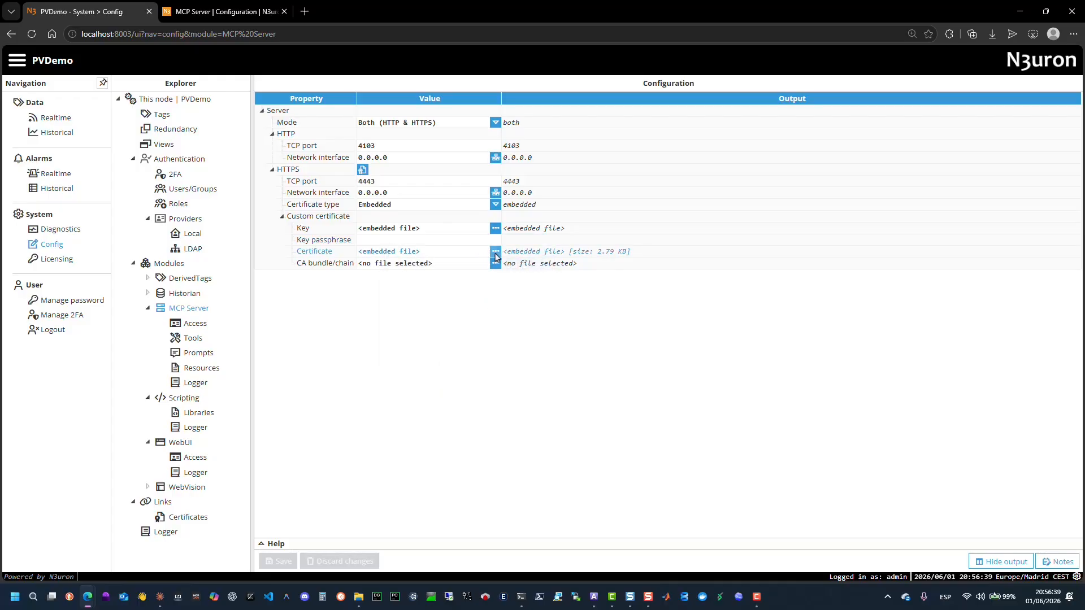
left_click(496, 255)
left_click(510, 302)
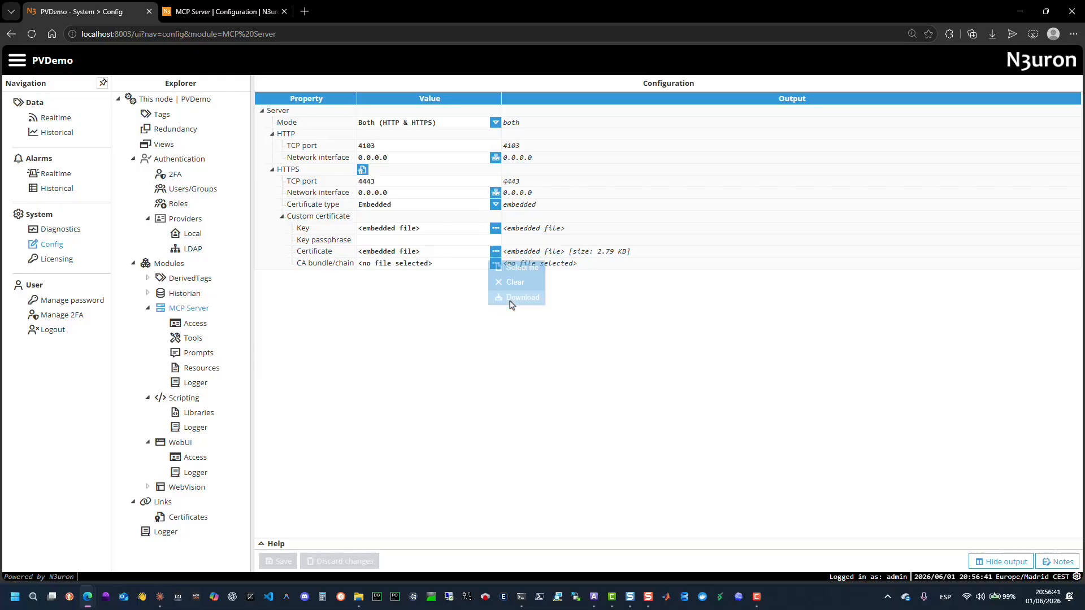
left_click(870, 107)
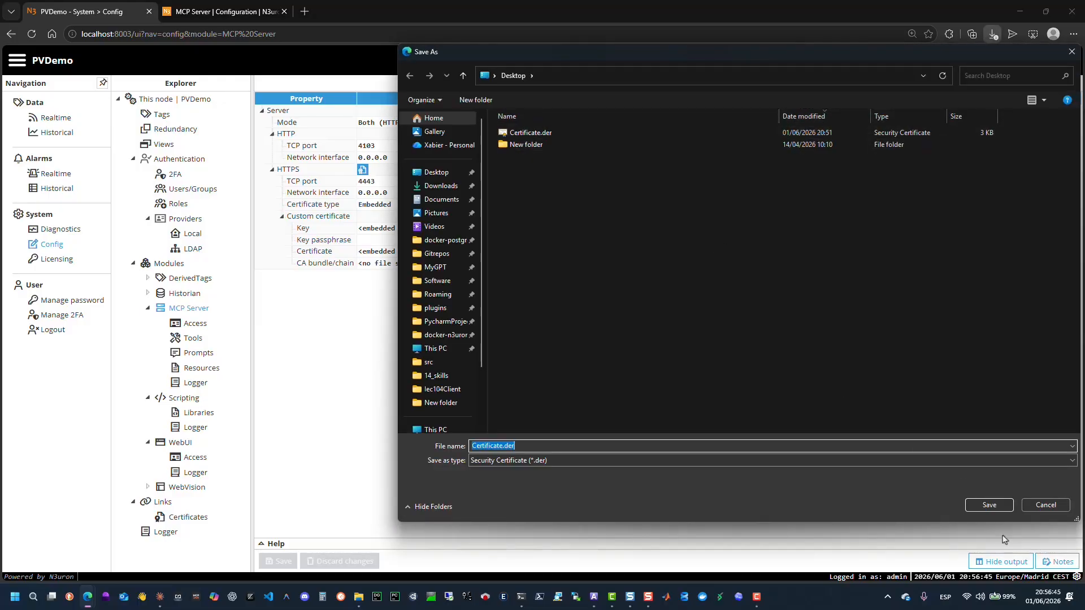
left_click(981, 505)
left_click(569, 295)
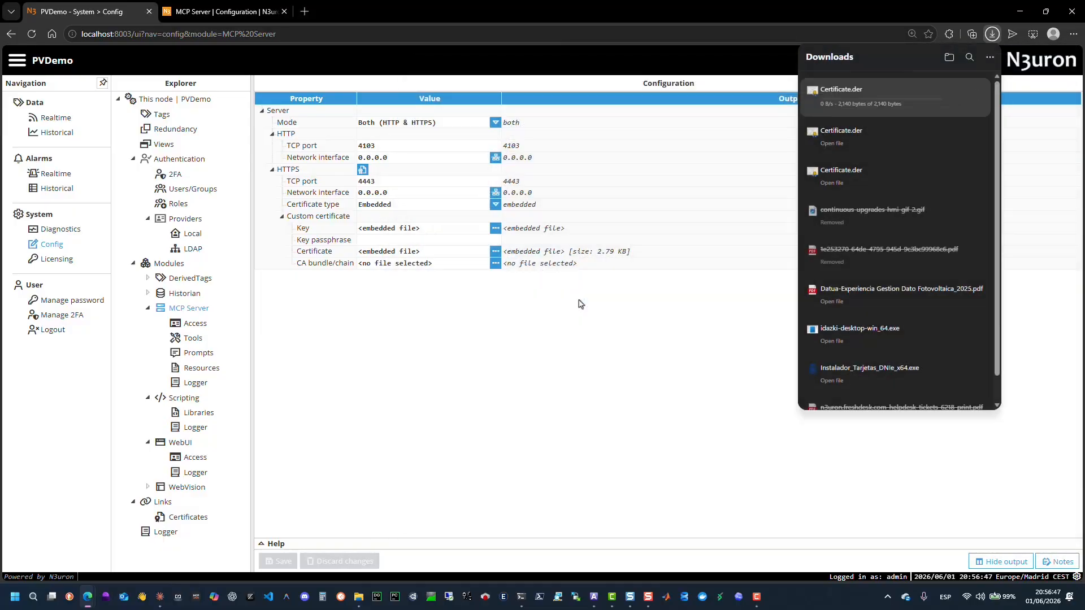
Install the downloaded certificate for the Local Machine into the Trusted Root Certification Authorities store.
left_click(832, 101)
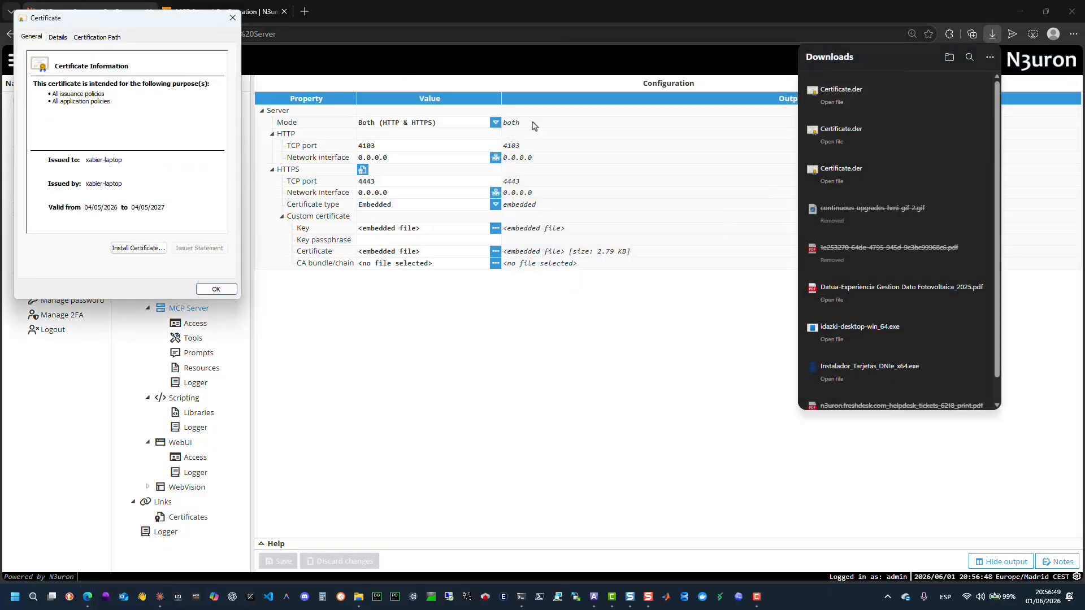
left_click(138, 249)
left_click(49, 196)
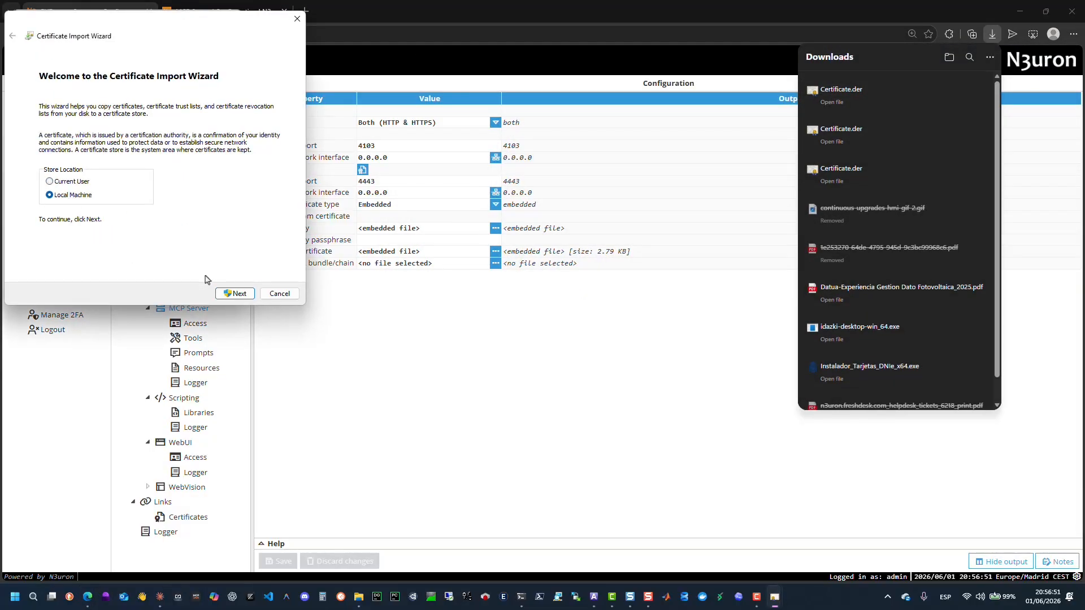
left_click(240, 296)
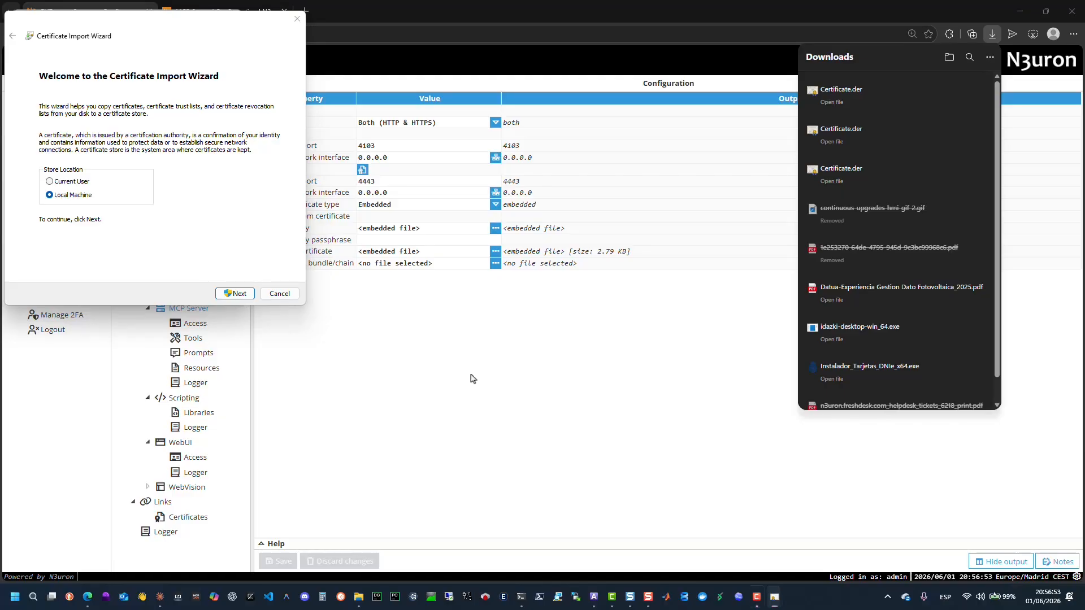
left_click(100, 150)
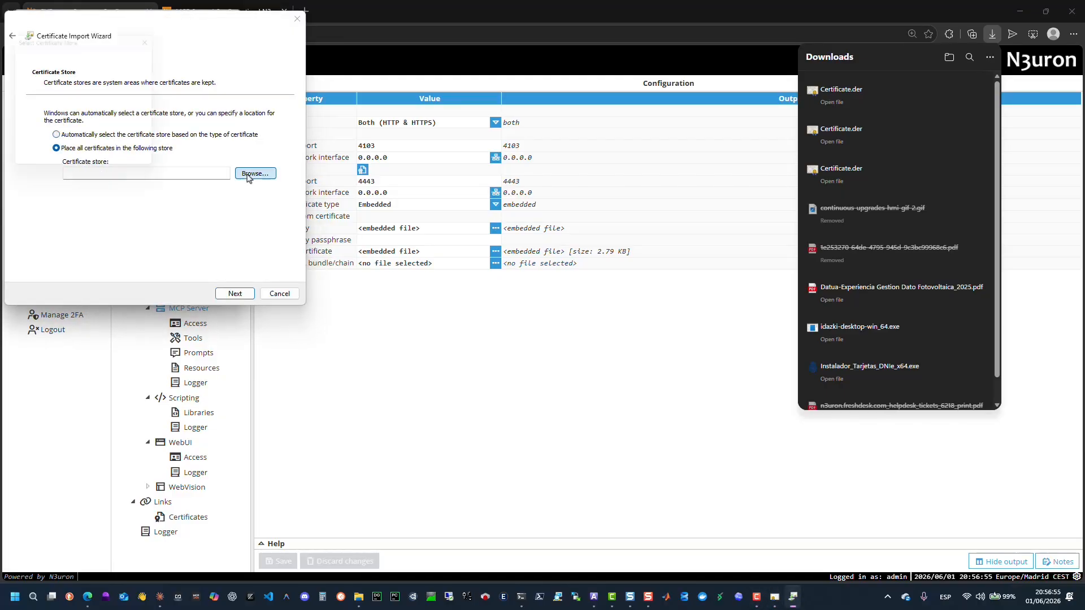
left_click(254, 173)
left_click(84, 89)
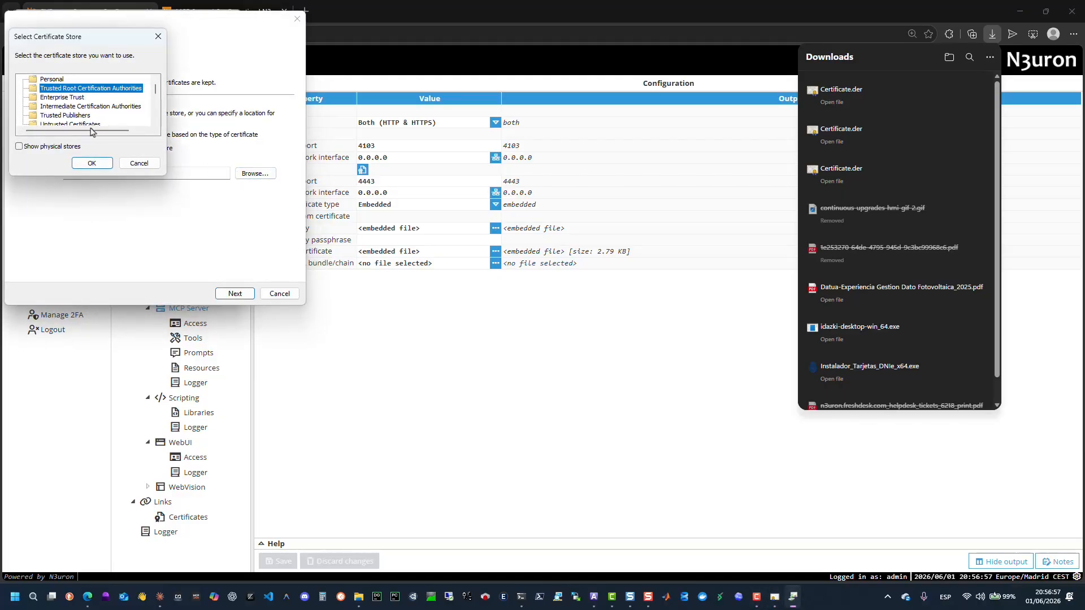
left_click(94, 163)
left_click(235, 293)
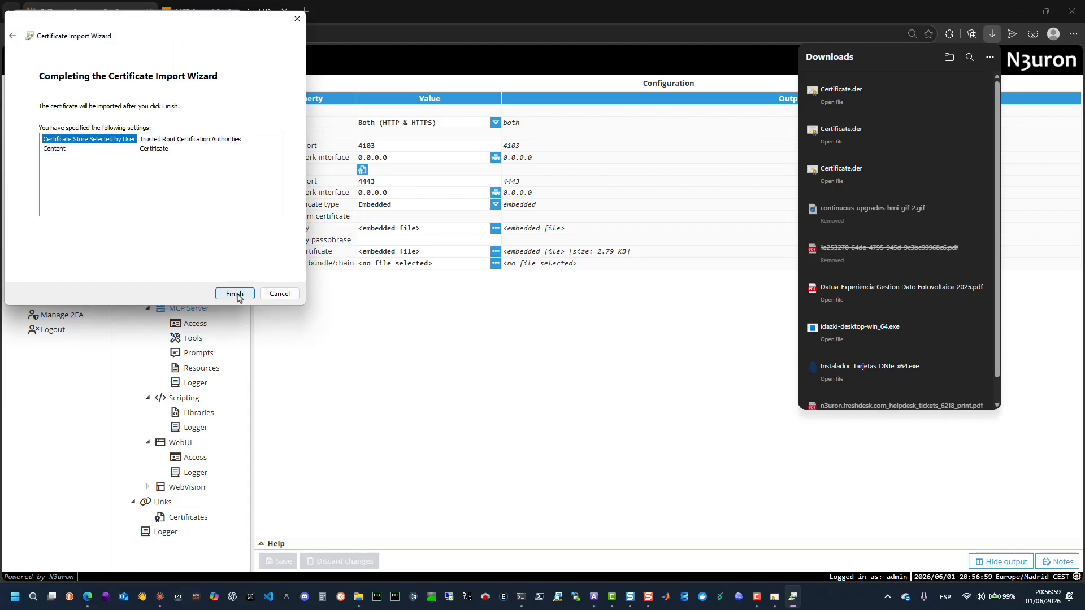
left_click(235, 294)
left_click(580, 336)
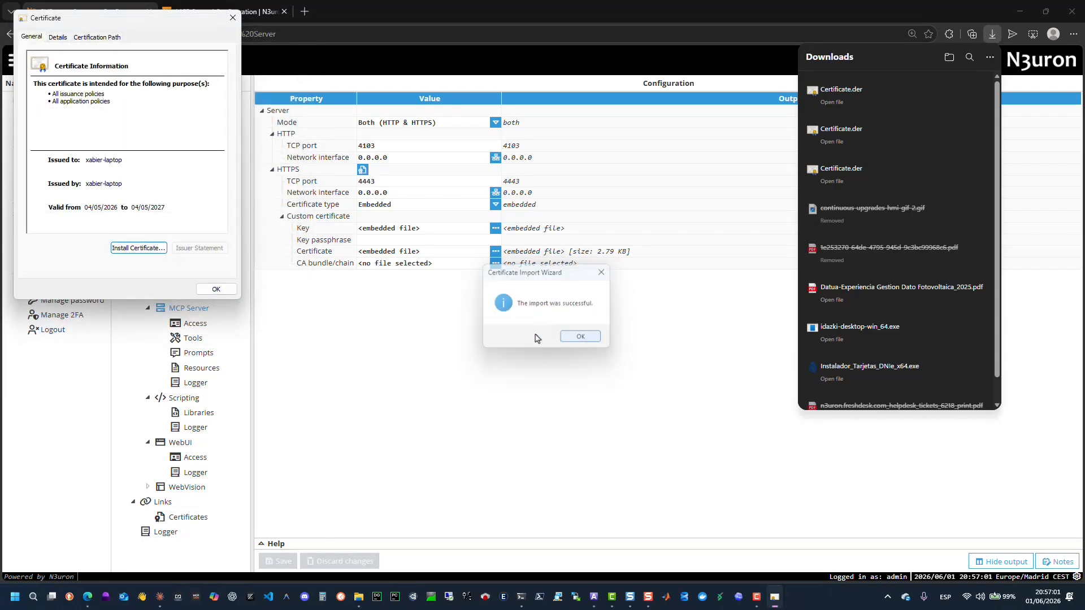
left_click(215, 288)
Open the MCP Server's Admin access settings and start generating a new access token, cancelling without applying it.
left_click(205, 319)
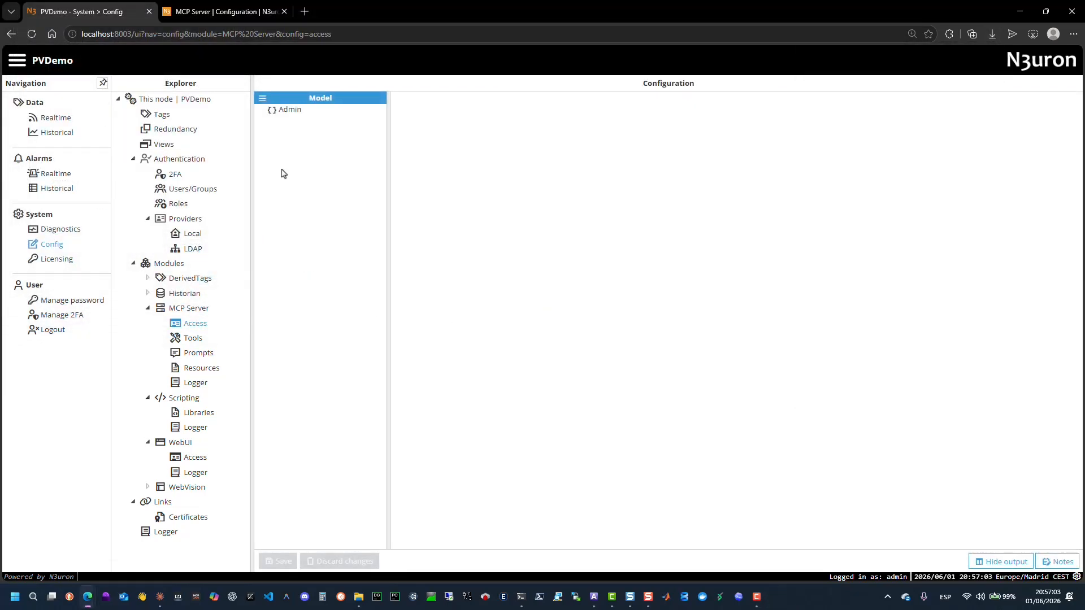
left_click(292, 113)
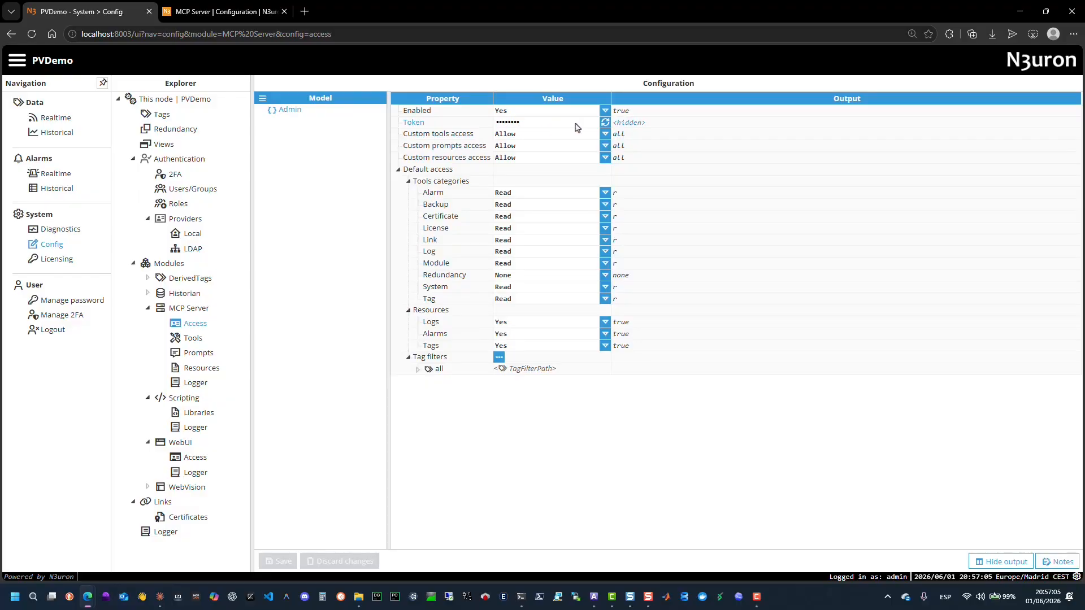
left_click(605, 123)
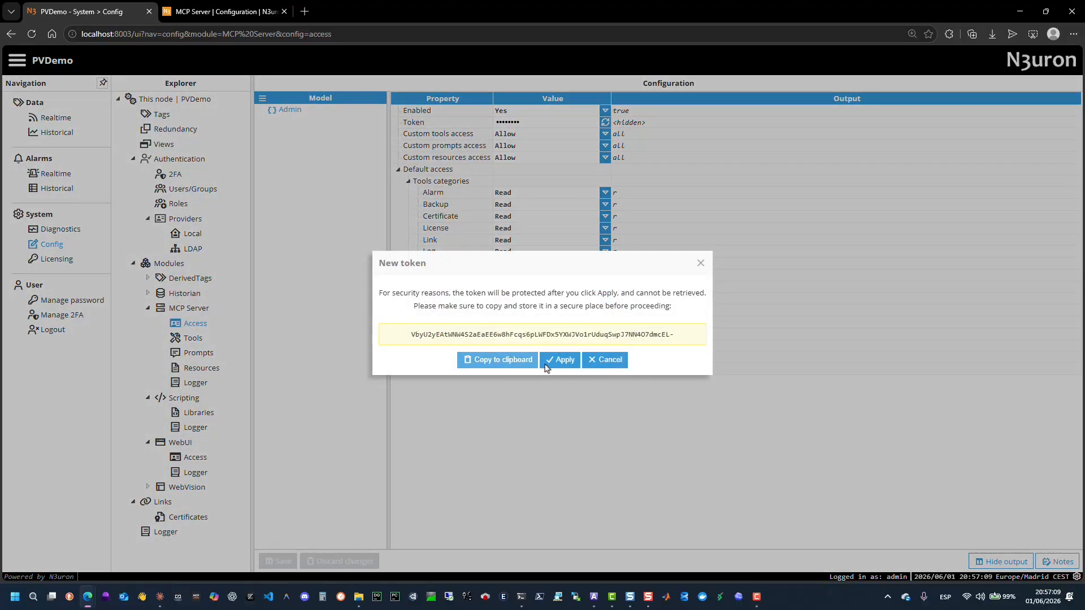
left_click(603, 360)
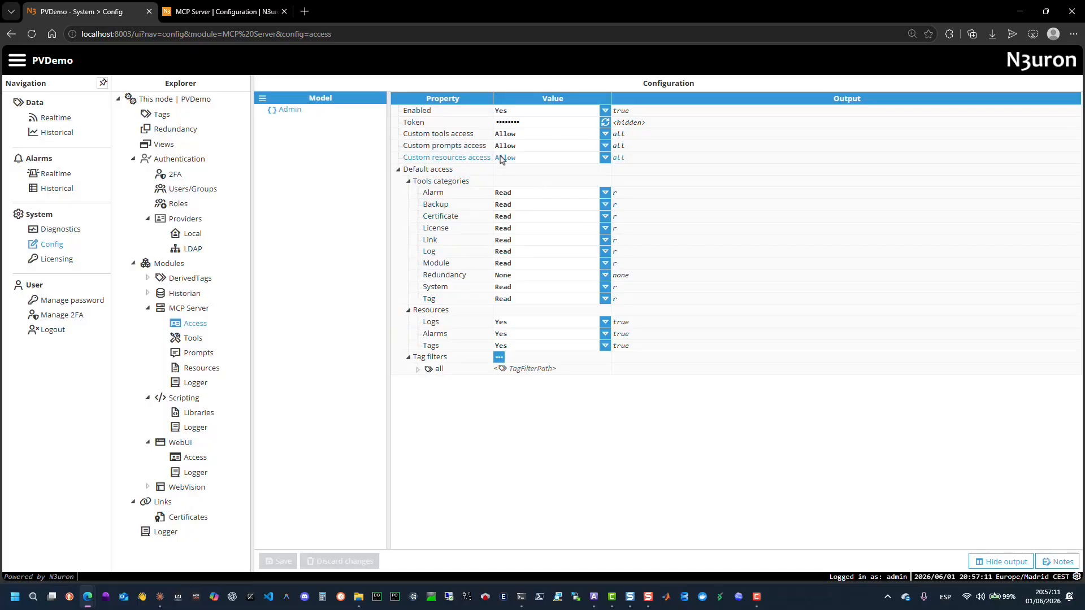
Review the options for custom tools, prompts and resources access, keeping each at Allow.
left_click(596, 136)
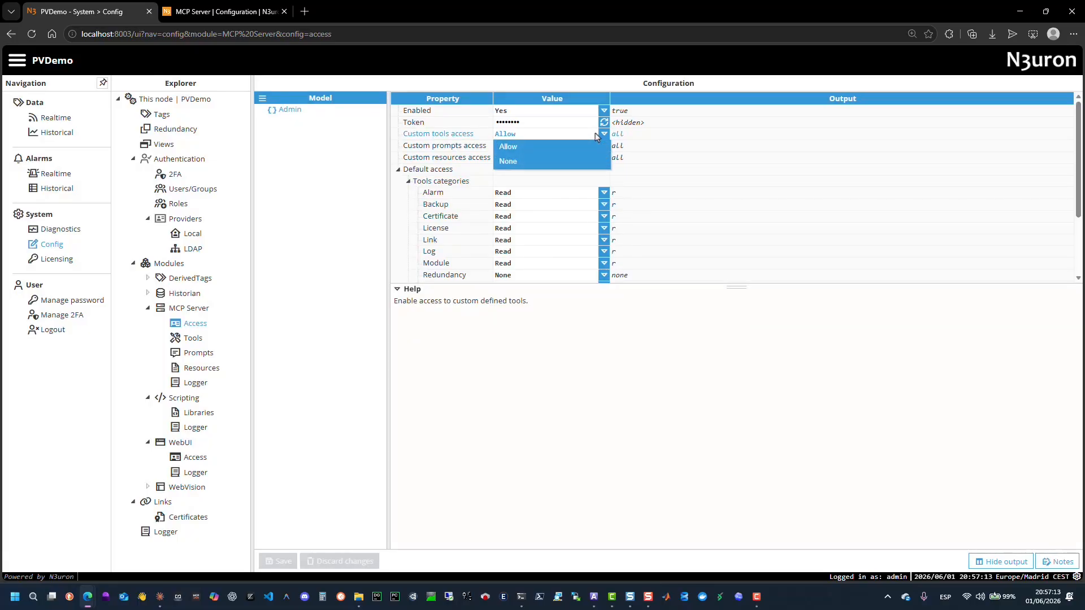
left_click(550, 142)
left_click(548, 145)
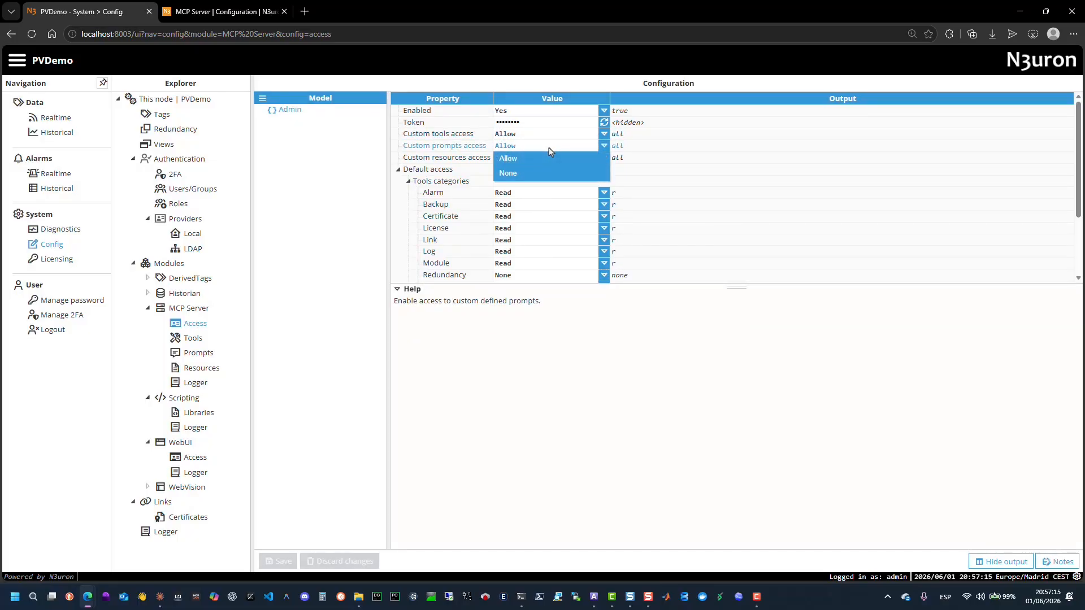
left_click(540, 158)
left_click(541, 157)
left_click(539, 160)
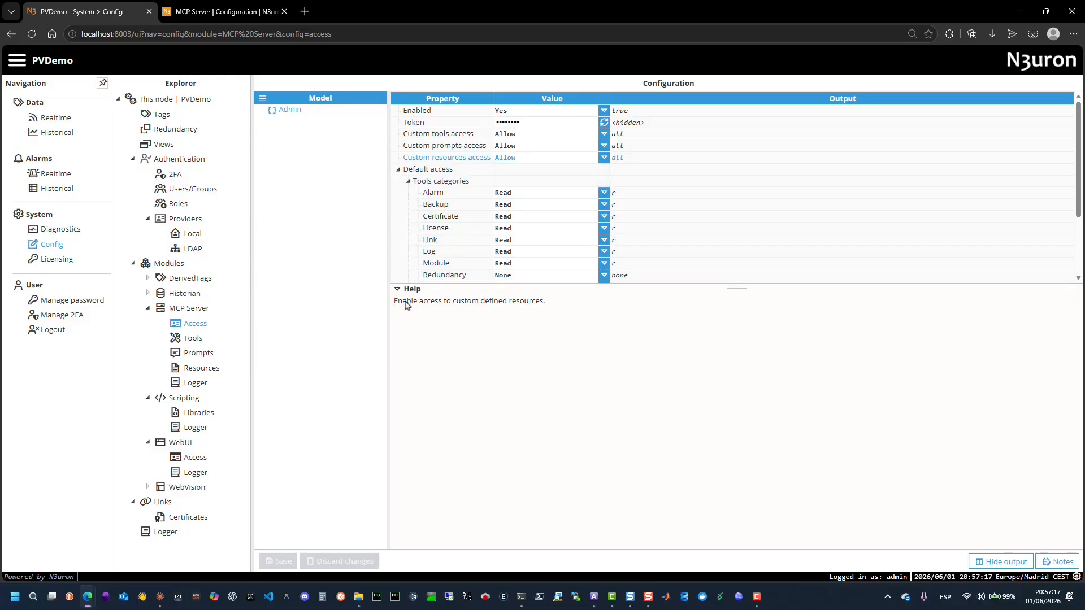
left_click(398, 290)
Inspect the permission options for the Alarm, Backup, License and Tag tool categories without changing them.
left_click(538, 194)
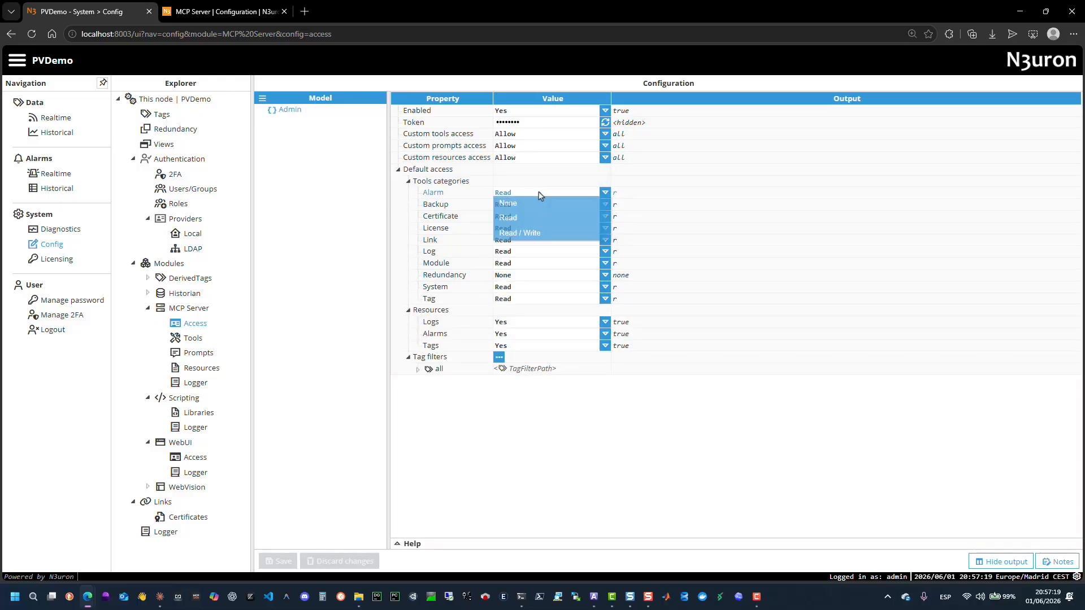
left_click(538, 194)
left_click(528, 209)
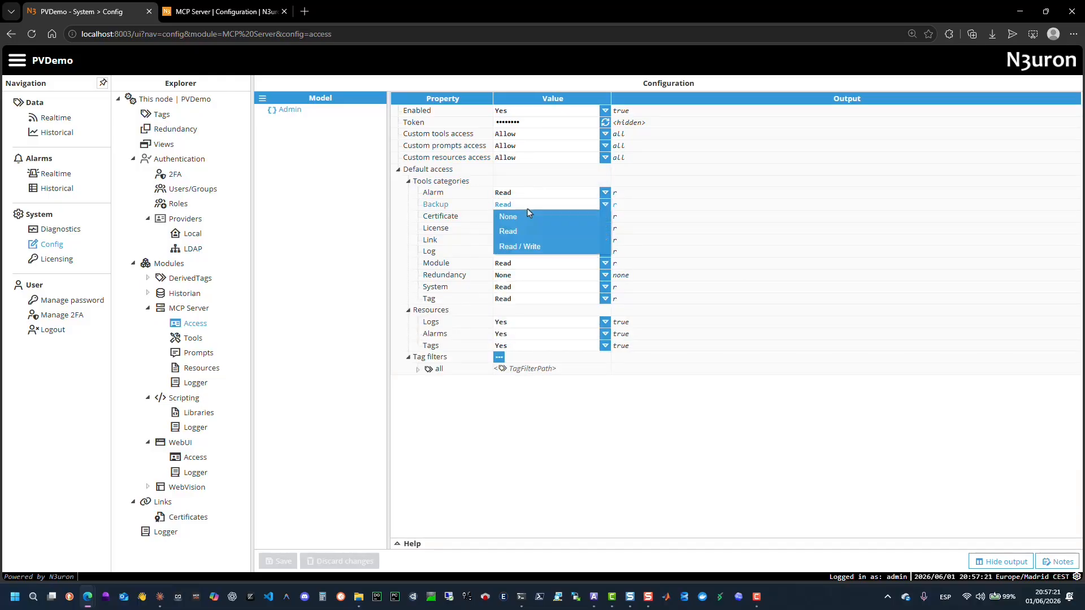
left_click(528, 208)
left_click(526, 229)
left_click(526, 229)
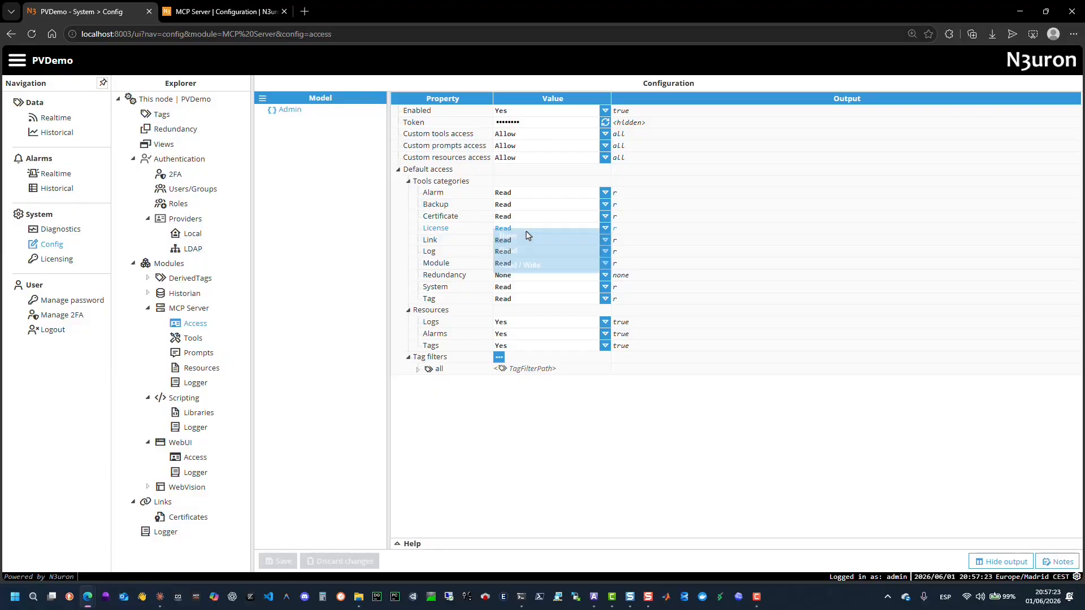
left_click(519, 299)
left_click(519, 300)
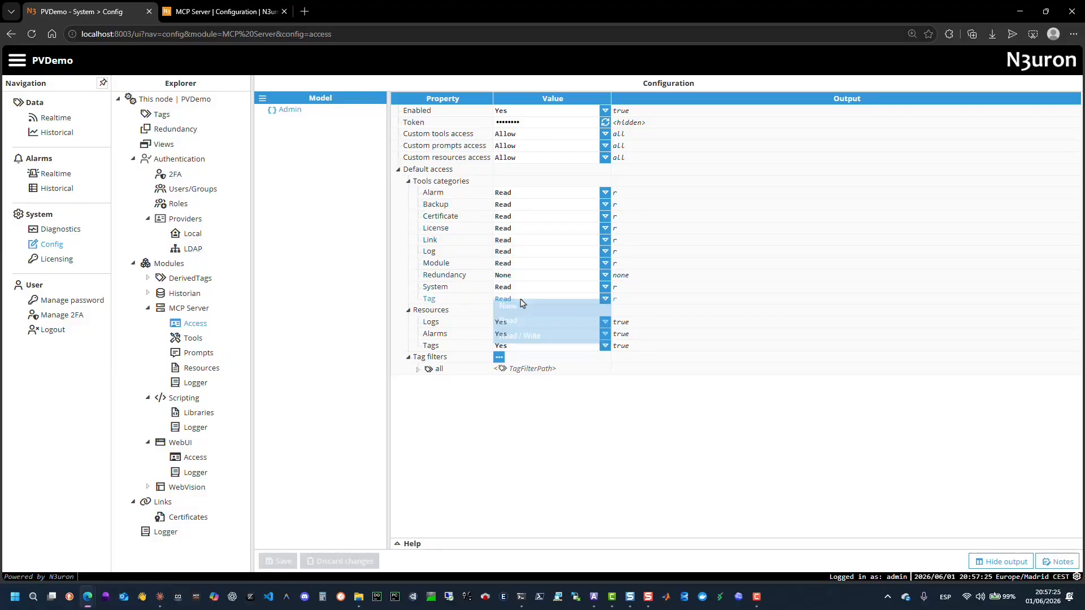
Inspect the Yes/No options for the Logs, Alarms and Tags resources, leaving them enabled.
left_click(521, 323)
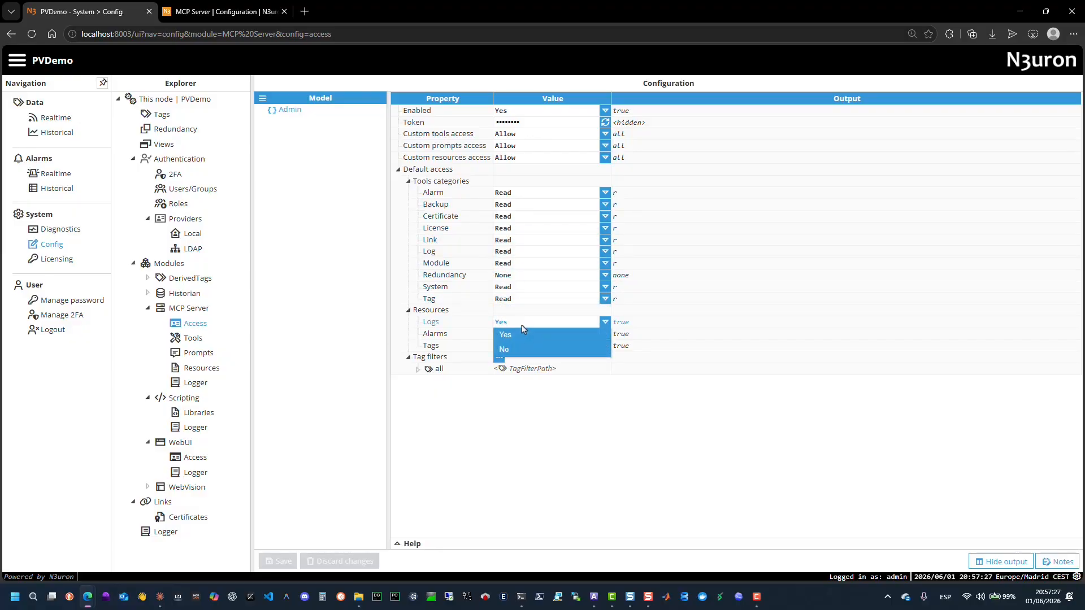
left_click(521, 325)
left_click(523, 334)
left_click(524, 338)
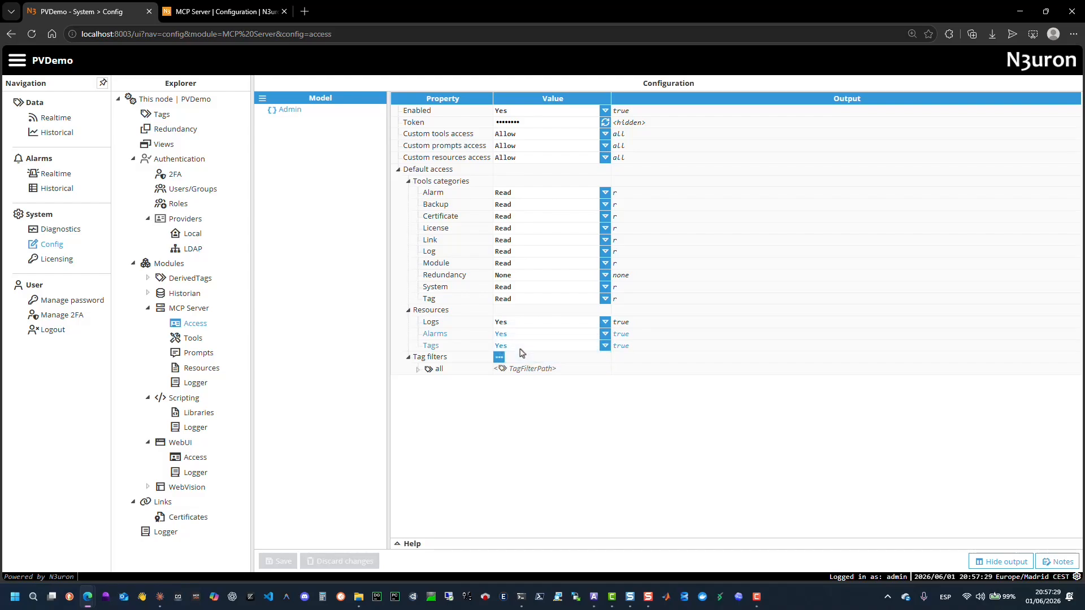
left_click(519, 347)
left_click(520, 349)
Examine the tag filter menu and expand the 'all' filter to view its mode, path and regex pattern.
left_click(499, 359)
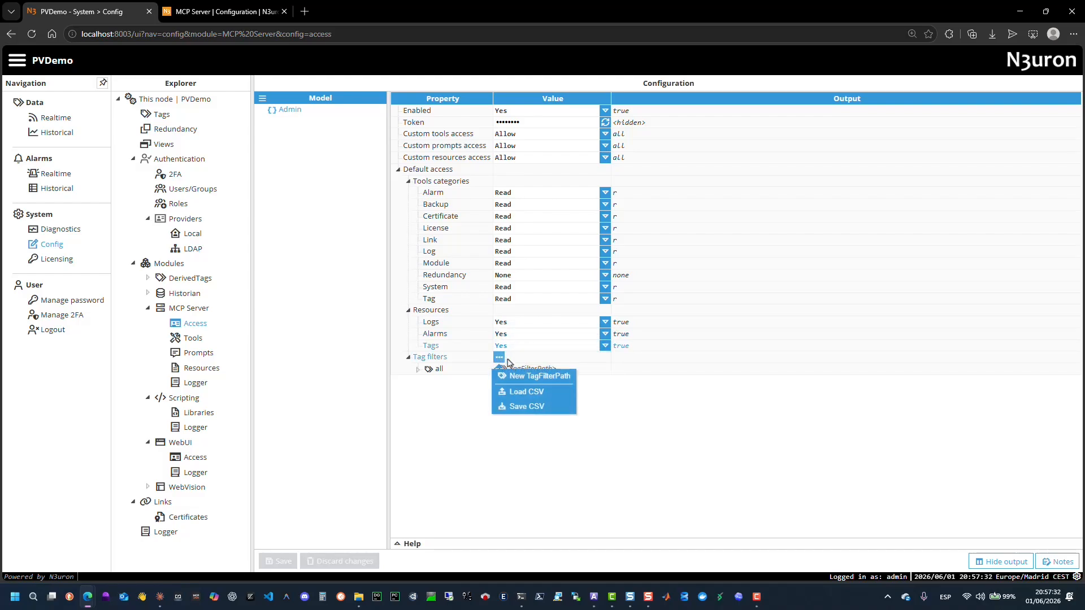
left_click(419, 370)
left_click(531, 382)
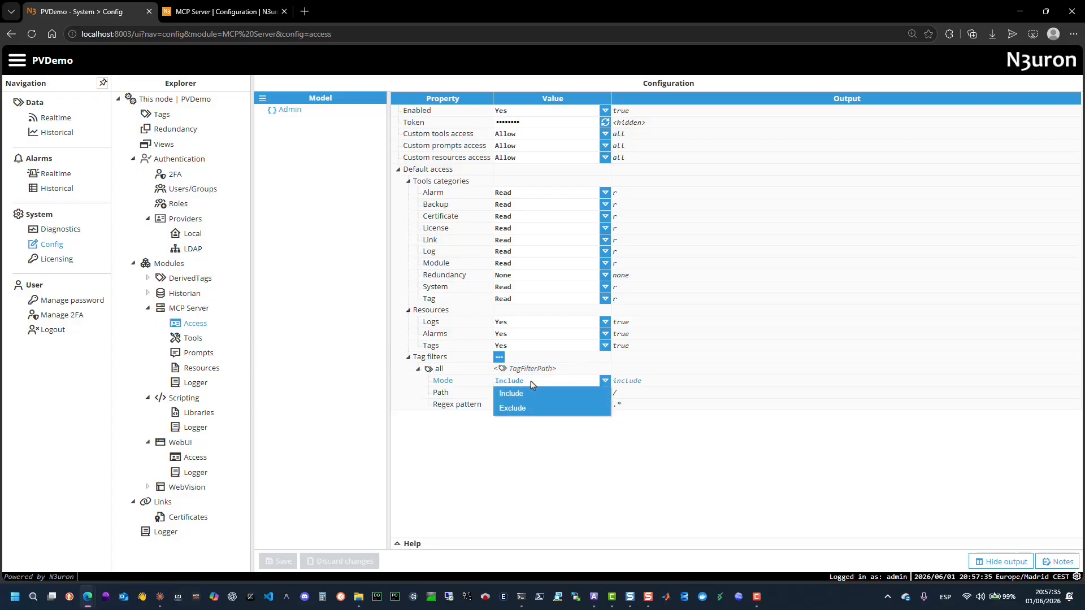
left_click(476, 407)
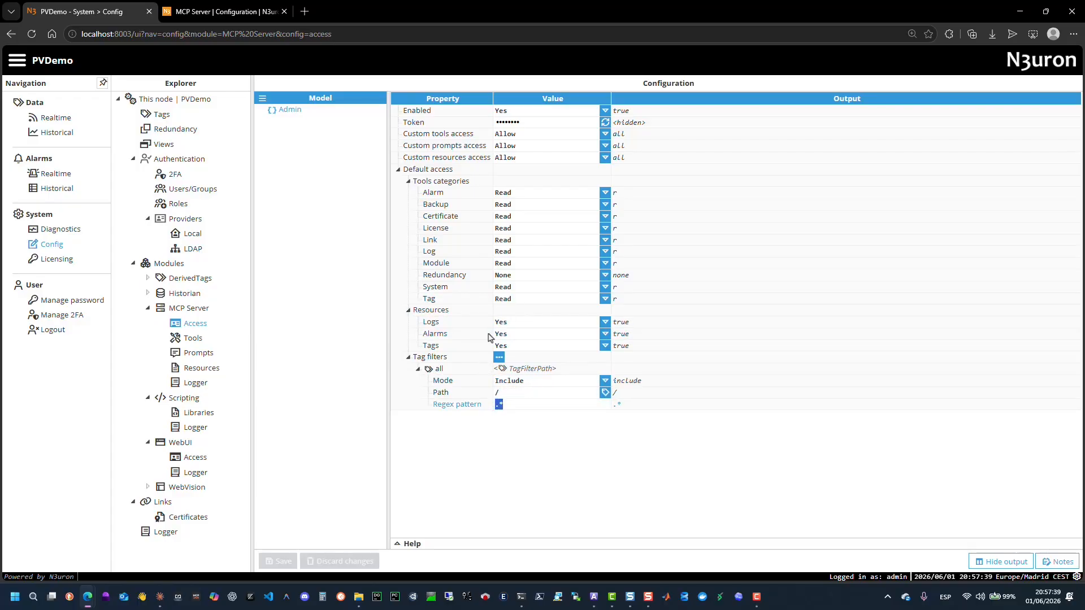
Read the help description of the Tag tool category's read and write operations.
left_click(452, 299)
left_click(410, 545)
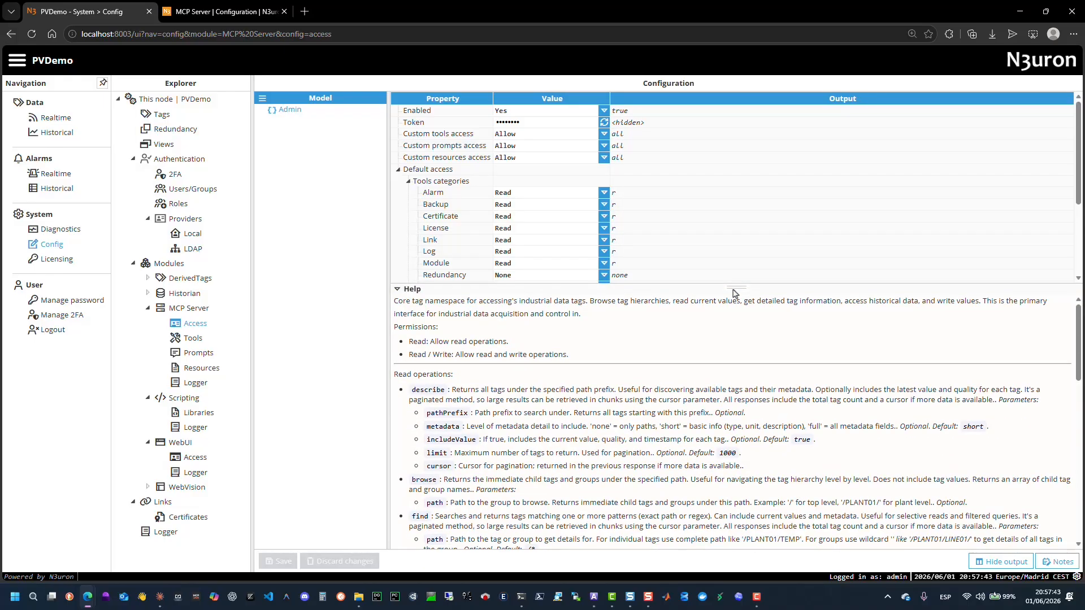
left_click_drag(734, 291, 729, 240)
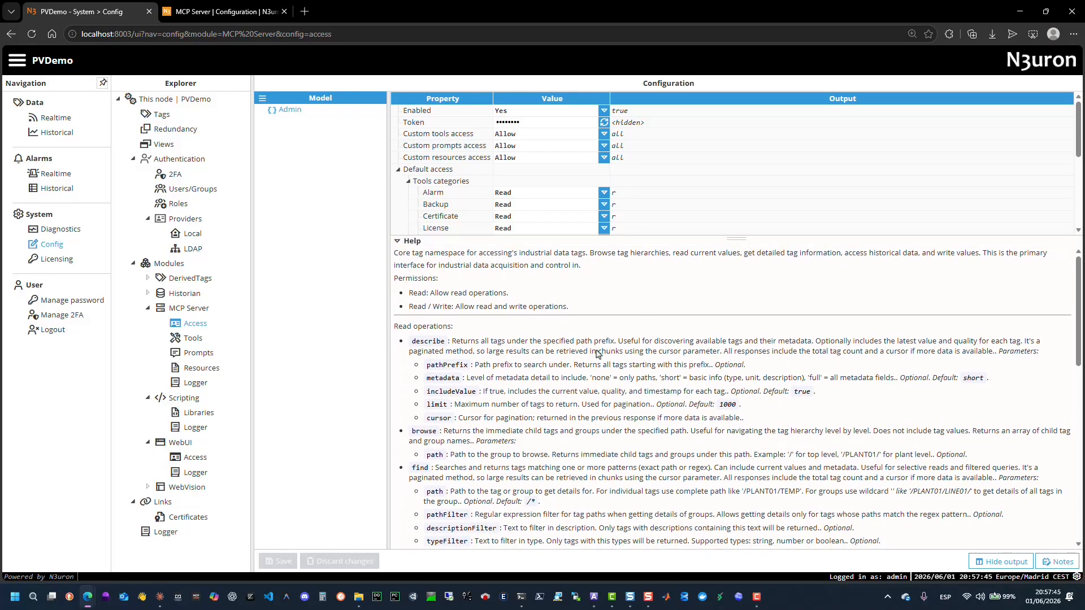
scroll(598, 355, "down", 2)
scroll(596, 354, "up", 2)
scroll(535, 405, "down", 15)
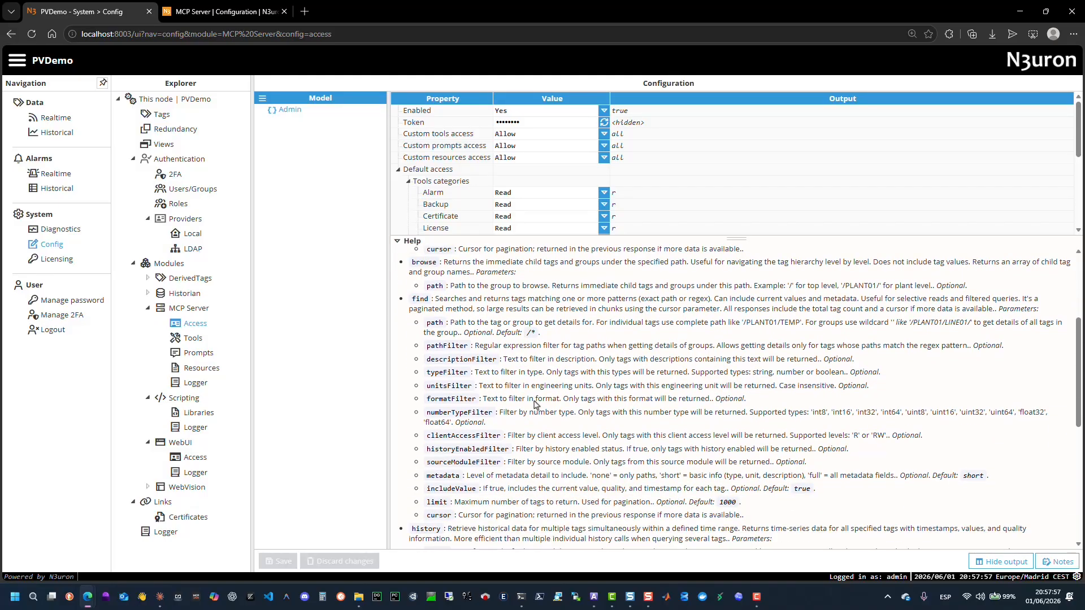
scroll(538, 404, "down", 3)
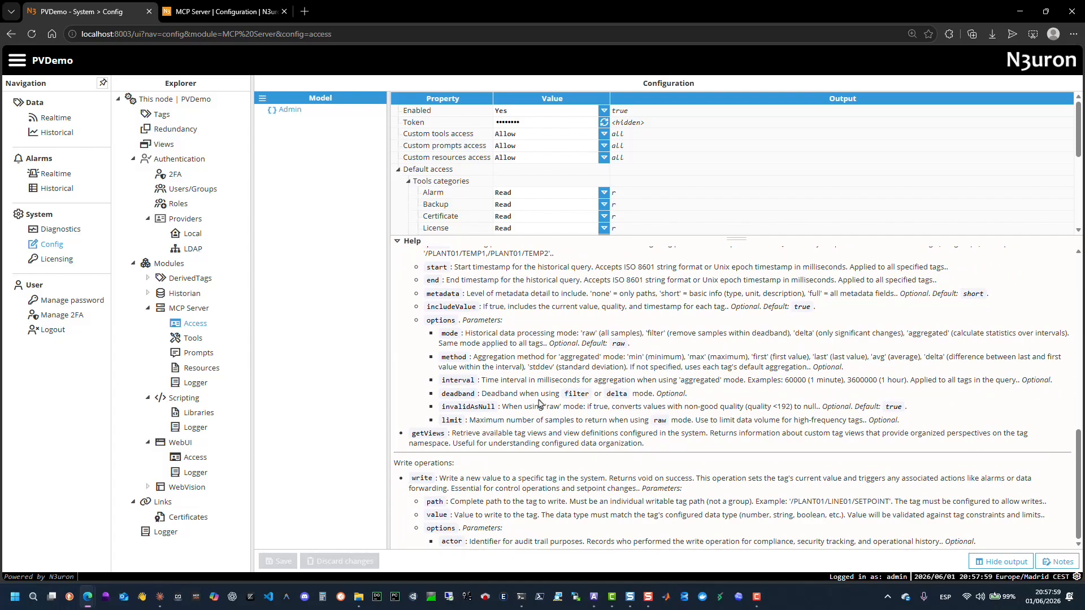
scroll(452, 170, "down", 3)
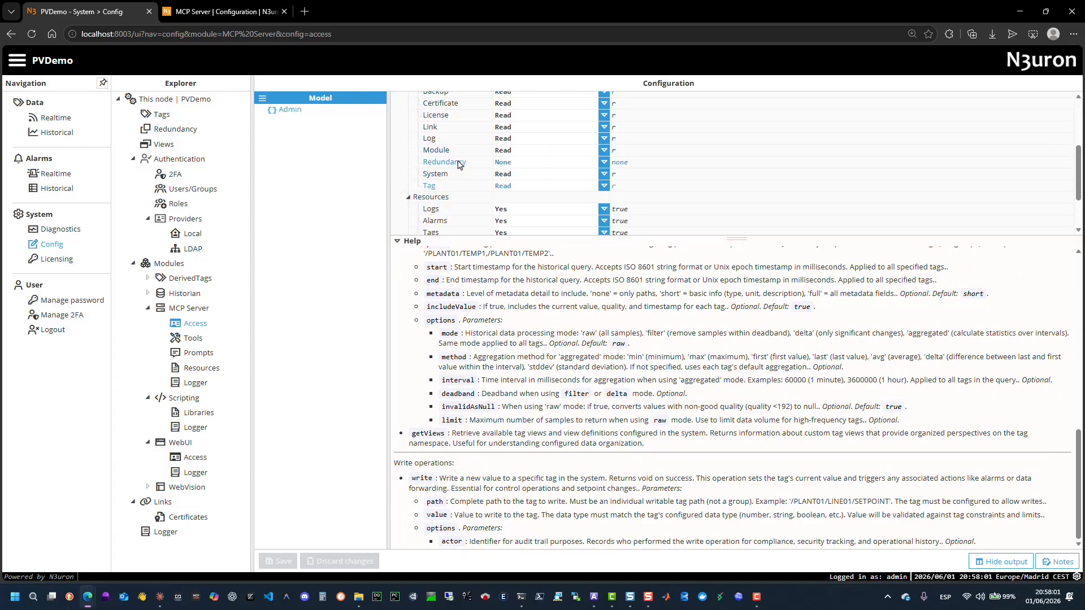
Read the help descriptions for the System, Redundancy, Module, Log, Link, License, Certificate, Backup and Alarm tool categories.
left_click(442, 175)
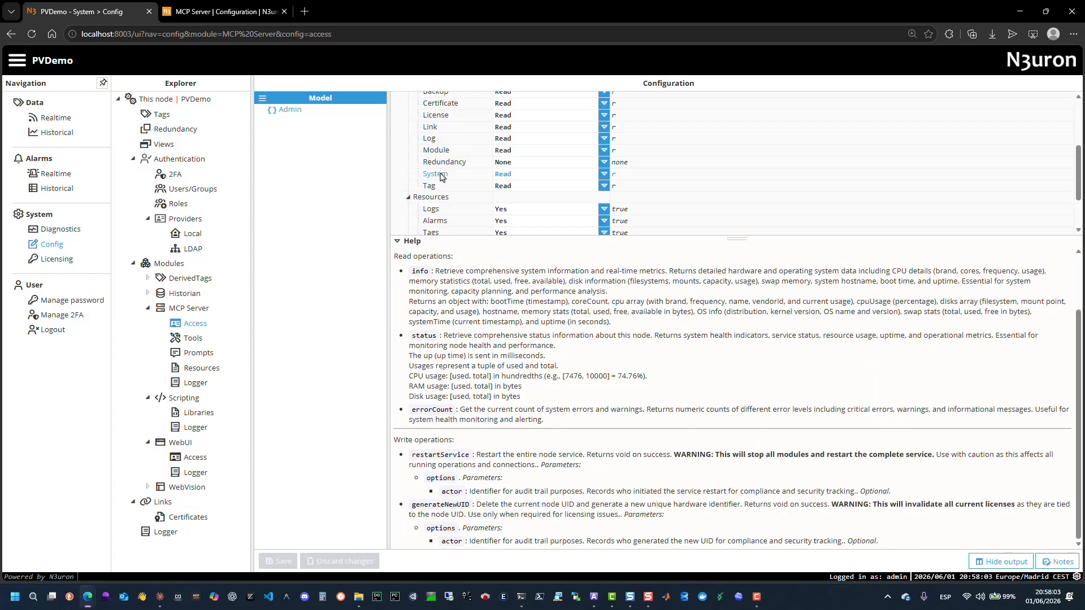
left_click(440, 164)
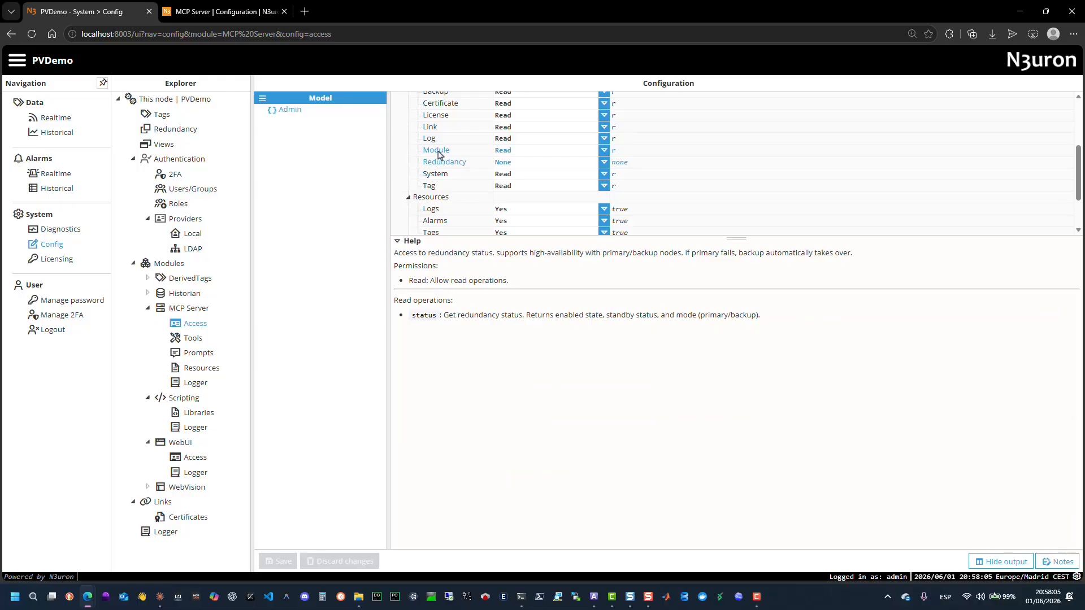
left_click(438, 151)
scroll(484, 419, "down", 10)
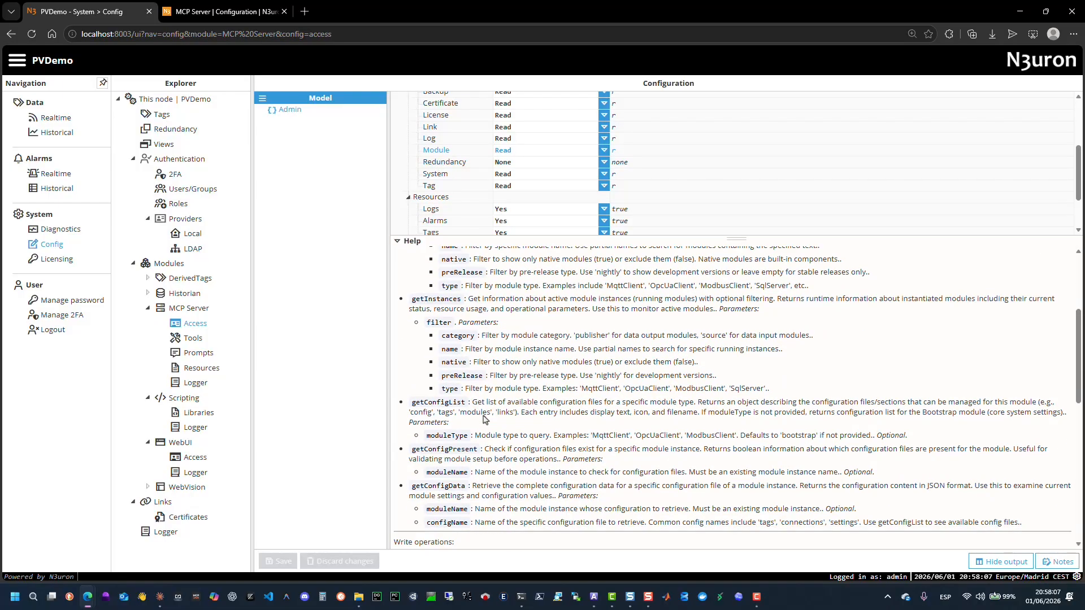
scroll(441, 187, "up", 2)
left_click(433, 196)
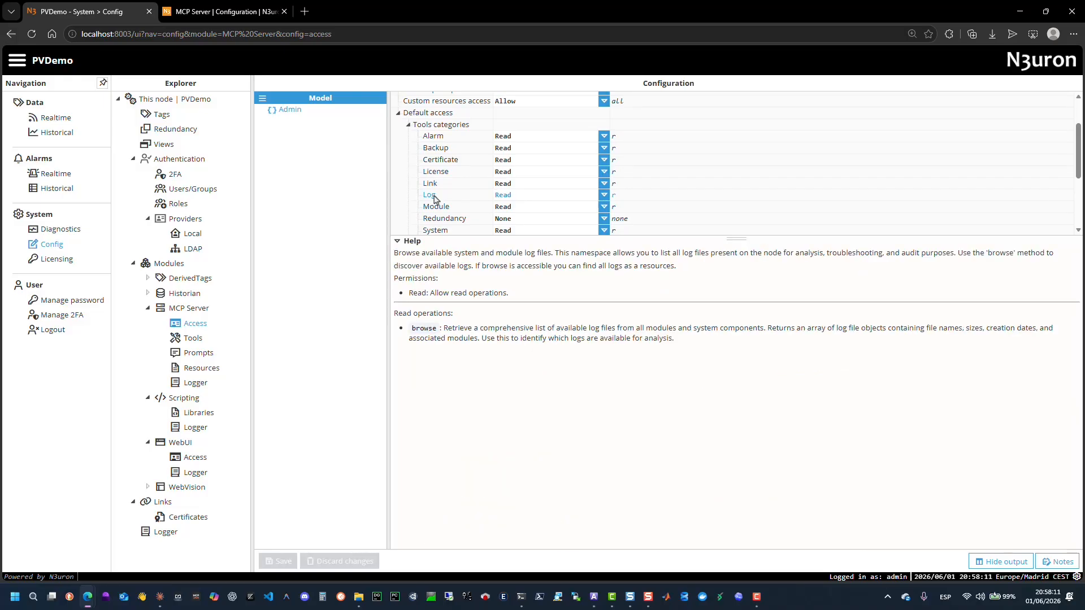
left_click(433, 184)
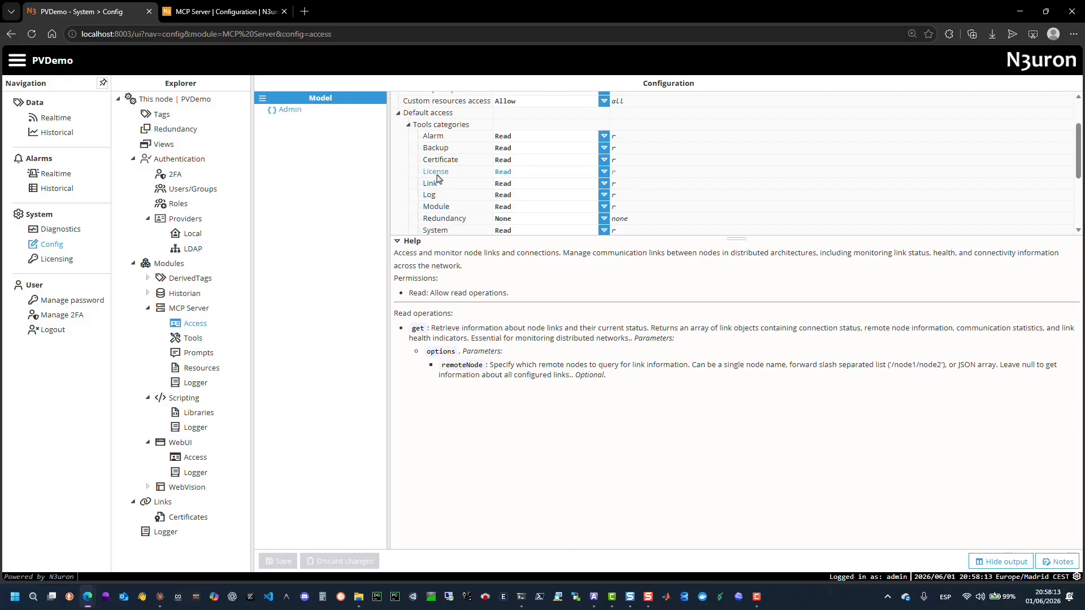
left_click(437, 175)
left_click(441, 162)
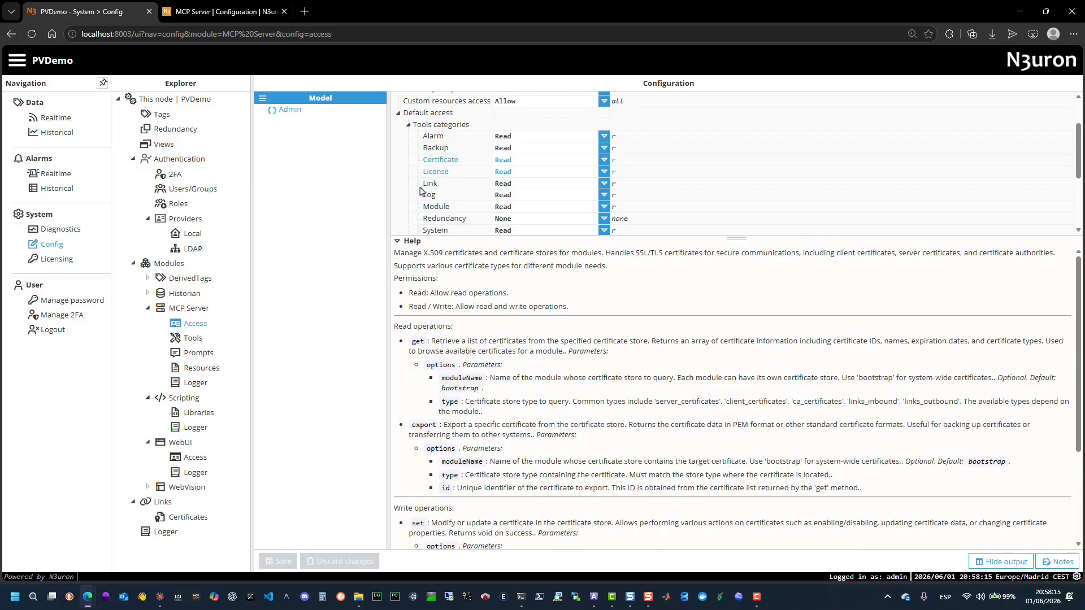
left_click(427, 149)
left_click(429, 139)
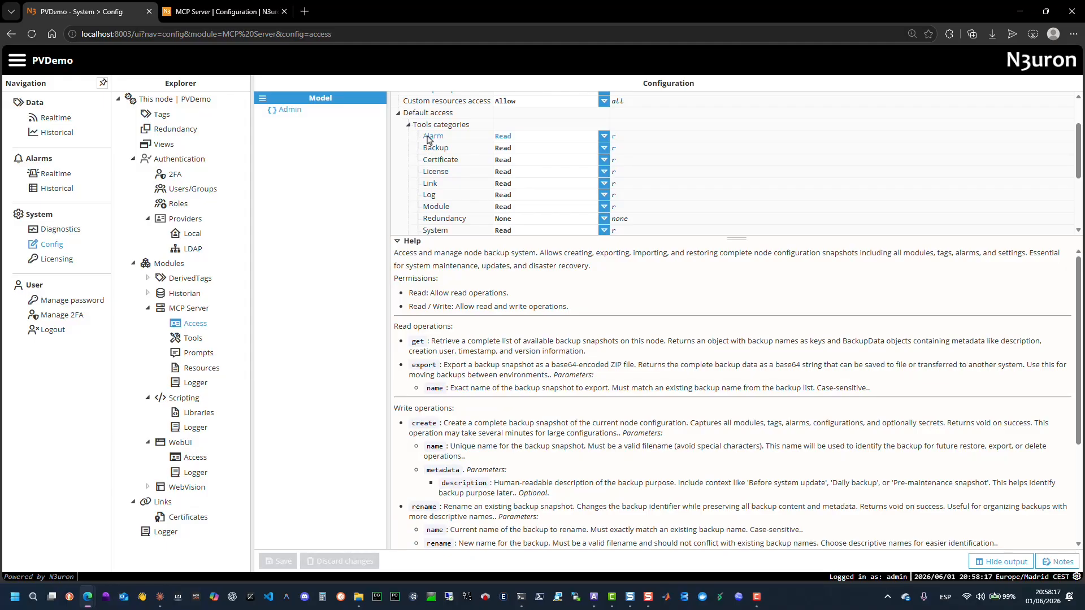
Read the help descriptions for the Logs, Alarms and Tags resources.
left_click(398, 241)
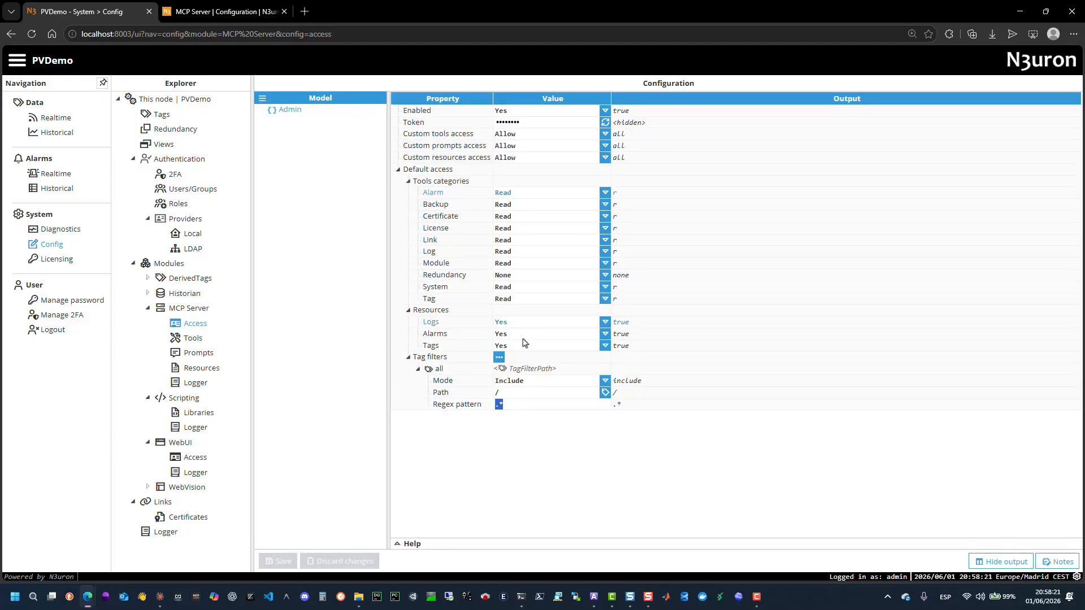
left_click(433, 324)
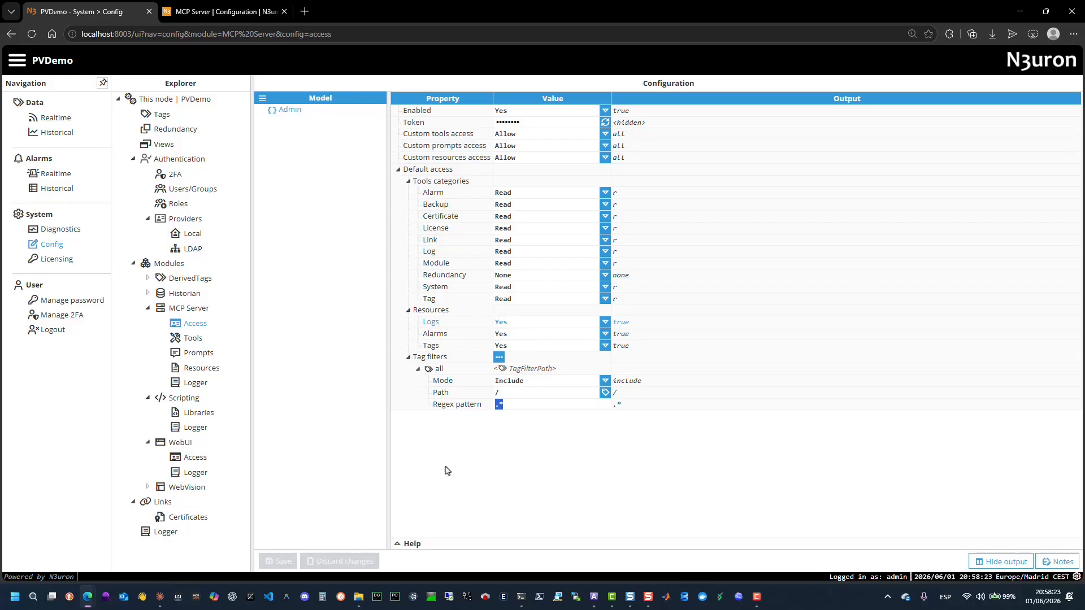
left_click(403, 544)
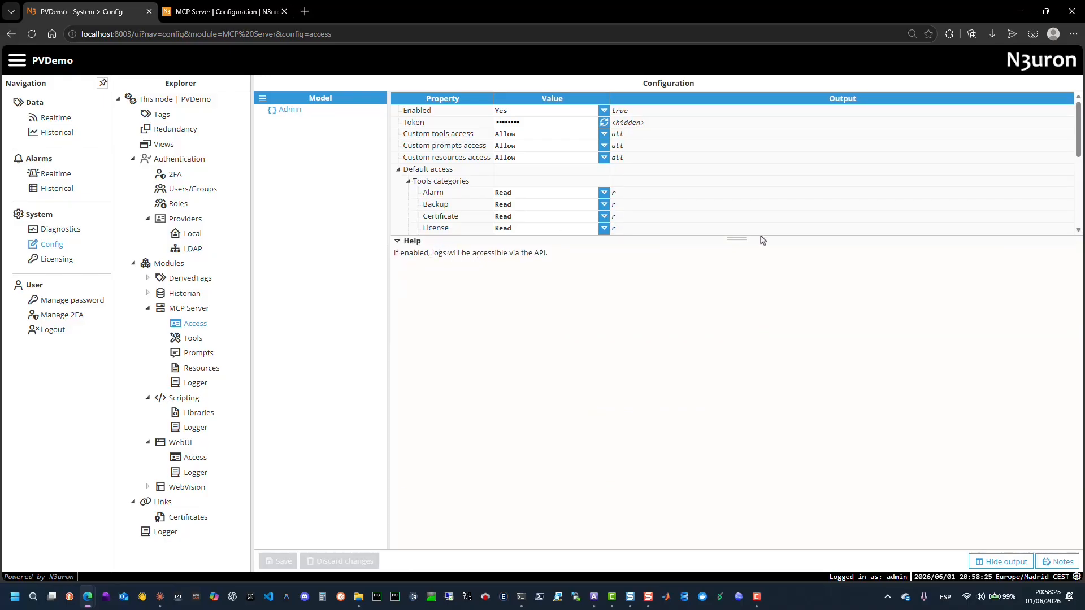
left_click_drag(742, 242, 741, 367)
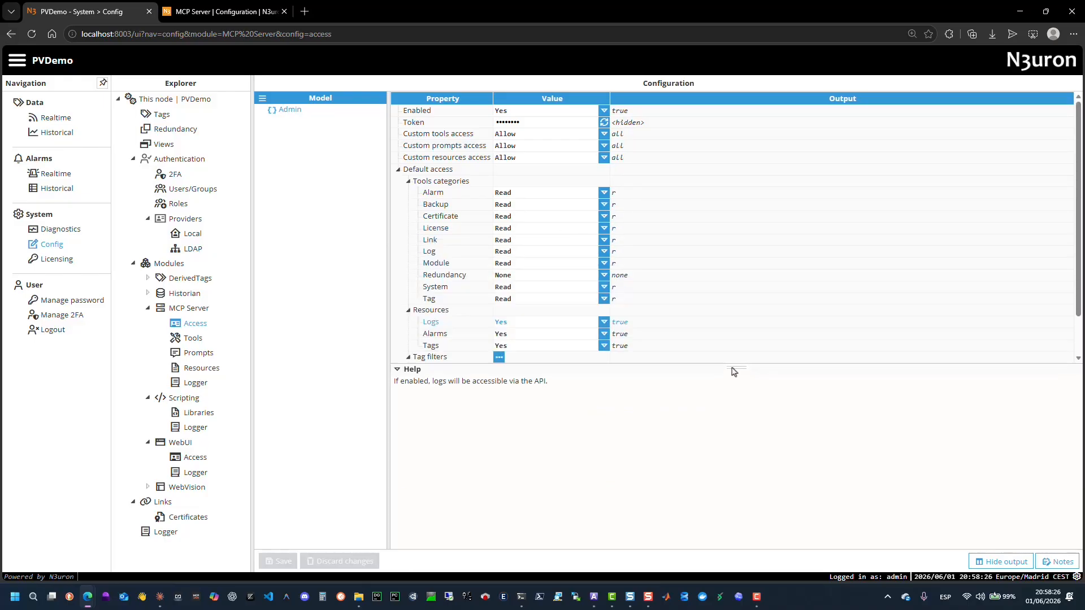
left_click(435, 336)
left_click(435, 347)
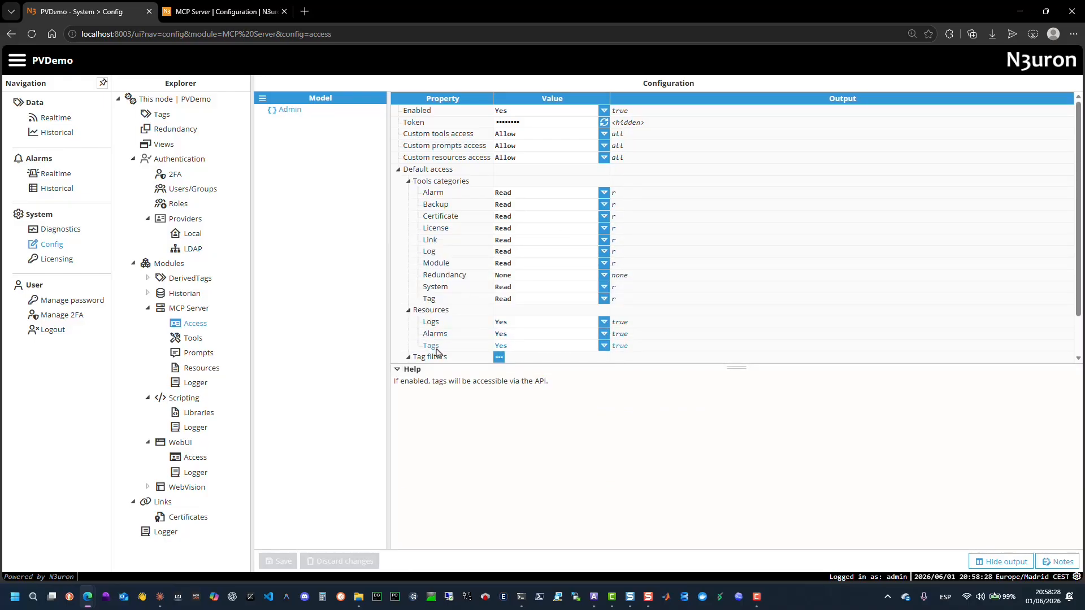
Open the MCP Server's custom tools list and view the ops_alarm_analyze_patterns tool configuration.
left_click(191, 339)
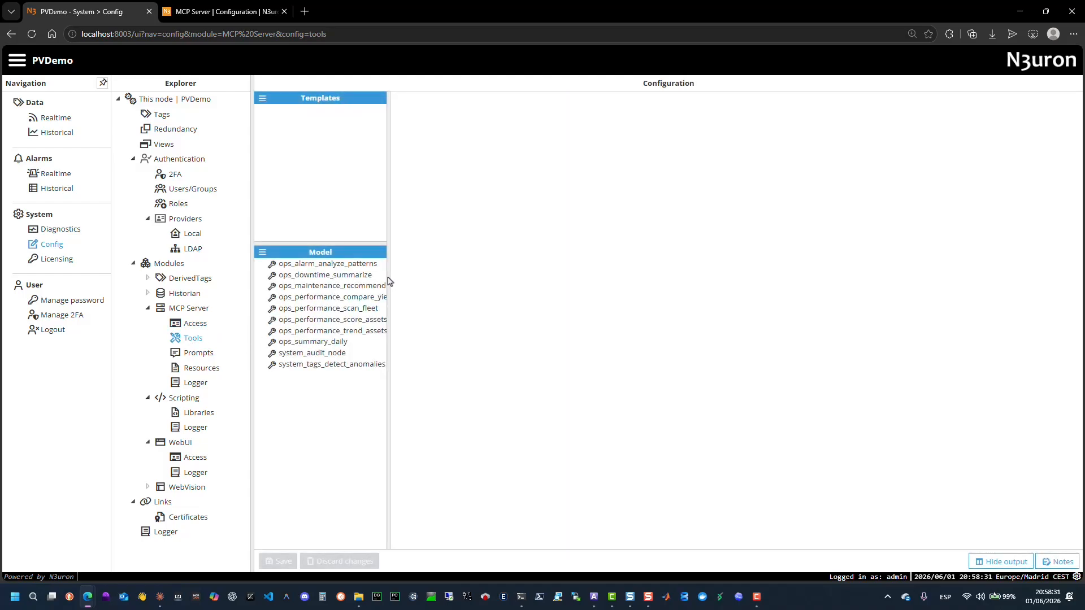
left_click_drag(389, 281, 491, 273)
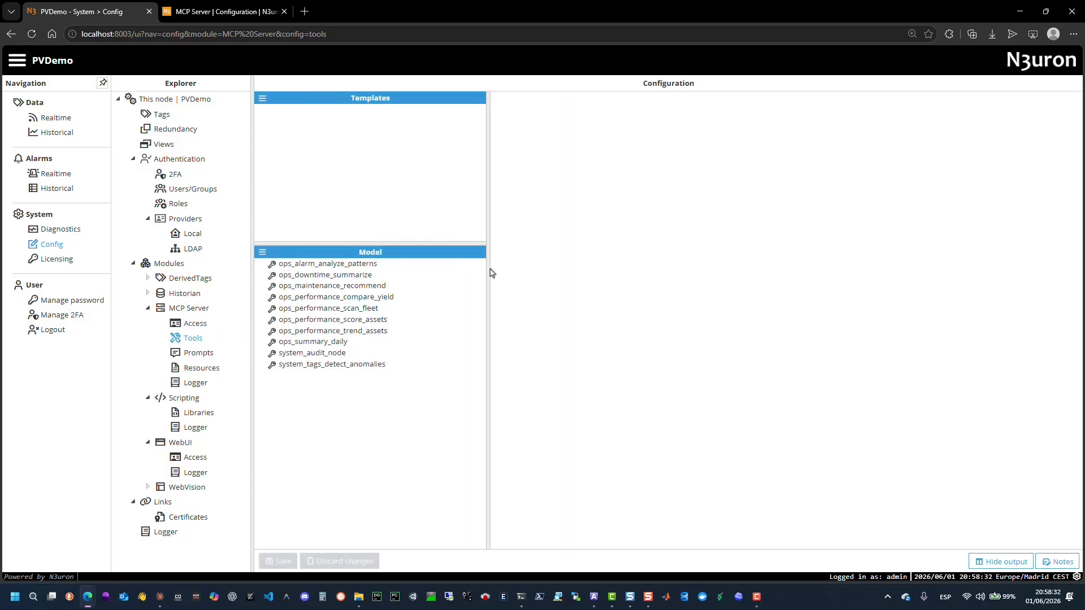
left_click(351, 265)
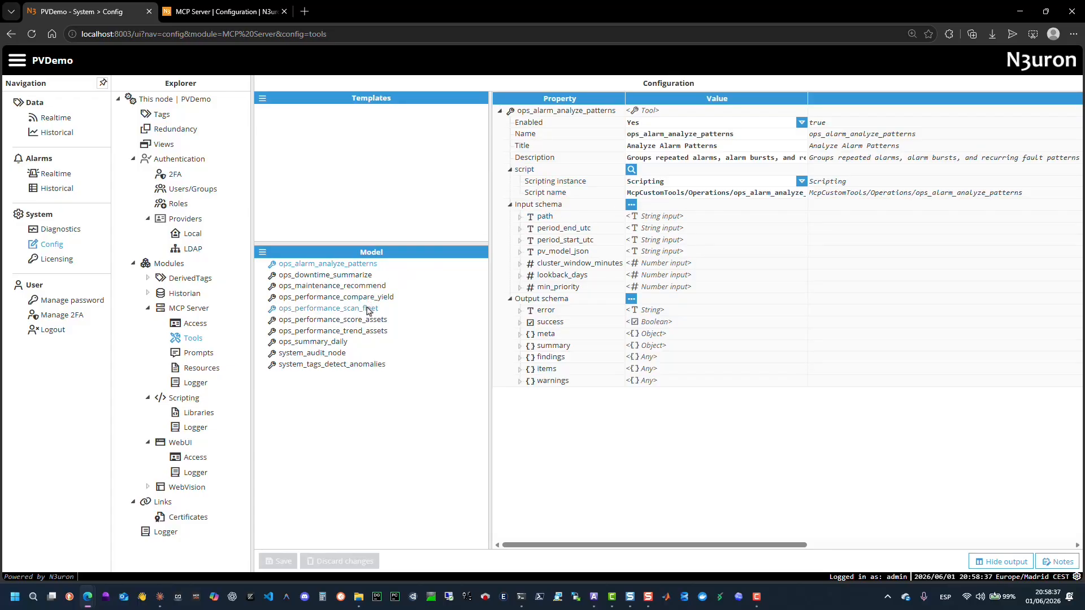
Browse through each custom tool in the MCP Server's tools list to view its configuration.
left_click(339, 342)
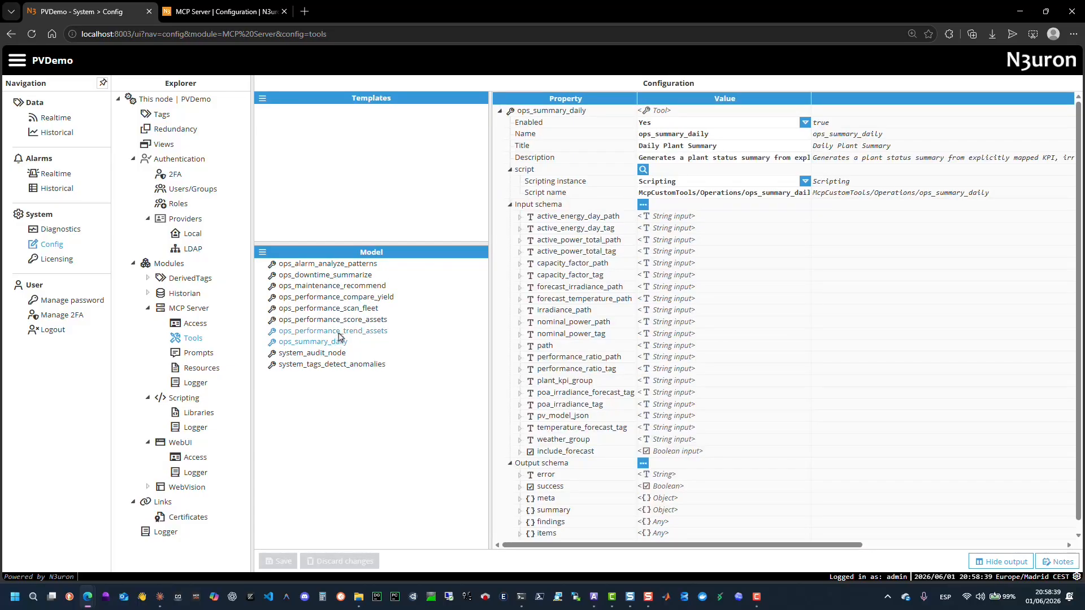
left_click(344, 309)
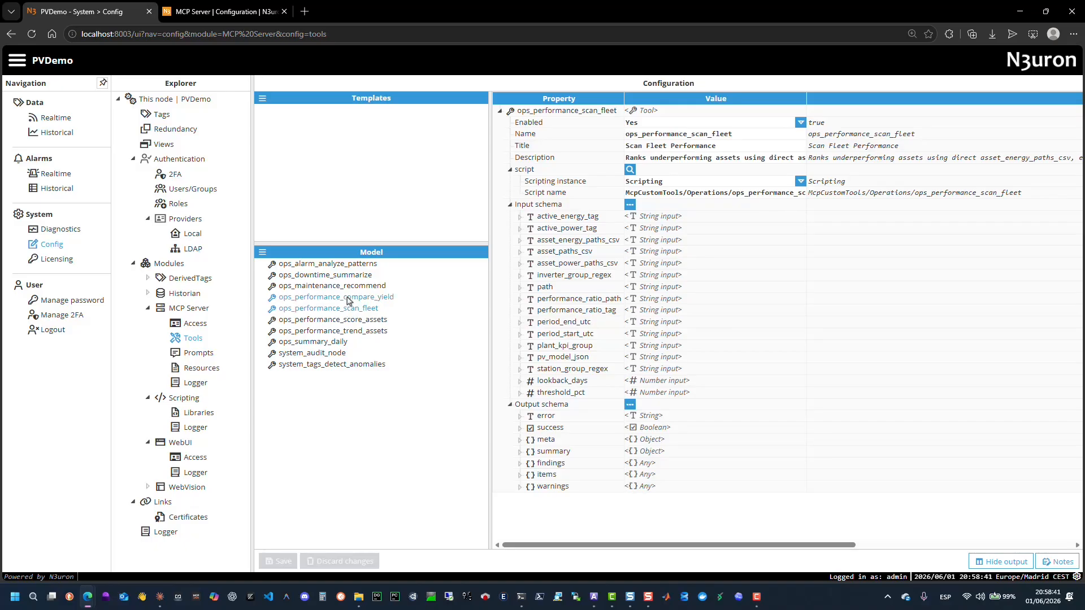
left_click(348, 299)
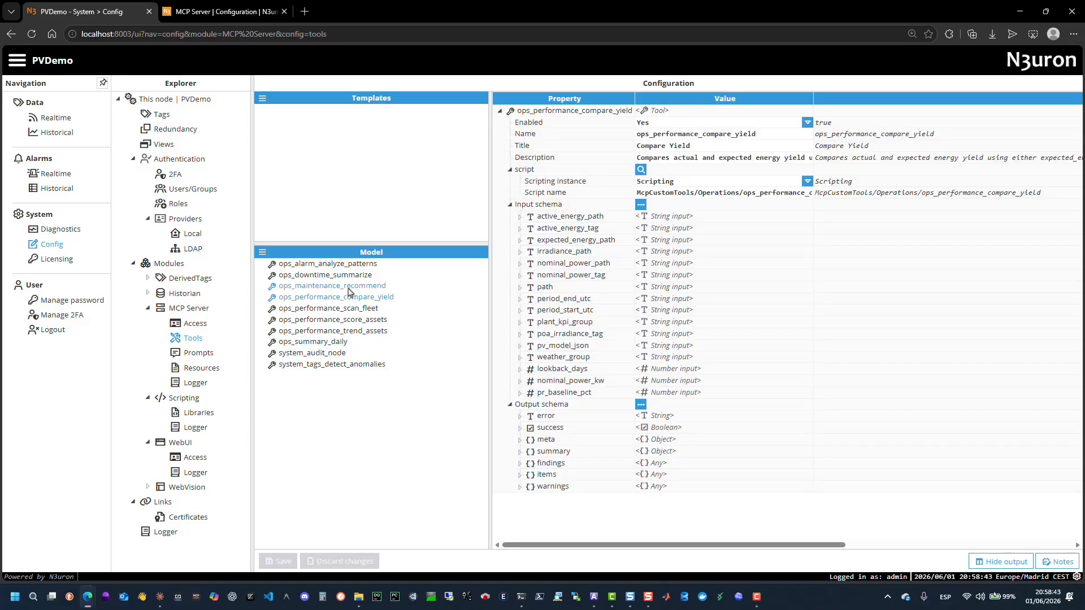
left_click(348, 287)
left_click(350, 276)
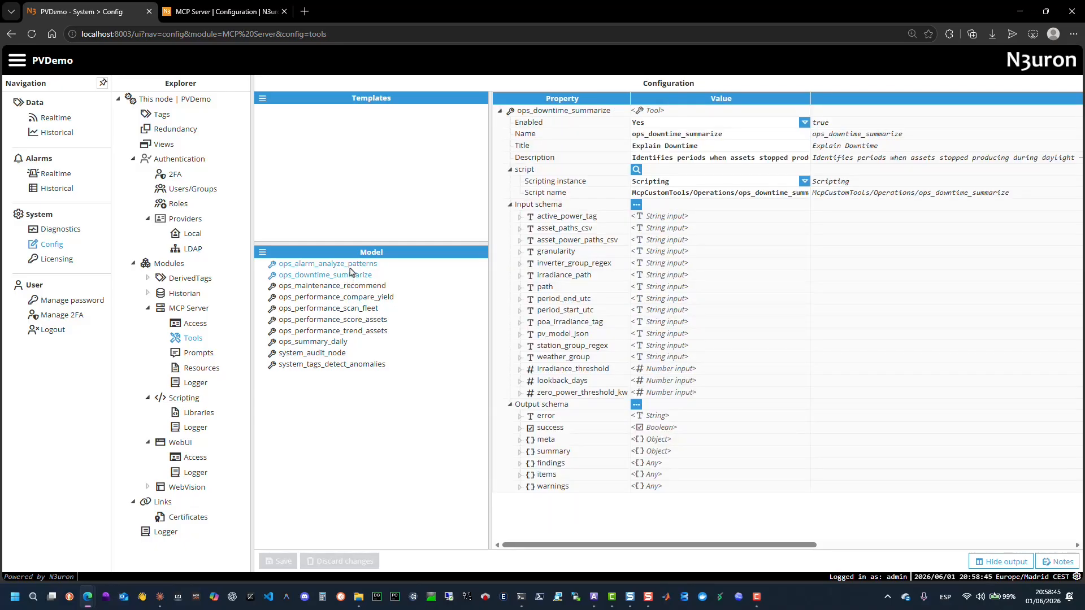
left_click(350, 269)
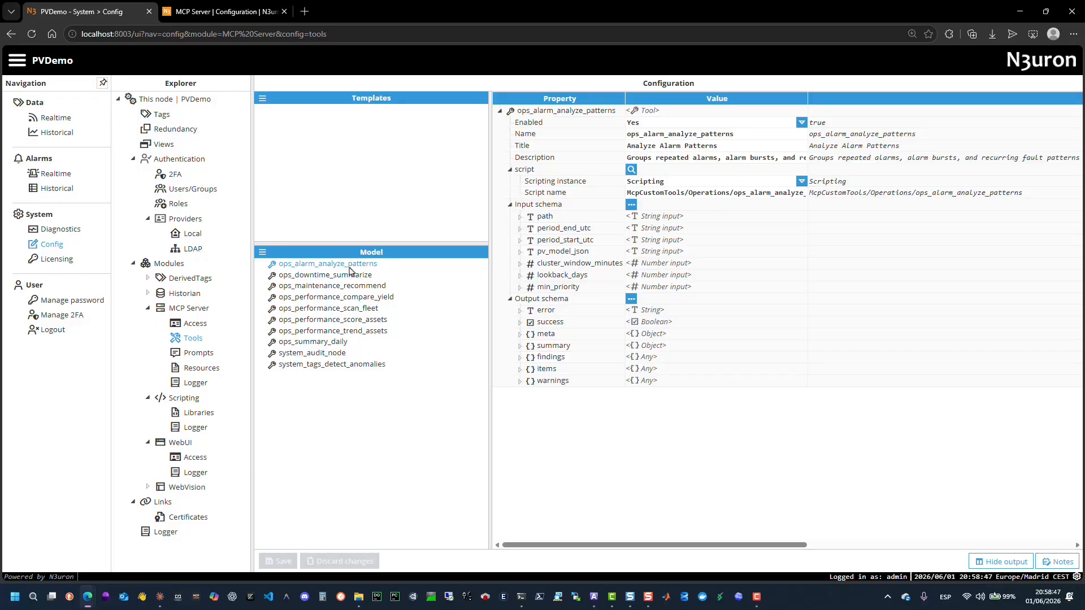
left_click(326, 366)
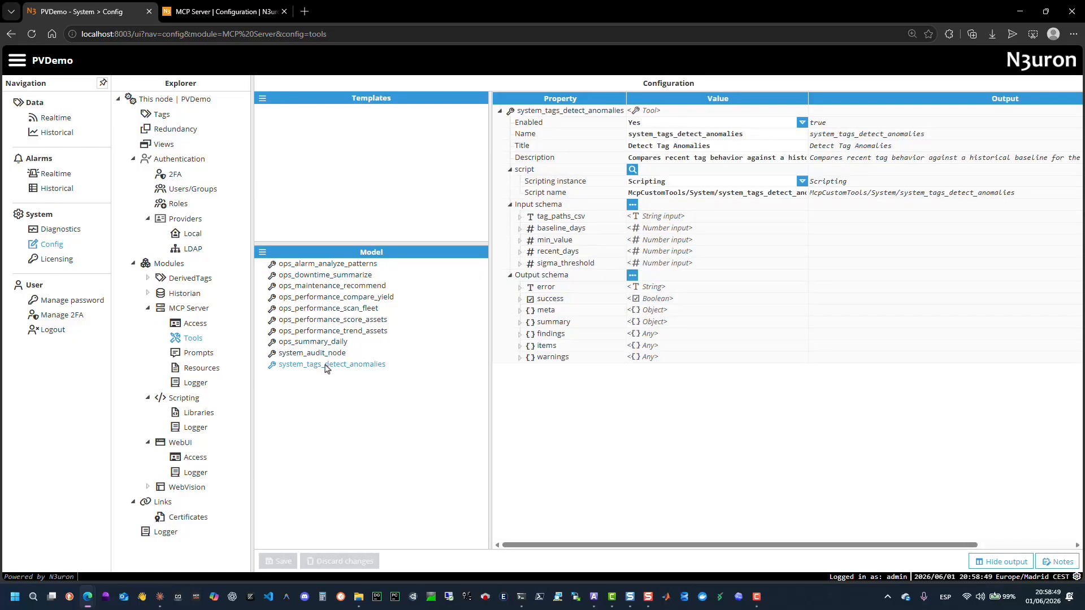
left_click(328, 353)
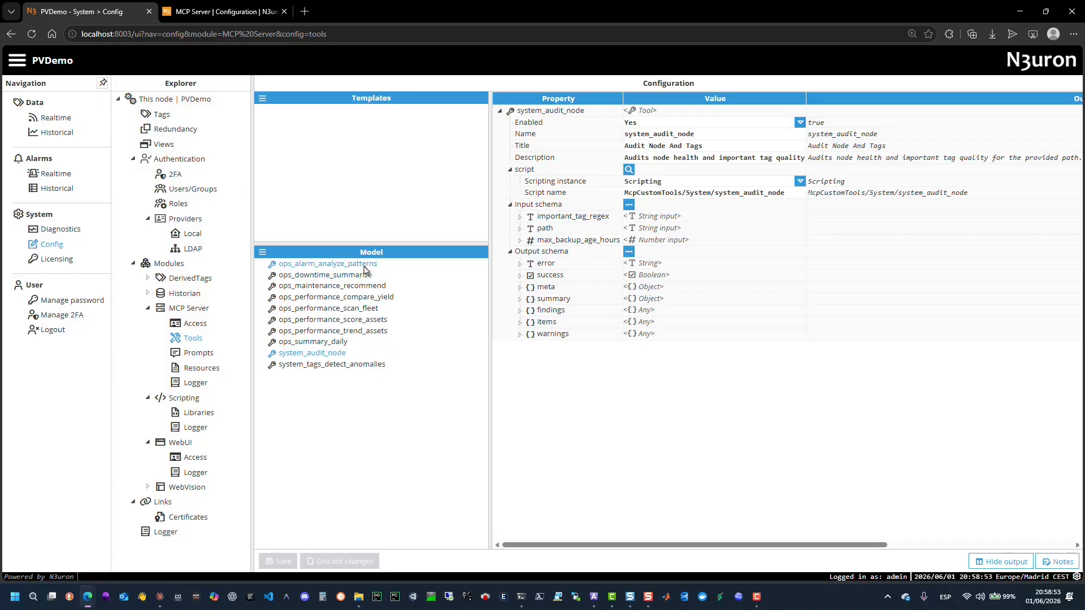
Widen the configuration panel and expand the system_audit_node tool's input schema parameters to inspect their settings.
left_click_drag(490, 258, 452, 258)
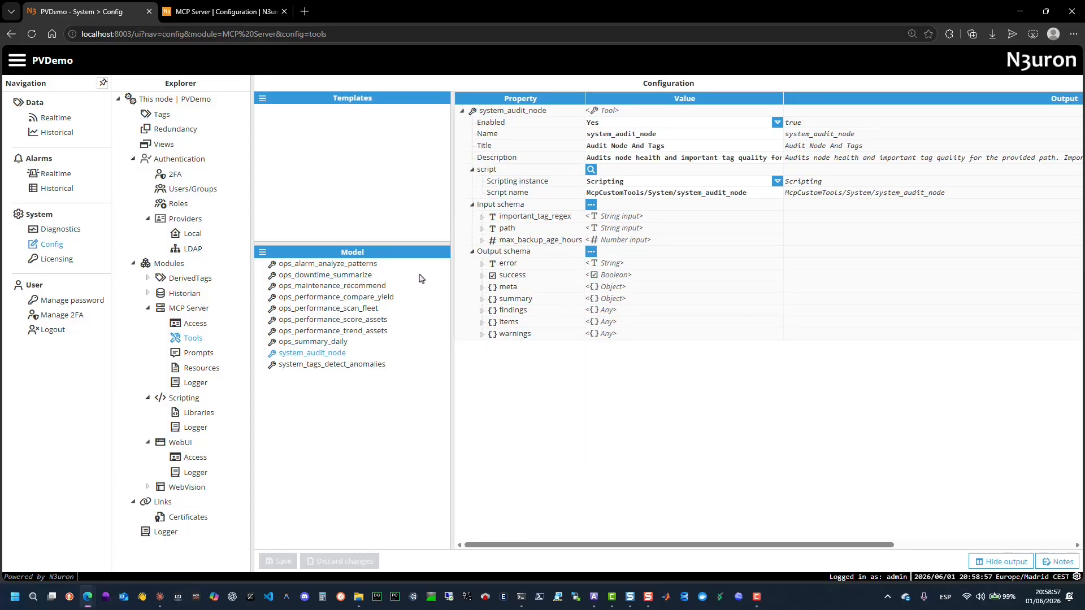
left_click(482, 229)
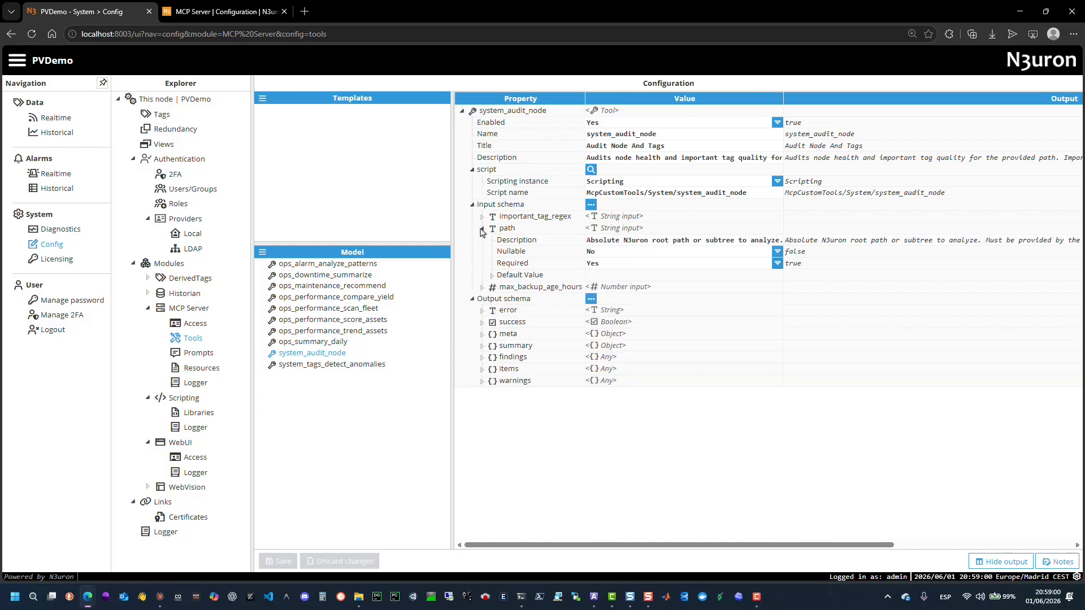
left_click(492, 275)
left_click(482, 299)
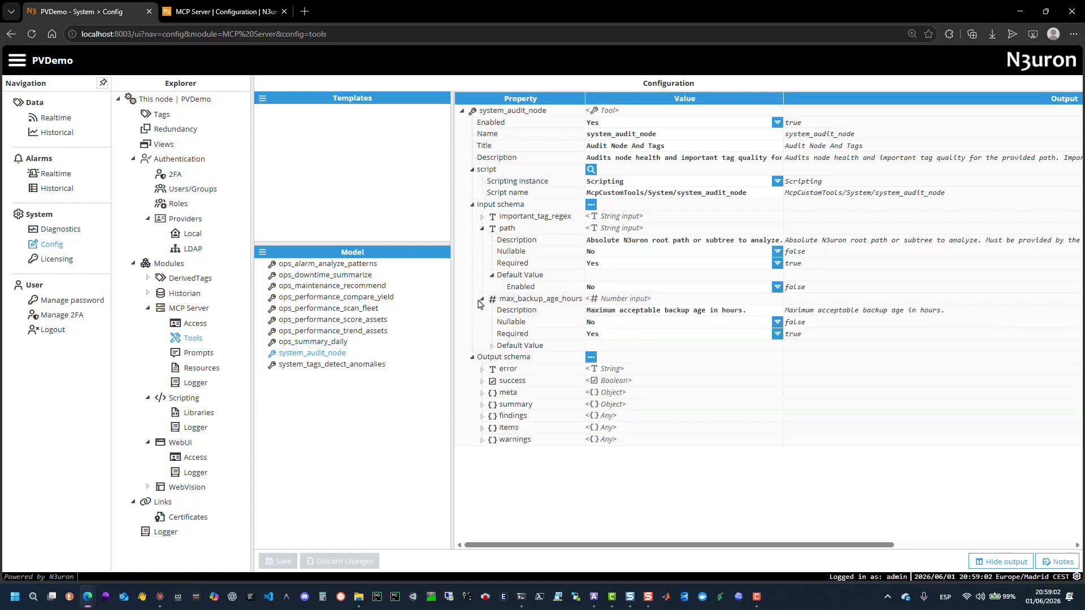
left_click(482, 217)
left_click(492, 263)
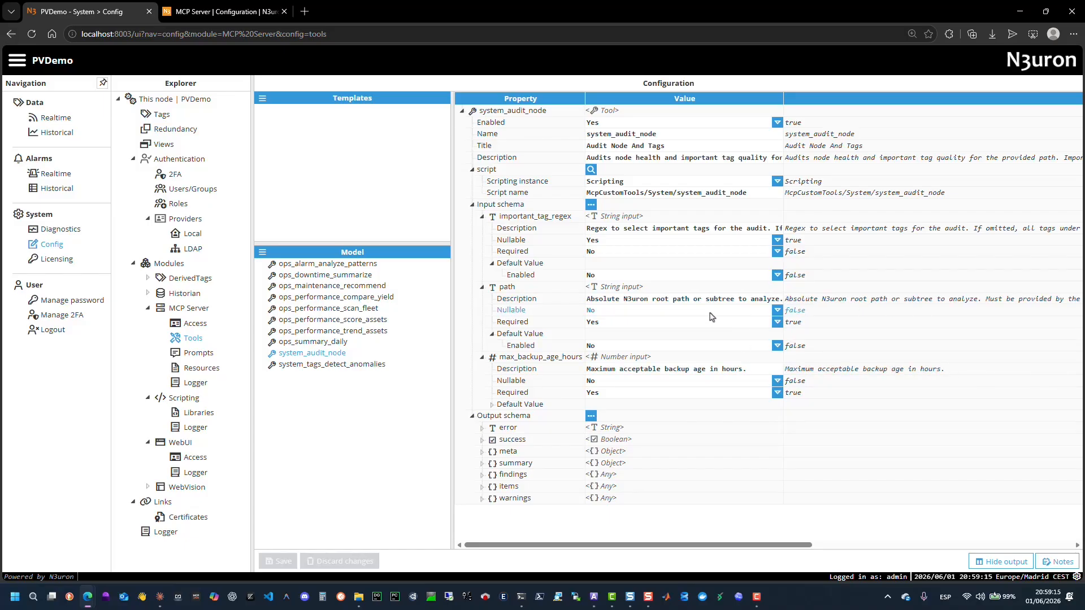
Inspect the system_audit_node tool's name, title and description, and browse the script selection dialog before cancelling it.
left_click(680, 136)
left_click(700, 146)
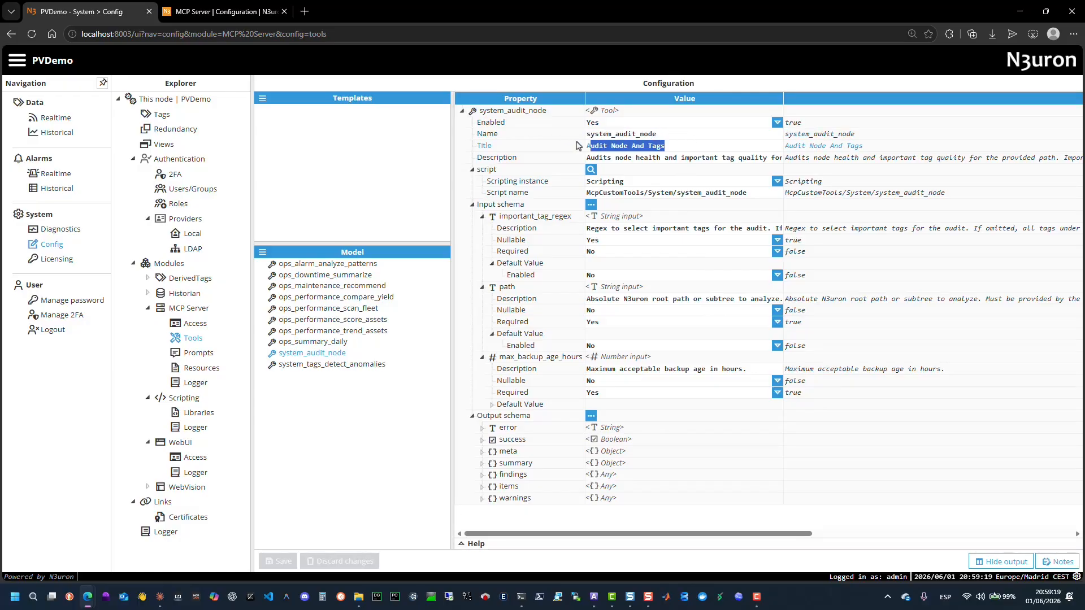
left_click_drag(759, 158, 592, 159)
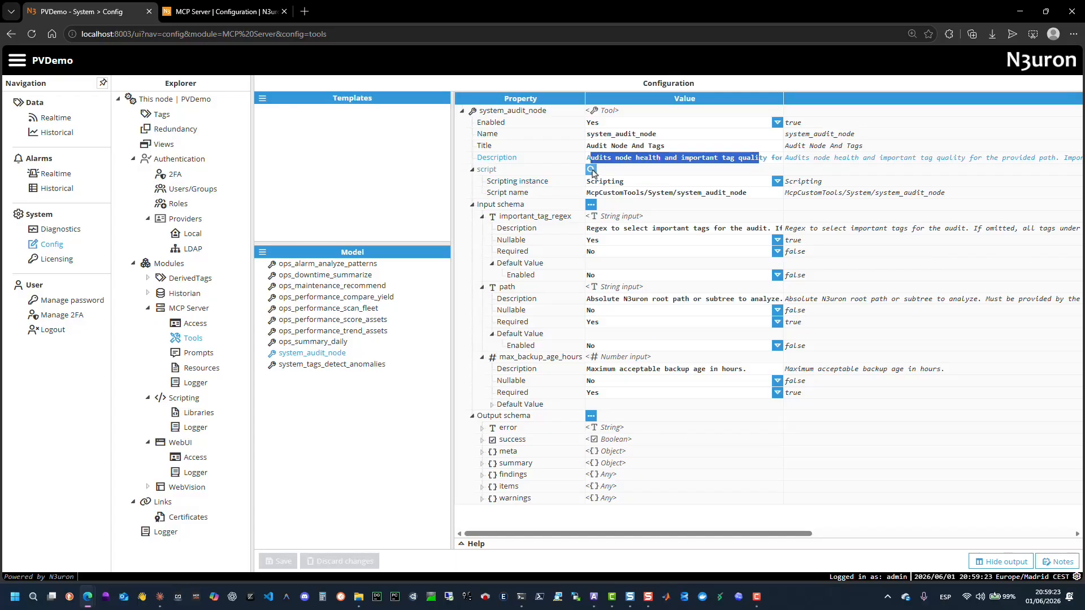
left_click(590, 169)
left_click(288, 194)
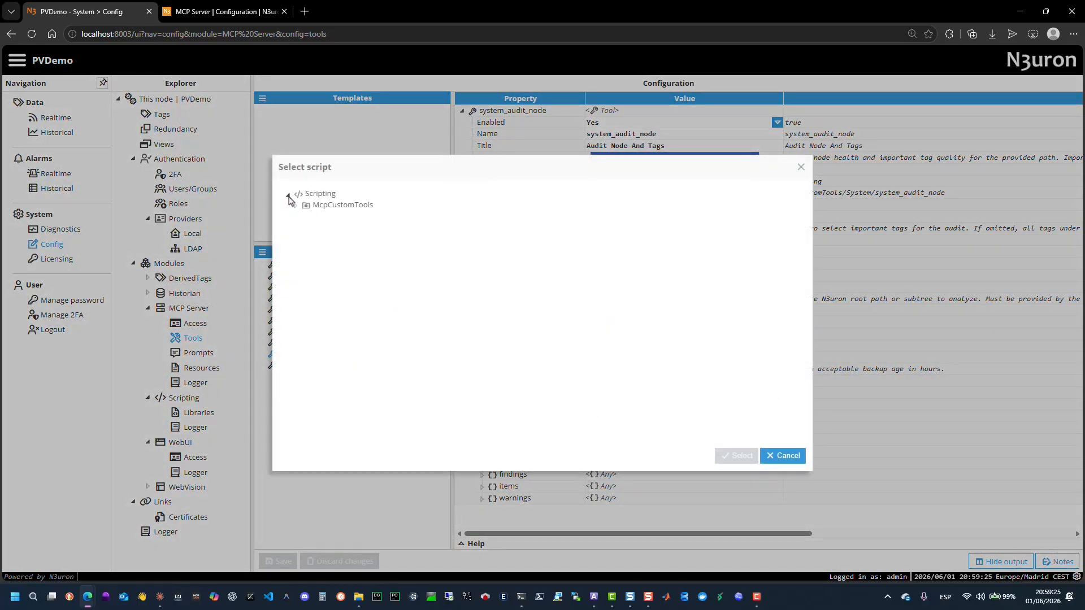
double_click(309, 207)
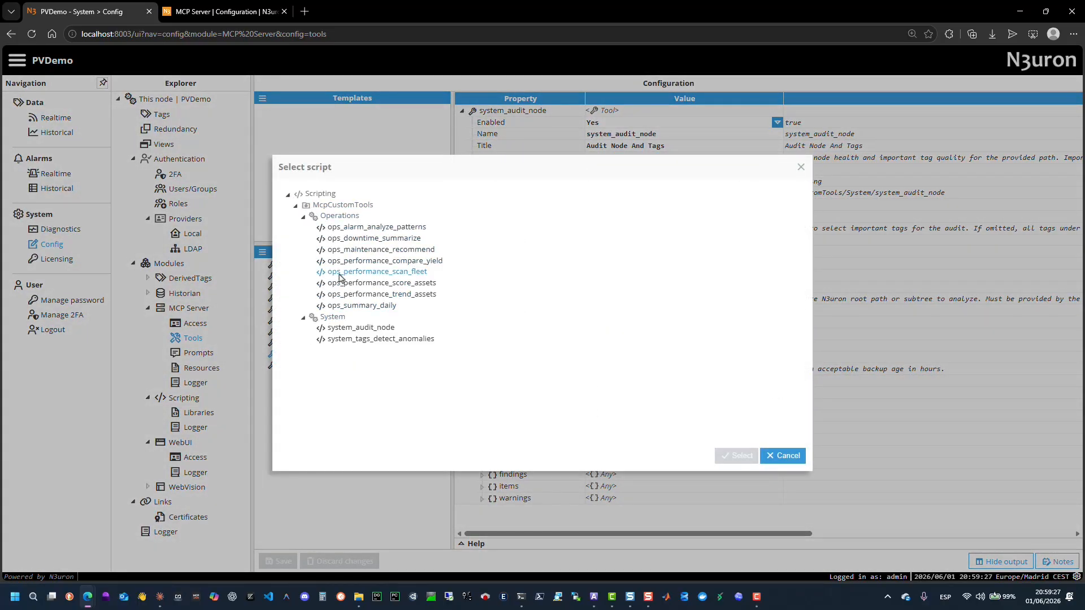
left_click(789, 457)
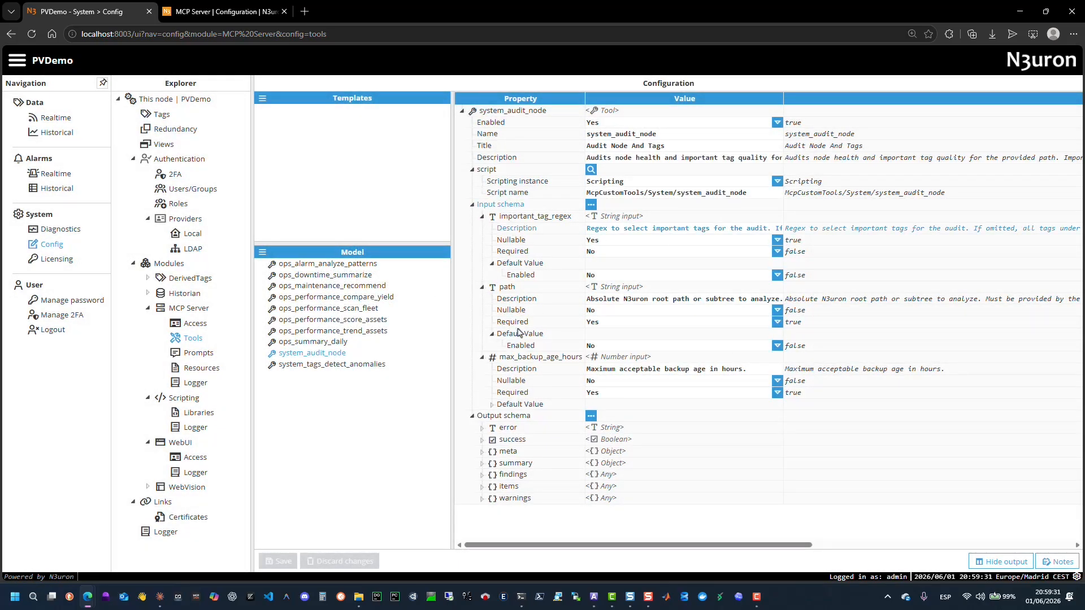
Expand the system_audit_node tool's output schema fields and nested summary properties to review their settings.
left_click(482, 427)
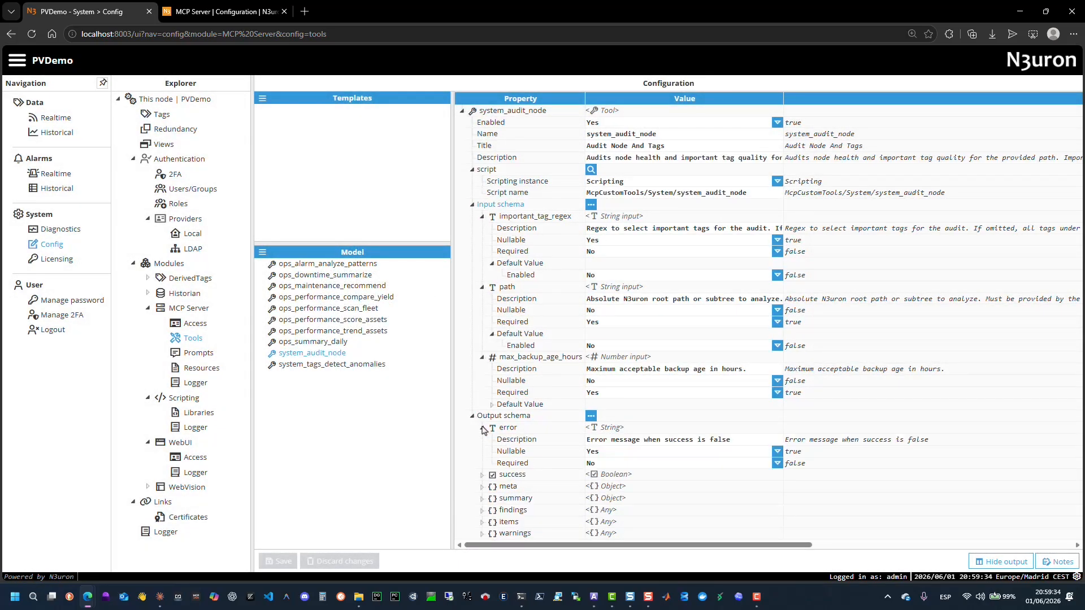
left_click(483, 476)
scroll(506, 481, "down", 1)
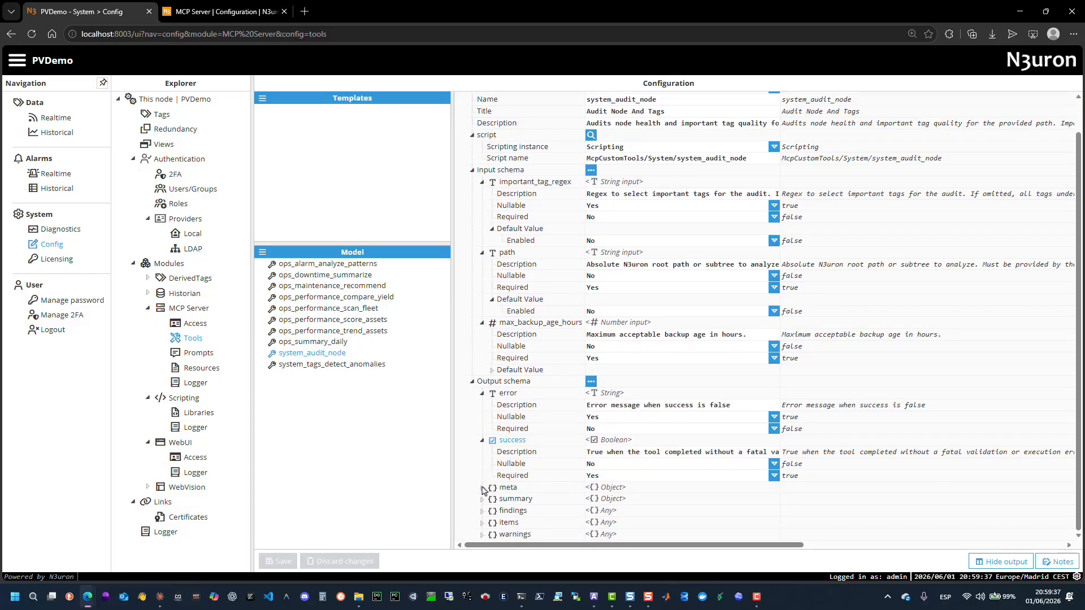
left_click(482, 488)
scroll(487, 494, "down", 1)
left_click(489, 501)
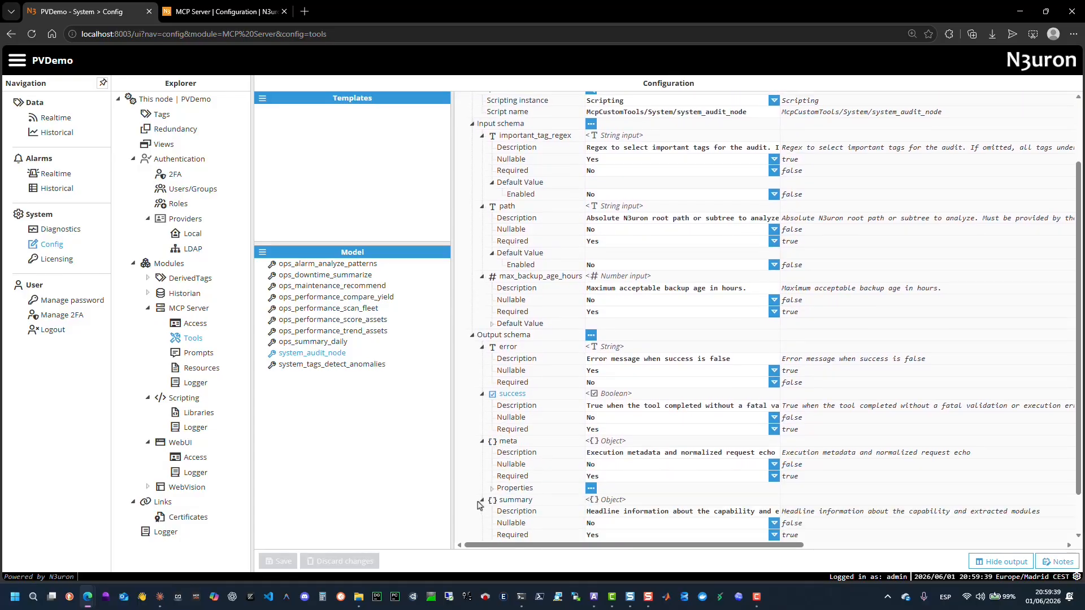
scroll(490, 503, "down", 1)
left_click(491, 500)
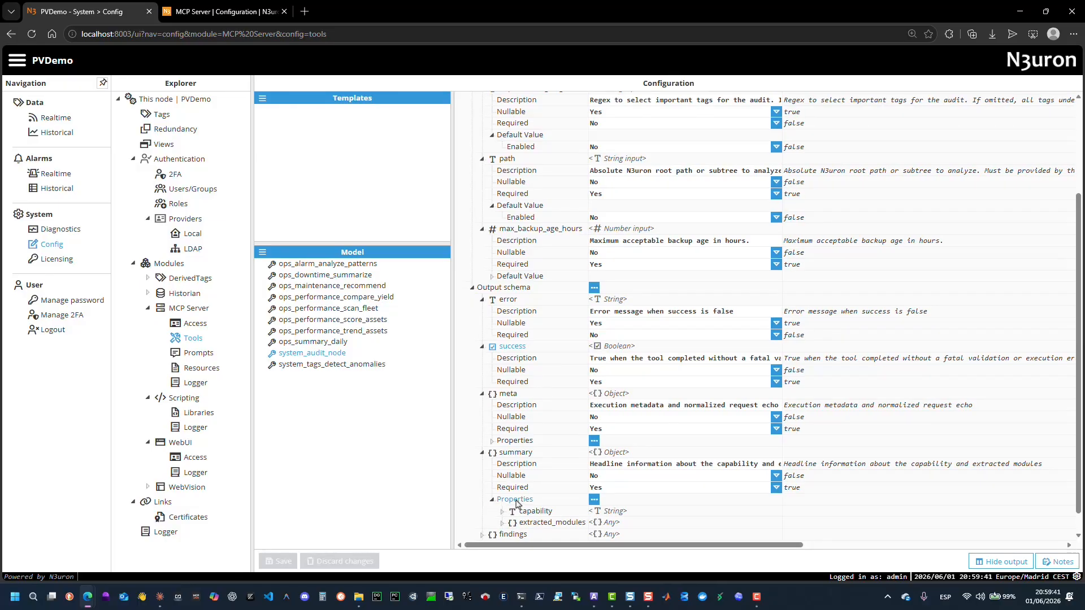
scroll(492, 503, "down", 1)
scroll(542, 485, "down", 1)
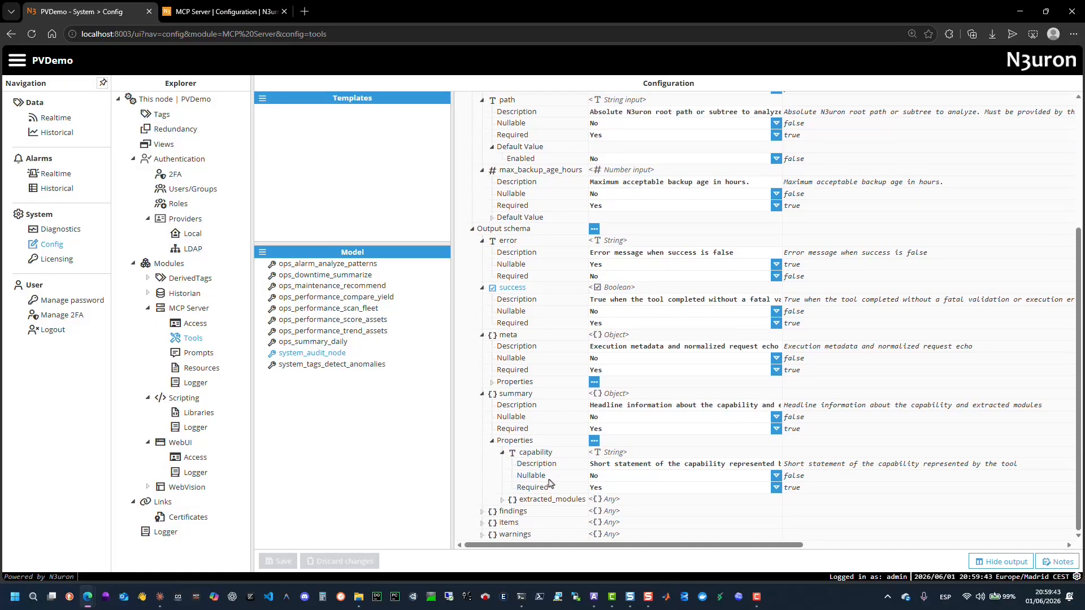
left_click(502, 500)
scroll(565, 486, "down", 1)
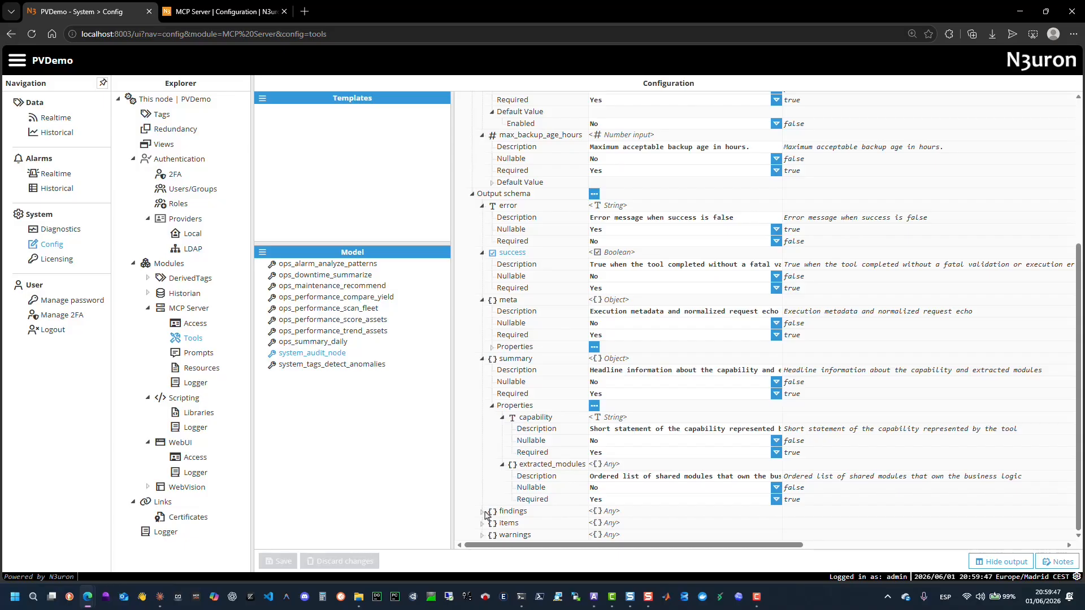
Open the MCP Server's prompts and expand the find_worst_assets prompt's arguments to review their descriptions.
left_click(204, 353)
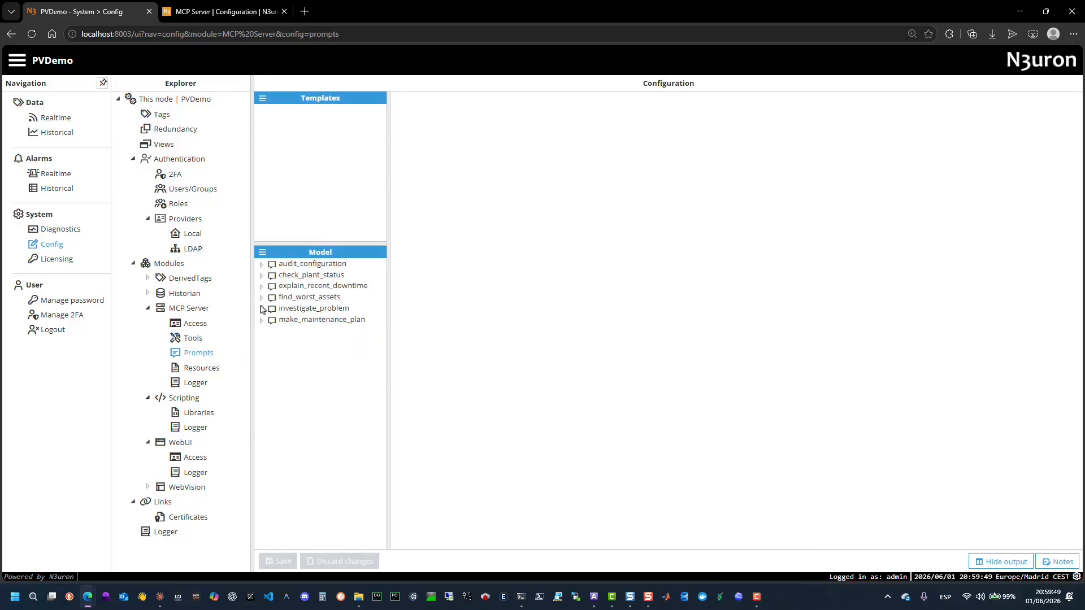
left_click(296, 299)
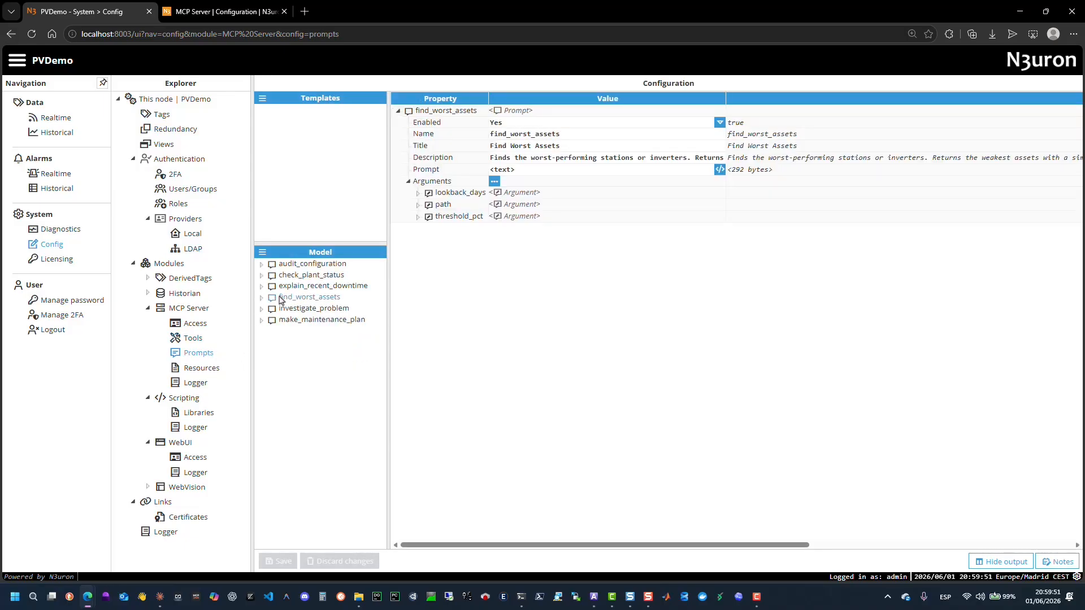
double_click(297, 298)
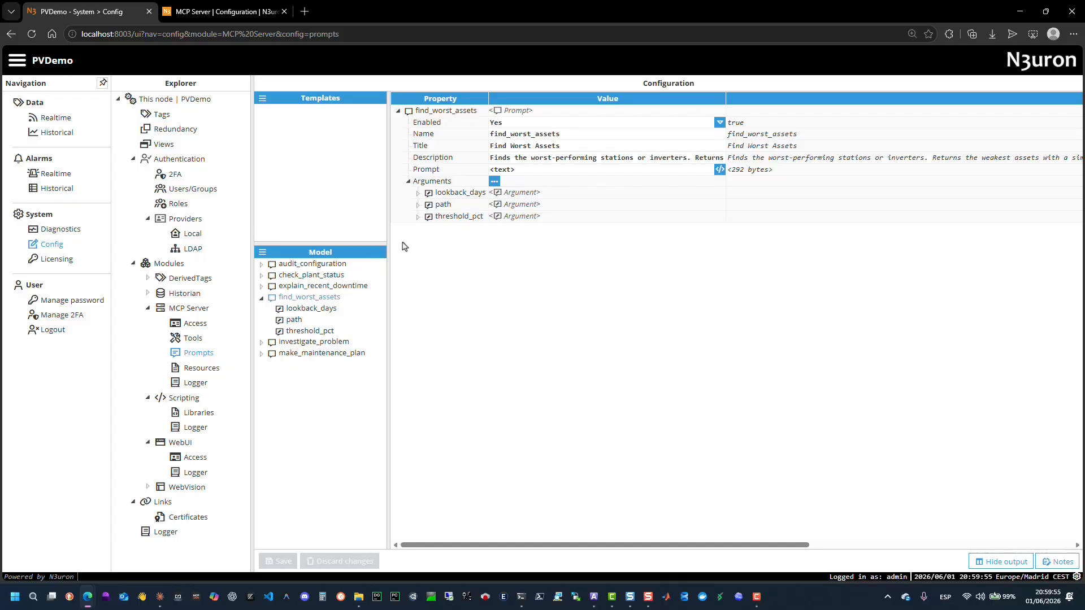
left_click(418, 193)
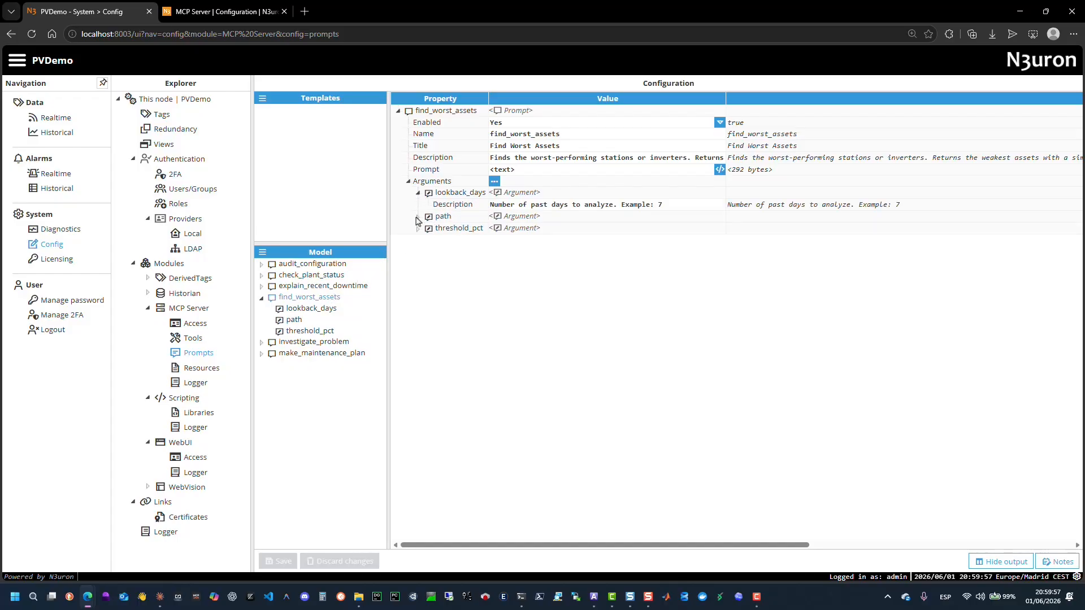
left_click(419, 217)
left_click(418, 240)
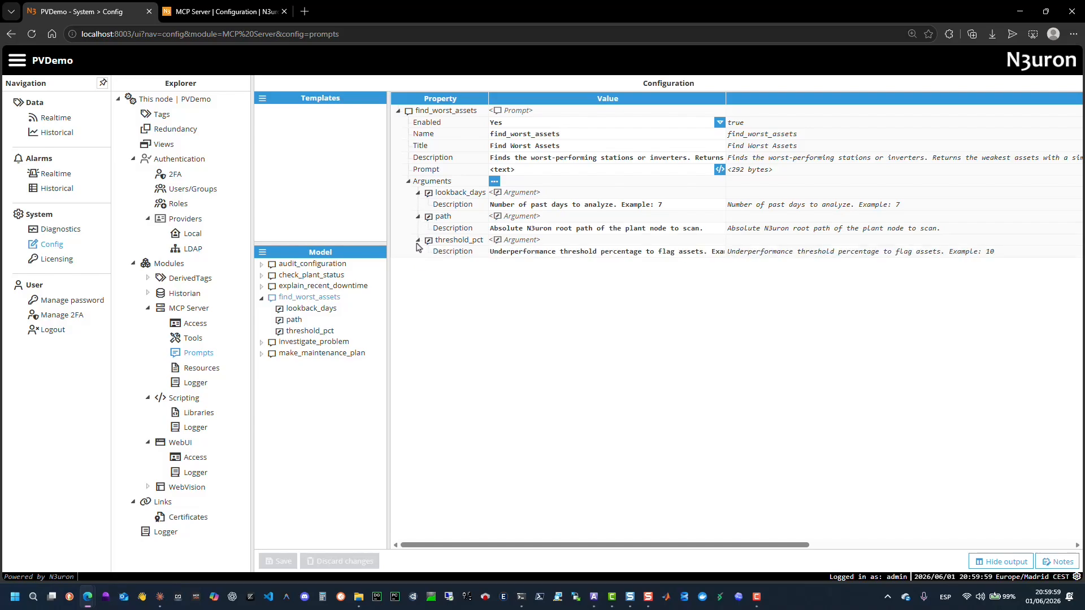
Open the find_worst_assets prompt text in the editor, read its help on argument placeholders, and discard.
left_click(720, 169)
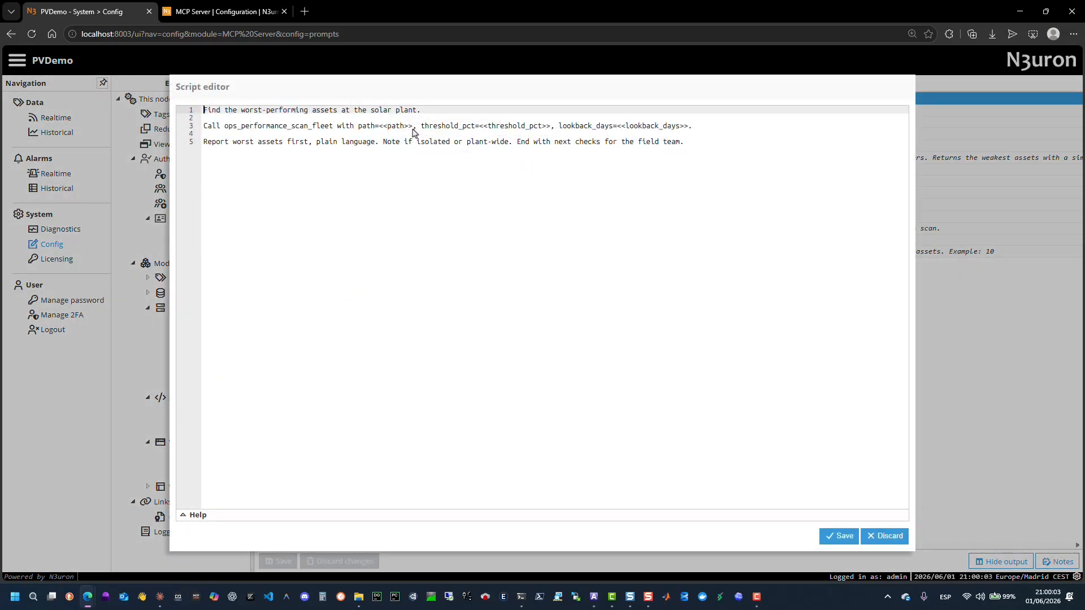
left_click_drag(413, 127, 384, 127)
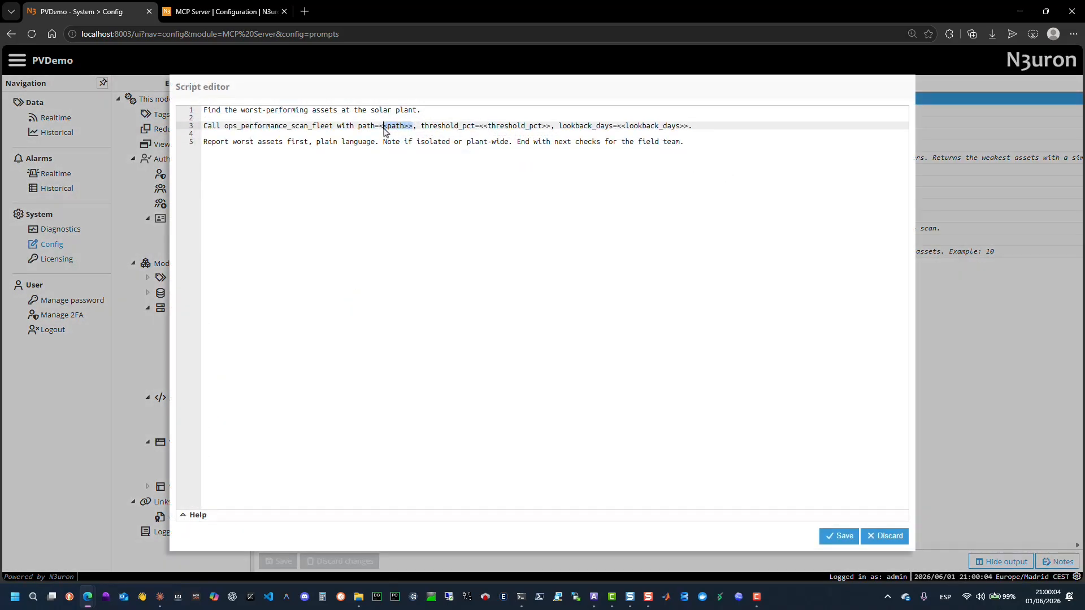
left_click(199, 516)
left_click_drag(543, 454, 550, 270)
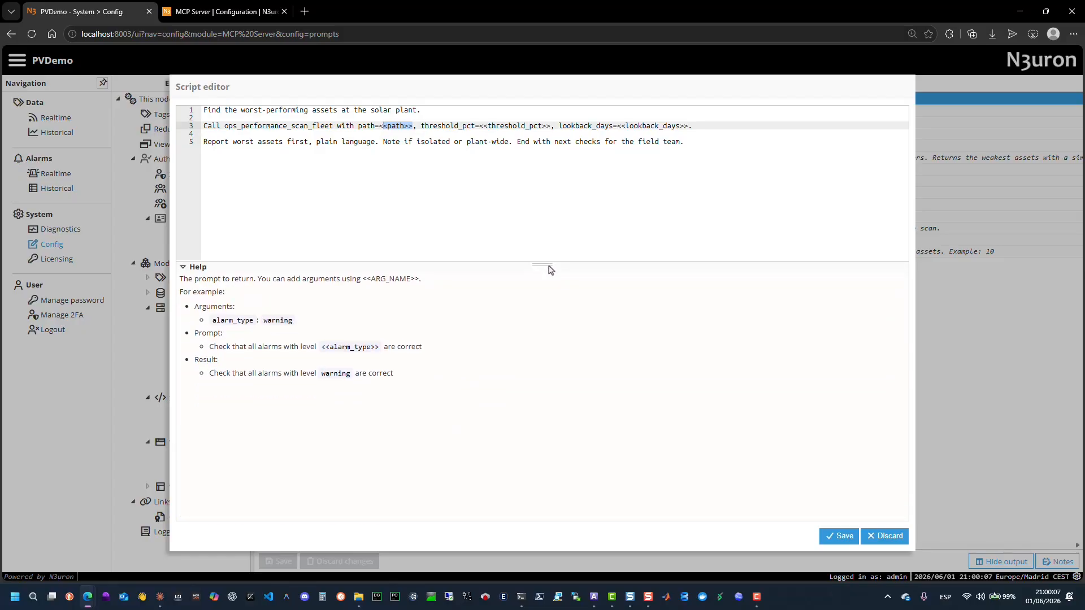
left_click(886, 540)
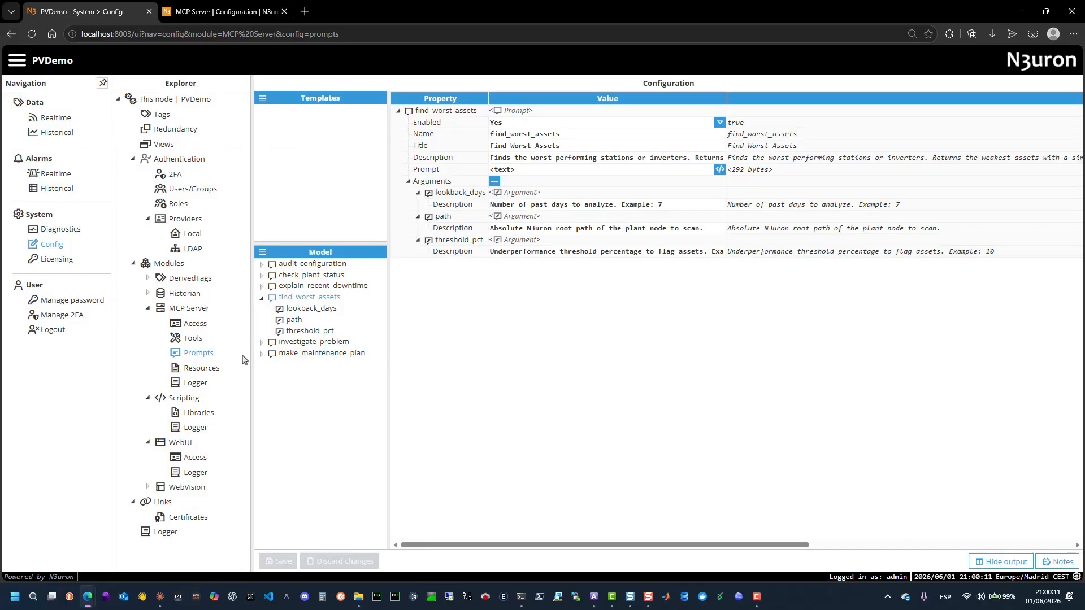
Open the MCP Server's resources and inspect the Xantrex_GT500 datasheet resource and its file and model options.
left_click(212, 371)
left_click(318, 111)
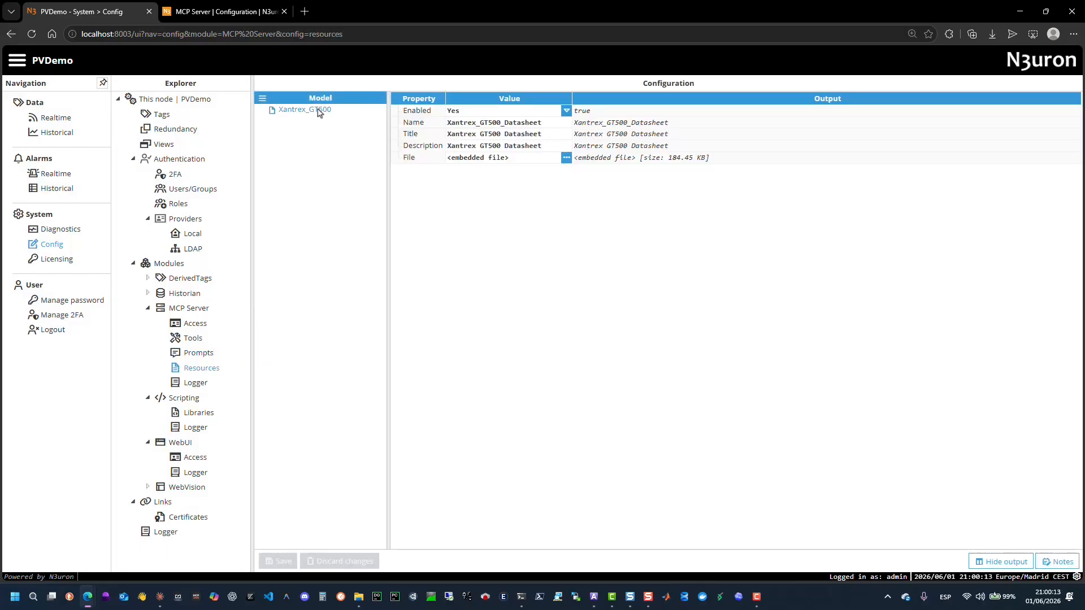
left_click(497, 122)
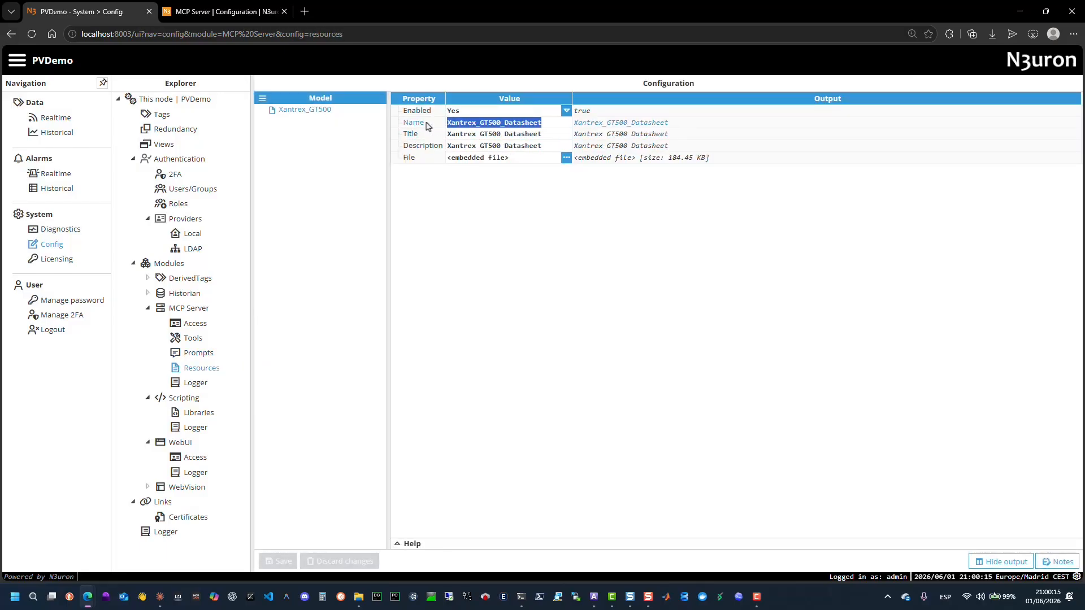
left_click(566, 158)
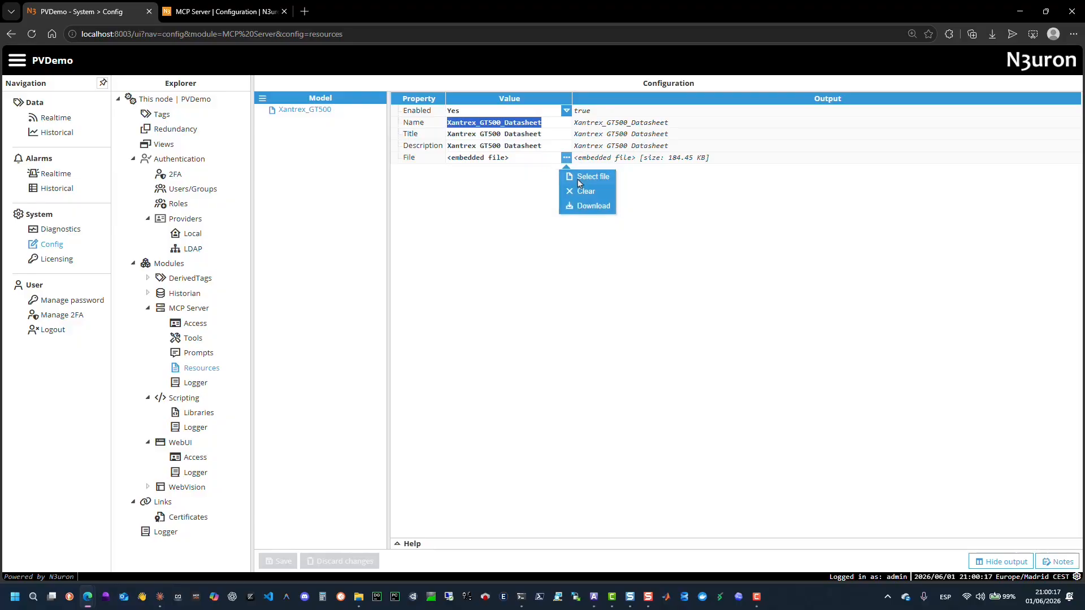
left_click(262, 98)
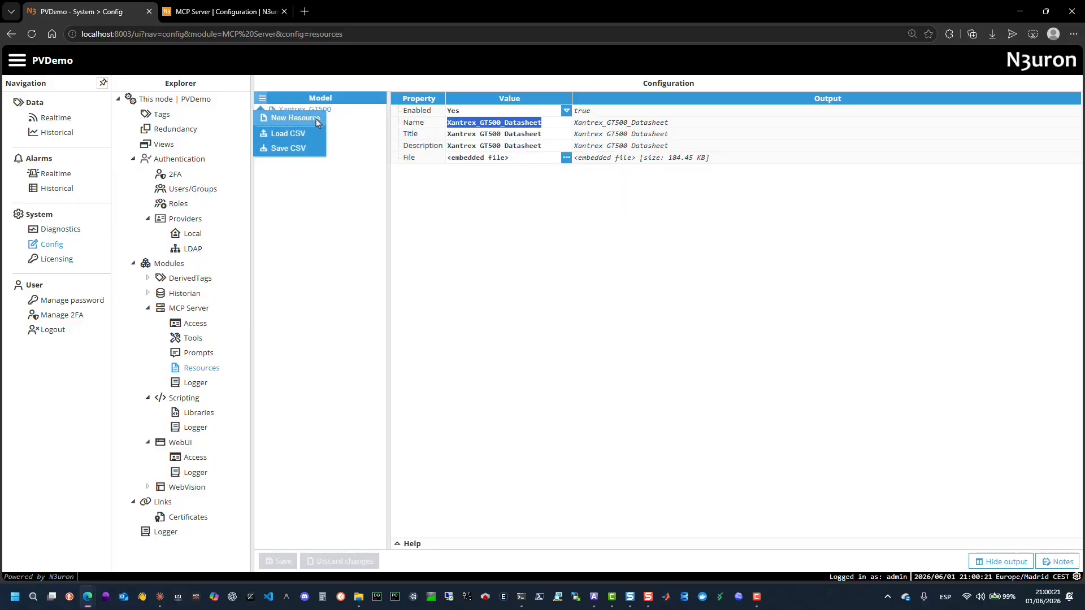
left_click(454, 185)
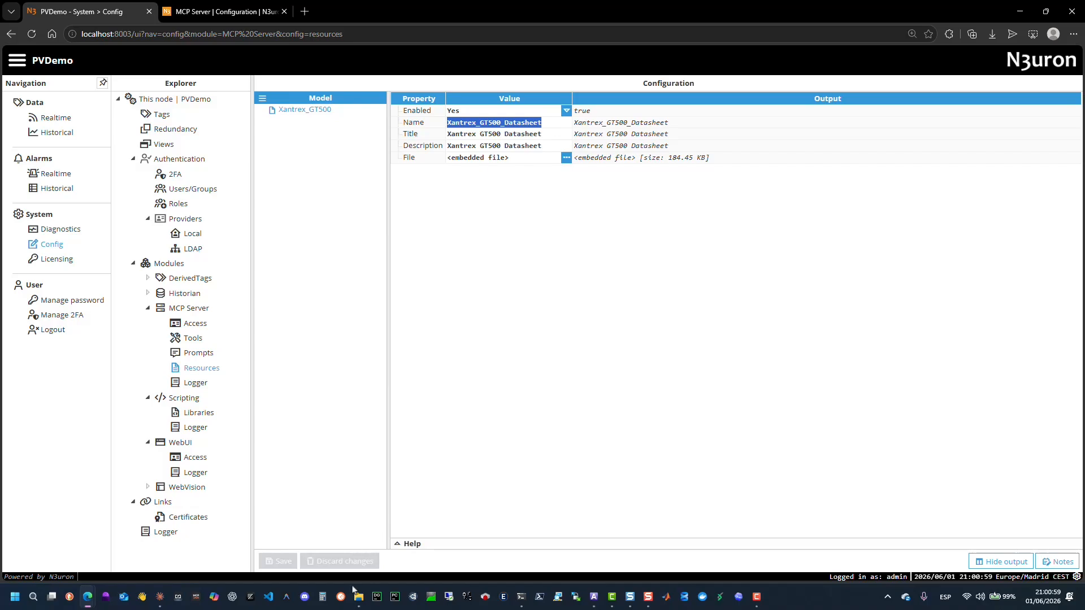
Open the Scripting module and expand the McpCustomTools folder with its Operations and System subfolders.
mouse_move(361, 600)
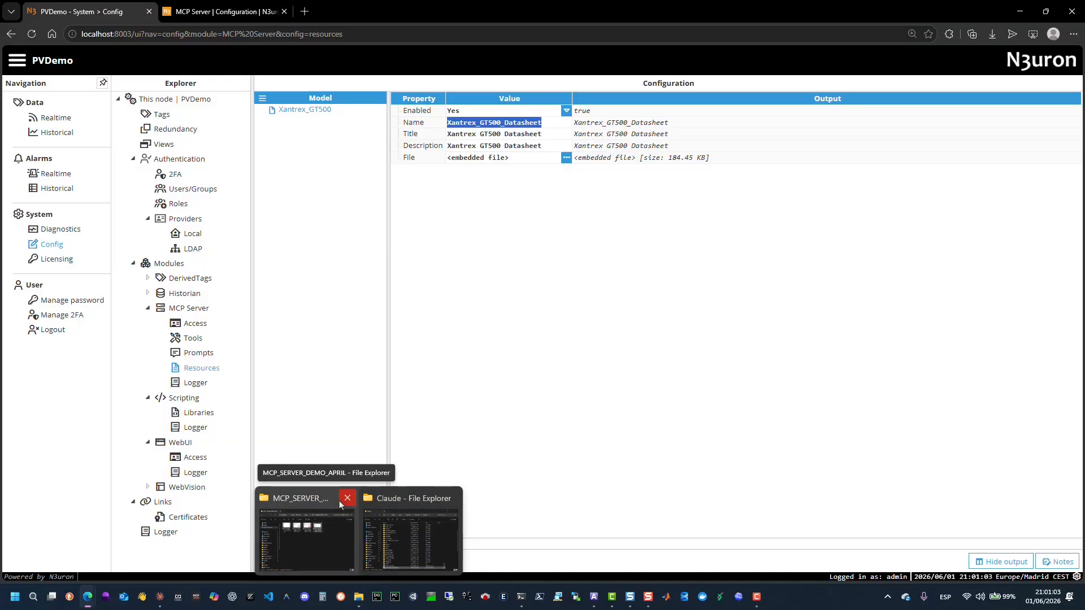
left_click(329, 436)
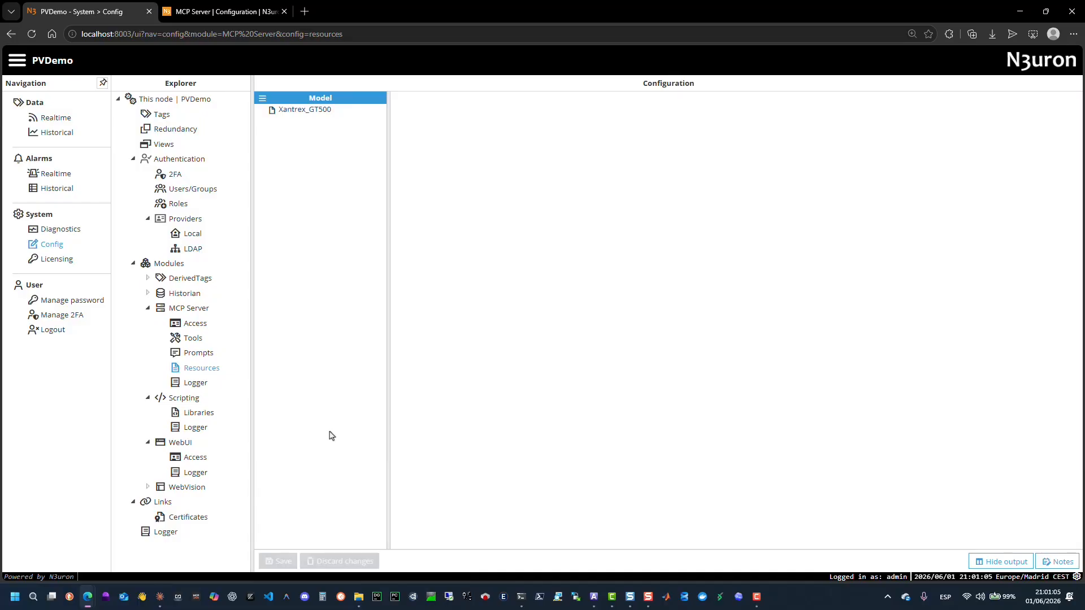
left_click(218, 402)
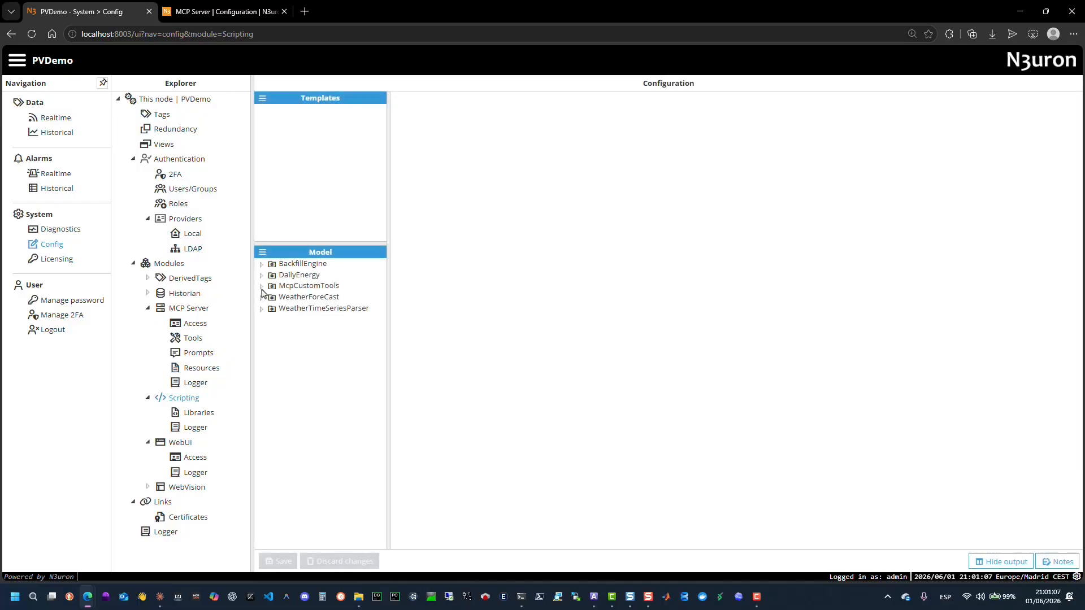
left_click(262, 287)
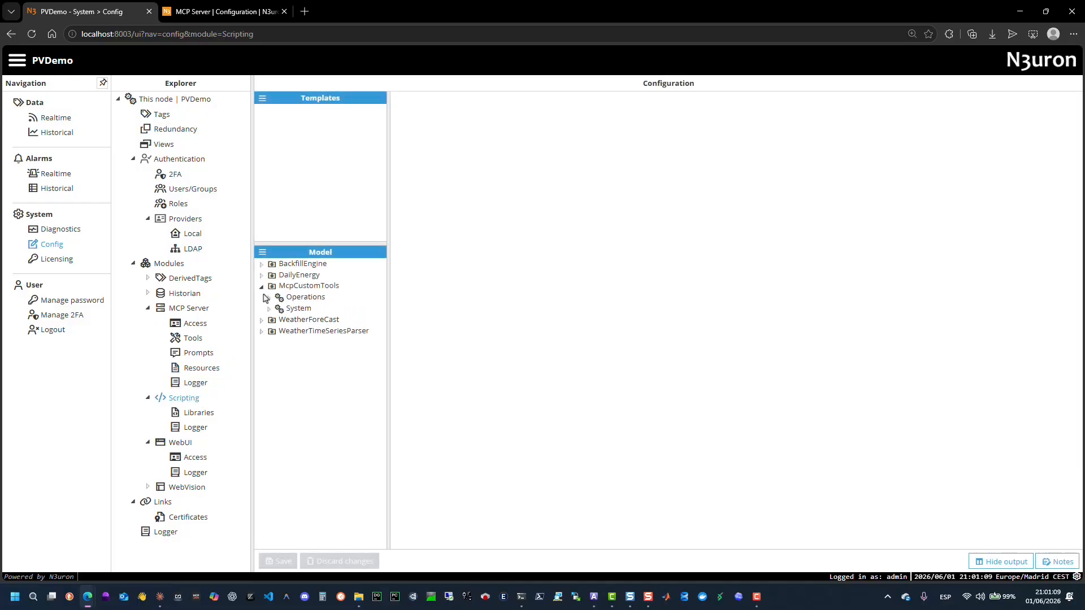
left_click(267, 298)
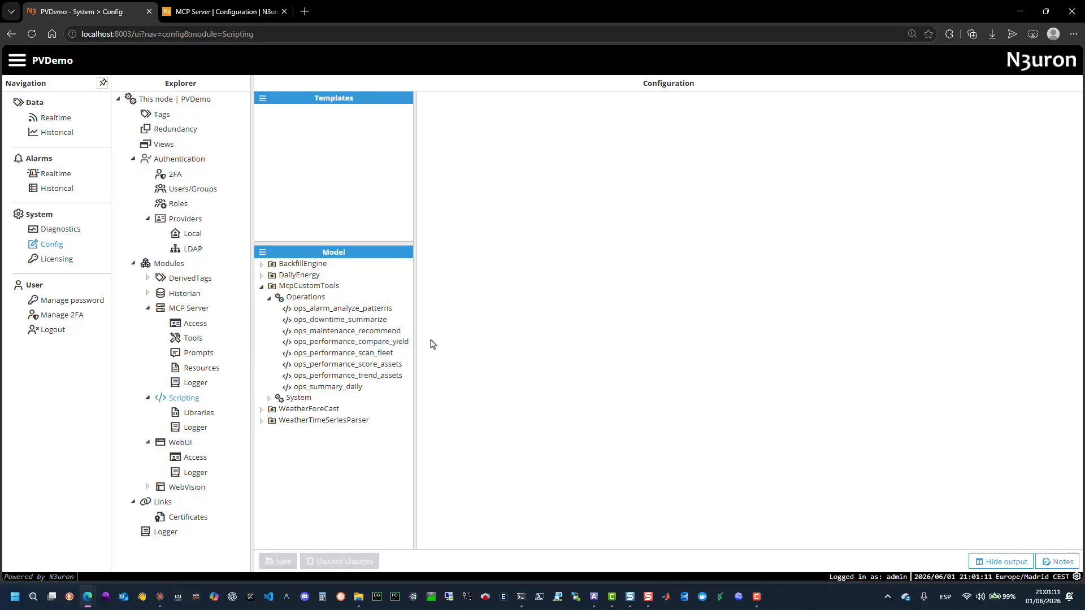
left_click(269, 398)
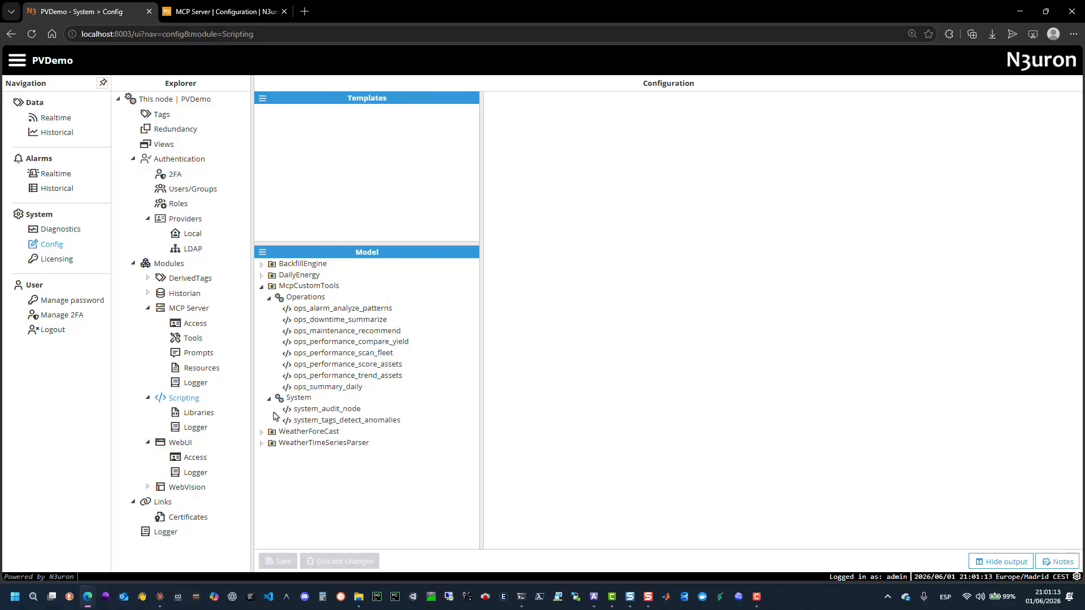
Open the ops_alarm_analyze_patterns script in the script editor, review its wrapper code, and discard.
left_click(338, 311)
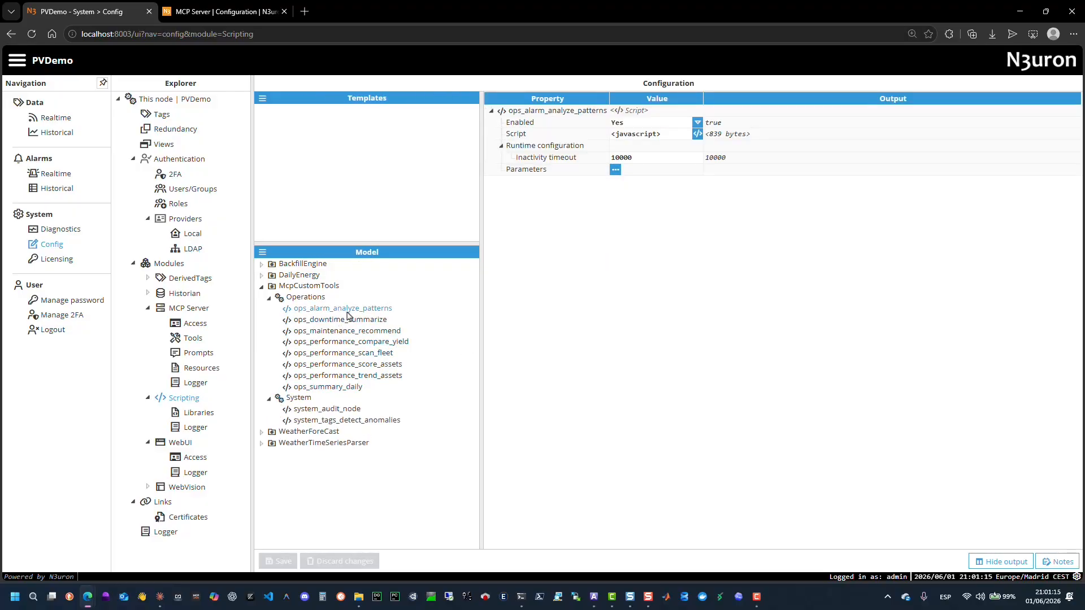
left_click(697, 134)
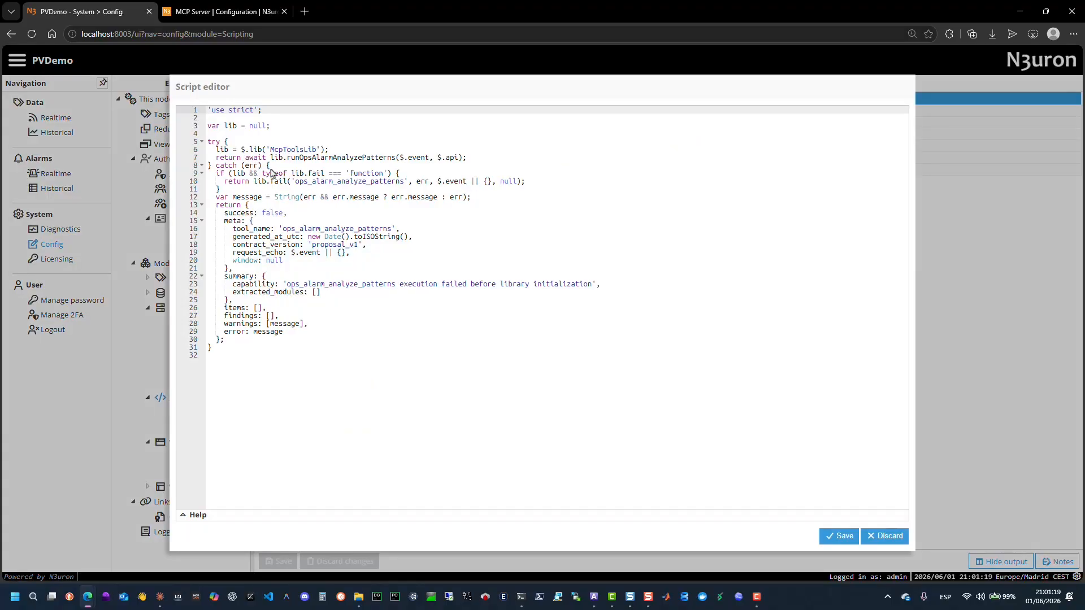
left_click_drag(209, 144, 418, 354)
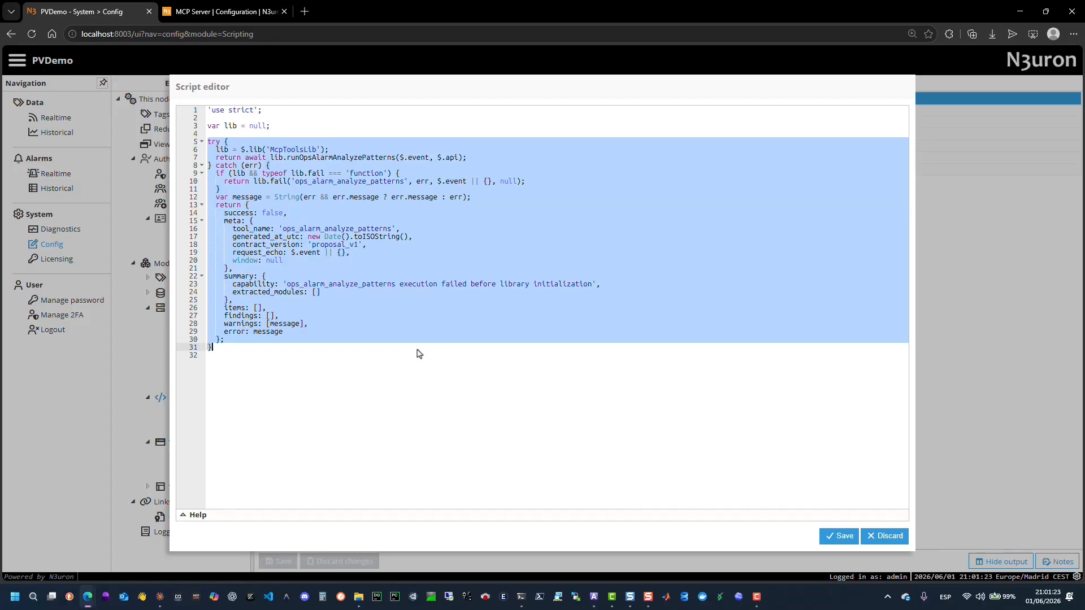
left_click(420, 310)
left_click_drag(437, 181, 466, 182)
left_click(893, 541)
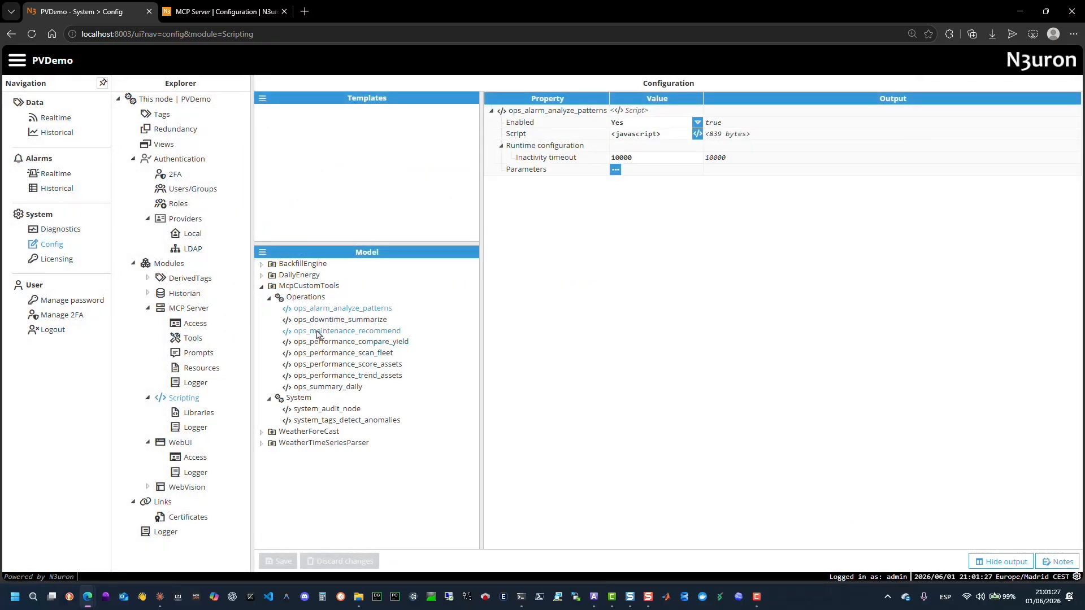
Open the McpToolsLib library script in the editor, scroll through its helper functions, and discard.
left_click(199, 413)
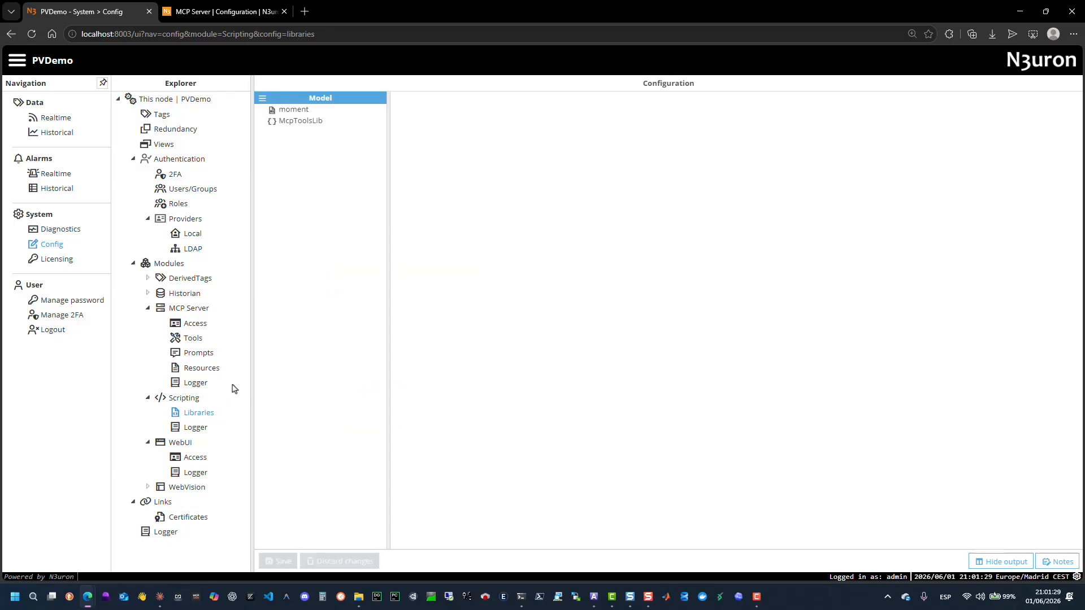
left_click(300, 121)
left_click(570, 111)
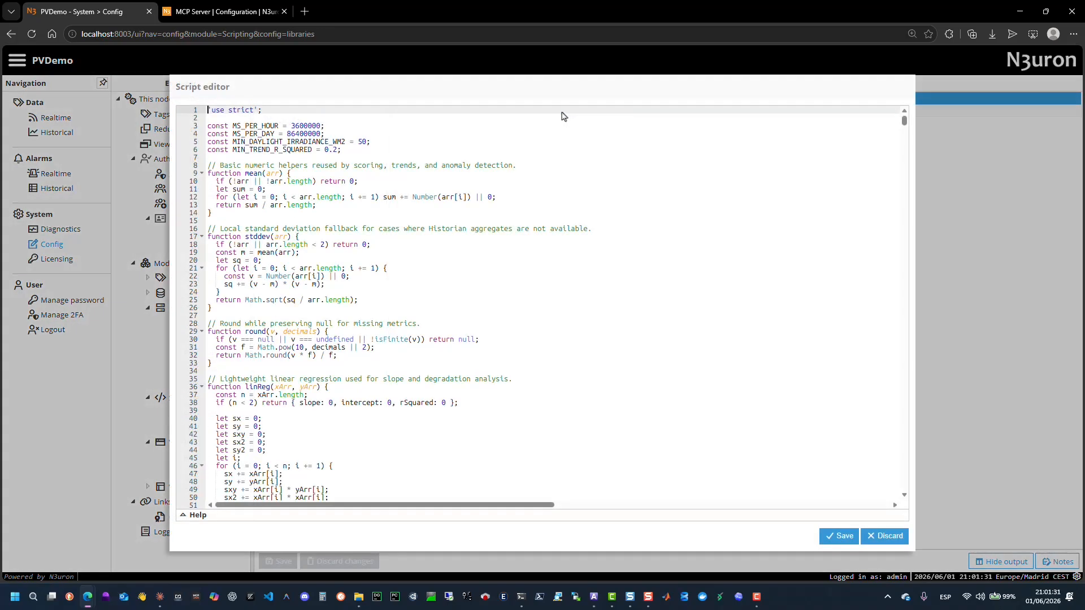
scroll(588, 249, "down", 10)
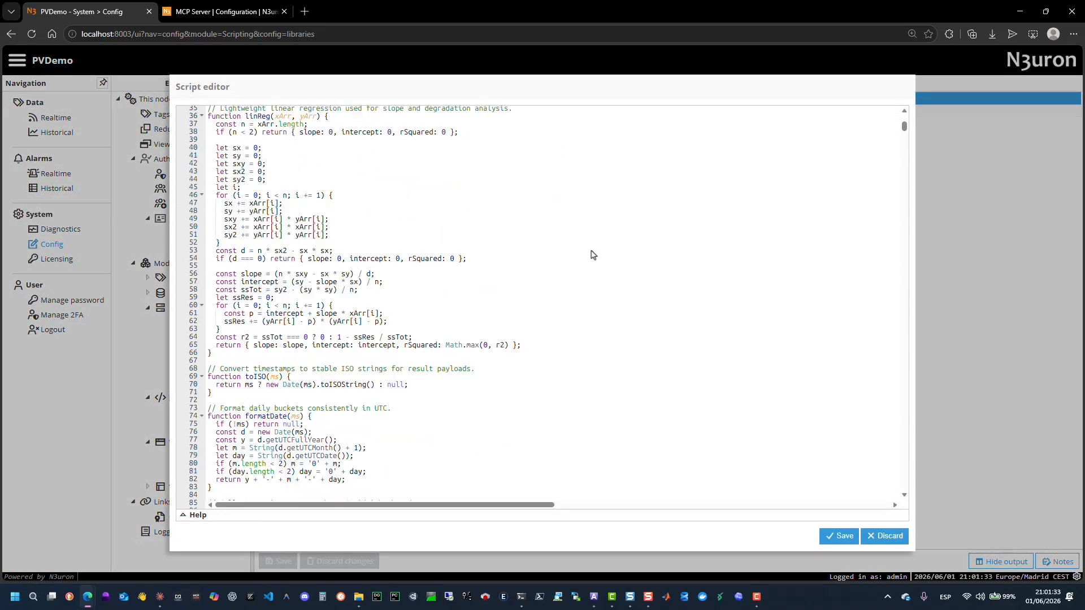
scroll(617, 330, "down", 12)
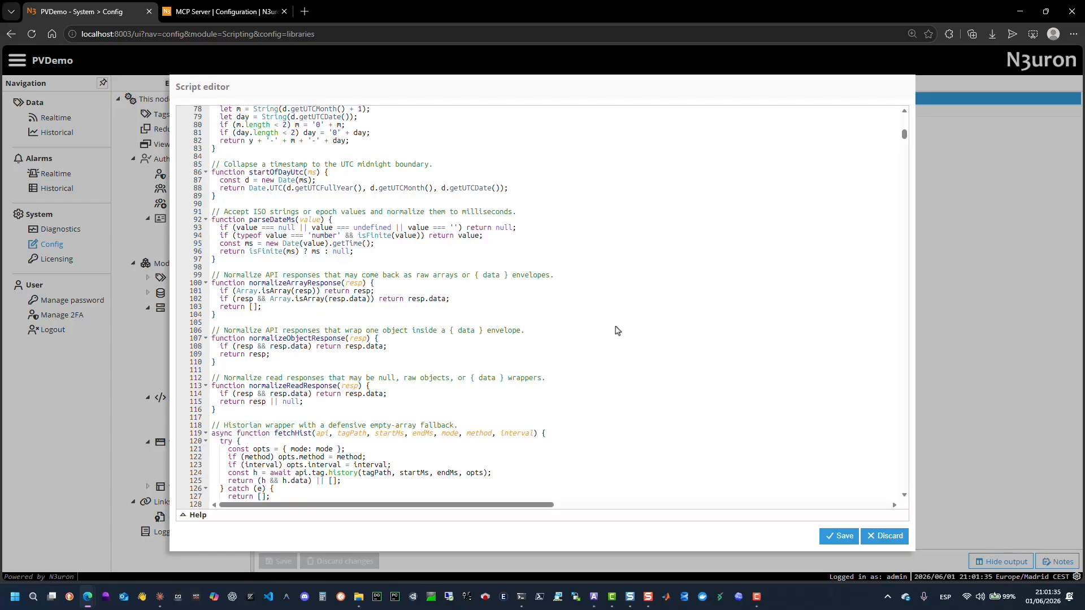
scroll(617, 330, "down", 4)
scroll(617, 331, "down", 15)
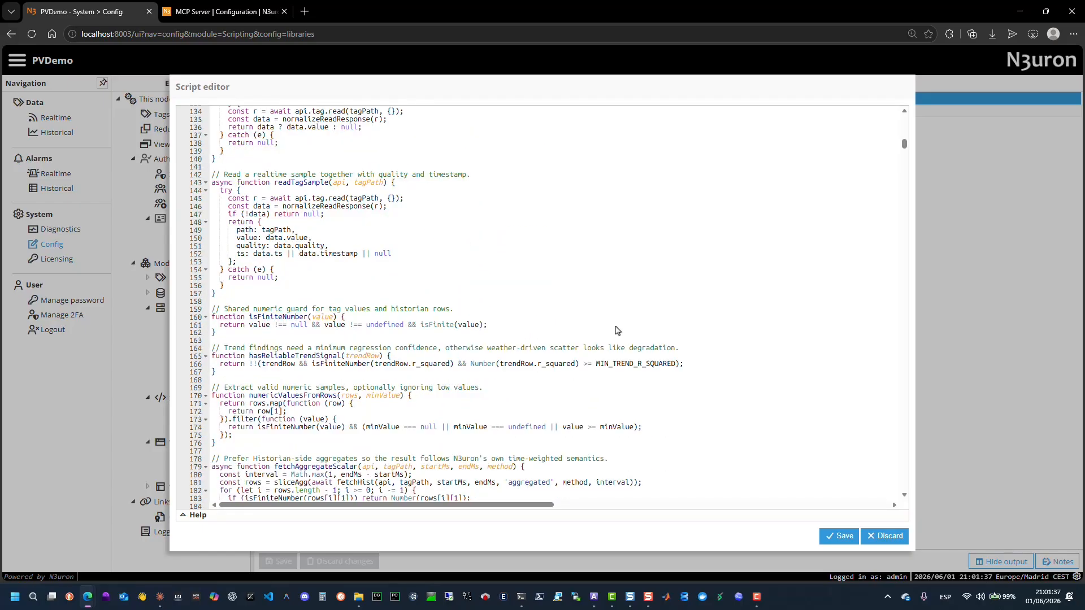
scroll(617, 330, "down", 13)
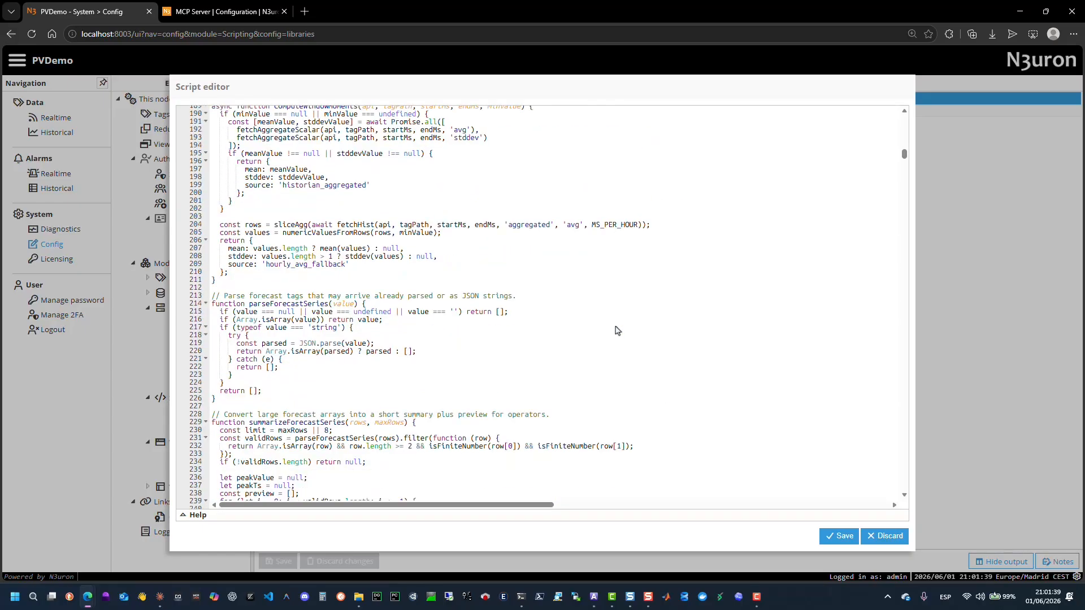
scroll(618, 330, "down", 9)
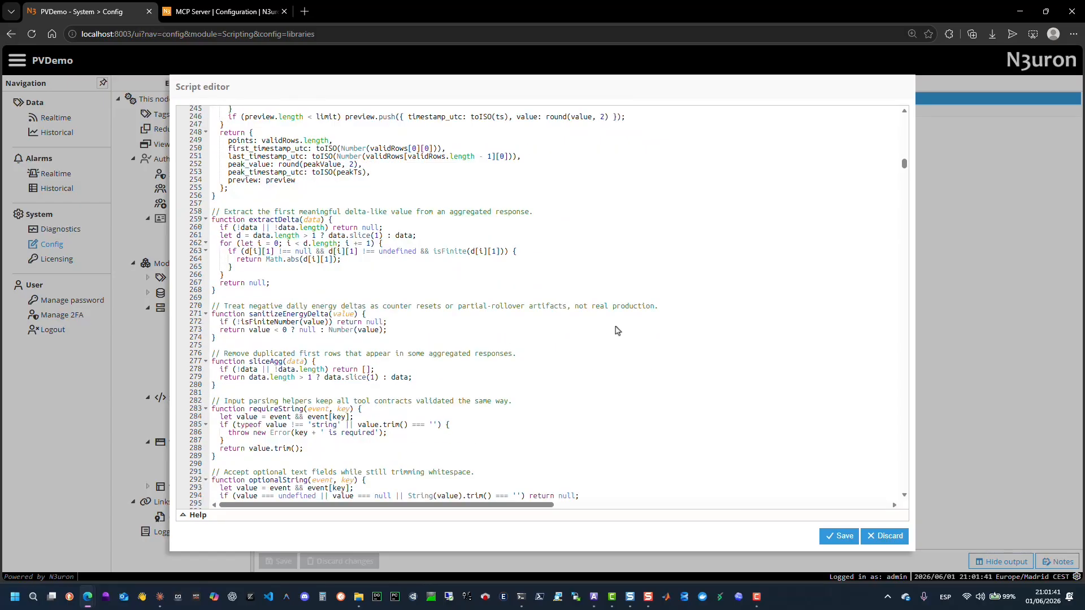
left_click(893, 541)
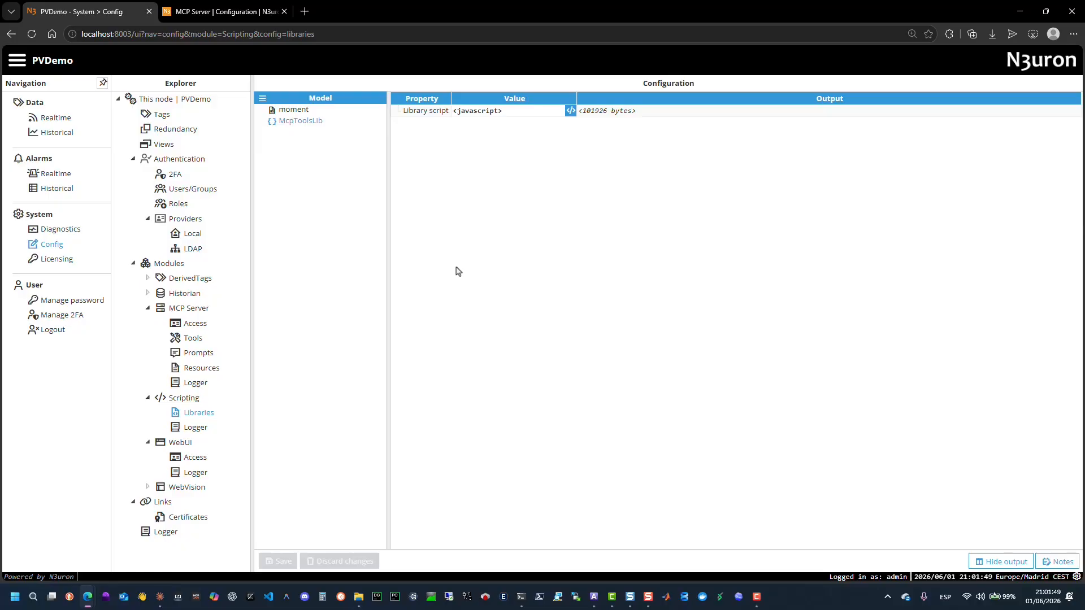
Open the system_audit_node script of the McpCustomTools System folder in the editor and discard.
left_click(187, 402)
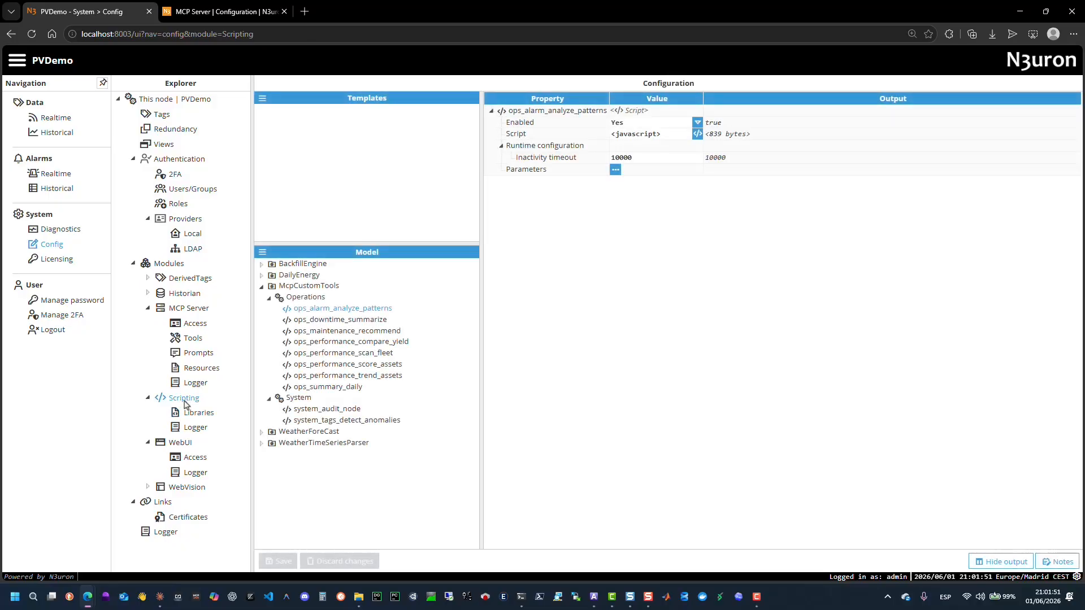
left_click(305, 410)
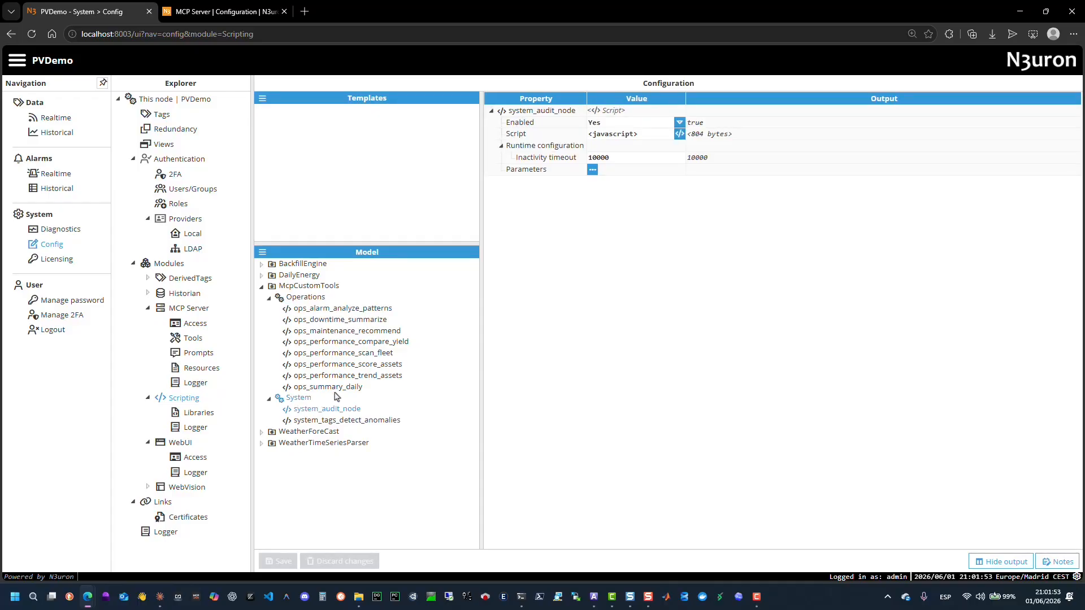
left_click(680, 134)
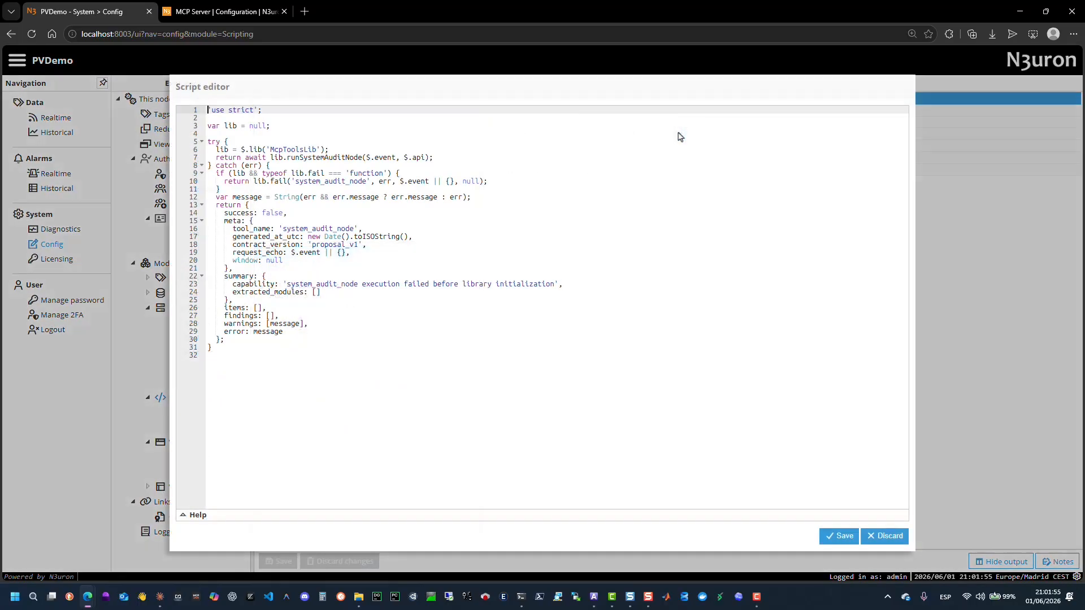
left_click(899, 535)
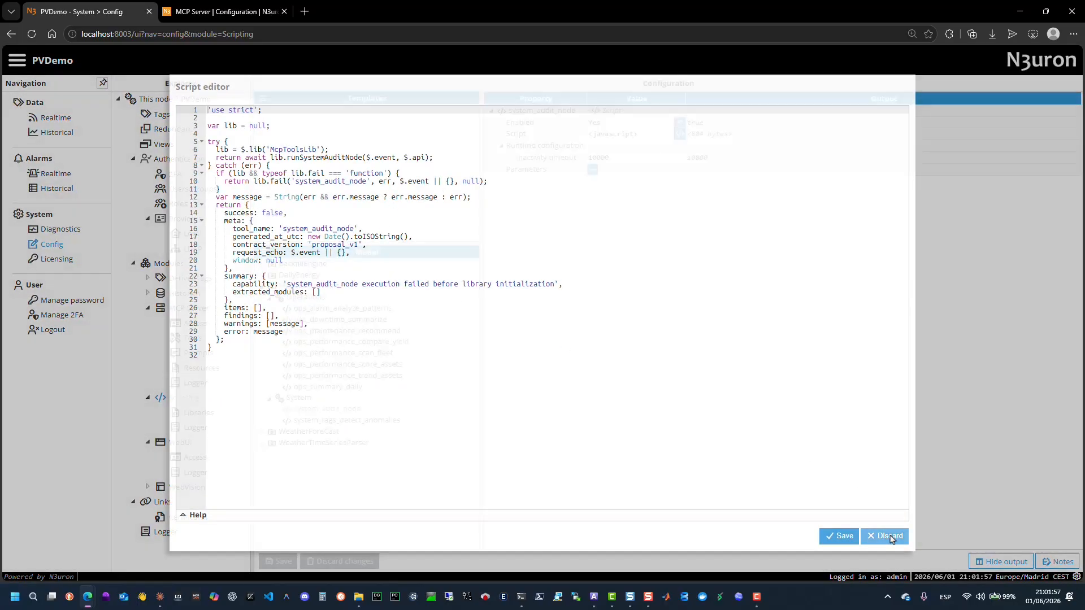
Switch to the N3uron documentation tab and navigate to the AI-Ready PV Demo Custom Prompts page.
left_click(222, 9)
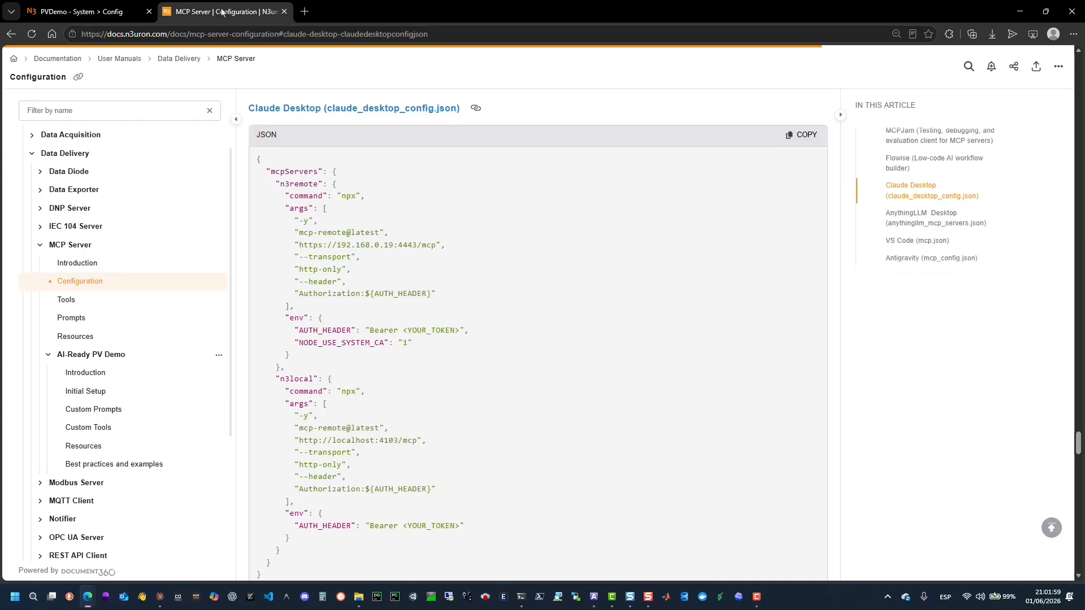
left_click(67, 306)
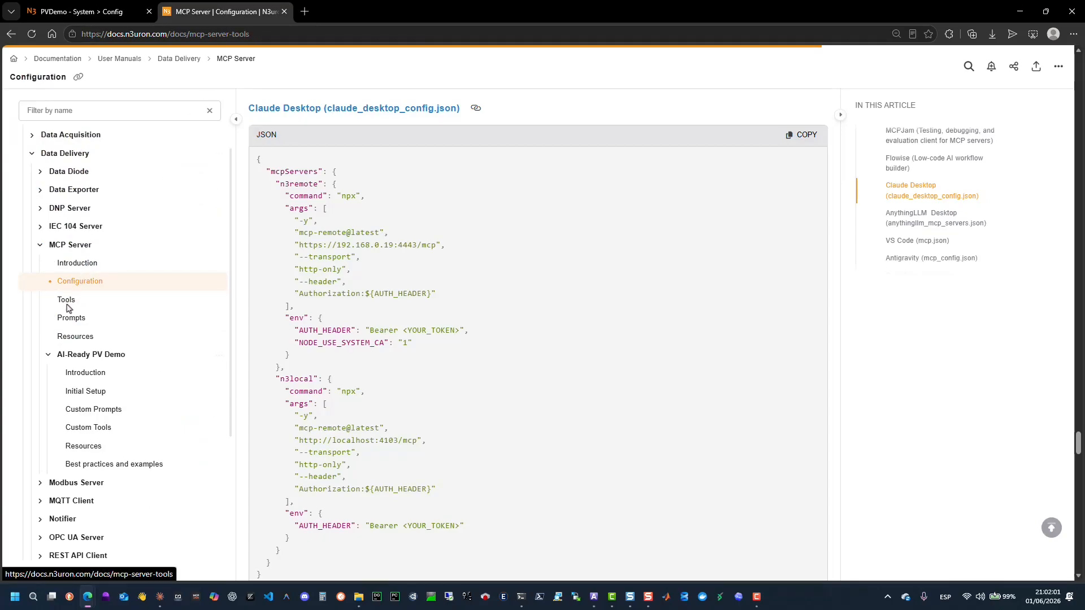
left_click(73, 258)
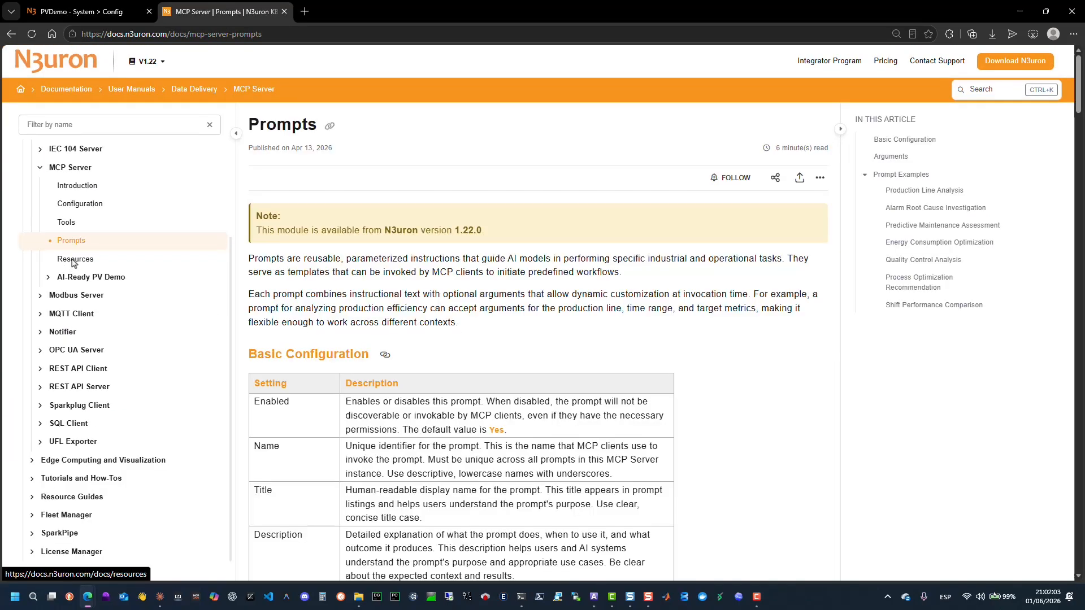
left_click(73, 277)
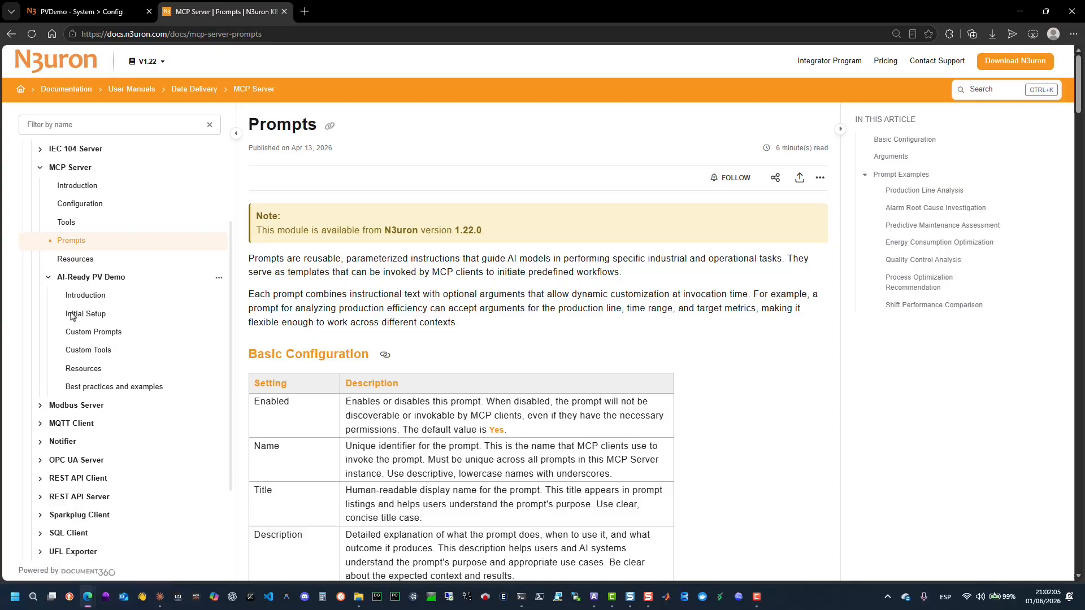
left_click(79, 333)
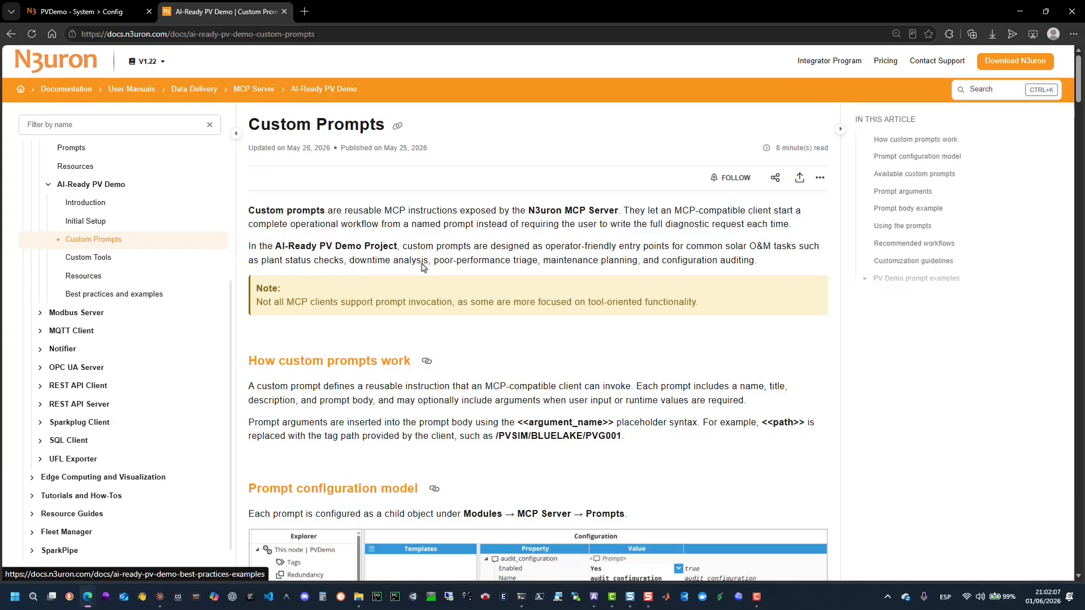
Read through the PV Demo prompt examples on the Custom Prompts page, starting from P-01 Check Plant Status.
scroll(943, 211, "down", 3)
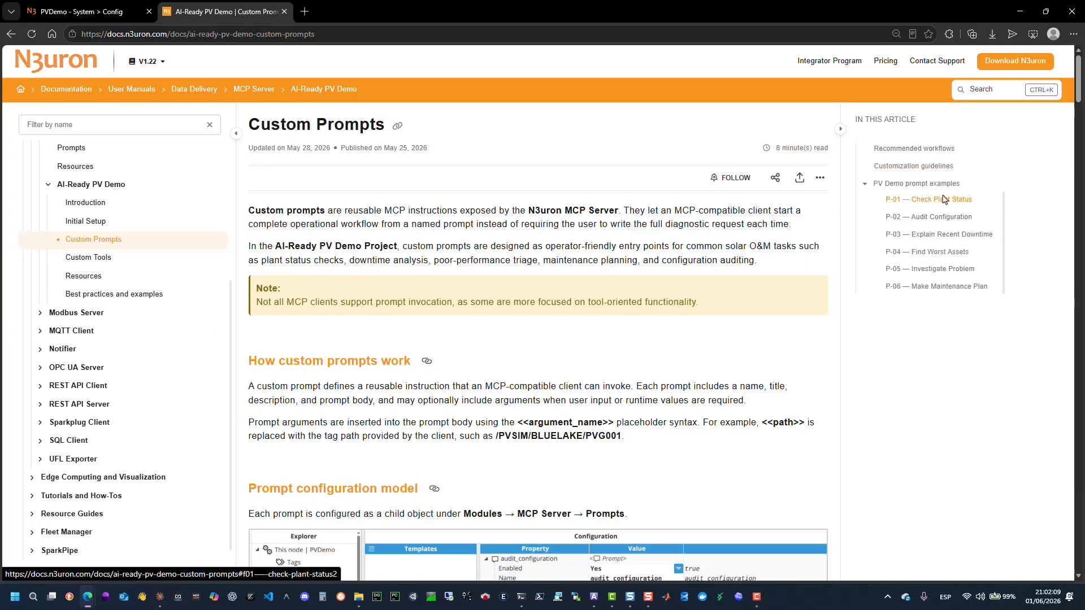
left_click(925, 203)
scroll(625, 259, "down", 4)
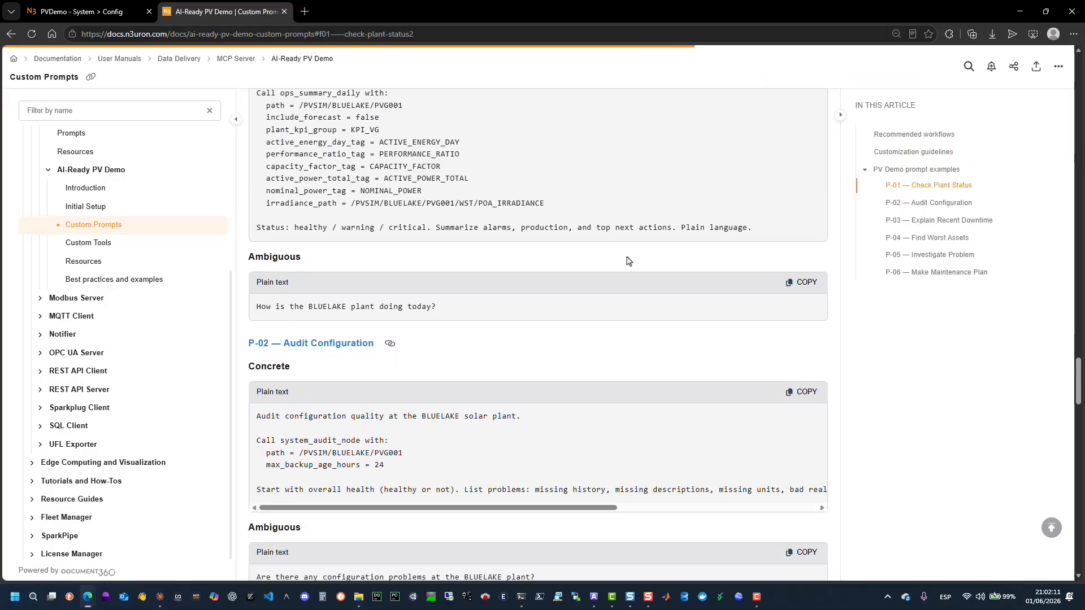
scroll(627, 261, "down", 10)
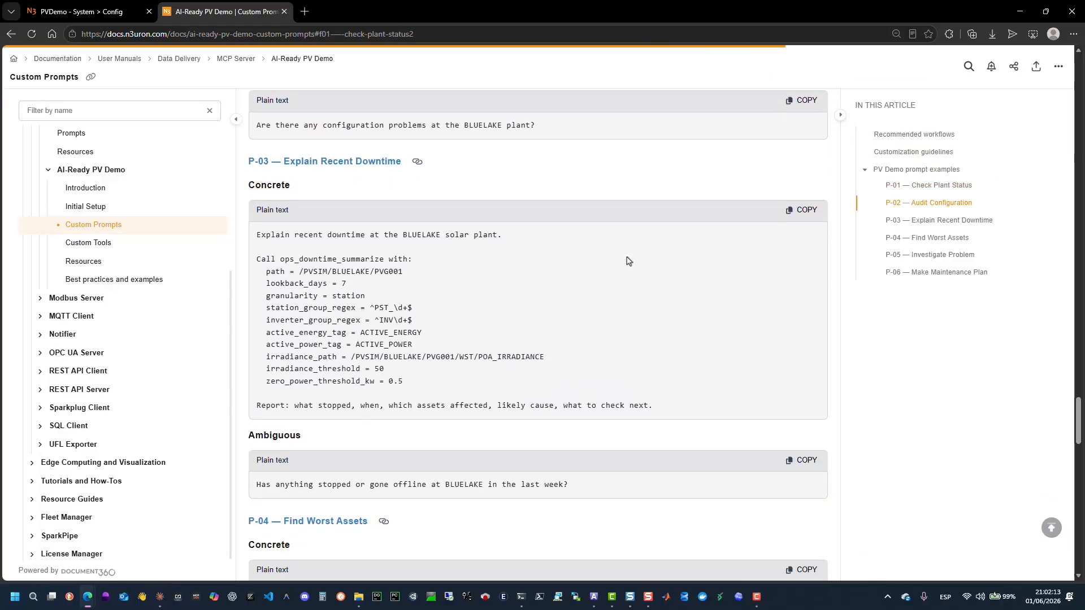
scroll(628, 261, "down", 3)
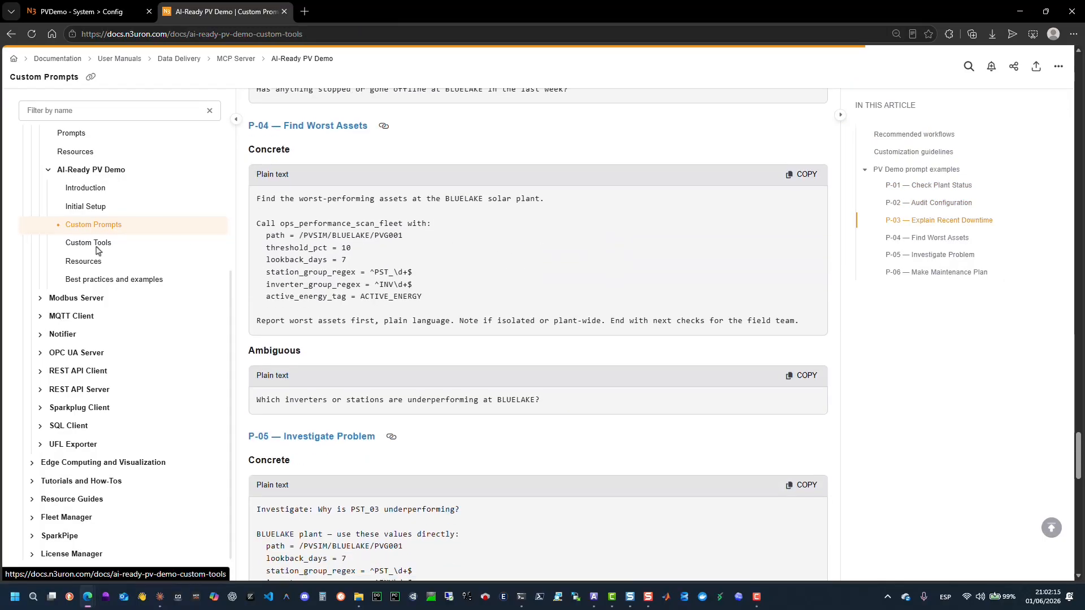
Open the AI-Ready PV Demo Custom Tools documentation page and read its configuration and script wrapper sections.
left_click(99, 247)
scroll(641, 274, "down", 5)
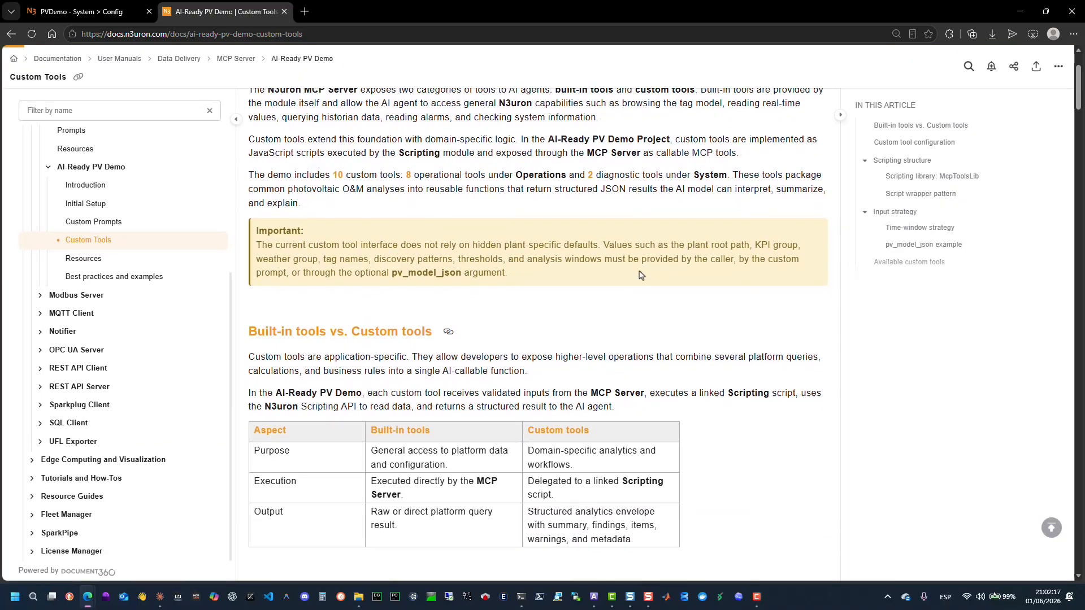
scroll(640, 275, "down", 10)
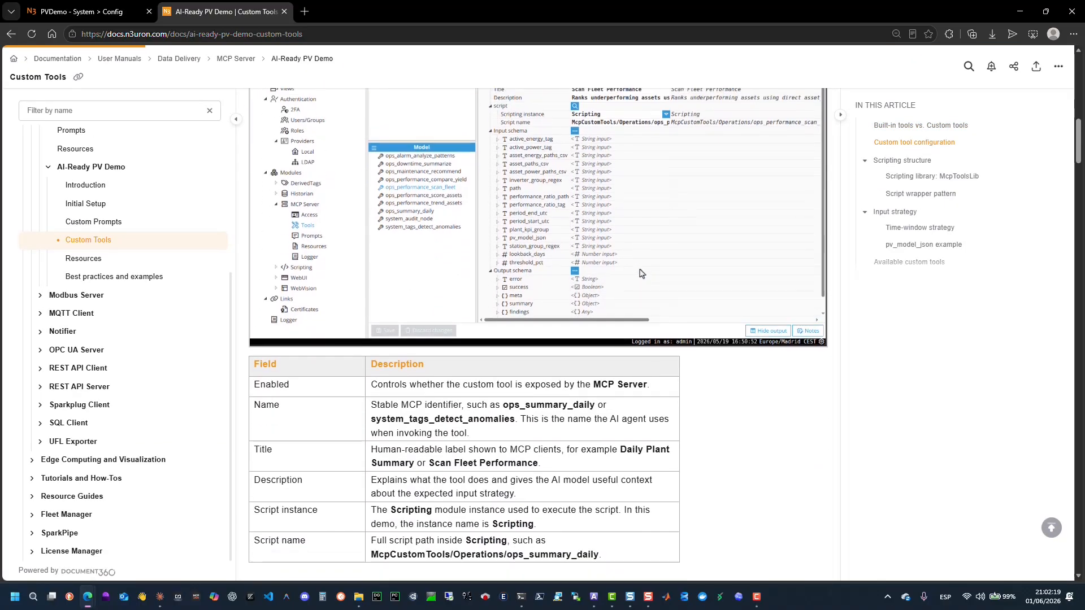
scroll(640, 274, "down", 15)
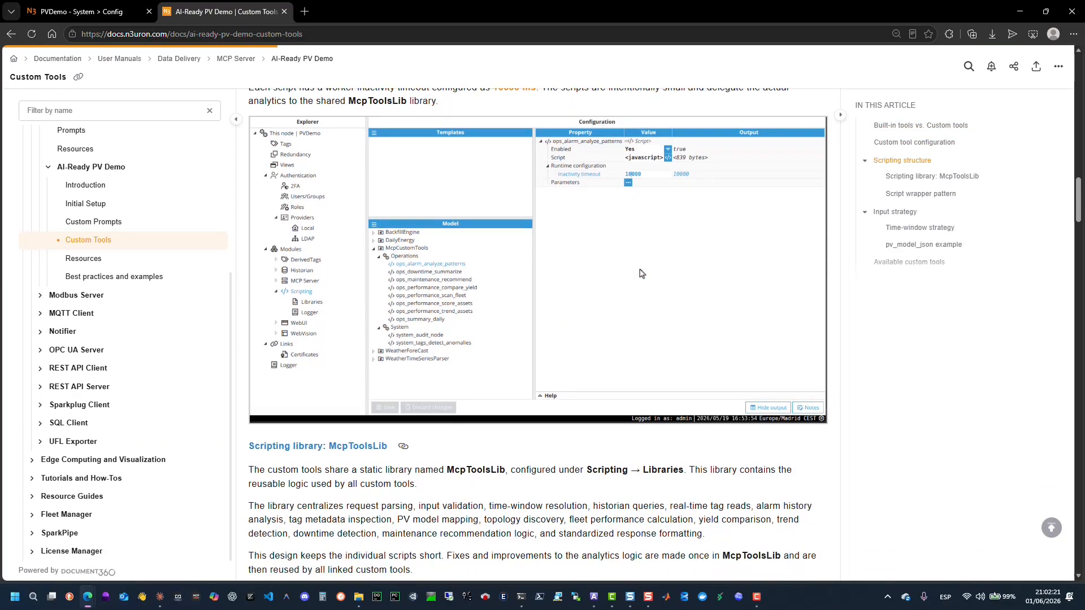
scroll(641, 274, "down", 10)
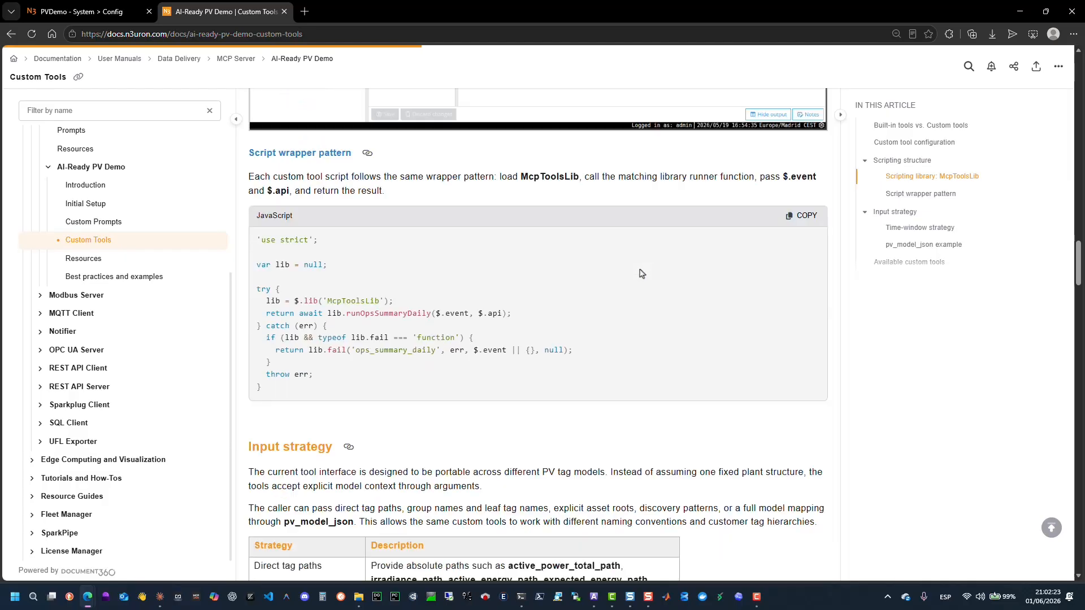
Scroll through the rest of the Custom Tools page: input strategy, available tools, tool input summary, output schema and usage recommendations.
scroll(641, 274, "down", 10)
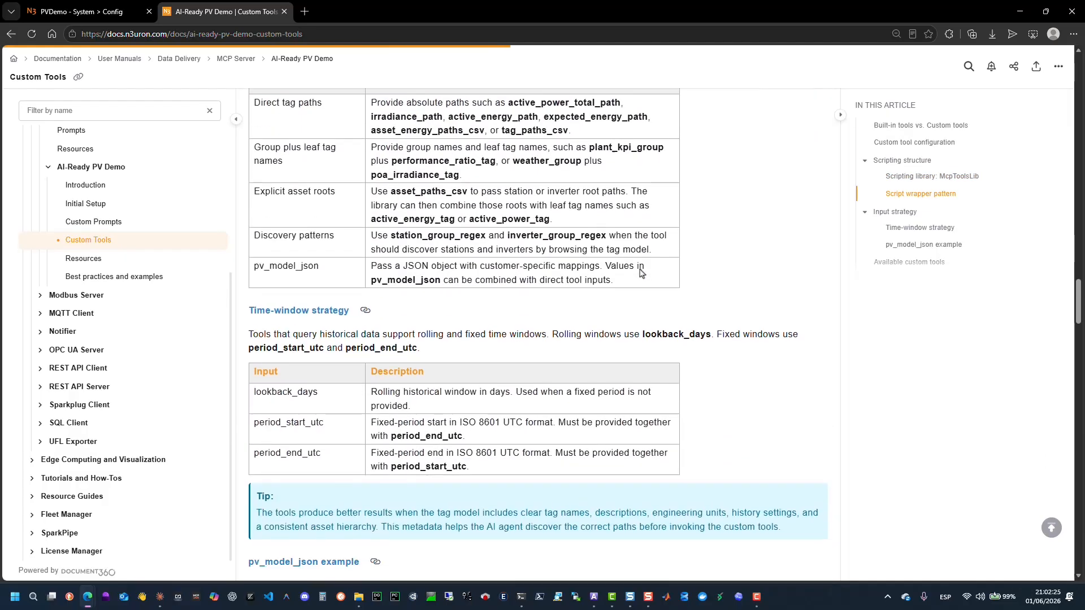
scroll(641, 274, "down", 10)
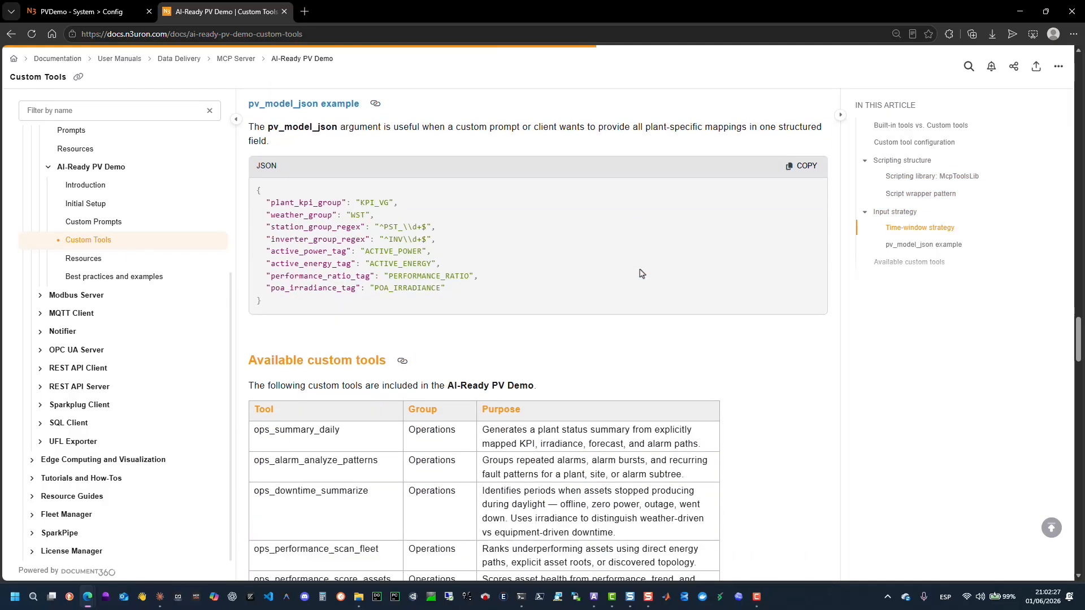
scroll(641, 273, "down", 10)
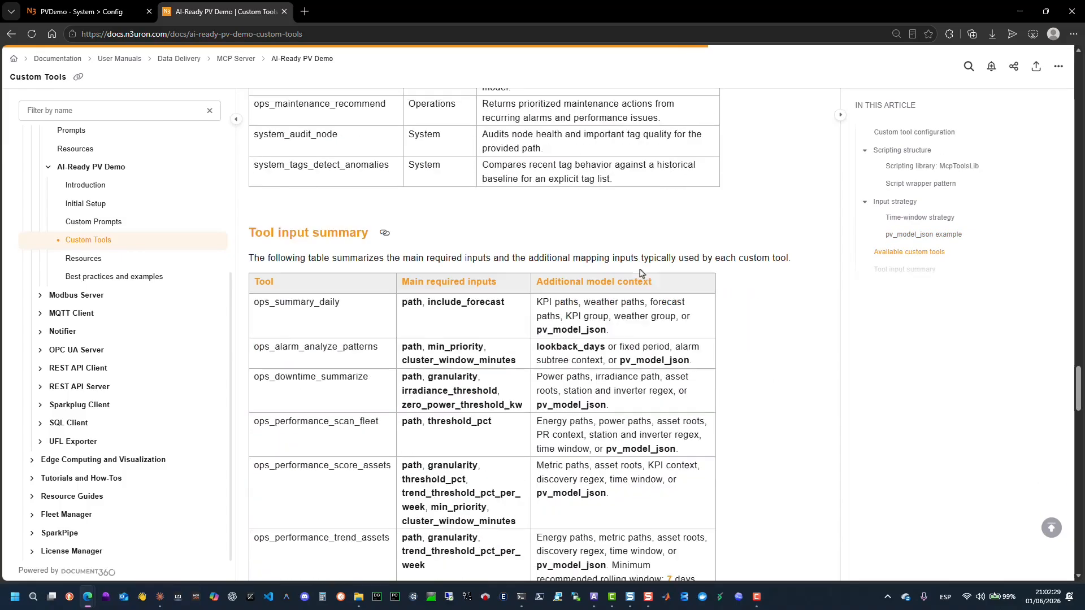
scroll(641, 273, "down", 10)
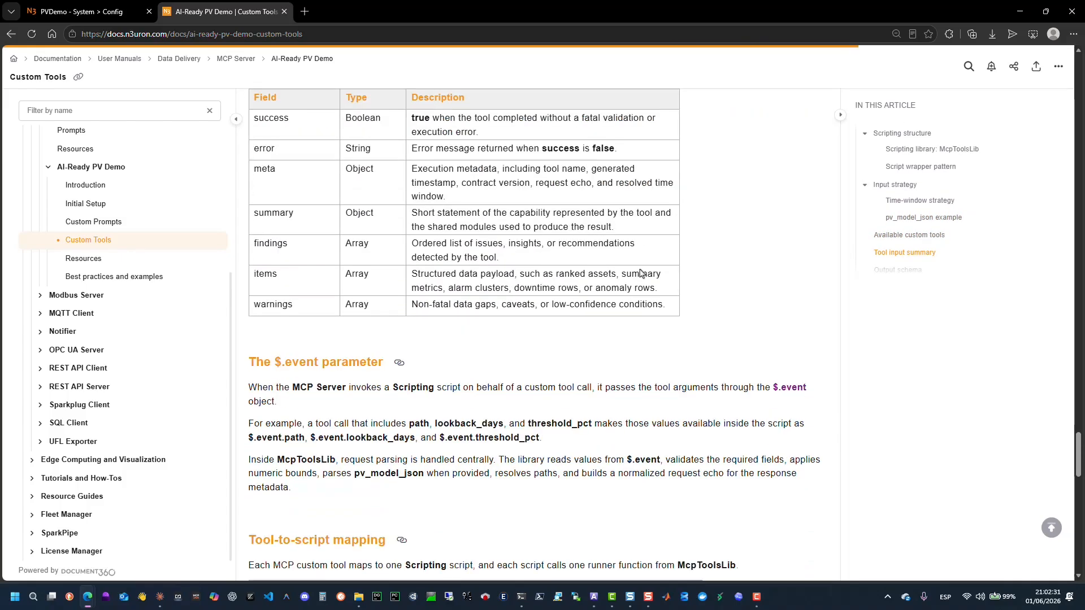
scroll(642, 274, "down", 10)
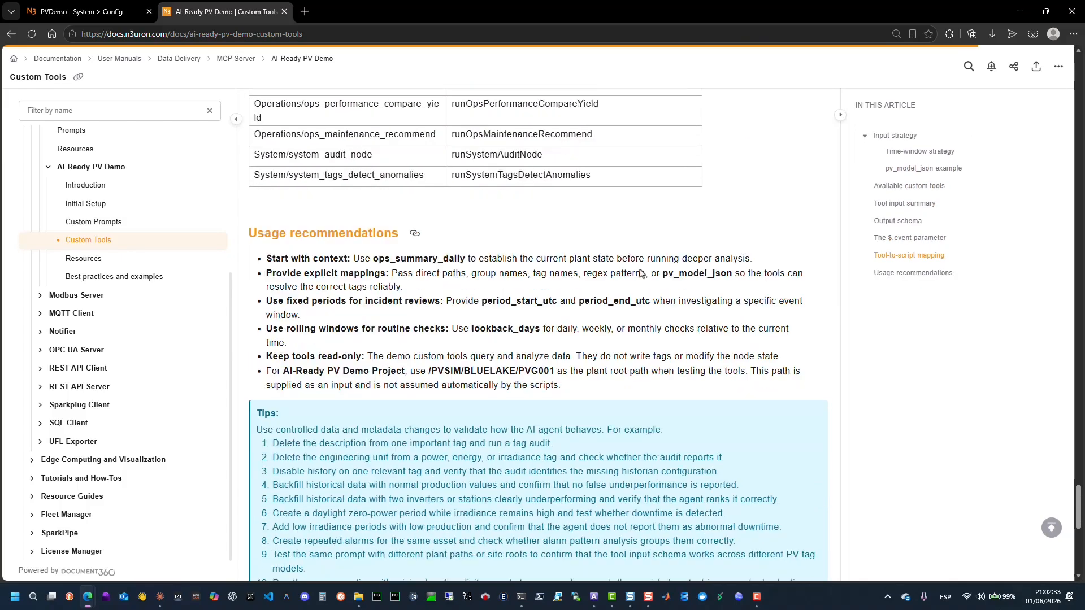
scroll(640, 273, "down", 3)
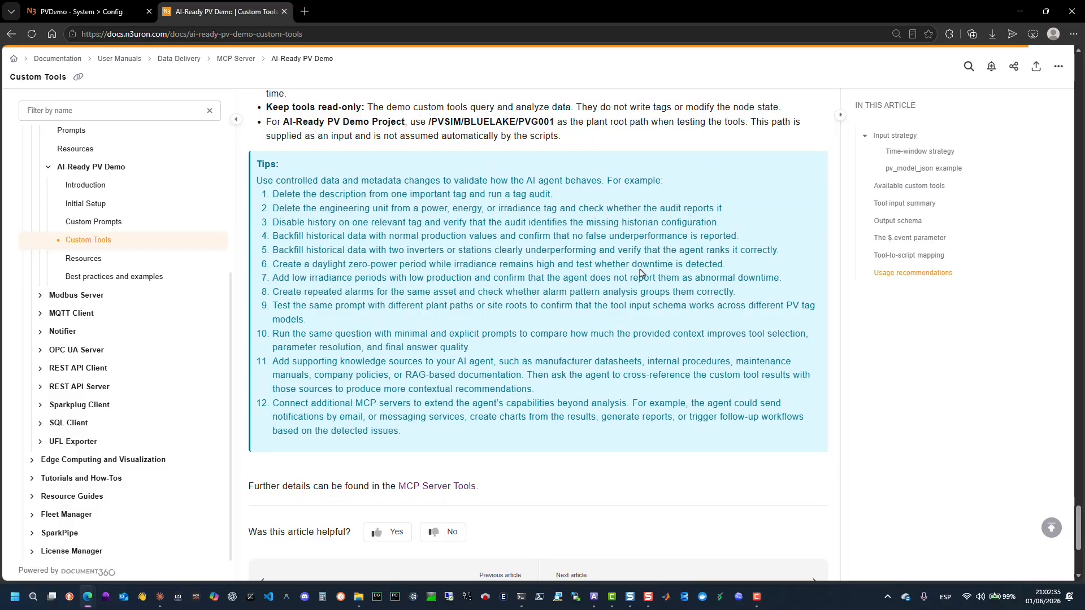
Open the AI-Ready PV Demo Resources documentation page and read about the embedded Xantrex GT500 Datasheet resource.
left_click(89, 262)
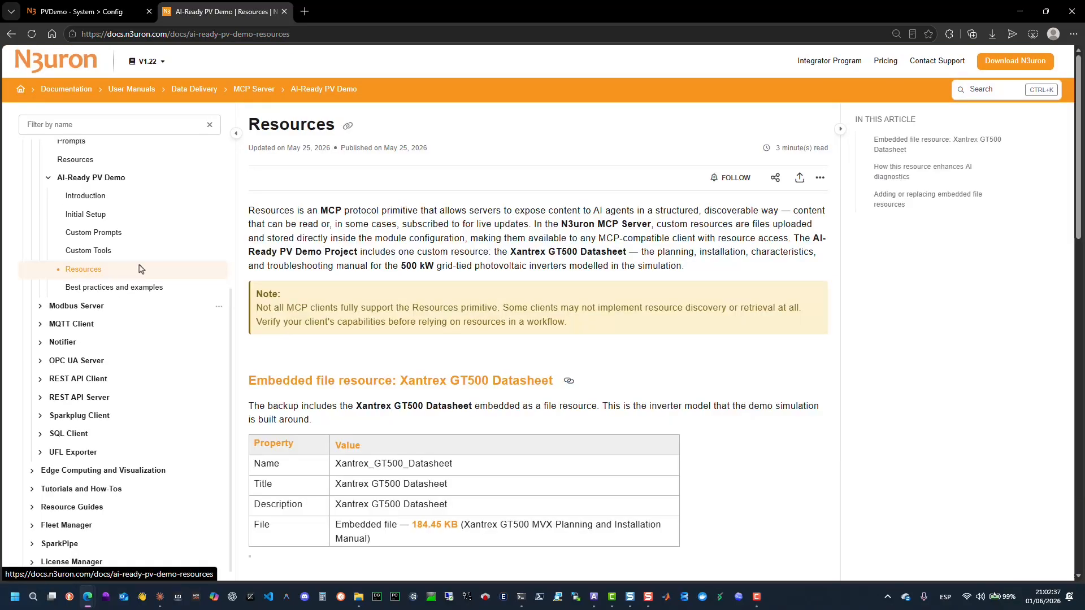
scroll(617, 261, "down", 1)
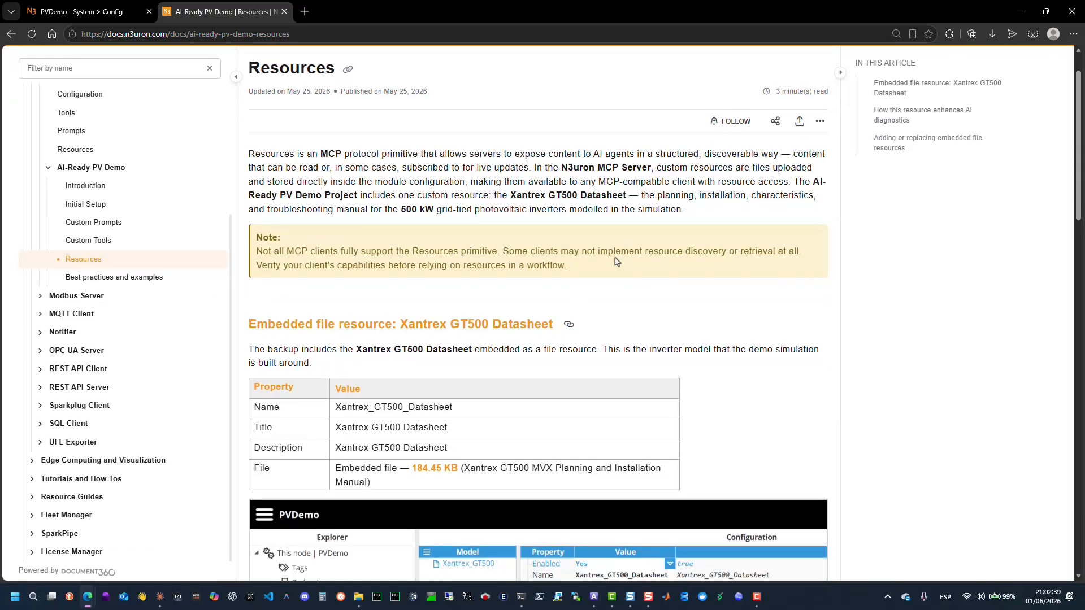
scroll(616, 261, "down", 3)
Read through the MCP Server Configuration documentation page down to the Module Configuration section.
scroll(617, 261, "down", 6)
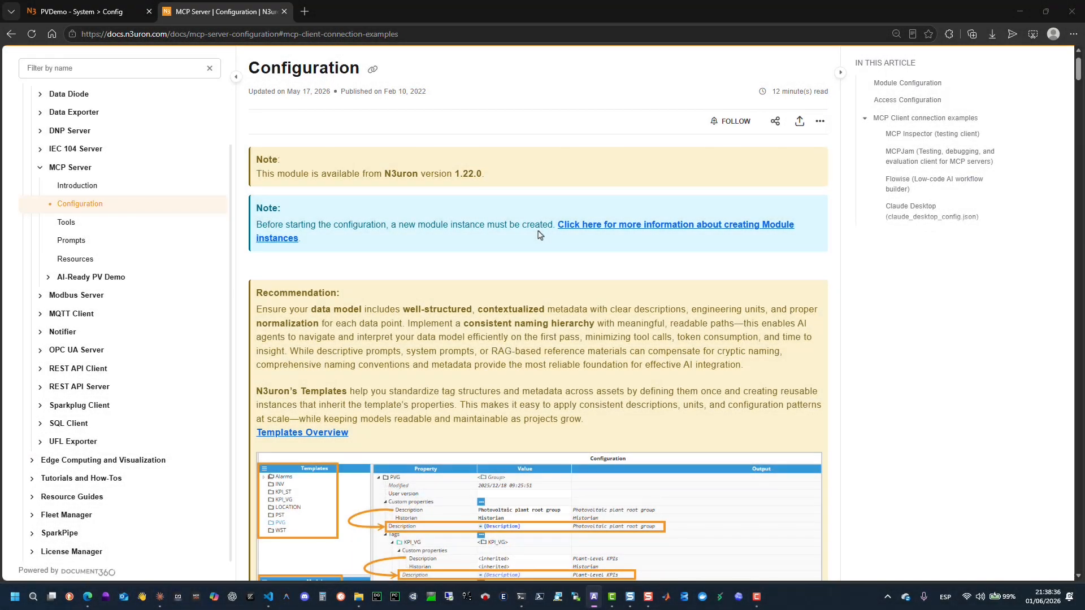
scroll(540, 235, "down", 5)
scroll(539, 235, "down", 7)
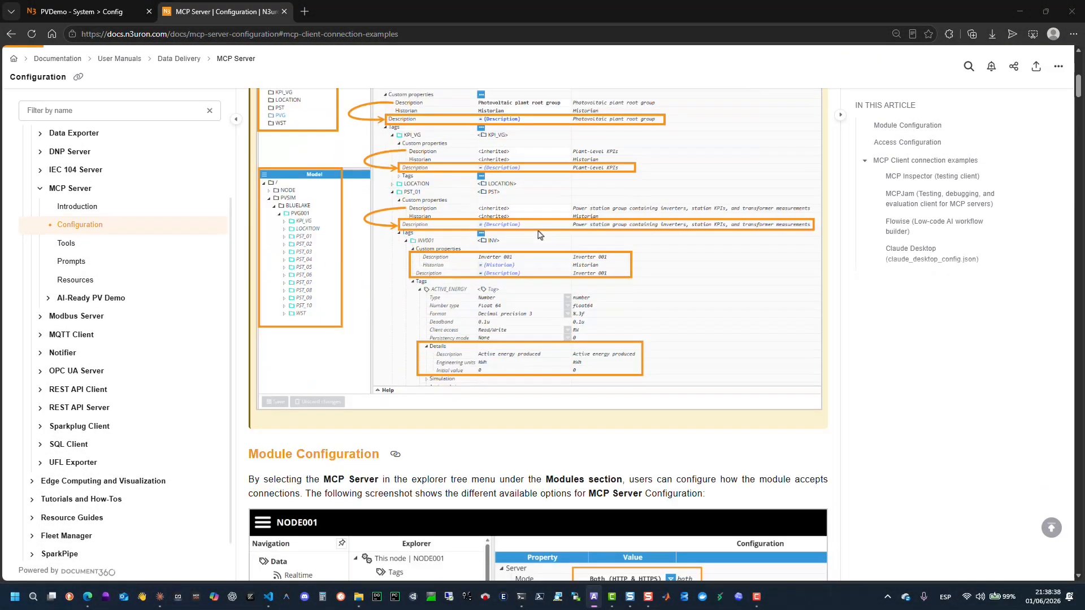
scroll(540, 234, "down", 1)
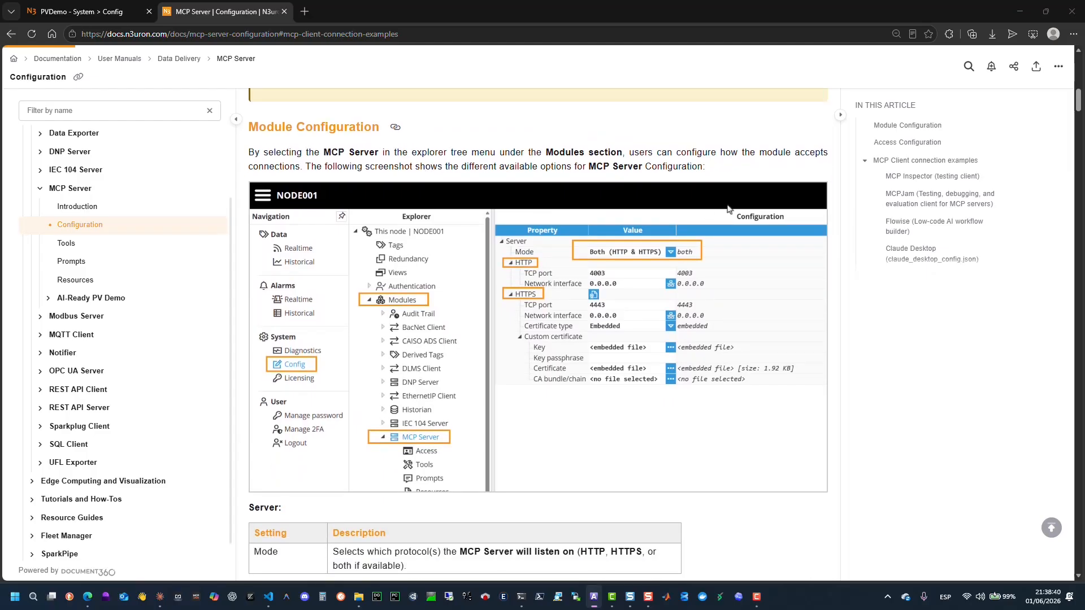
Jump to the MCP Client connection examples section and read the MCP Inspector, MCPJam and Flowise examples.
left_click(927, 162)
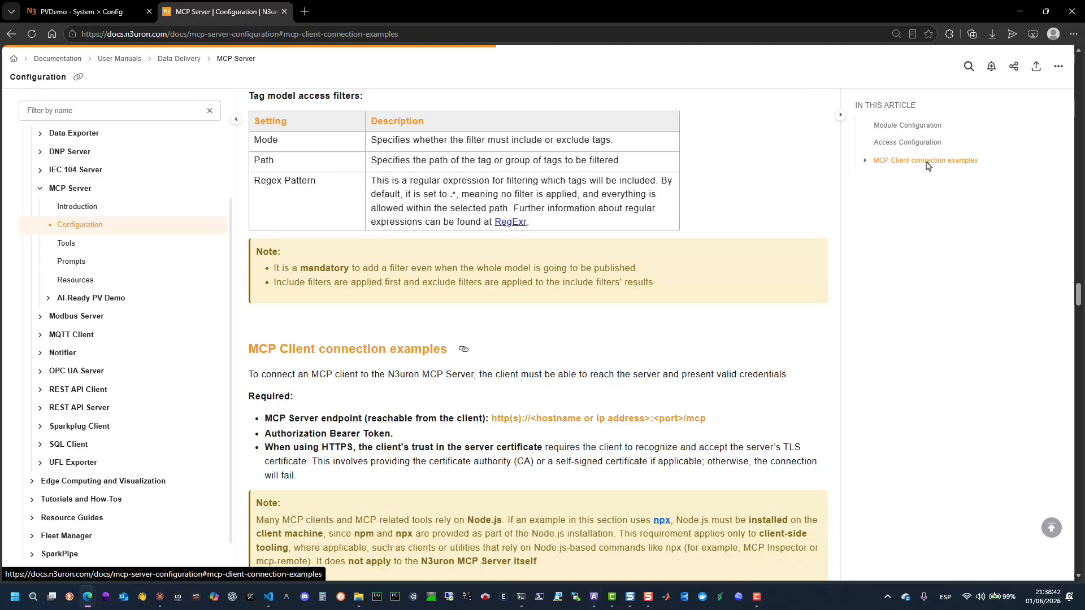
left_click(865, 161)
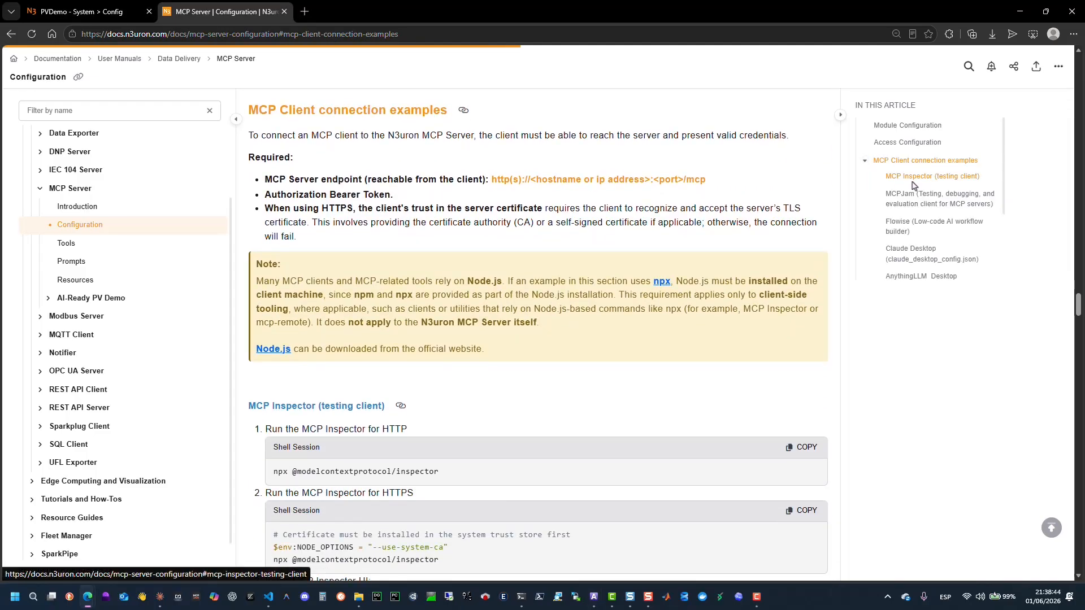
scroll(616, 275, "down", 6)
scroll(616, 276, "down", 10)
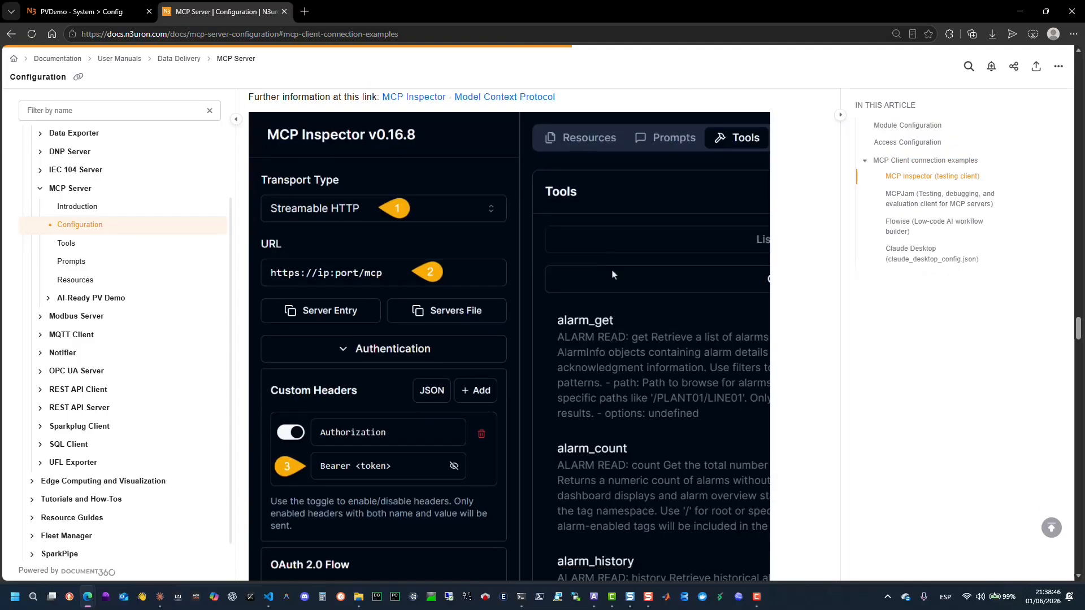
scroll(613, 275, "down", 20)
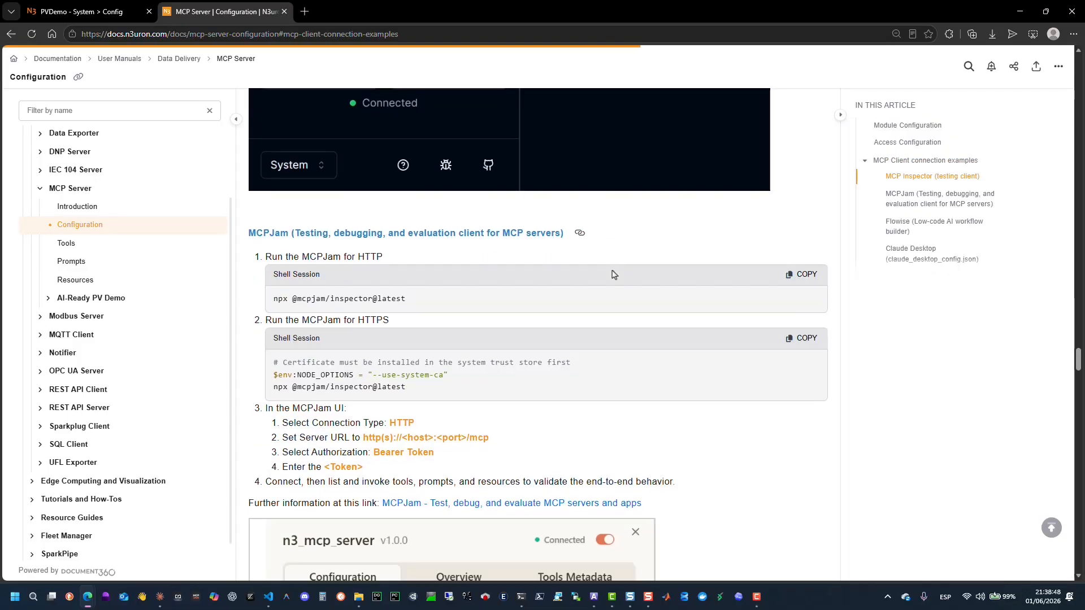
scroll(614, 276, "down", 20)
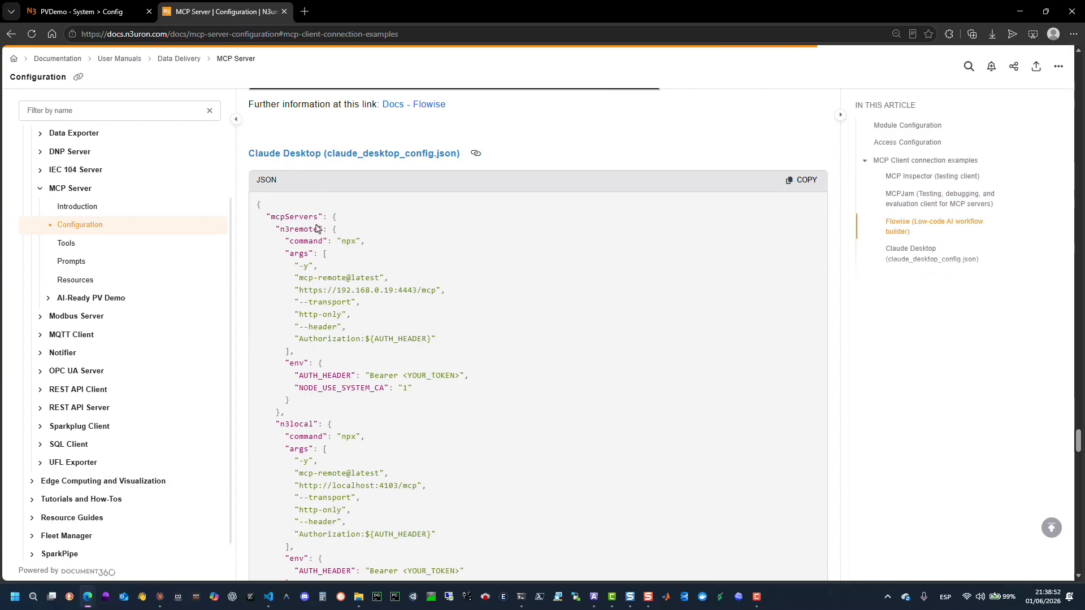
Highlight the n3remote server entry in the Claude Desktop claude_desktop_config.json example.
left_click_drag(276, 232, 314, 402)
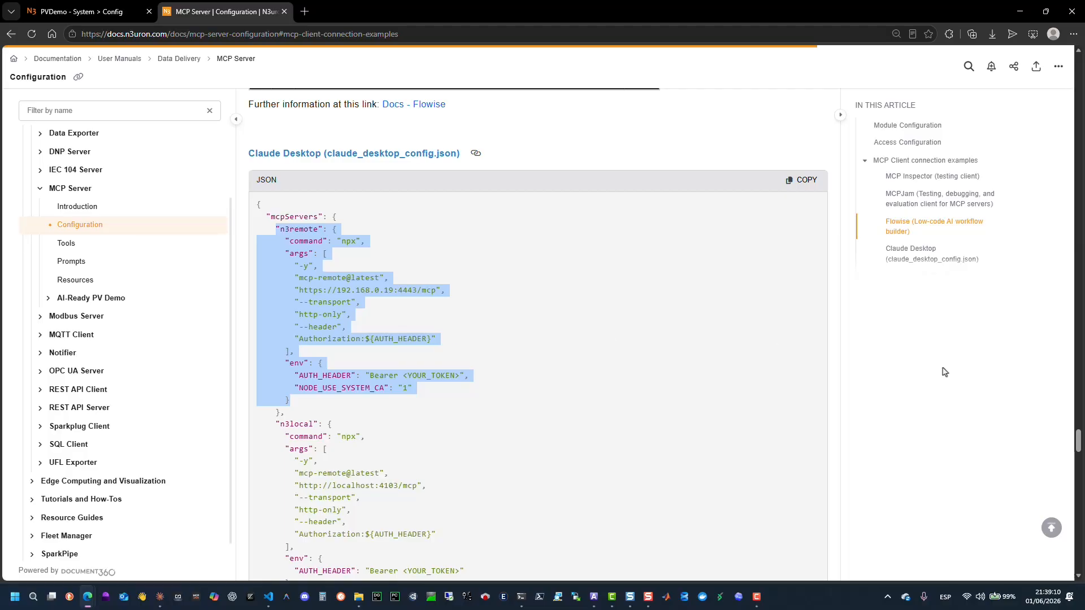
scroll(459, 361, "down", 1)
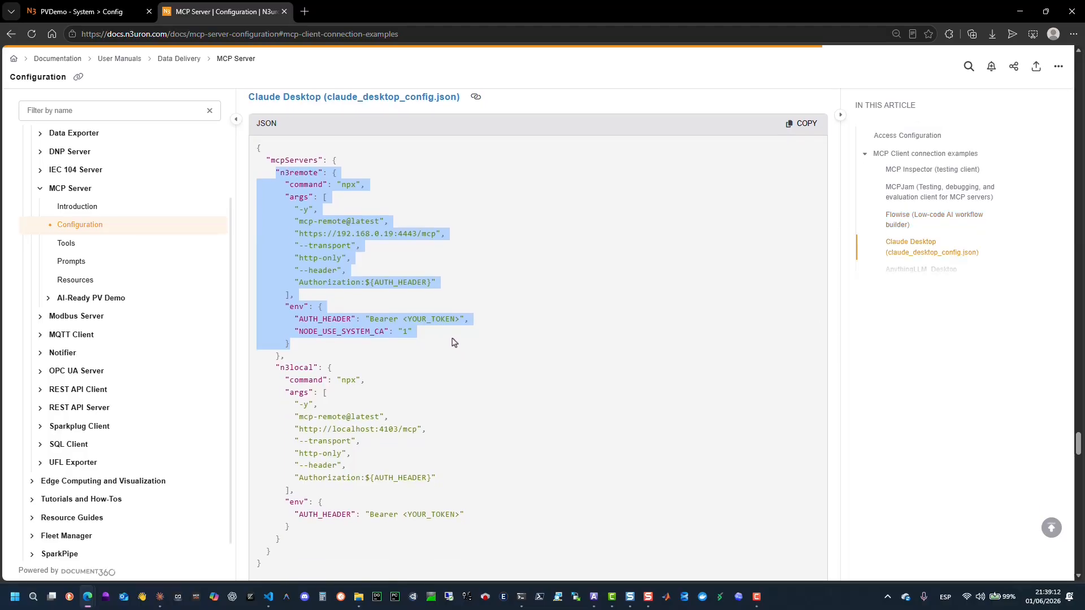
left_click(442, 336)
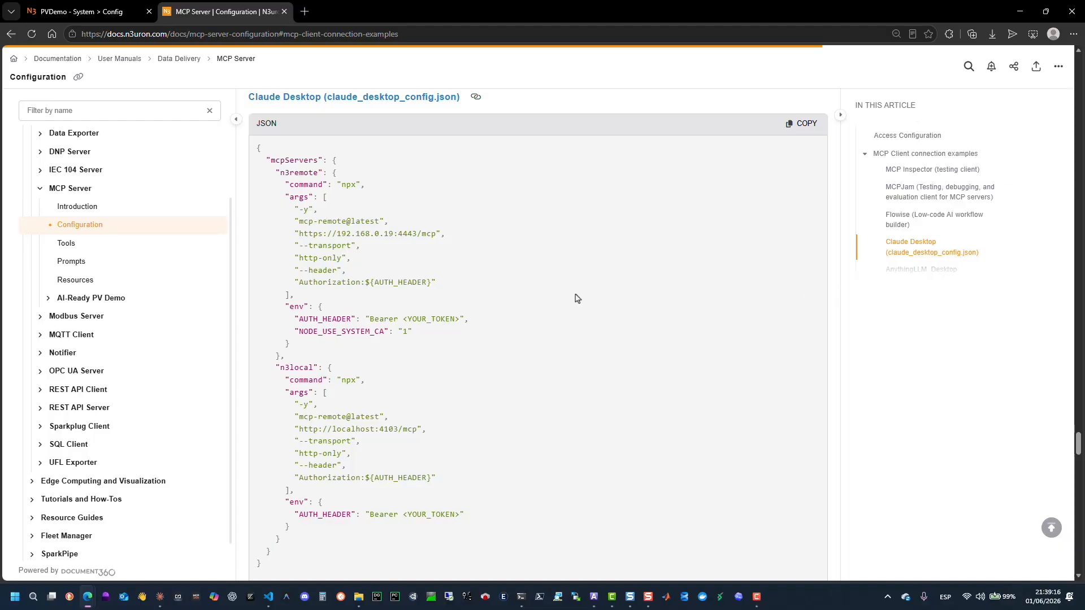
Switch to Claude Desktop and open its Developer settings listing the local MCP servers.
left_click(161, 598)
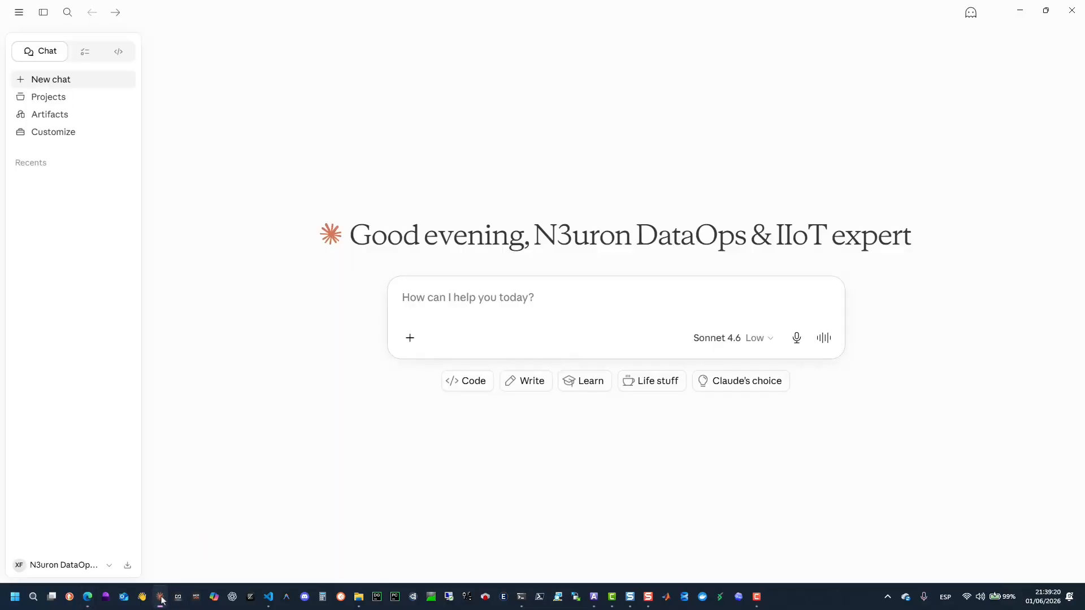
left_click(43, 566)
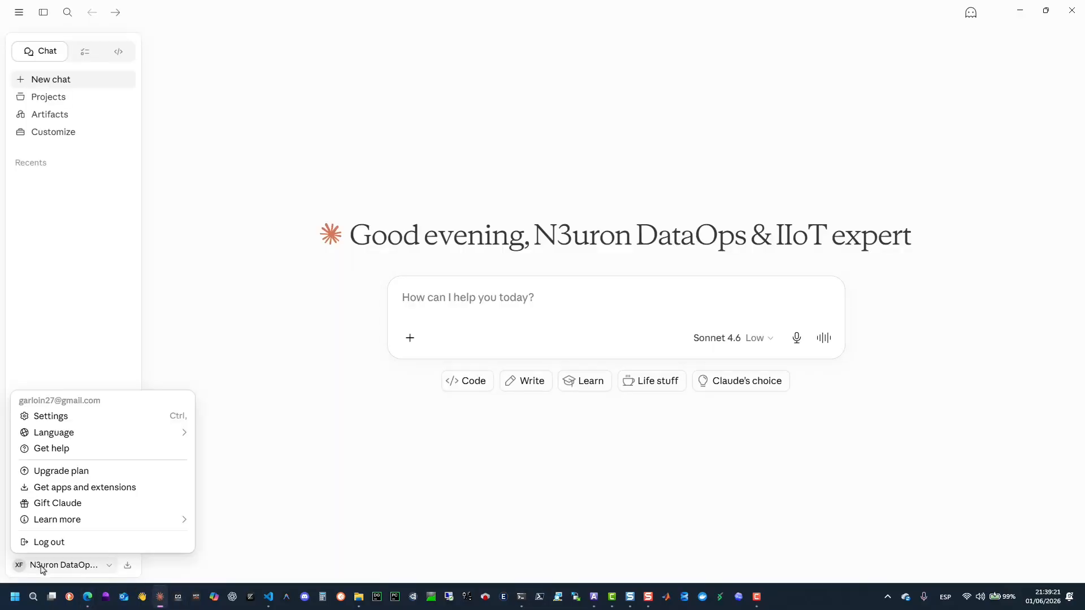
left_click(61, 415)
left_click(271, 425)
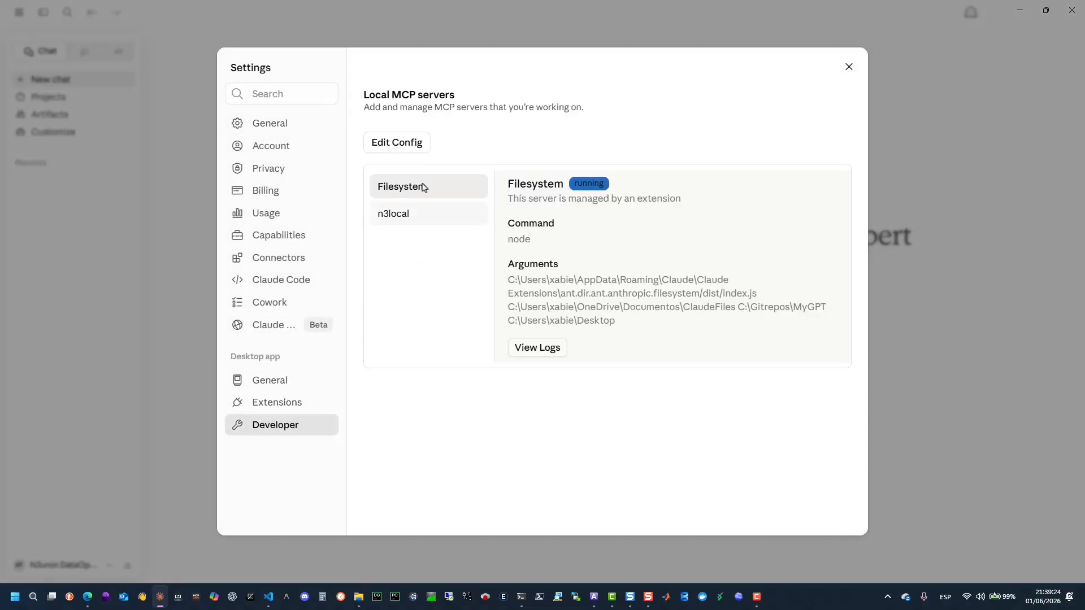
Open the claude_desktop_config.json file from the Claude configuration folder in the code editor.
left_click(407, 148)
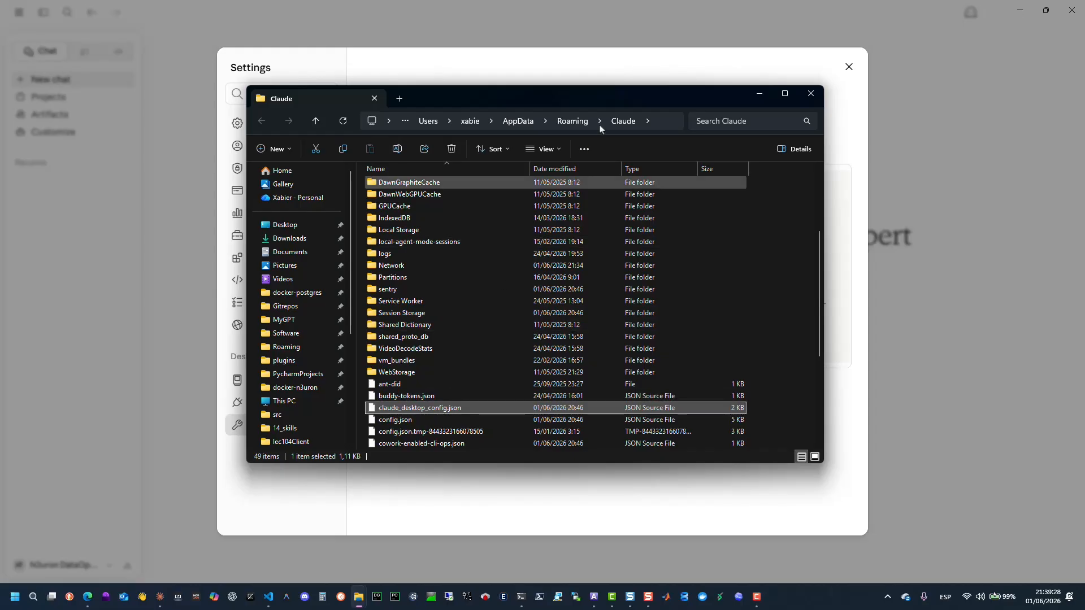
left_click(656, 121)
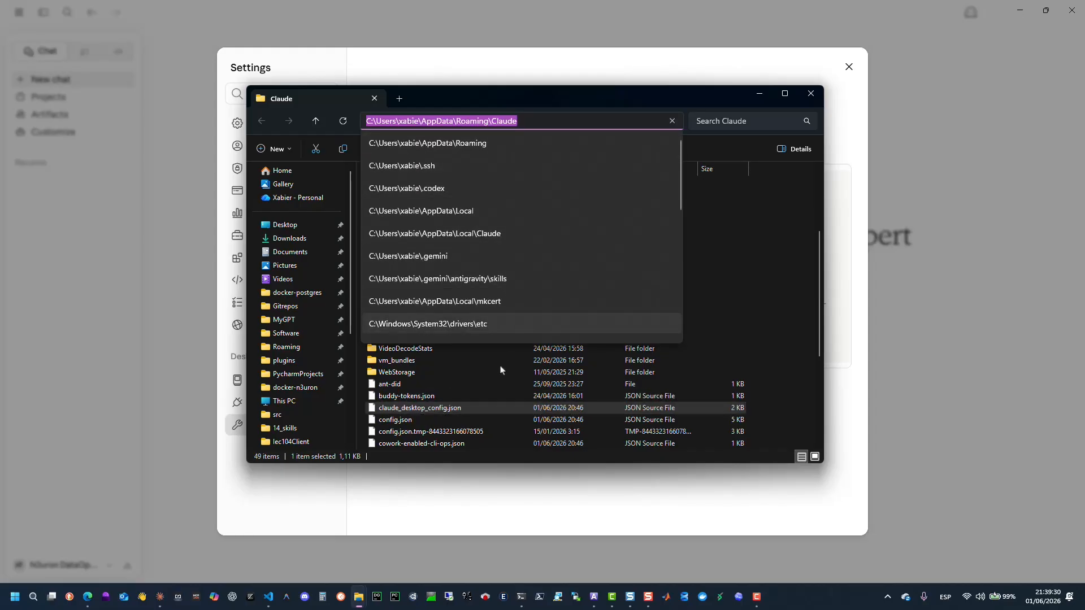
double_click(442, 413)
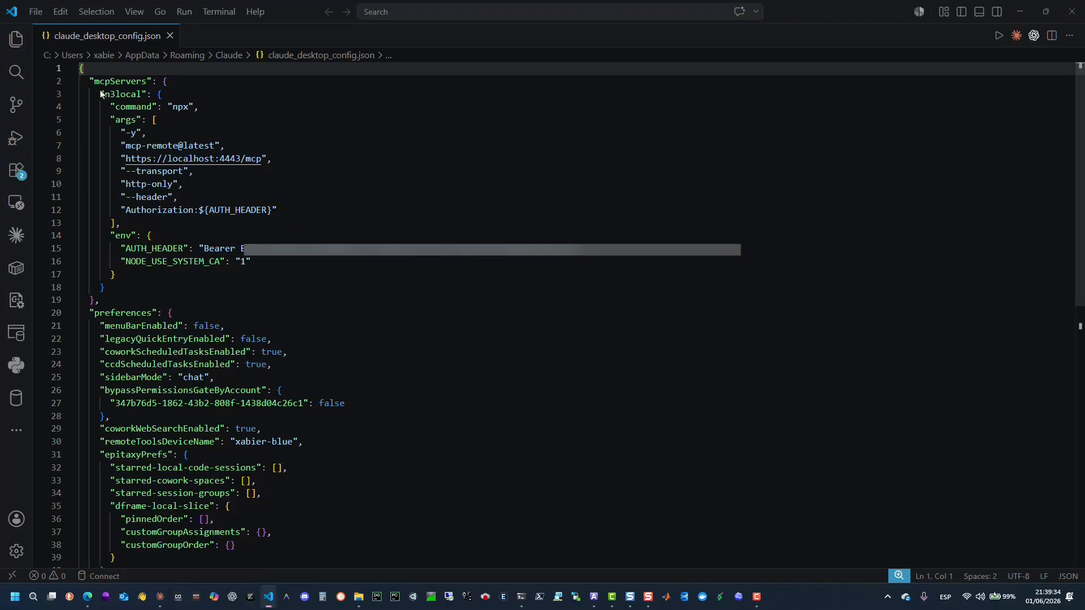
Highlight the n3local server entry, its localhost:4443/mcp URL and the NODE_USE_SYSTEM_CA setting.
left_click_drag(100, 94, 97, 304)
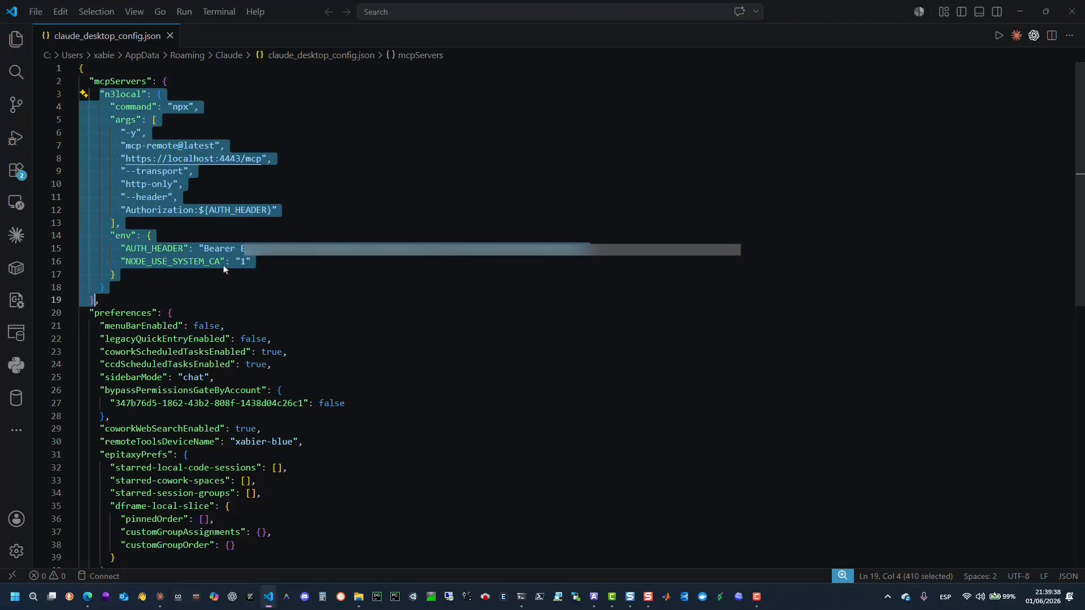
left_click(284, 292)
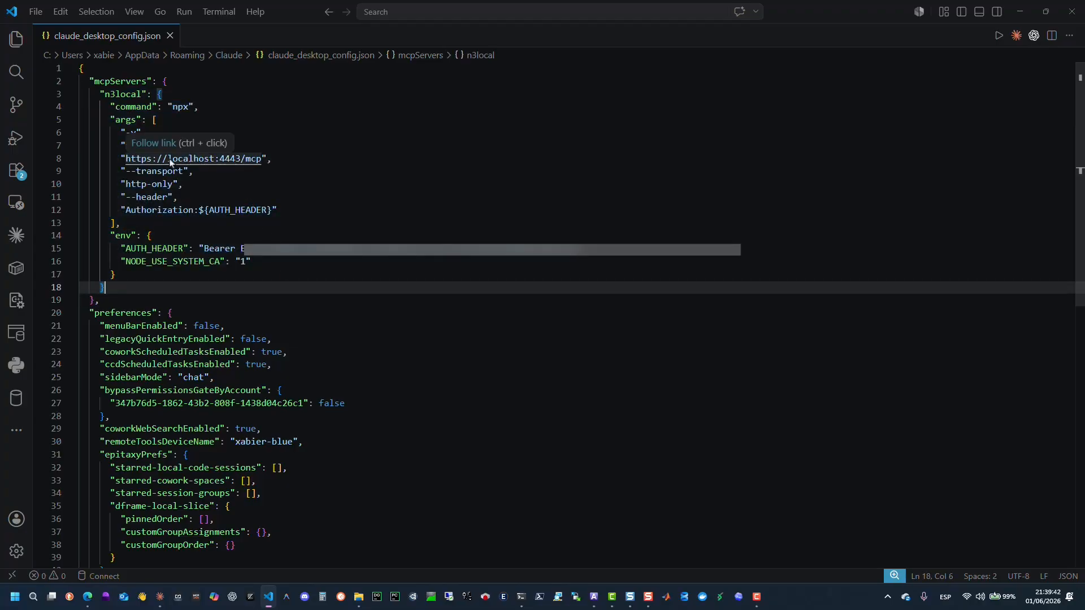
left_click_drag(167, 160, 259, 160)
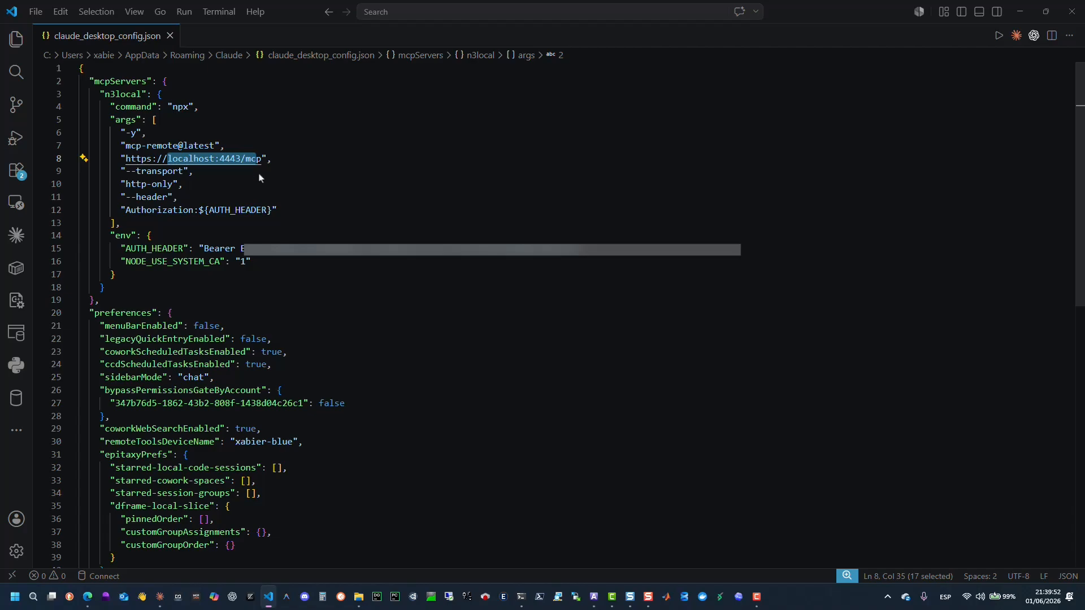
left_click_drag(119, 262, 254, 262)
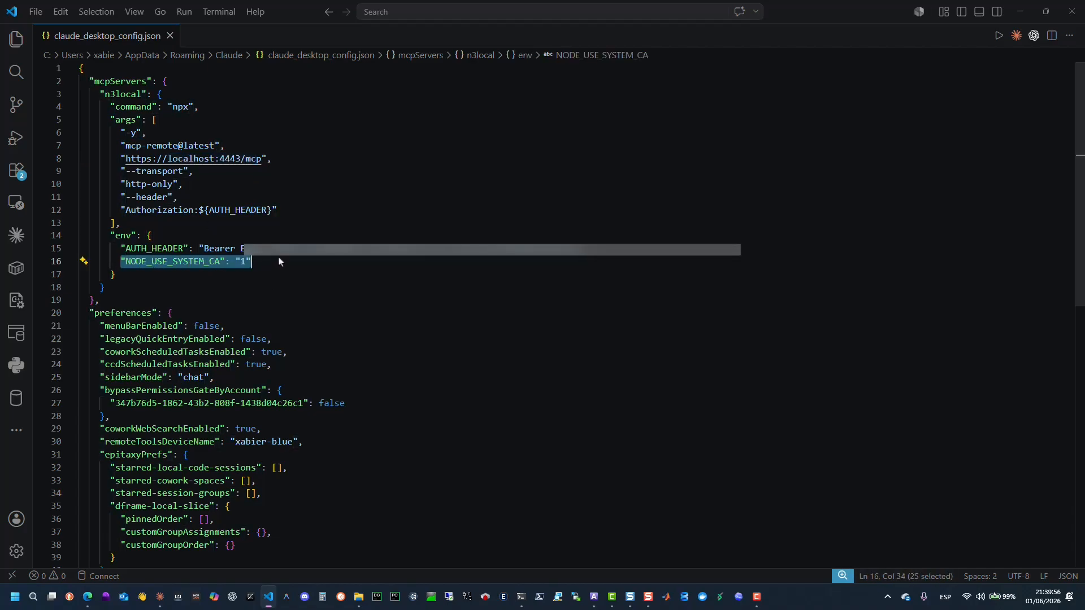
Minimize the code editor and file explorer, then close the Settings dialog and the Claude window.
left_click(1020, 12)
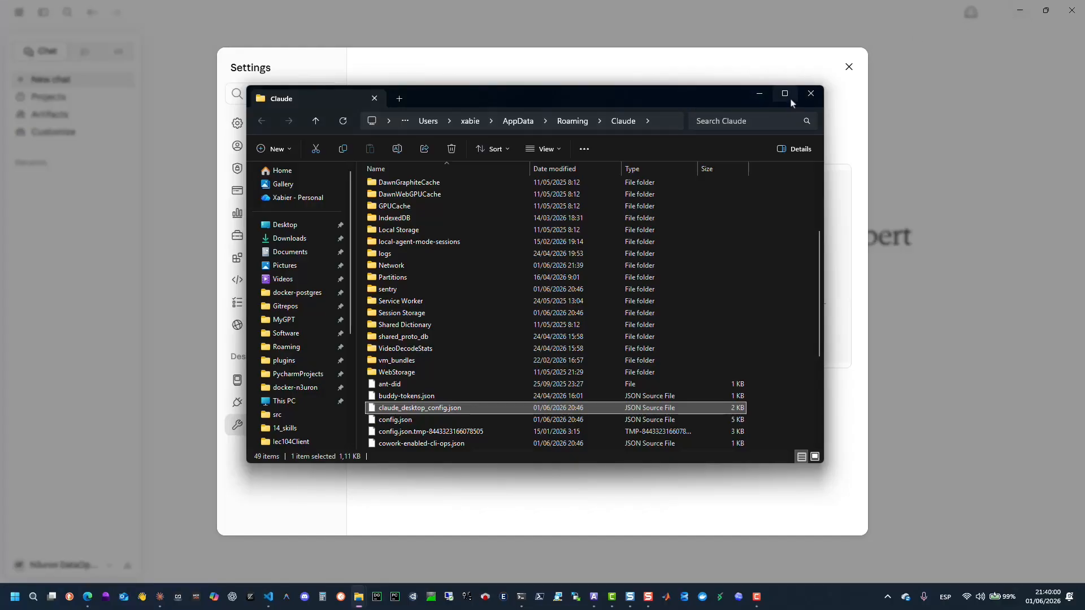
left_click(759, 93)
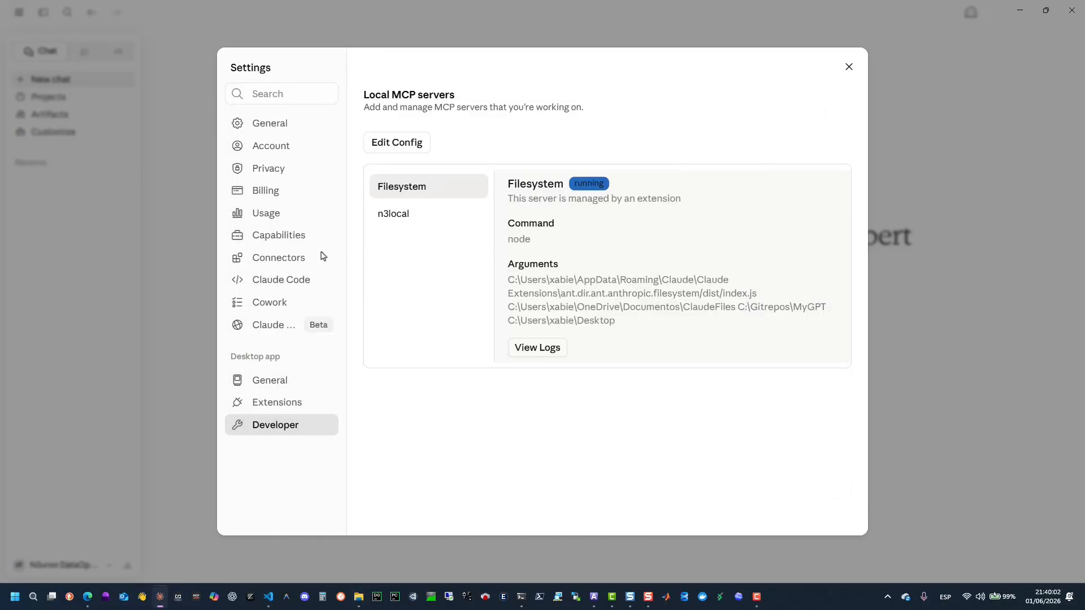
left_click(849, 67)
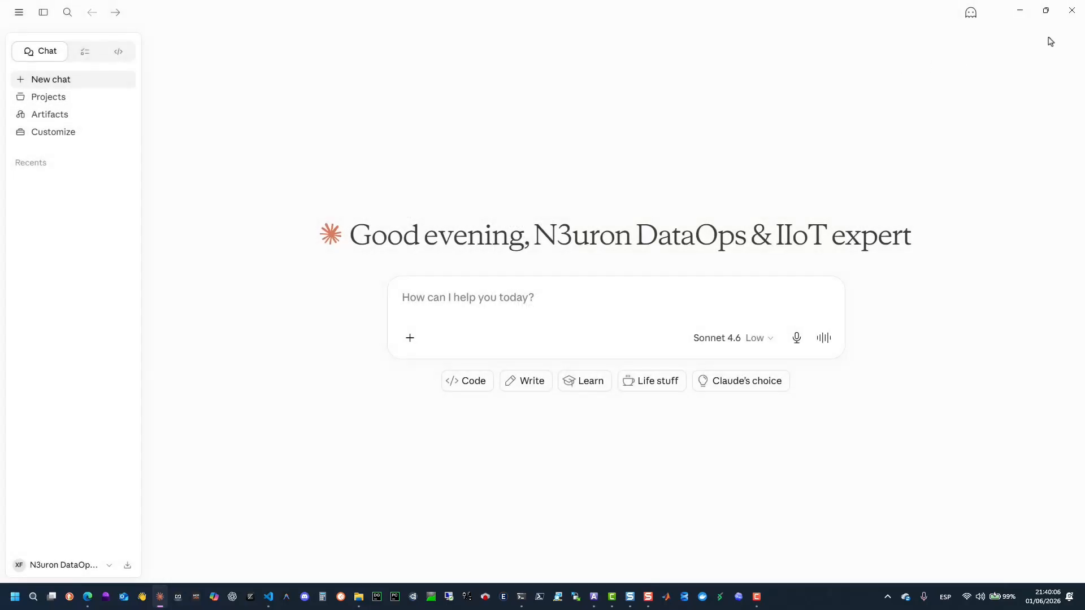
left_click(1072, 10)
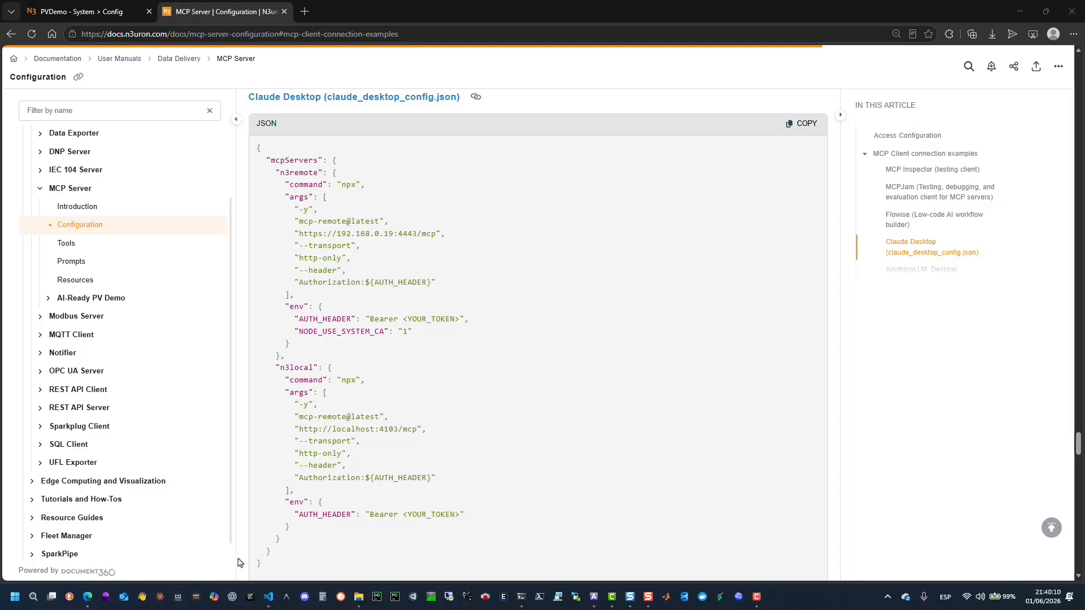
Switch to Claude Desktop and attach the Xantrex GT500 Datasheet resource from the n3local connector to a new chat.
left_click(157, 596)
mouse_move(159, 597)
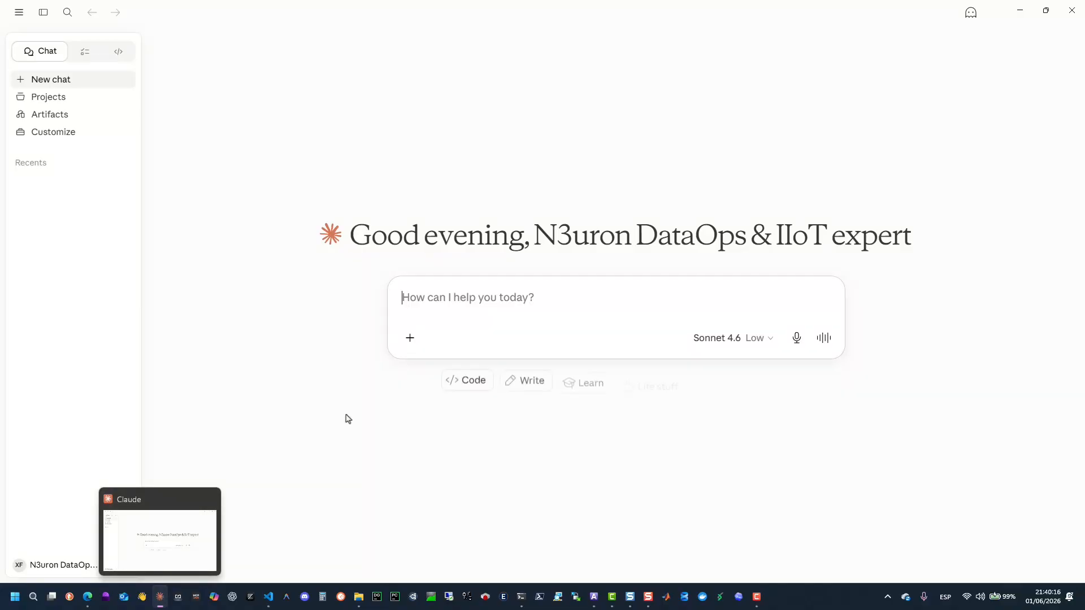
left_click(410, 339)
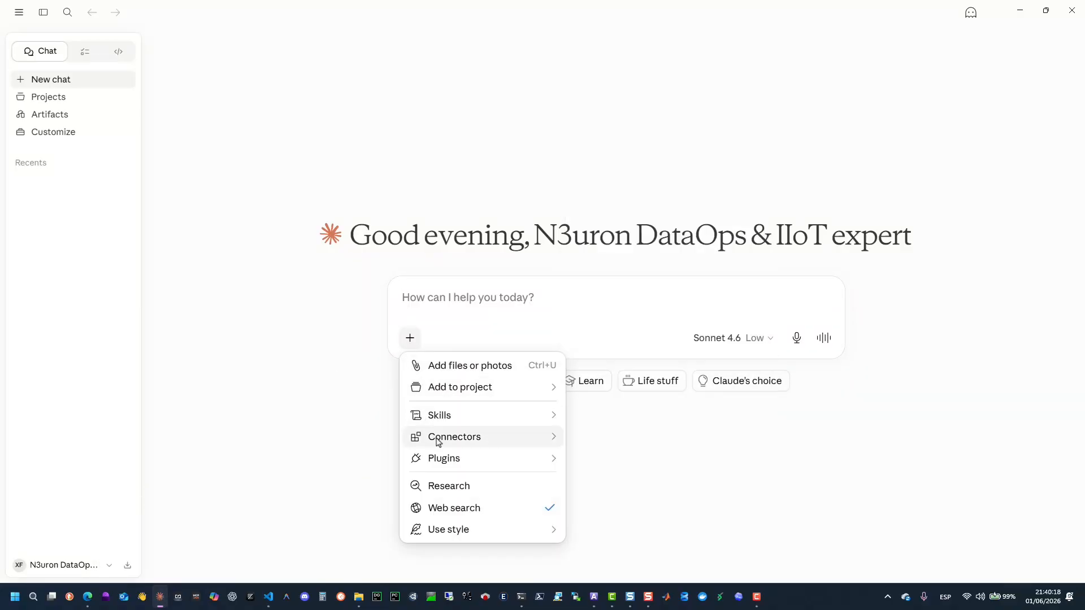
mouse_move(509, 437)
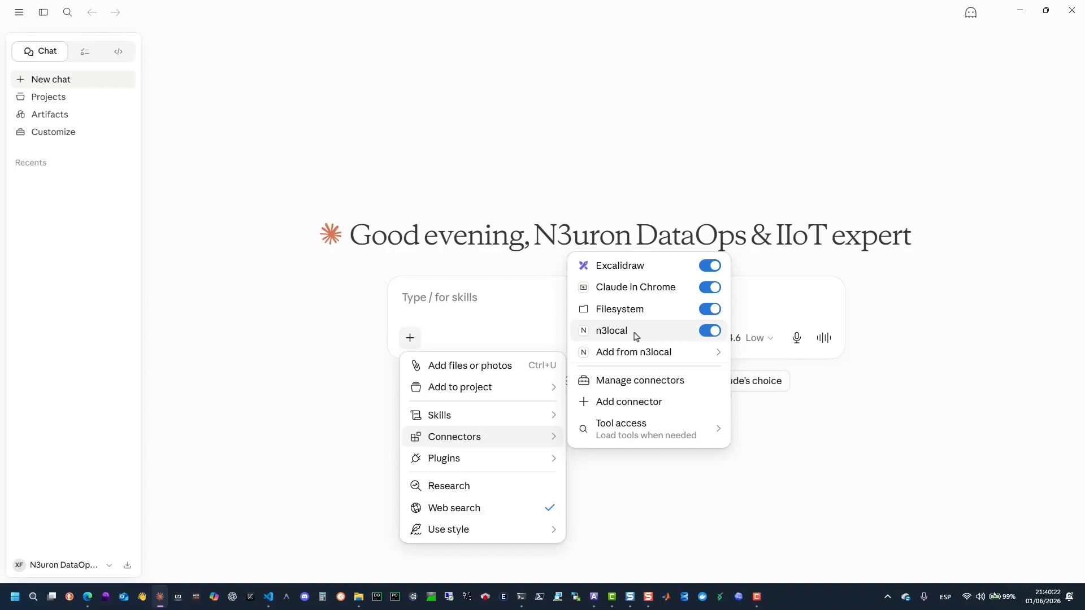
mouse_move(639, 350)
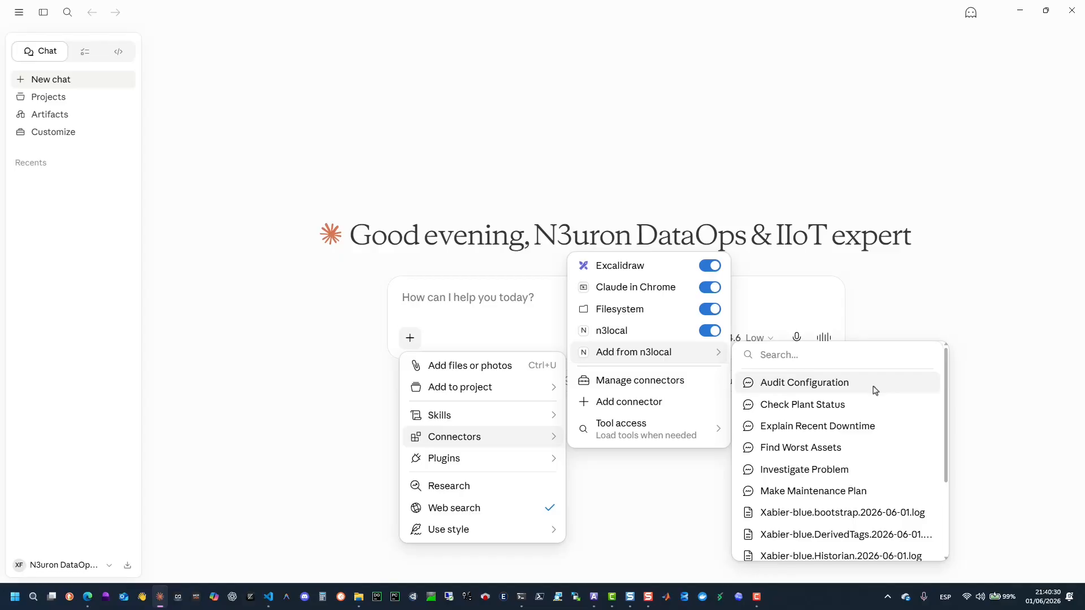
scroll(875, 389, "down", 1)
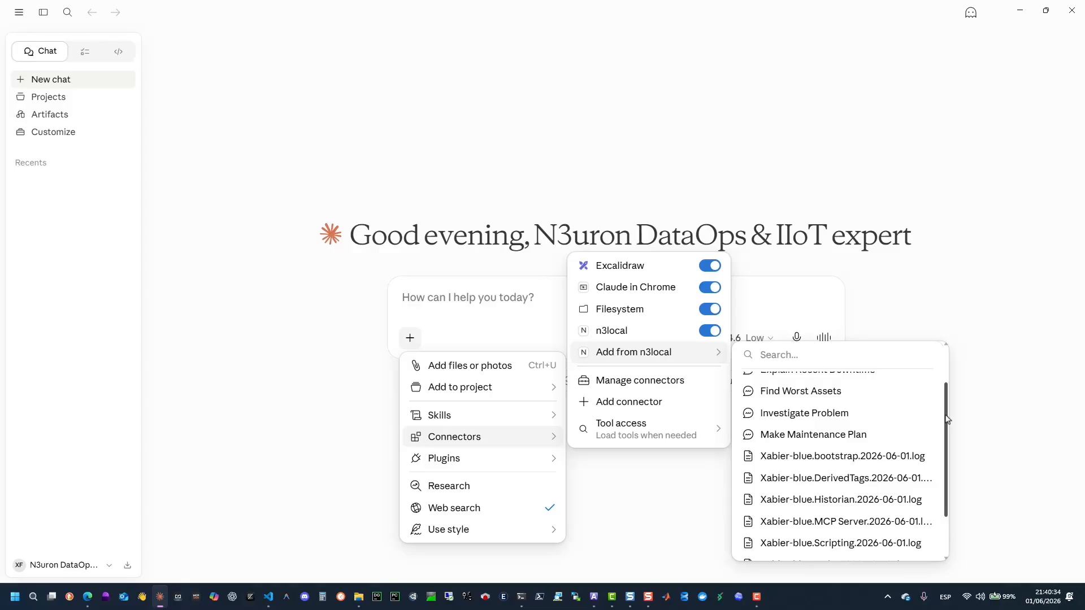
left_click_drag(947, 418, 940, 458)
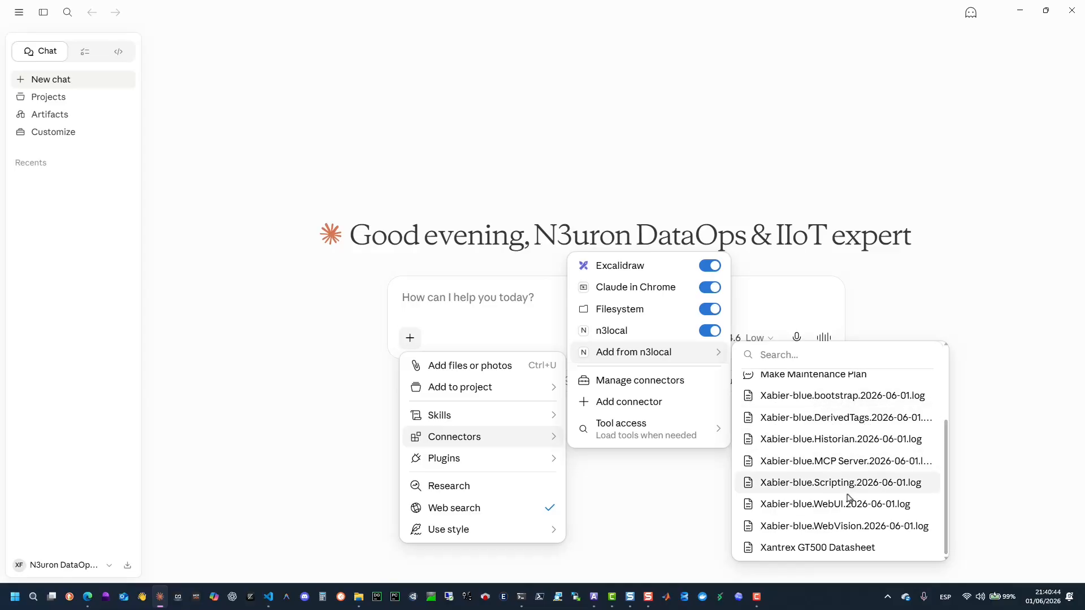
left_click(799, 552)
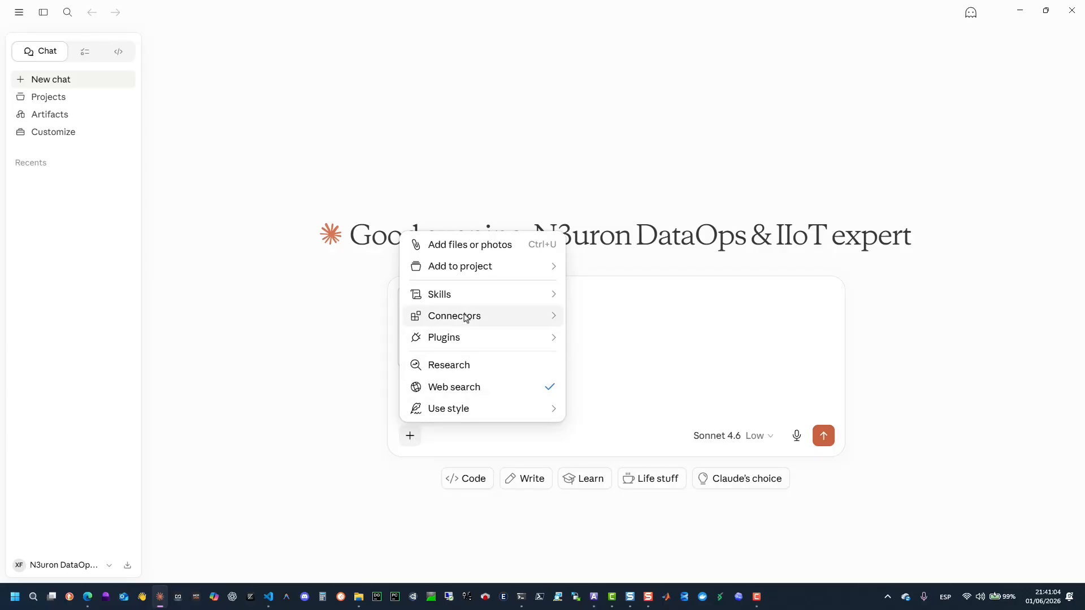
Add the n3local Find Worst Assets prompt with lookback 45 days, path /PVSIM/BLUELAKE/PVG001 and threshold 3 percent.
mouse_move(467, 317)
mouse_move(652, 232)
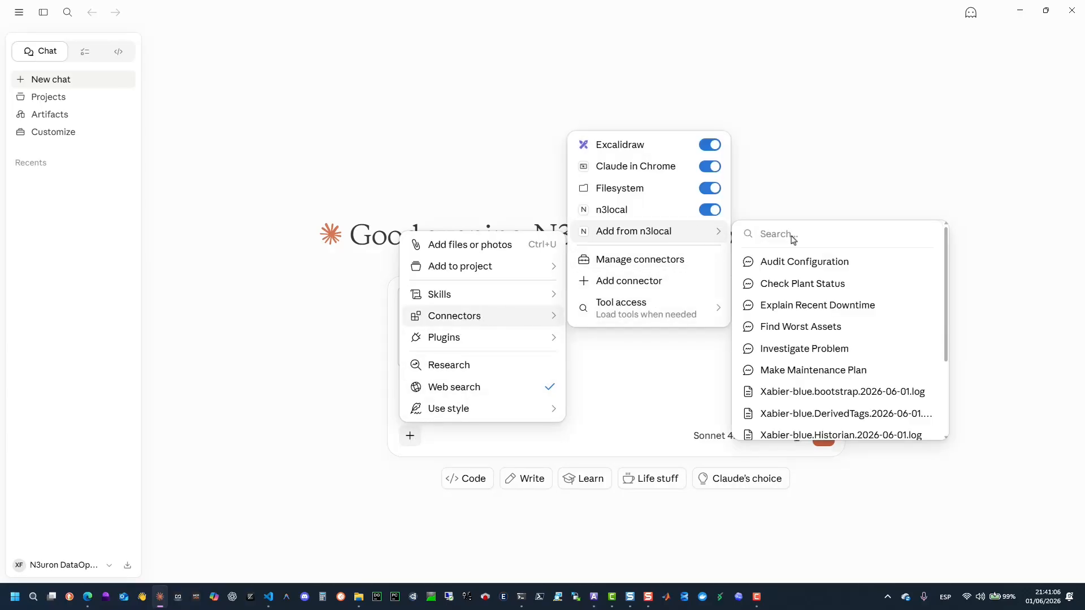
left_click(818, 327)
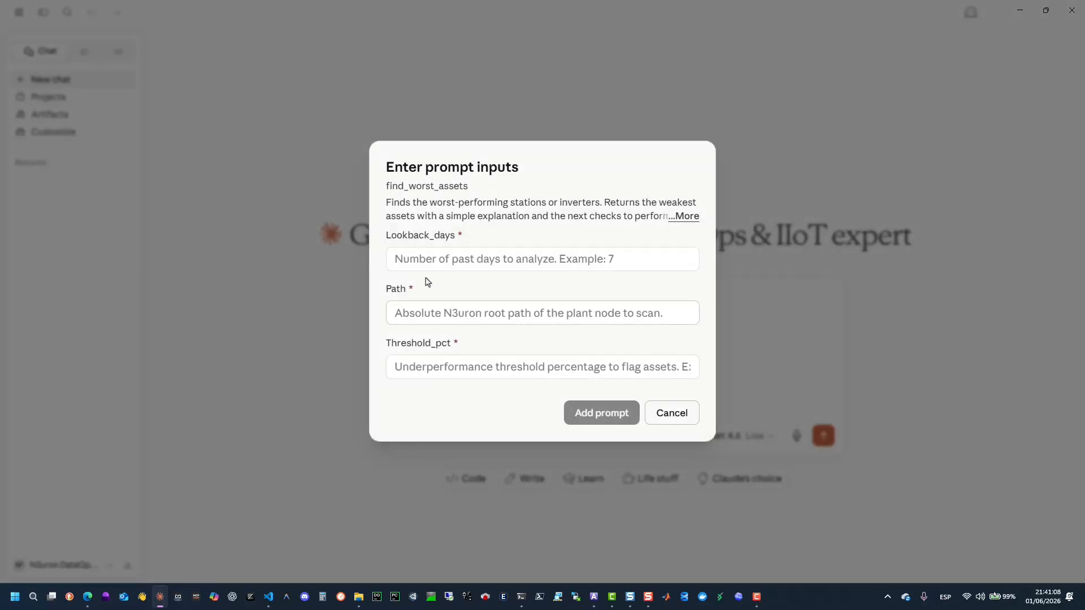
left_click(445, 265)
type("45")
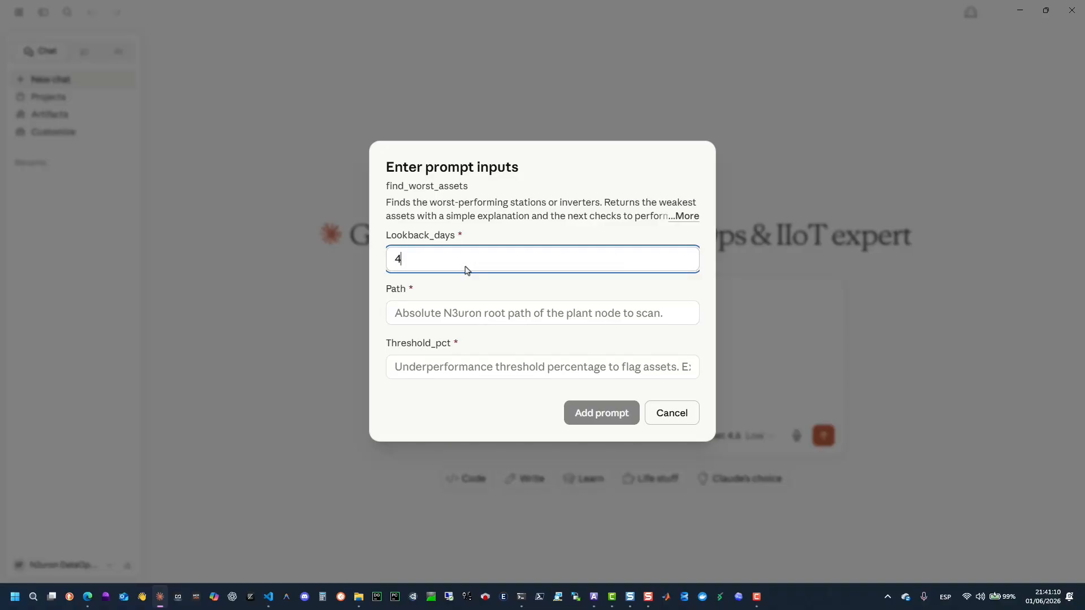
left_click(448, 323)
type("/PVSIM/BLUELAKE/PVG001")
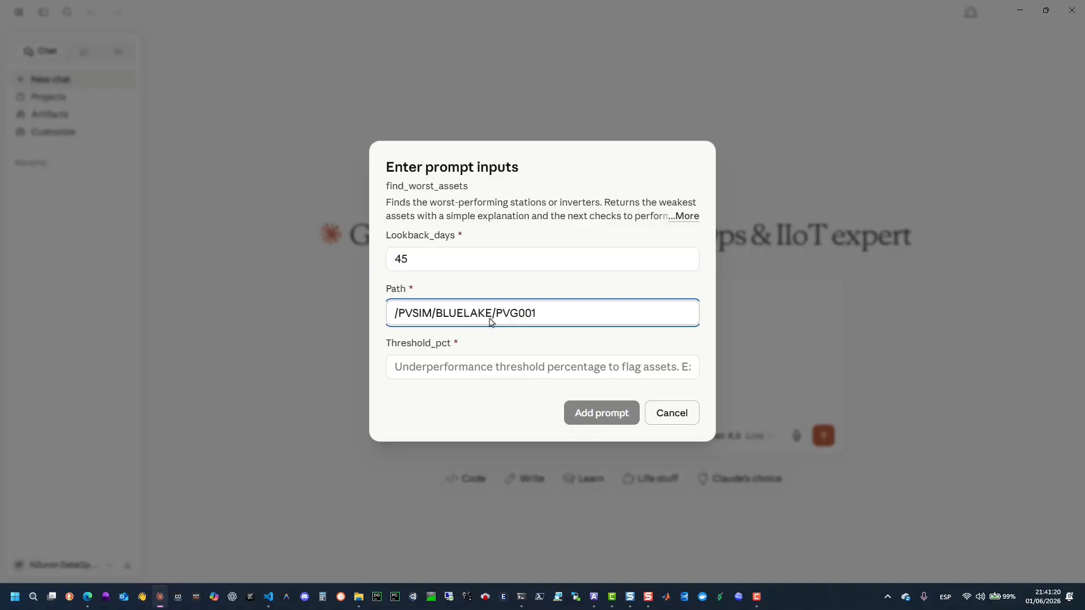
left_click(457, 370)
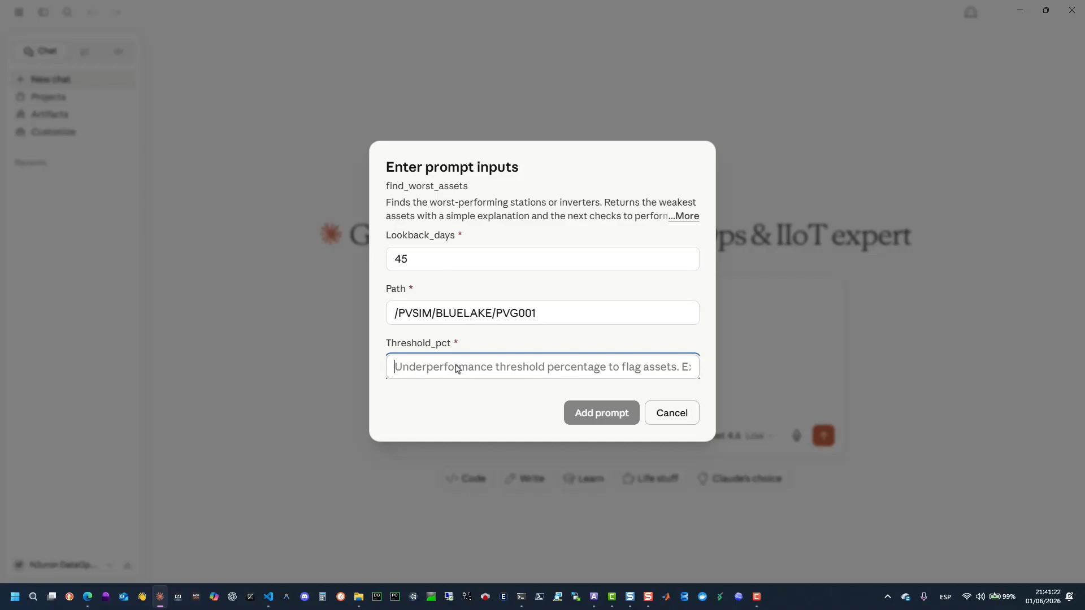
type("3")
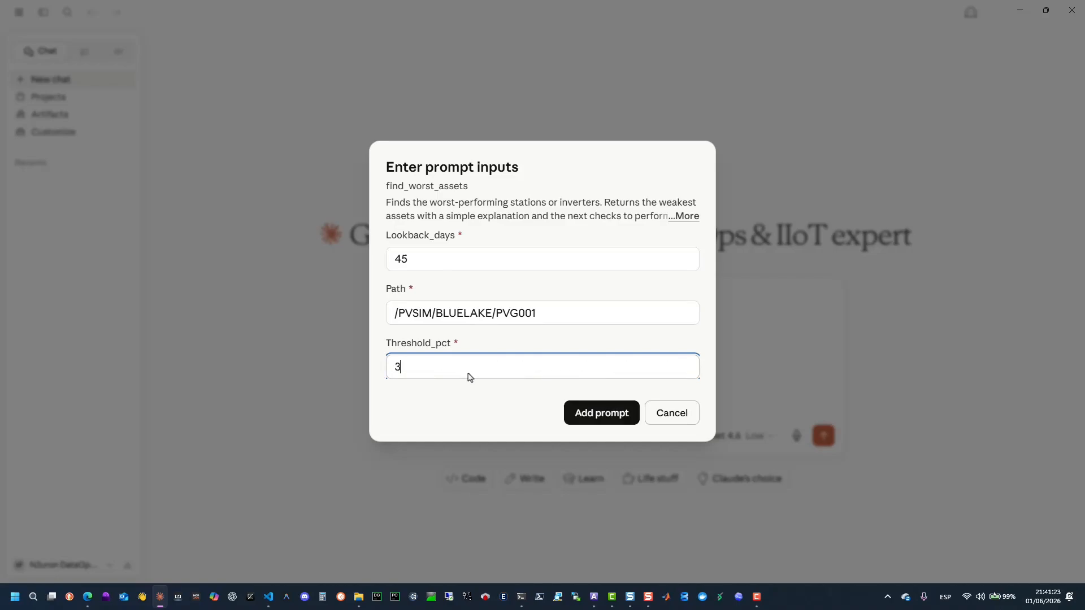
left_click_drag(553, 315, 375, 312)
left_click(590, 418)
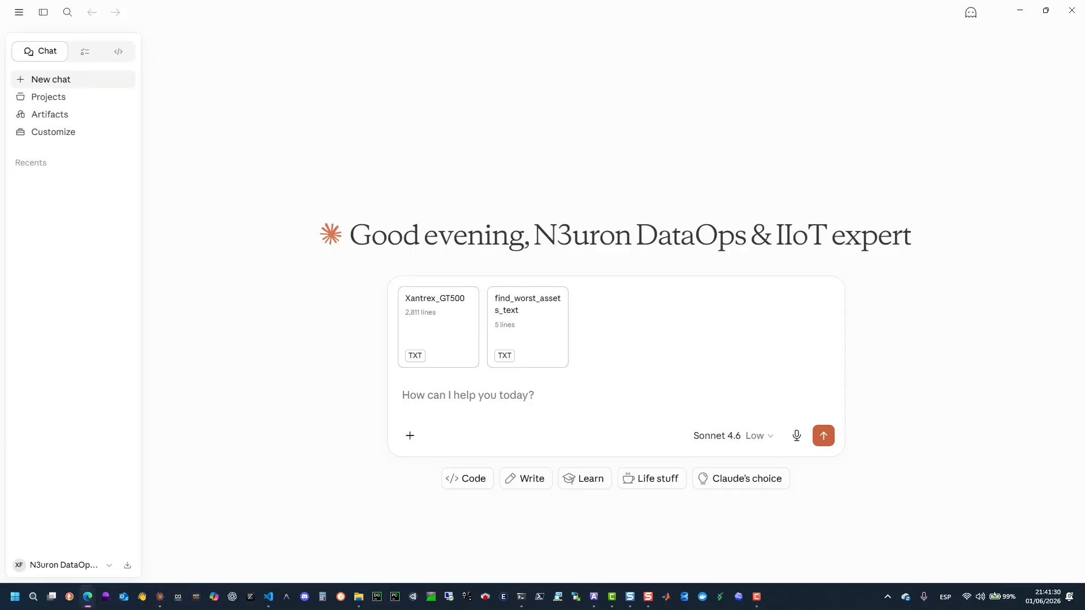
Paste the investigation prompt asking the N3uron MCP Server for an interactive, downloadable HTML diagnostic report into the message.
left_click(466, 405)
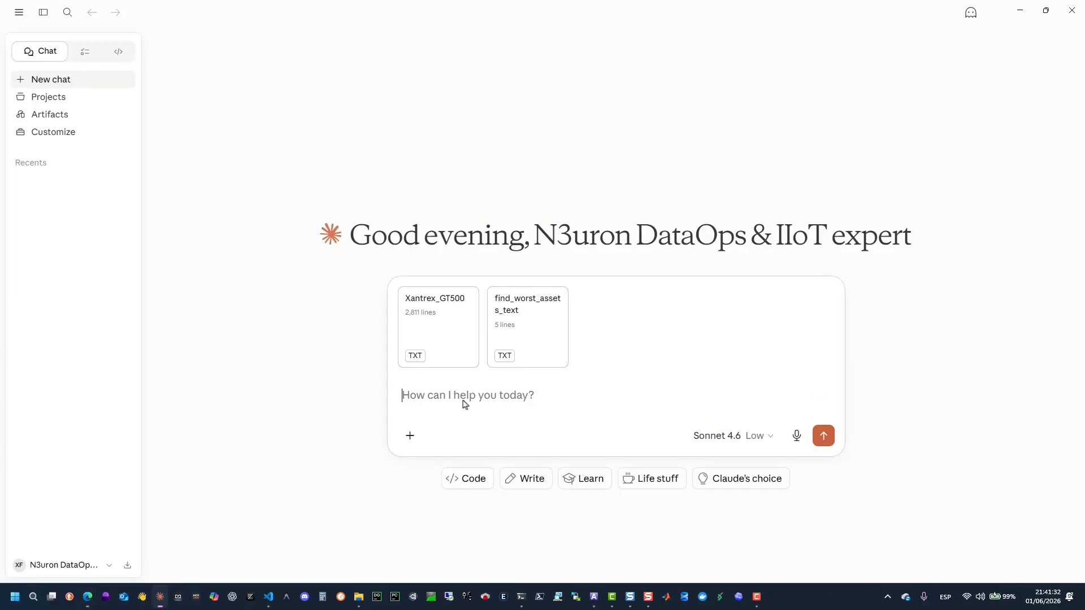
type("Use the connected N3uron MCP Server to analyze the available industrial project. Review the current status, alarms patterns, configuration quality, and available technical resources. Identify relevant issues, affected assets, supporting evidence, likely causes, and recommended actions. Use MCP tools and resources as the source of truth. Do not rely on assumptions when tool evidence is available. Generate an interactive HTML report ready to download. Include an executive summary, key findings, alarm patterns, configuration issues, maintenance recommendations, evidence tables, warnings, confidence level, and next actions. If information is missing or inconclusive, state it clearly.")
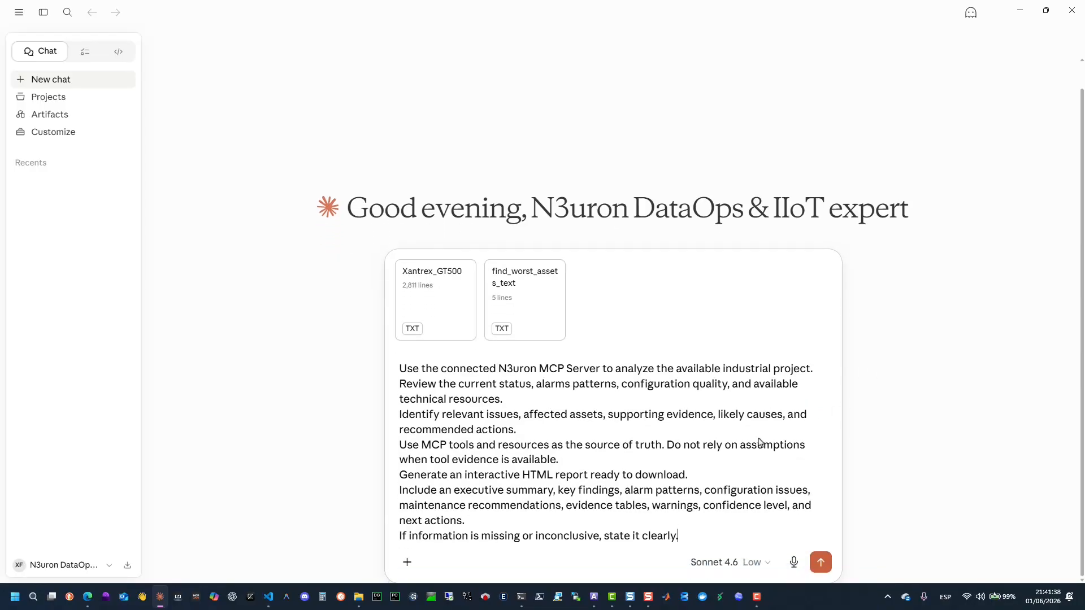
left_click_drag(400, 371, 773, 466)
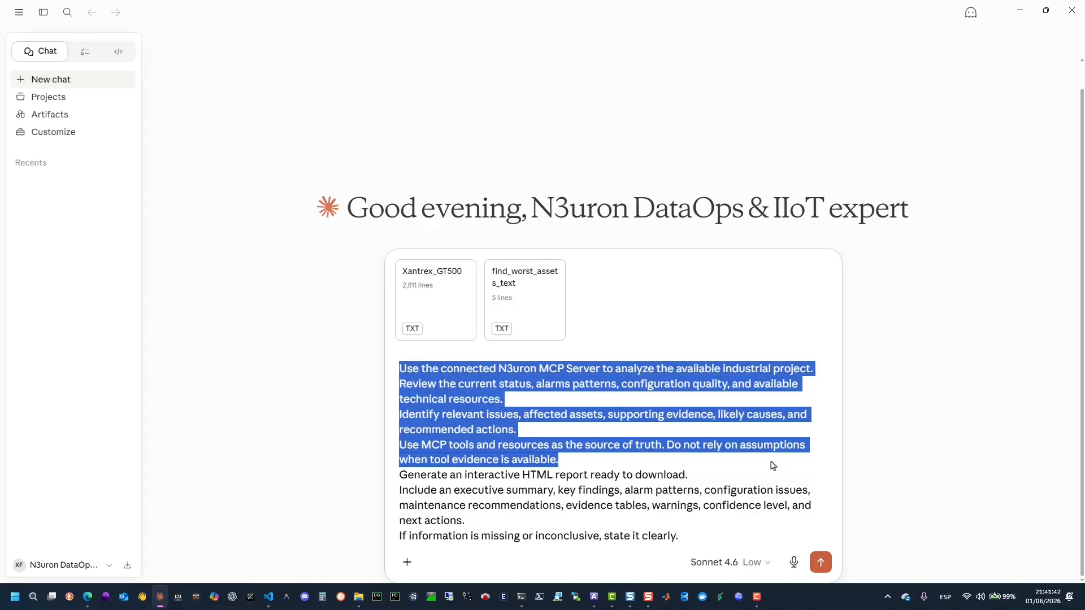
left_click(756, 471)
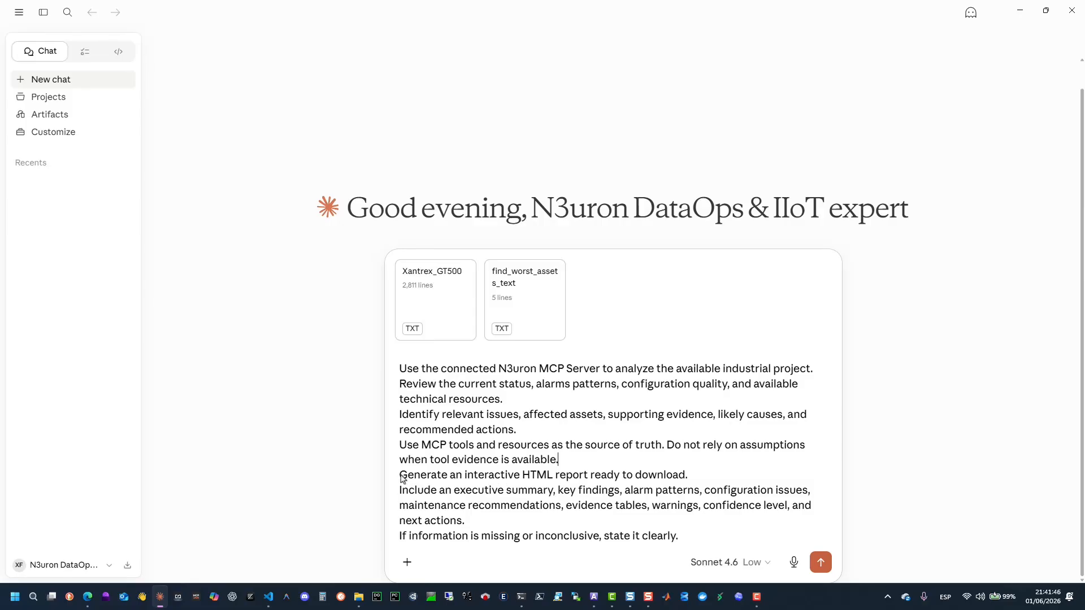
left_click_drag(402, 478, 705, 474)
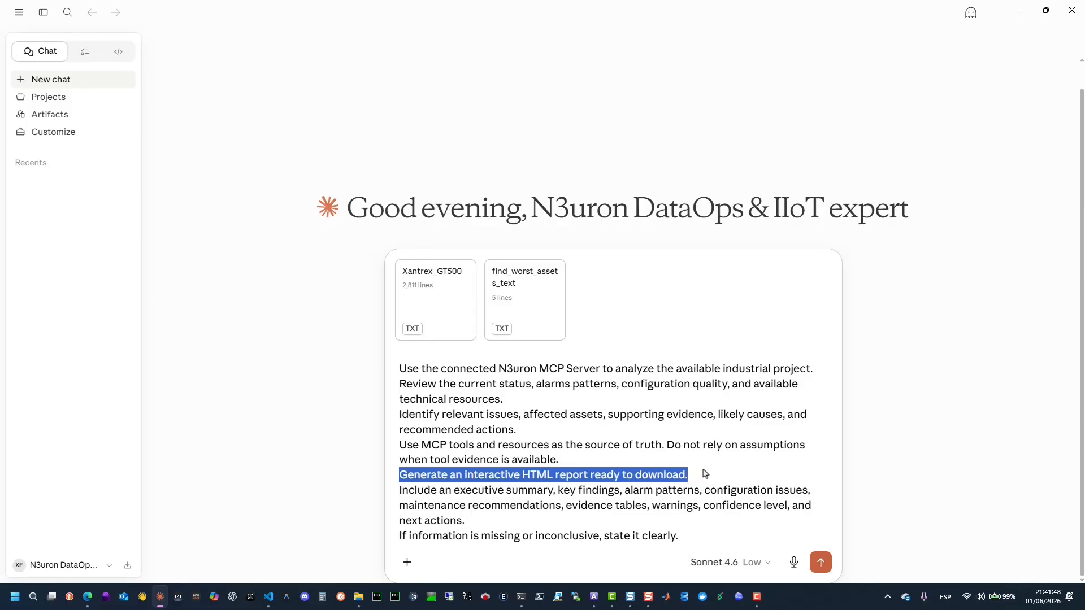
Raise the Sonnet 4.6 model's effort level to High.
left_click(769, 563)
mouse_move(747, 513)
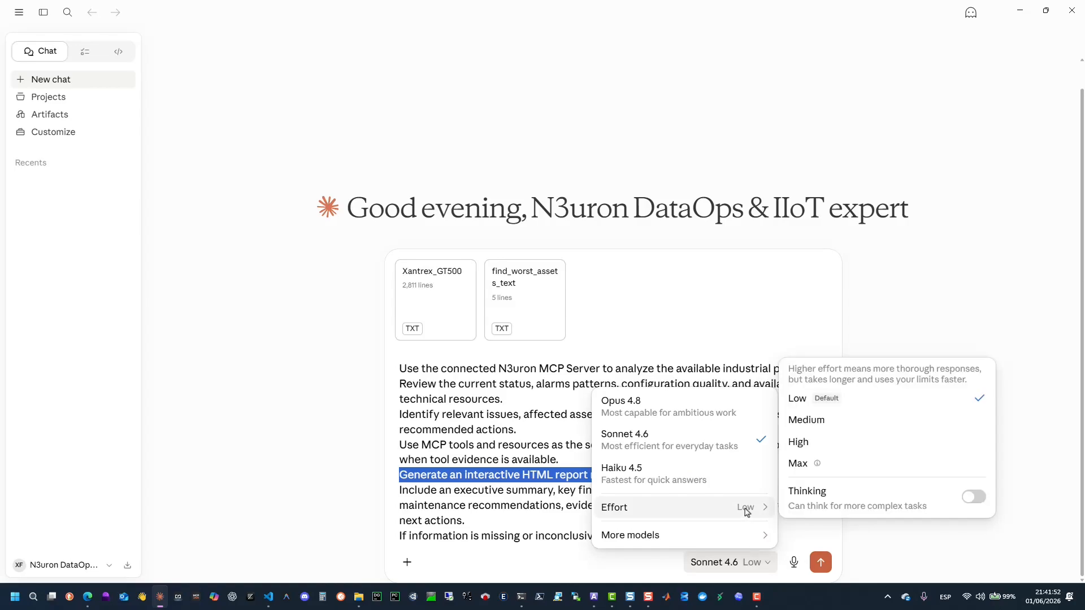
left_click(817, 428)
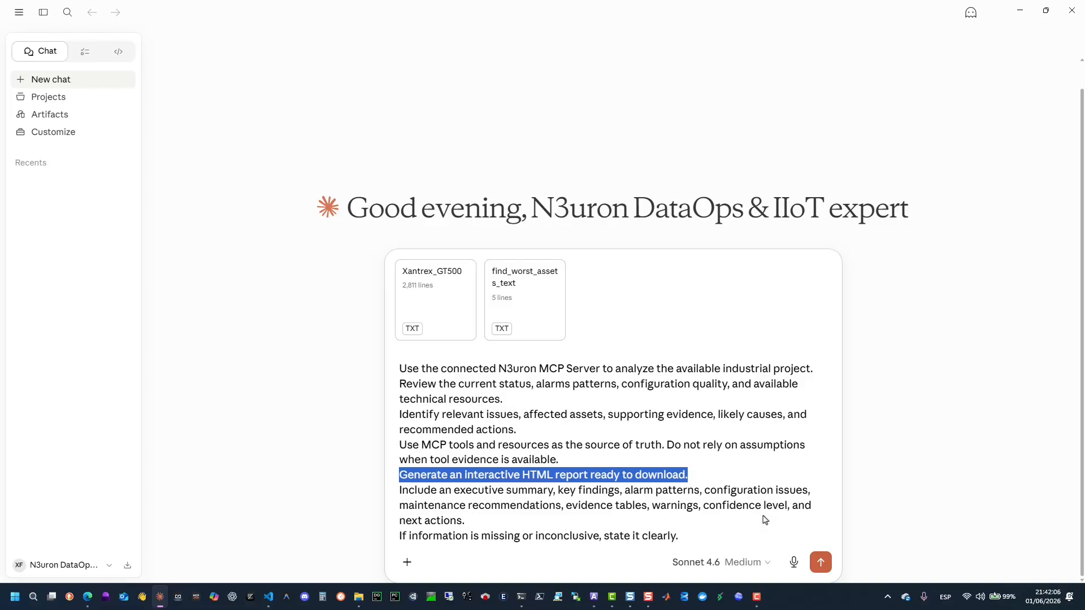
left_click(751, 562)
mouse_move(744, 541)
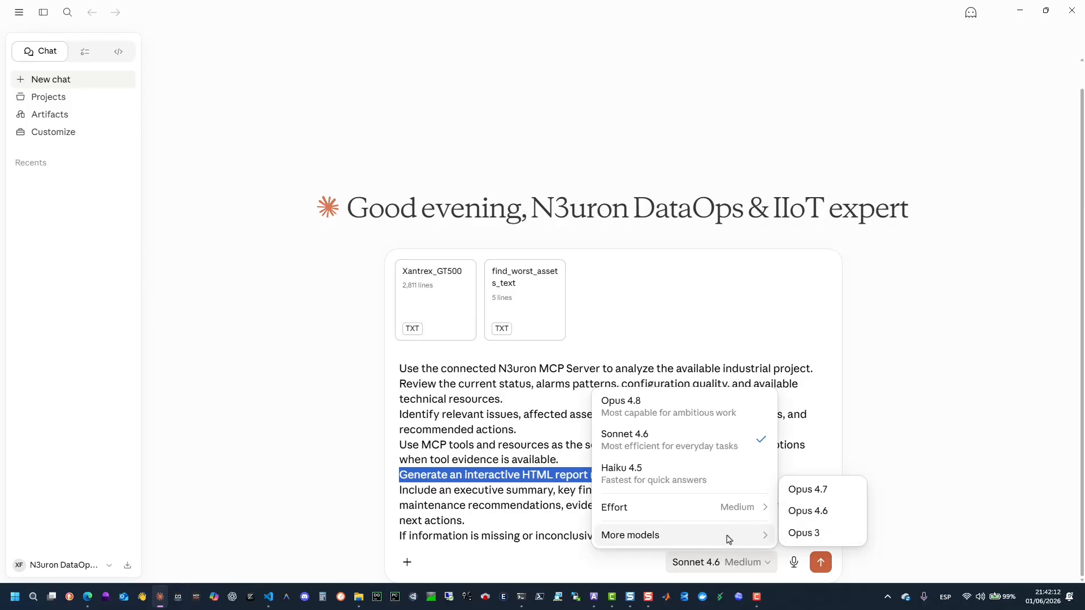
mouse_move(745, 509)
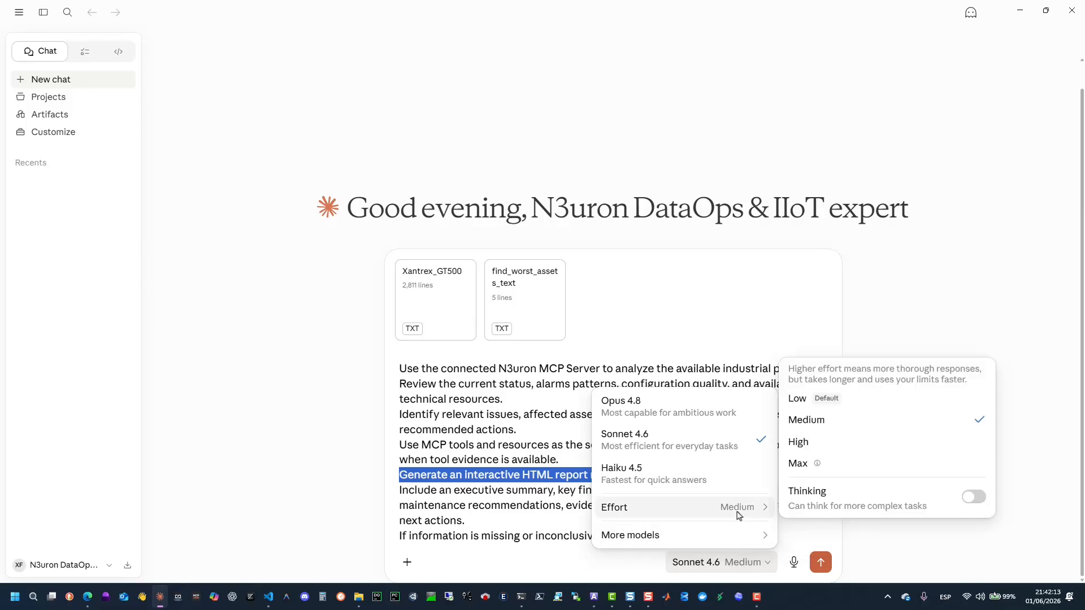
left_click(807, 446)
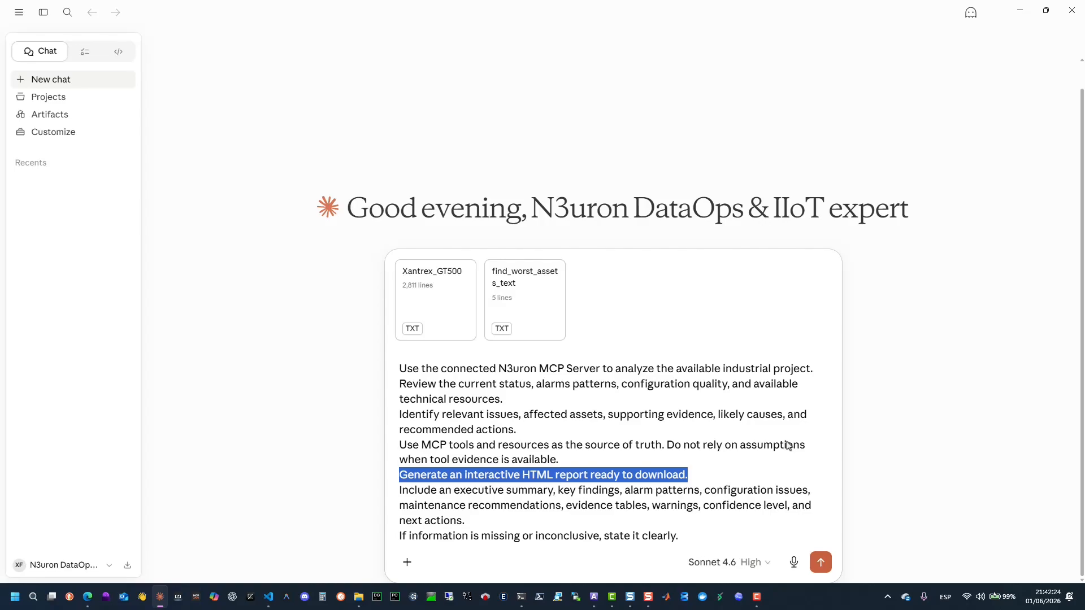
Preview the find_worst_assets_text attachment to review its scan call parameters.
left_click(787, 446)
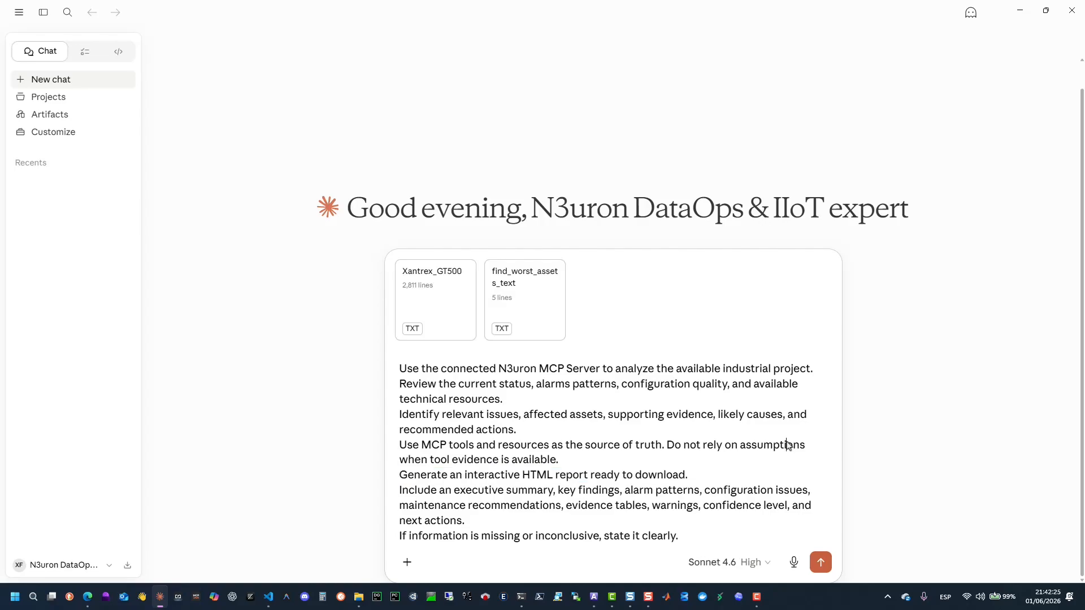
left_click(508, 289)
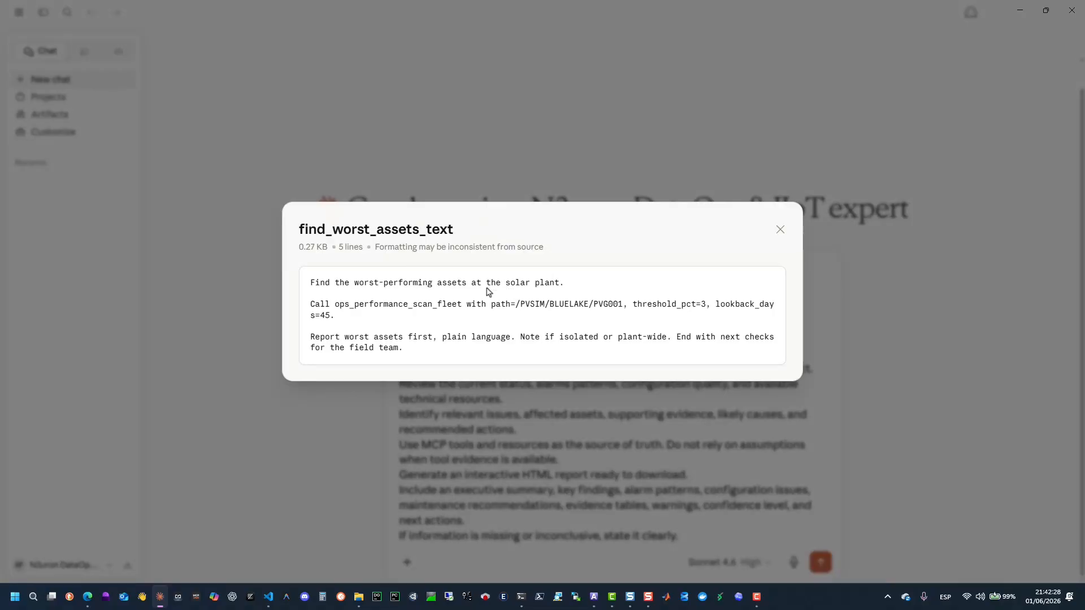
left_click_drag(309, 285, 707, 305)
left_click(523, 307)
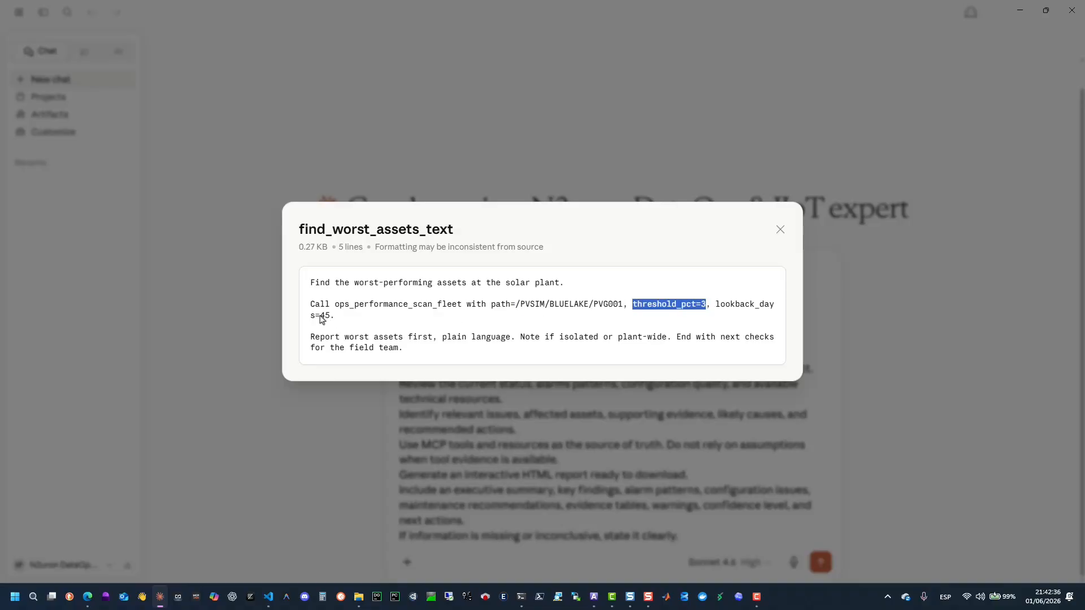
left_click_drag(321, 319, 335, 318)
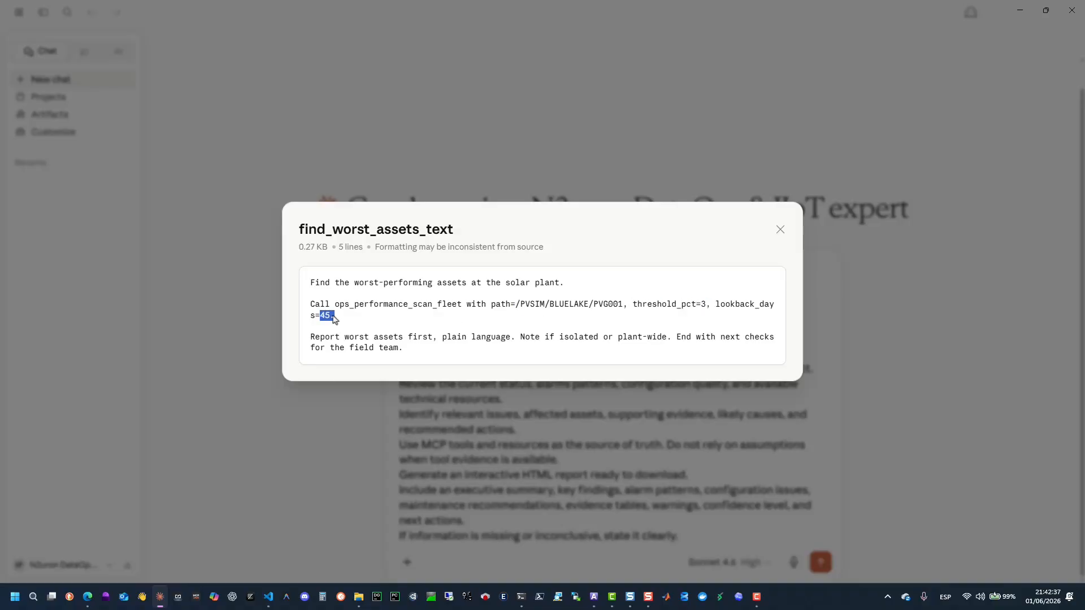
left_click(780, 232)
Preview the Xantrex_GT500 datasheet attachment's text.
left_click(448, 295)
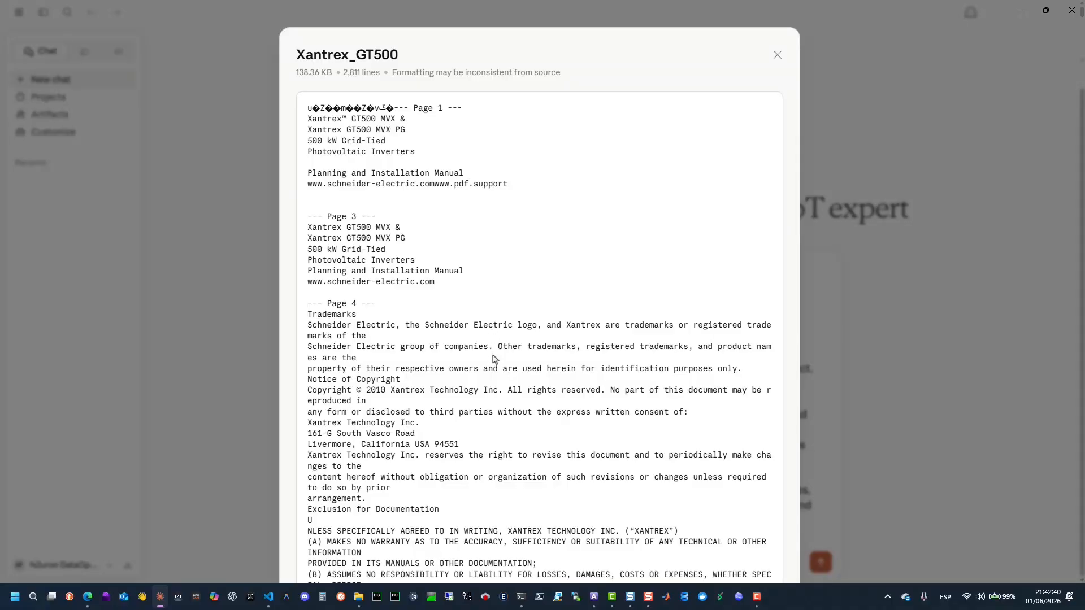
scroll(494, 359, "down", 20)
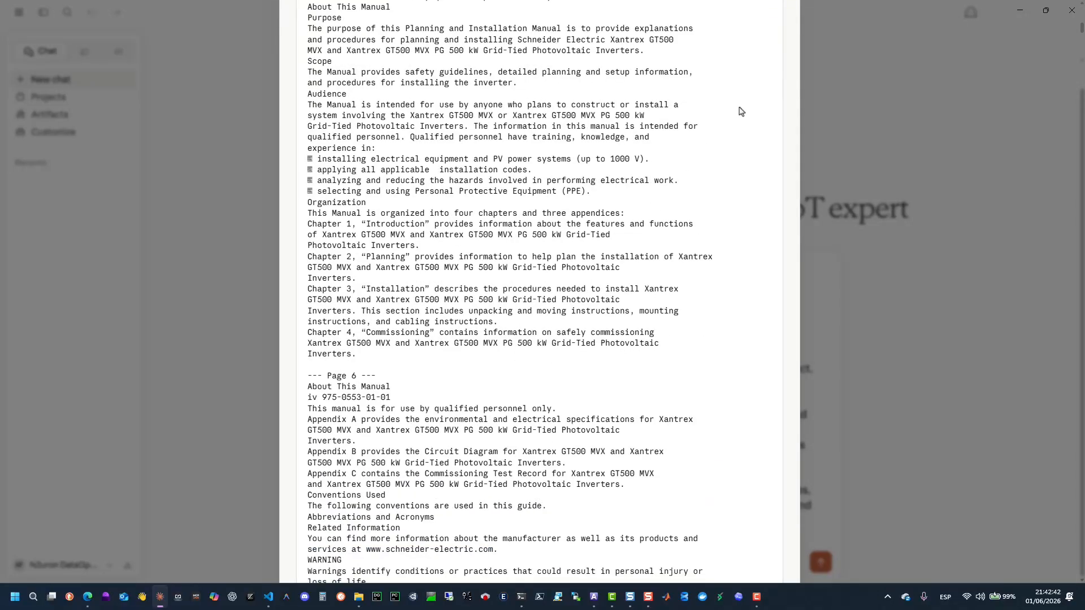
scroll(733, 222, "up", 20)
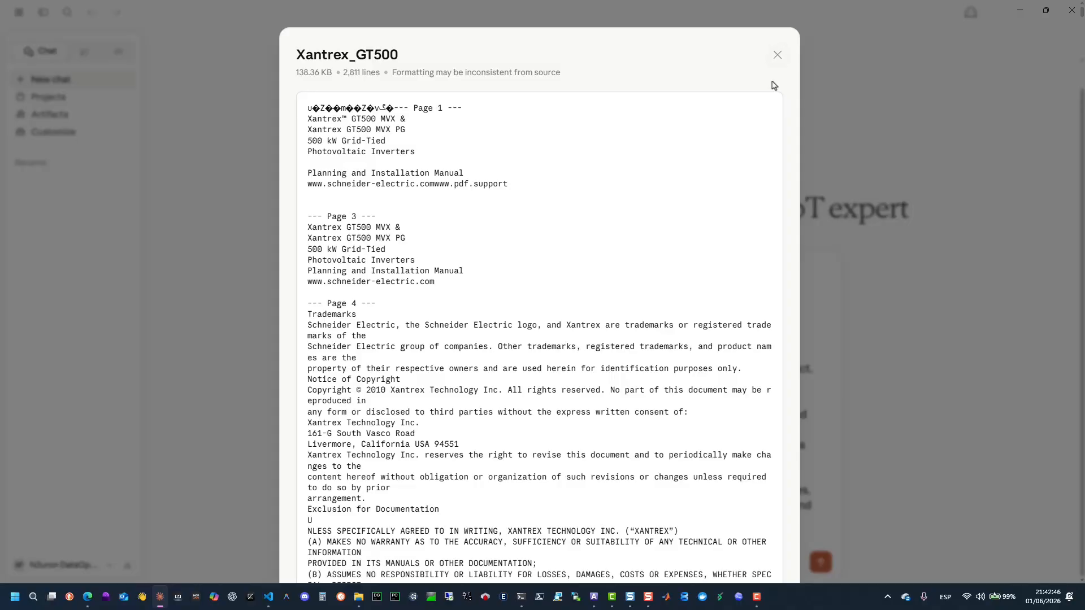
left_click(777, 56)
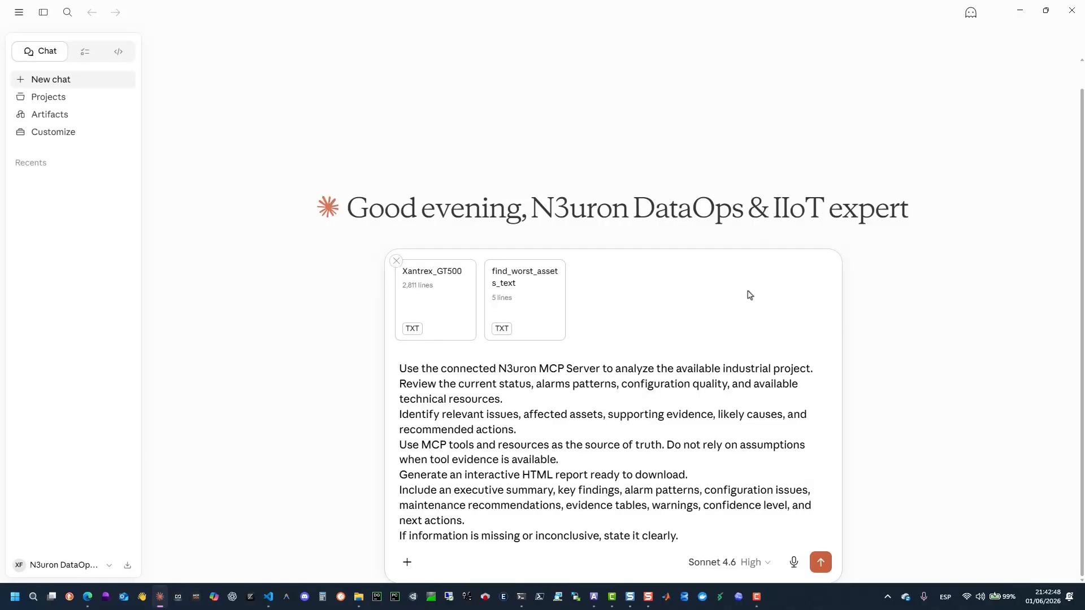
Send the prompt and always allow Claude to use the Recommend Maintenance tool from n3local.
left_click(827, 562)
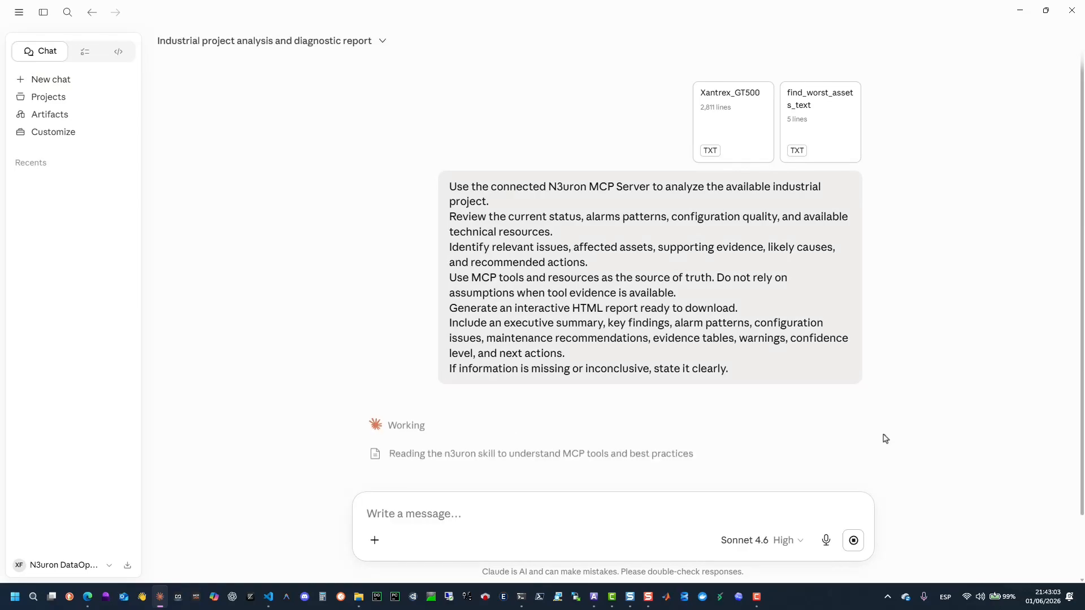
left_click(43, 12)
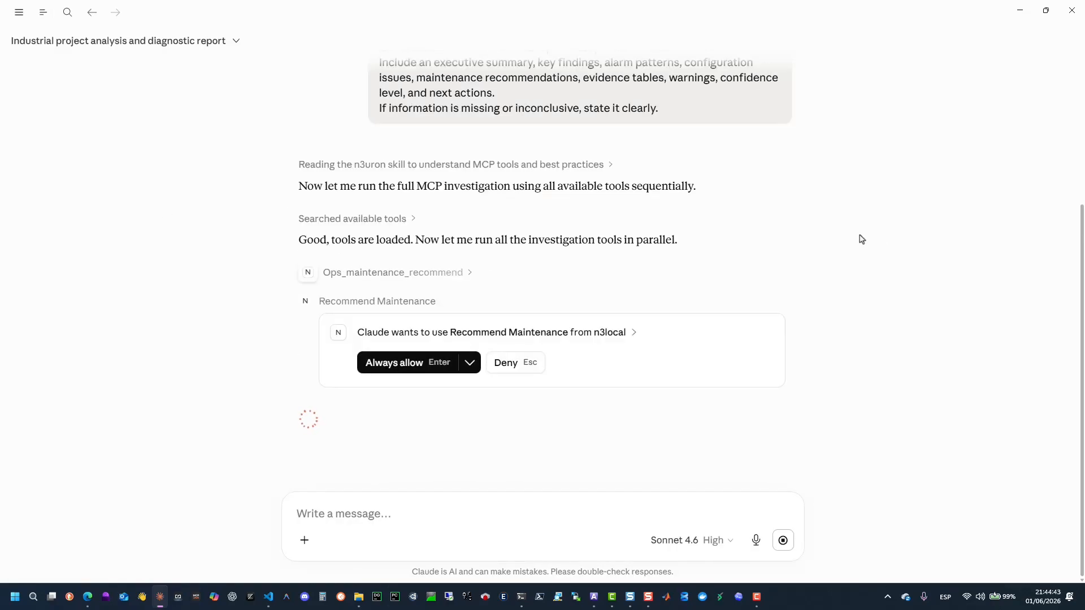
left_click(418, 366)
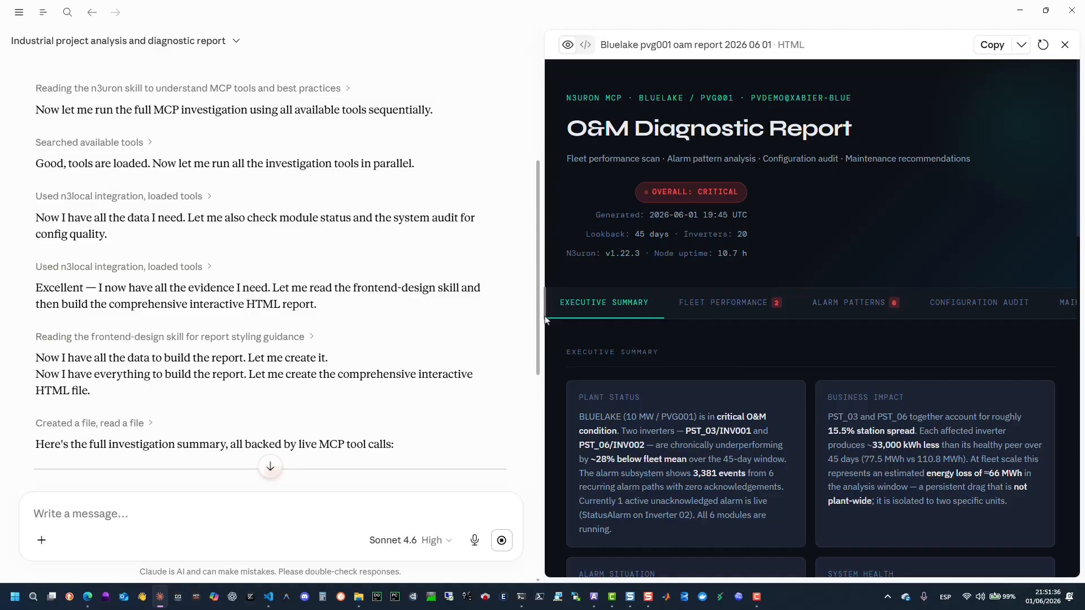
Scroll through Claude's investigation summary and recommended field actions in the chat.
scroll(462, 351, "down", 4)
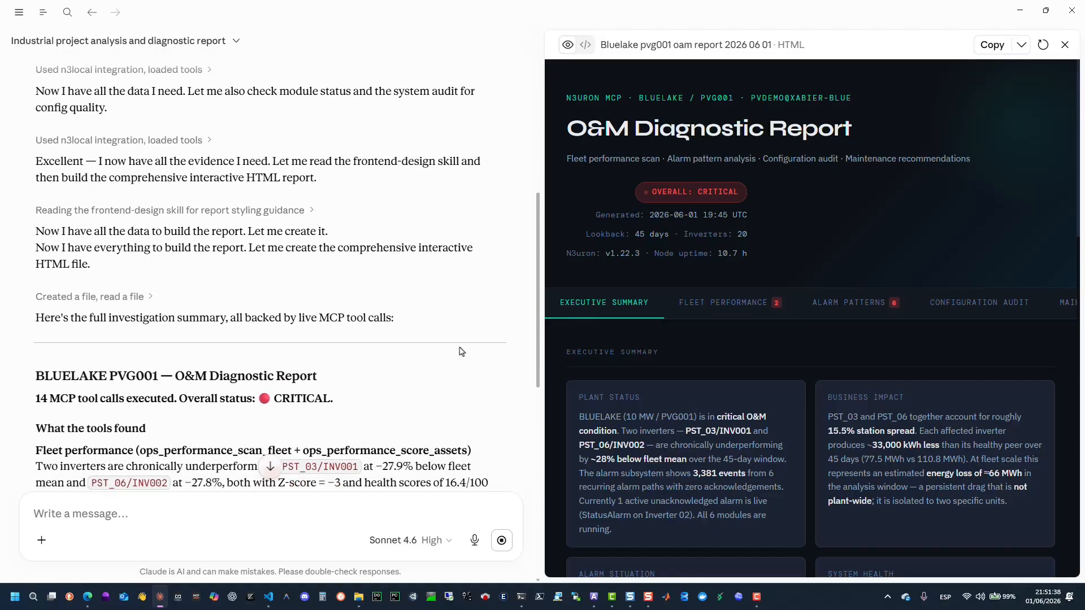
scroll(466, 357, "down", 1)
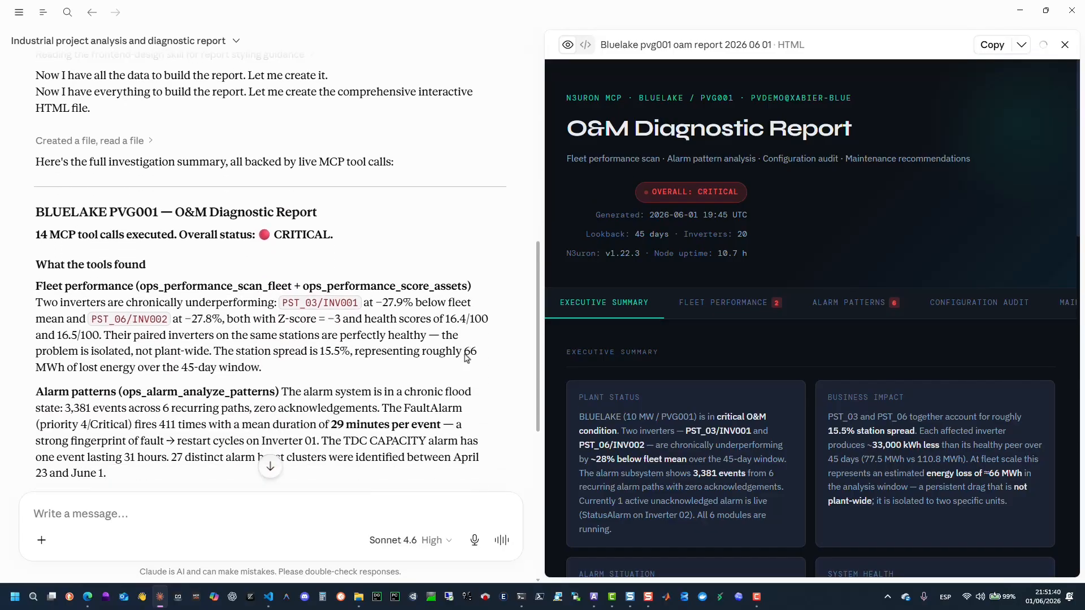
scroll(466, 358, "down", 1)
scroll(466, 358, "down", 3)
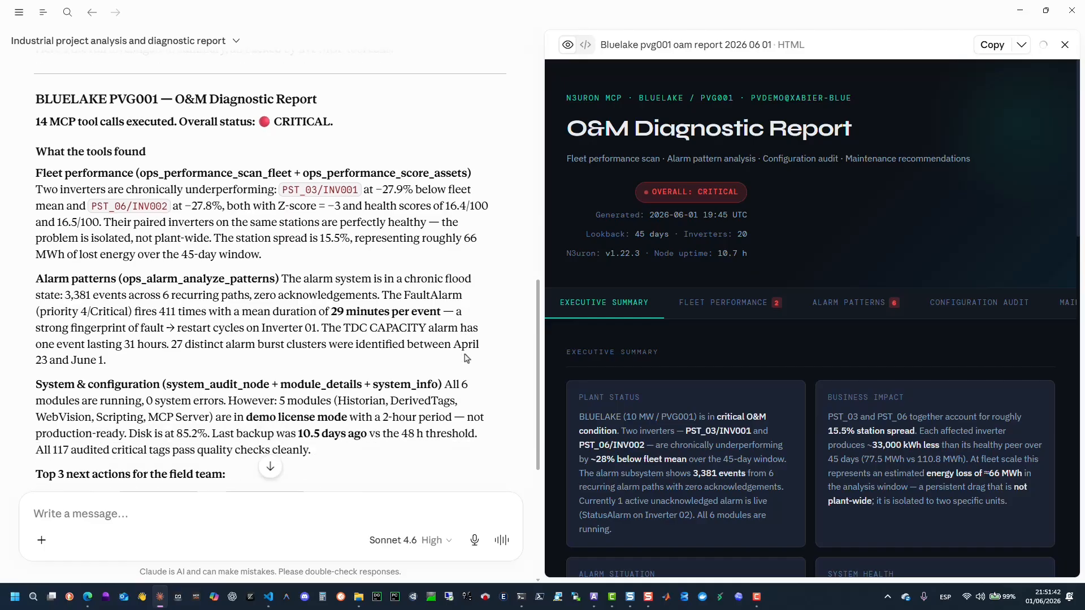
scroll(466, 358, "down", 1)
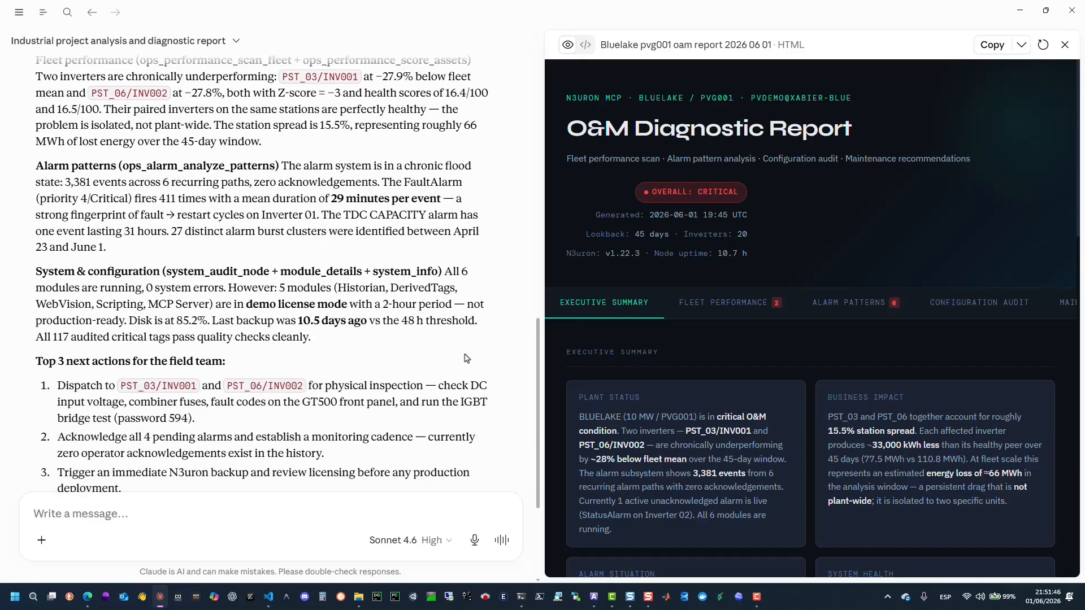
scroll(465, 357, "down", 1)
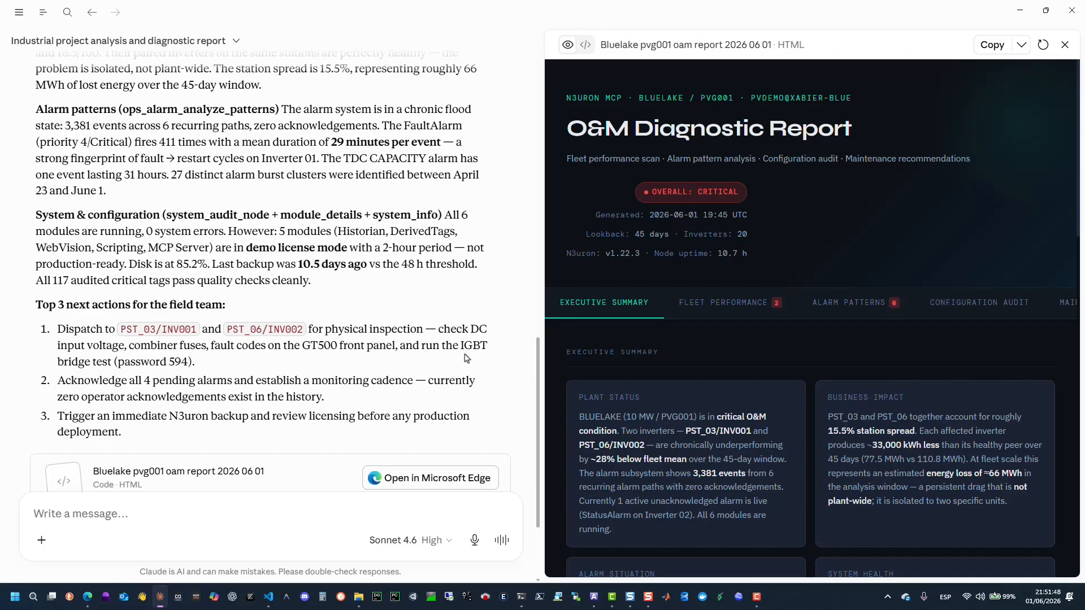
scroll(466, 358, "down", 1)
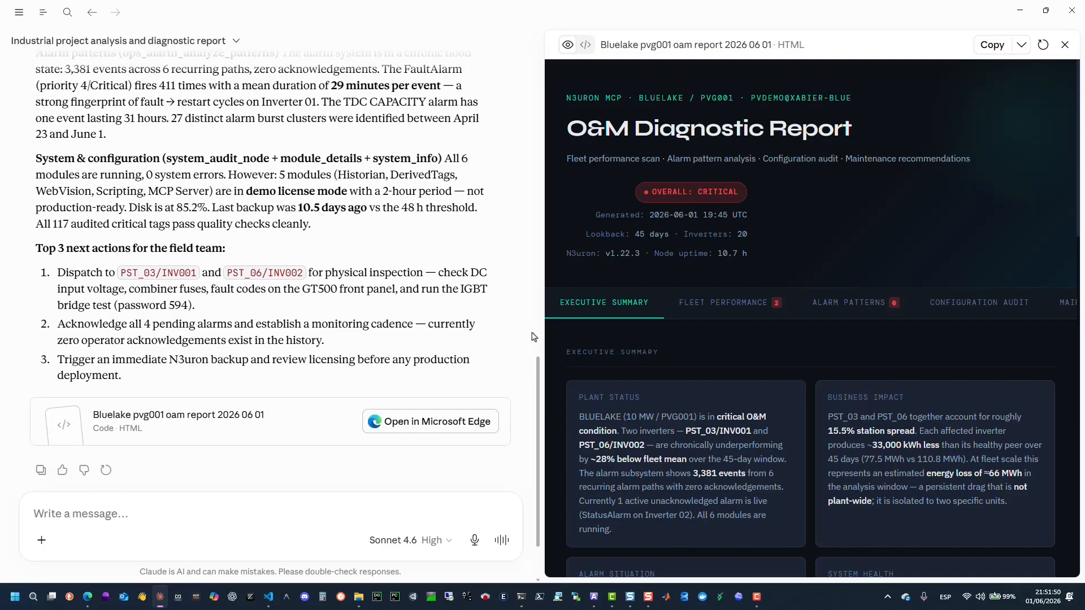
Download the O&M report artifact as an HTML file to the Desktop.
left_click_drag(543, 334, 357, 339)
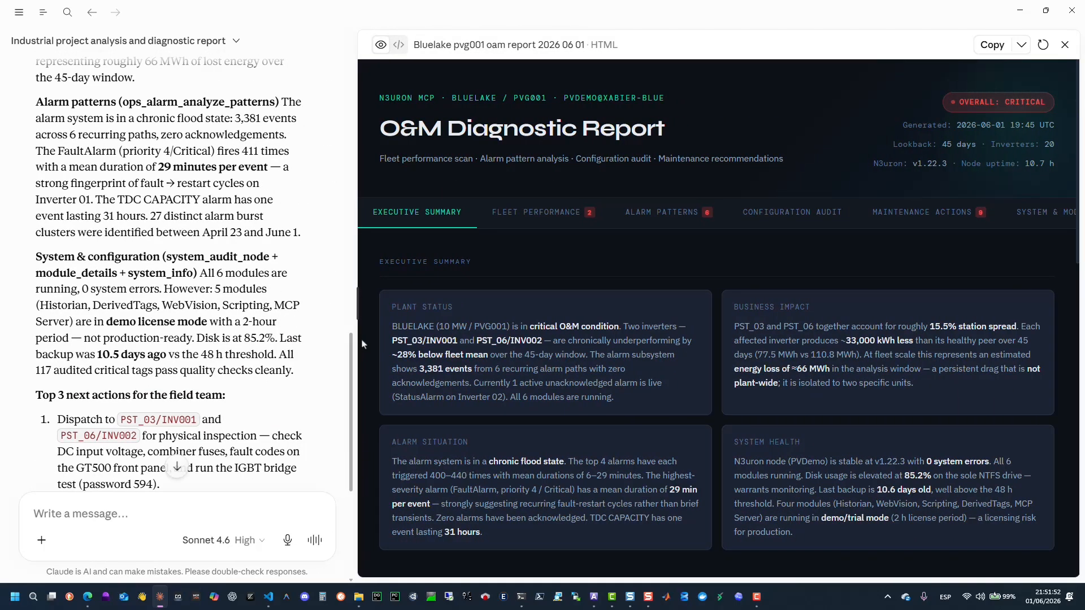
left_click(1022, 46)
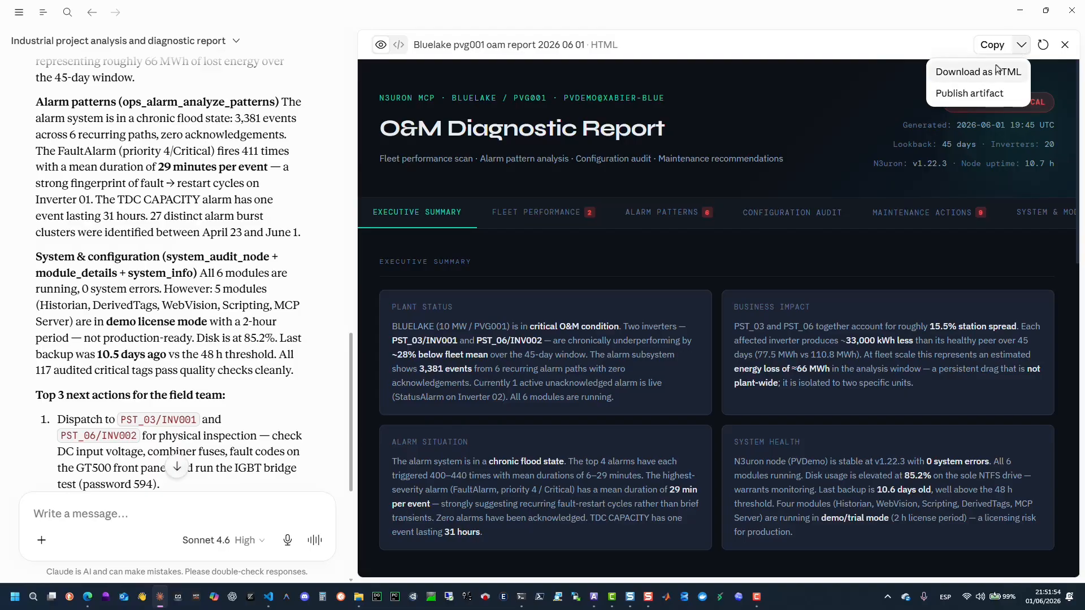
left_click(990, 72)
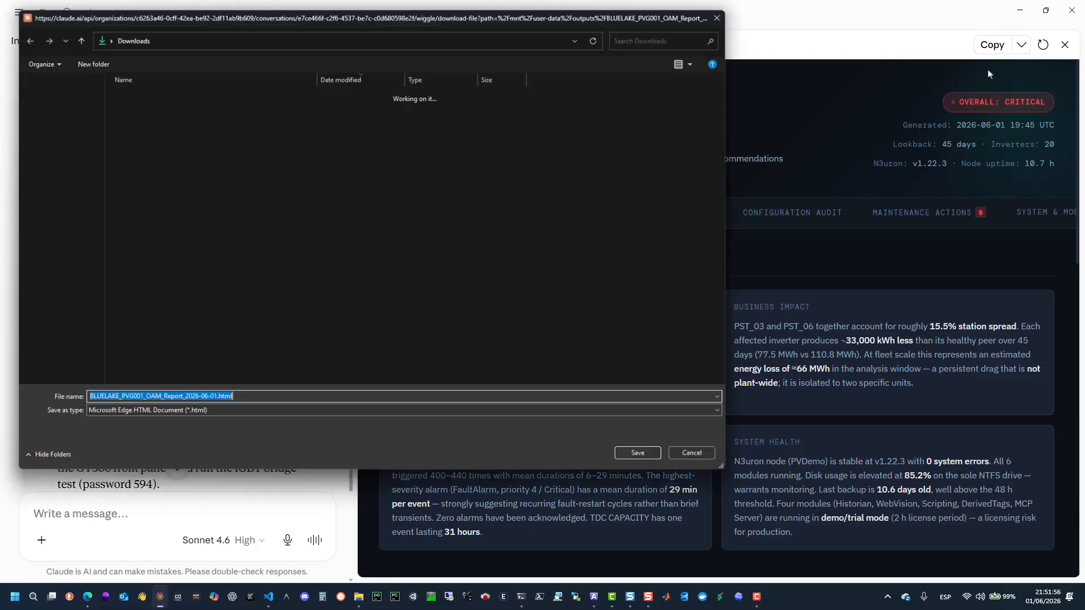
left_click(43, 129)
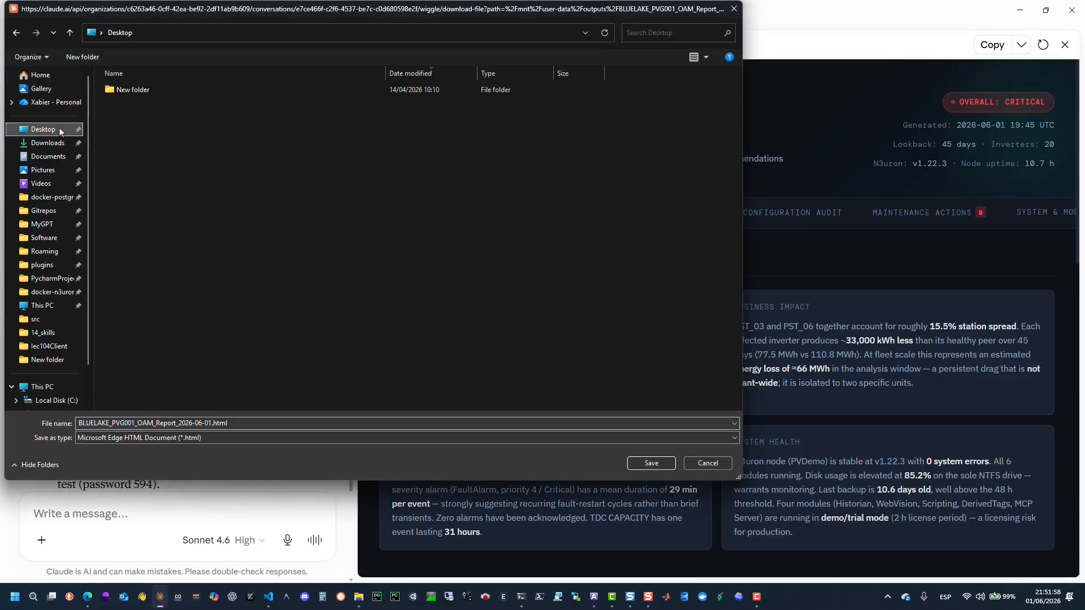
left_click(653, 462)
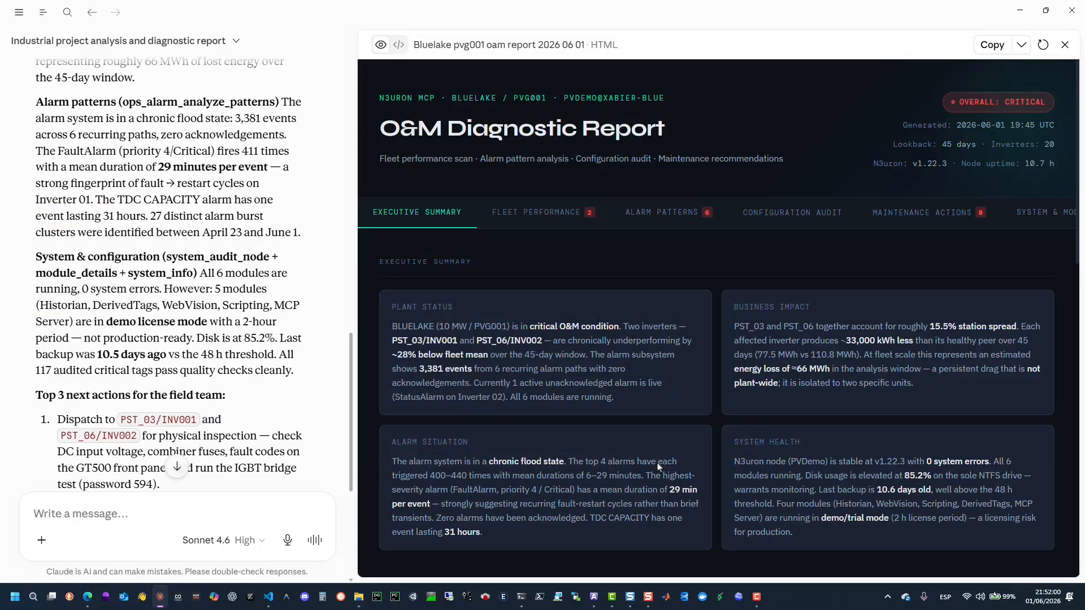
Open BLUELAKE_PVG001_OAM_Report_2026-06-01.html from the Desktop in the browser and maximize its window.
mouse_move(358, 597)
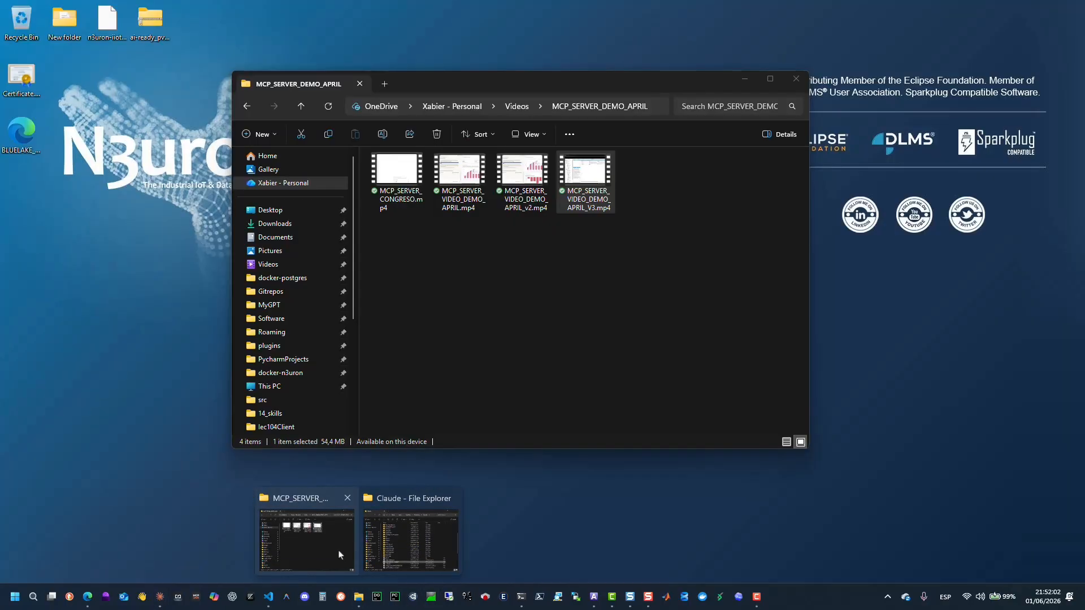
left_click(378, 543)
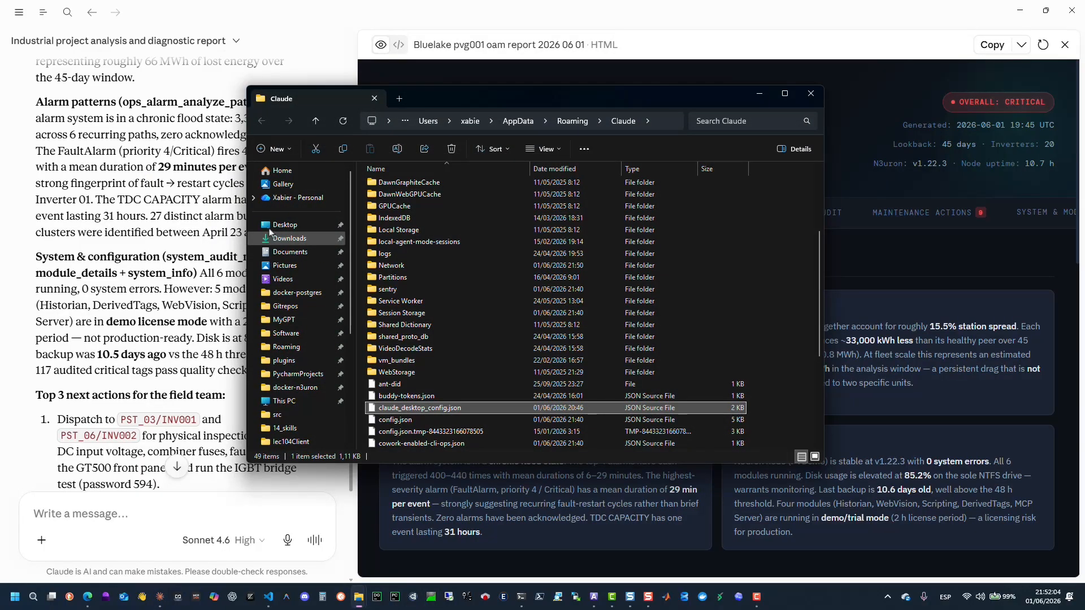
left_click(281, 223)
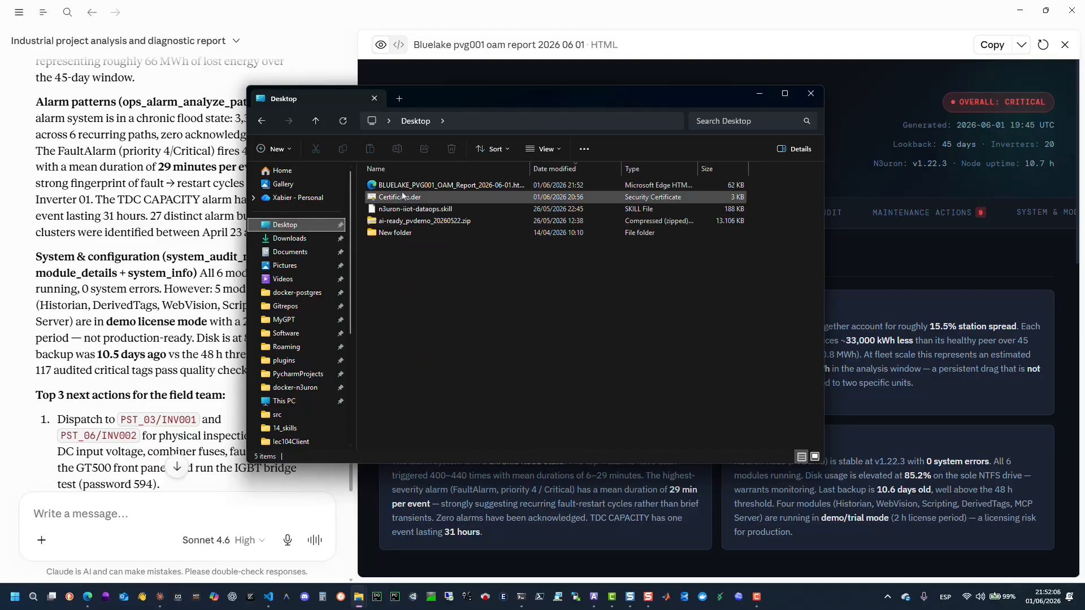
left_click(421, 185)
double_click(421, 185)
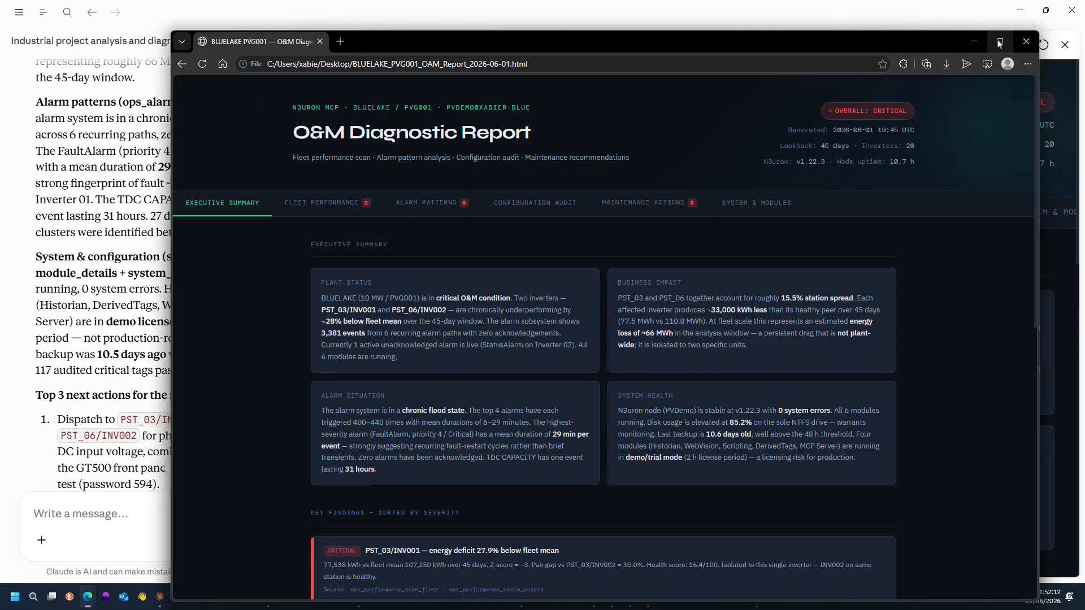
left_click(1000, 41)
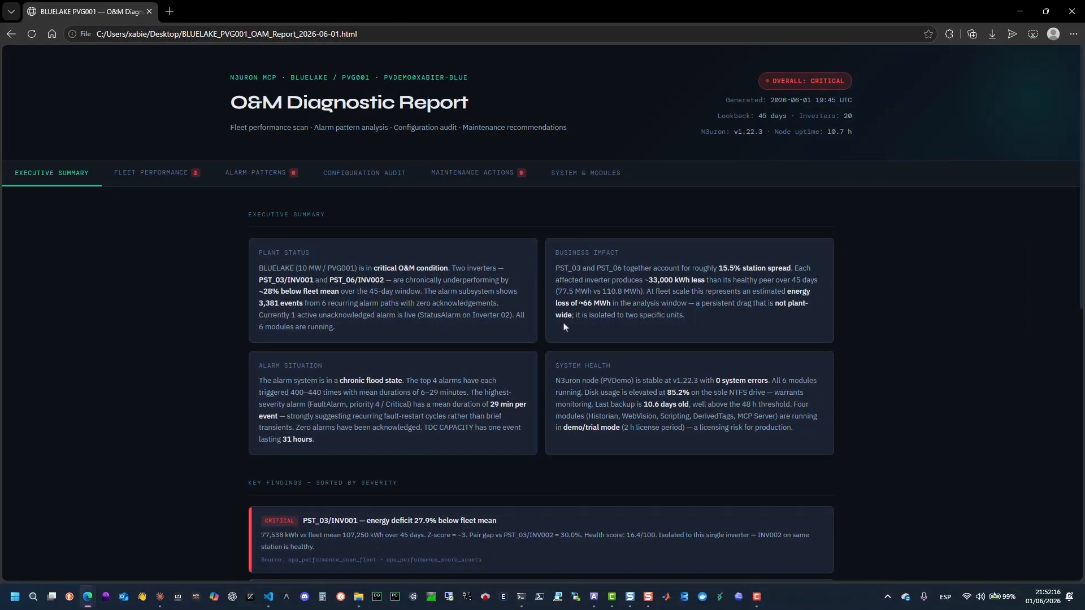
Zoom in and read through the report's Executive Summary and key findings sorted by severity.
scroll(563, 327, "down", 2)
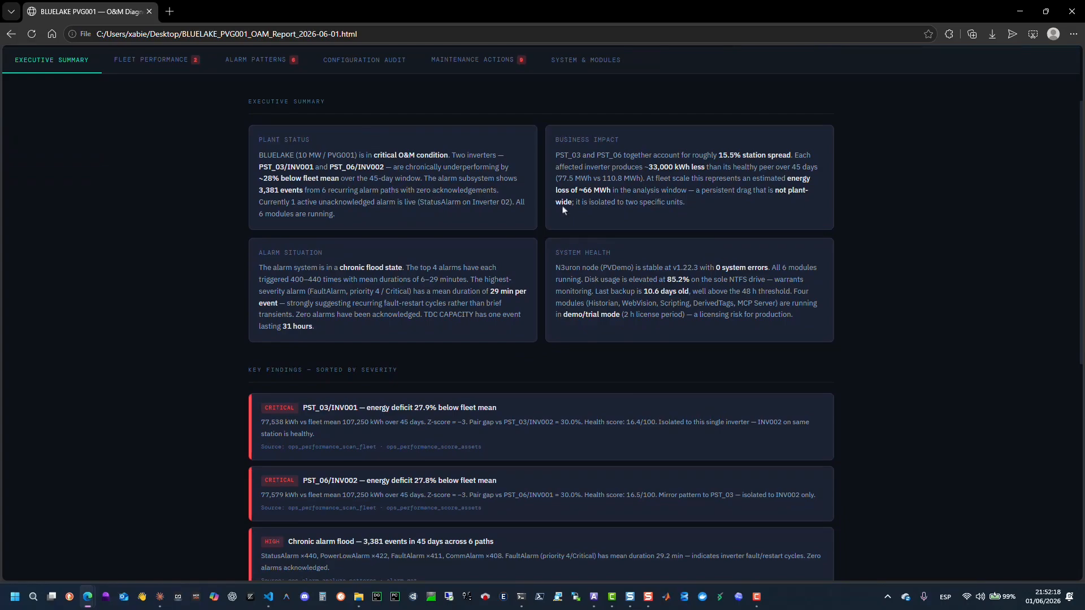
left_click_drag(556, 141, 627, 143)
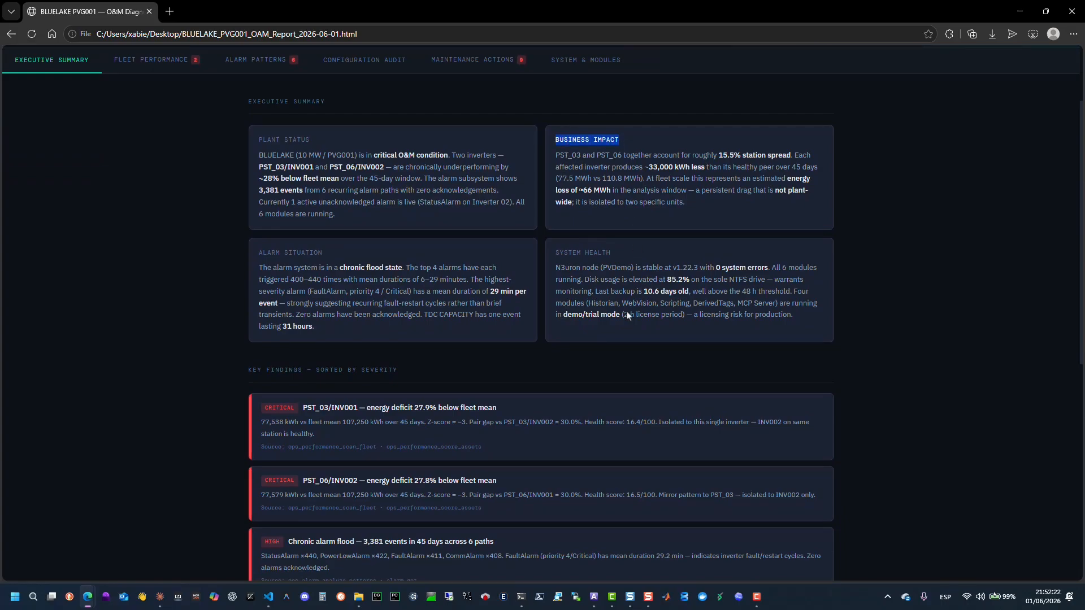
key("ctrl+plus")
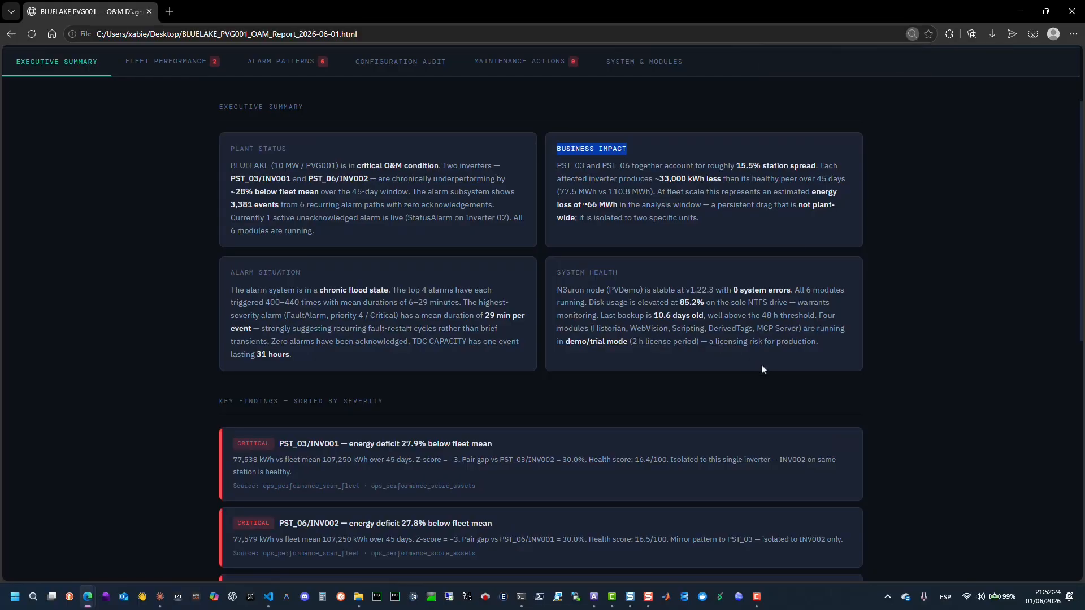
scroll(763, 368, "down", 1)
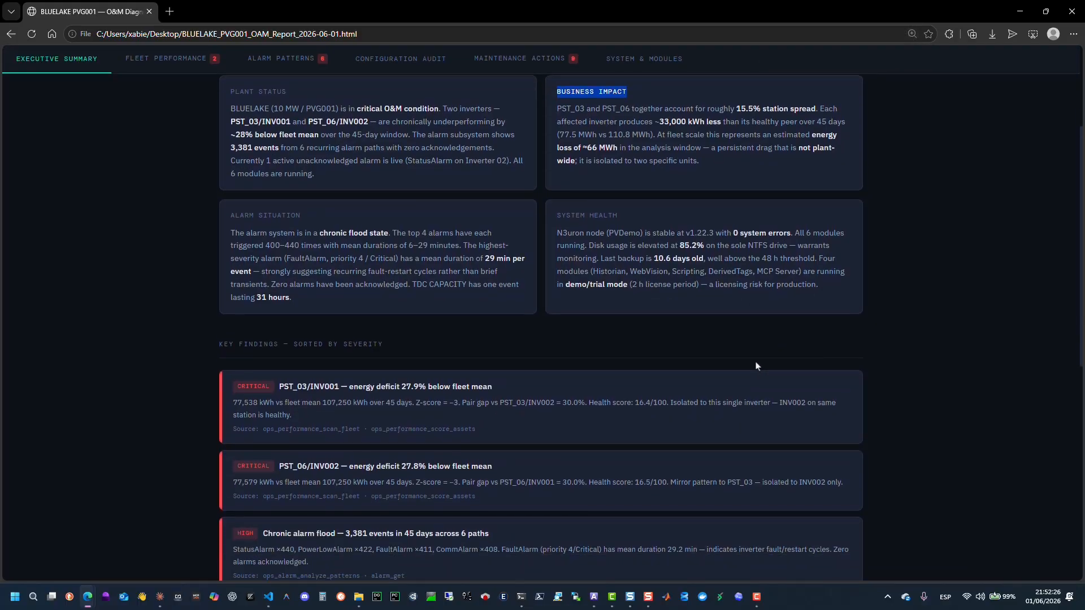
scroll(757, 367, "down", 1)
scroll(758, 367, "down", 1)
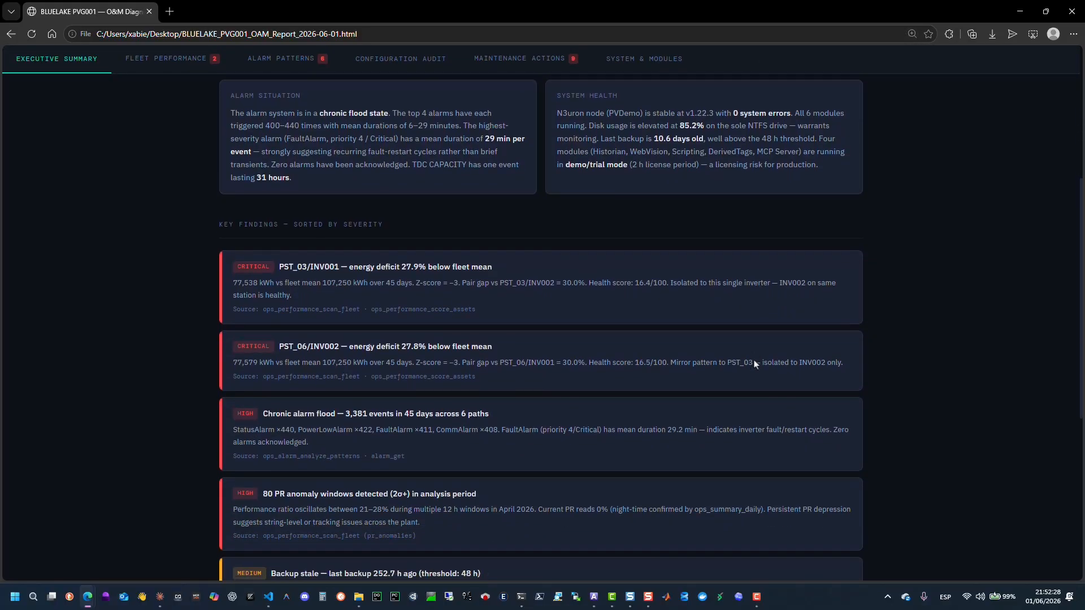
scroll(756, 364, "down", 1)
scroll(752, 365, "down", 1)
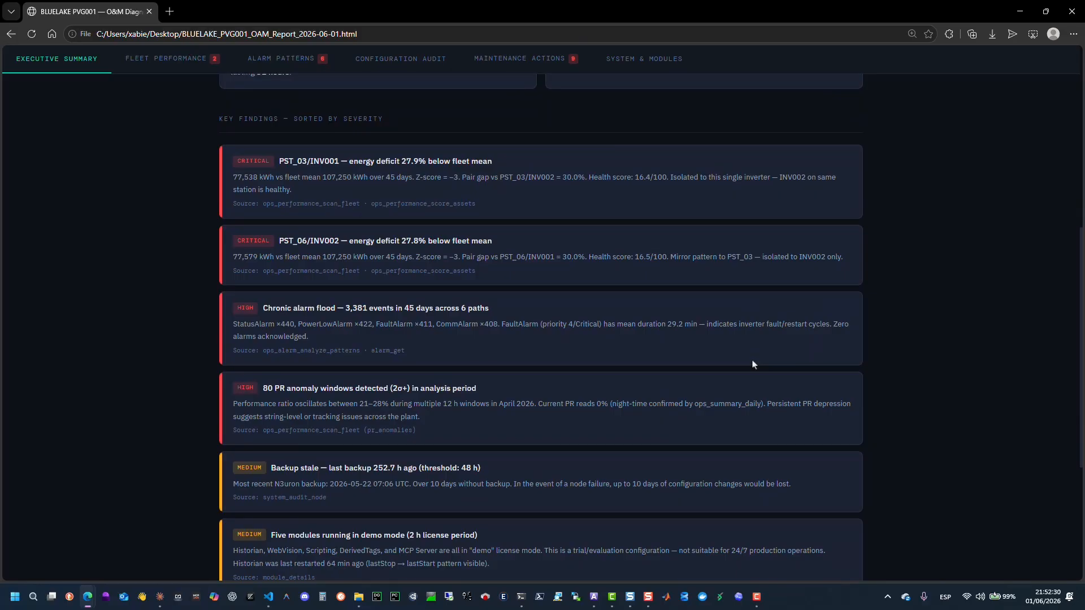
scroll(752, 365, "down", 1)
scroll(752, 365, "down", 1)
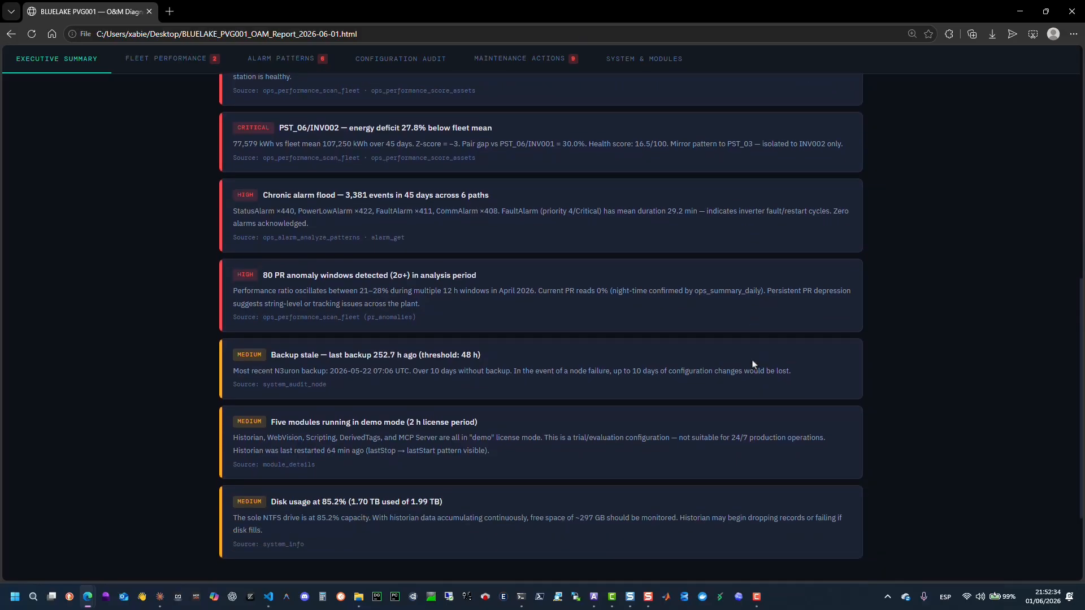
scroll(753, 365, "down", 1)
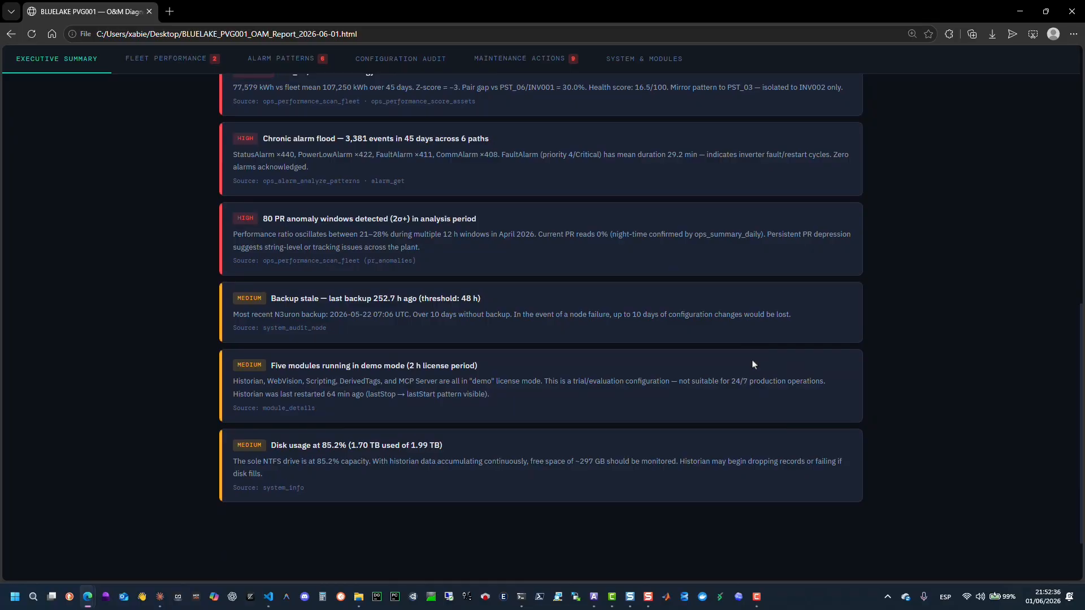
scroll(753, 365, "down", 1)
scroll(752, 365, "down", 1)
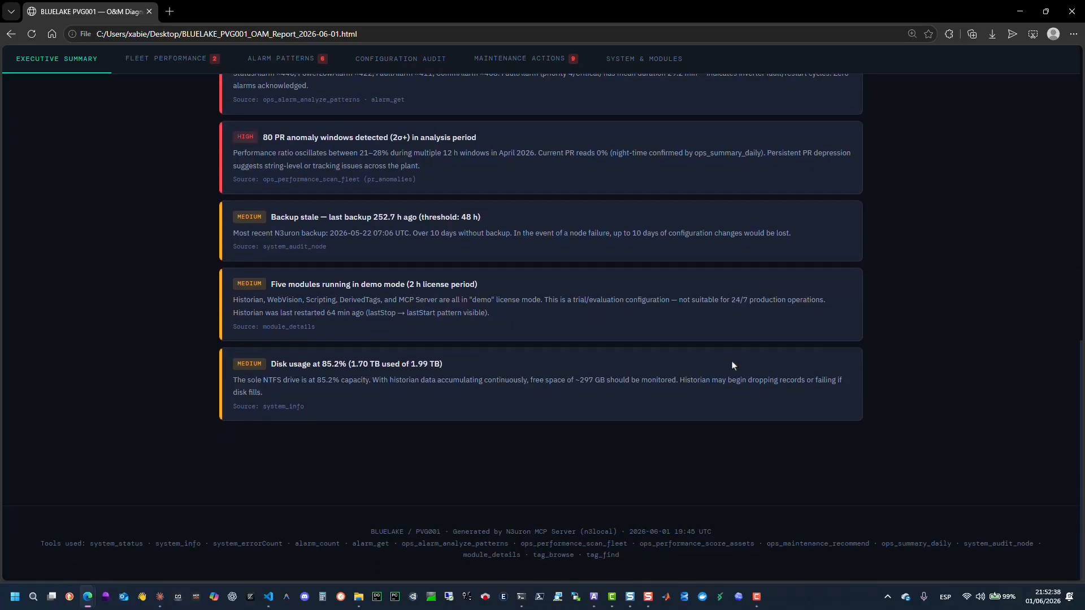
scroll(733, 366, "up", 2)
Browse the Fleet Performance tab's KPIs, inverter health scores, energy ranking and PR anomaly chart.
left_click(173, 59)
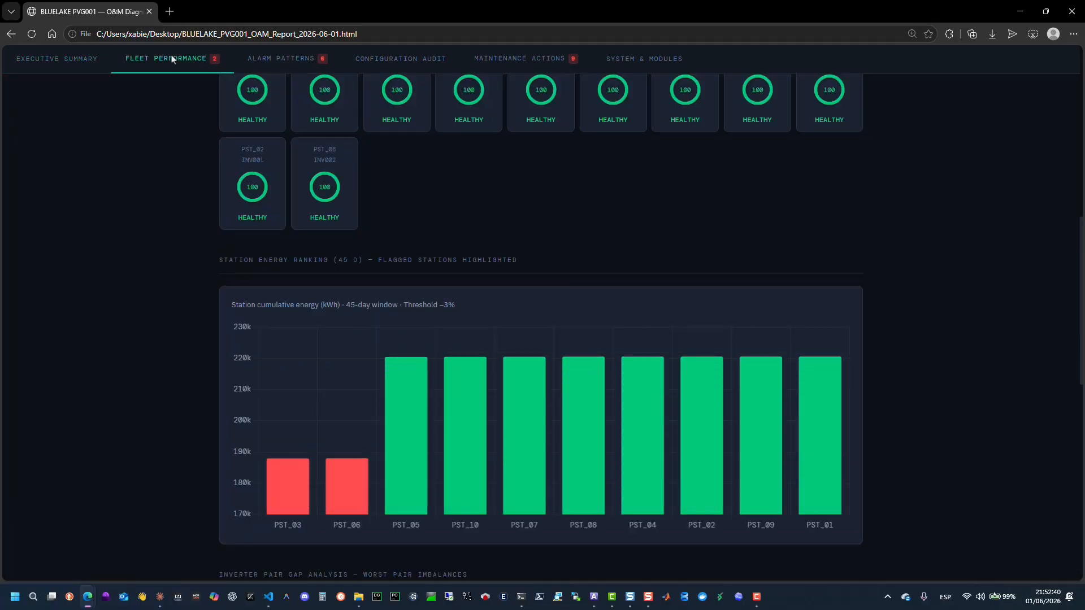
scroll(394, 228, "up", 3)
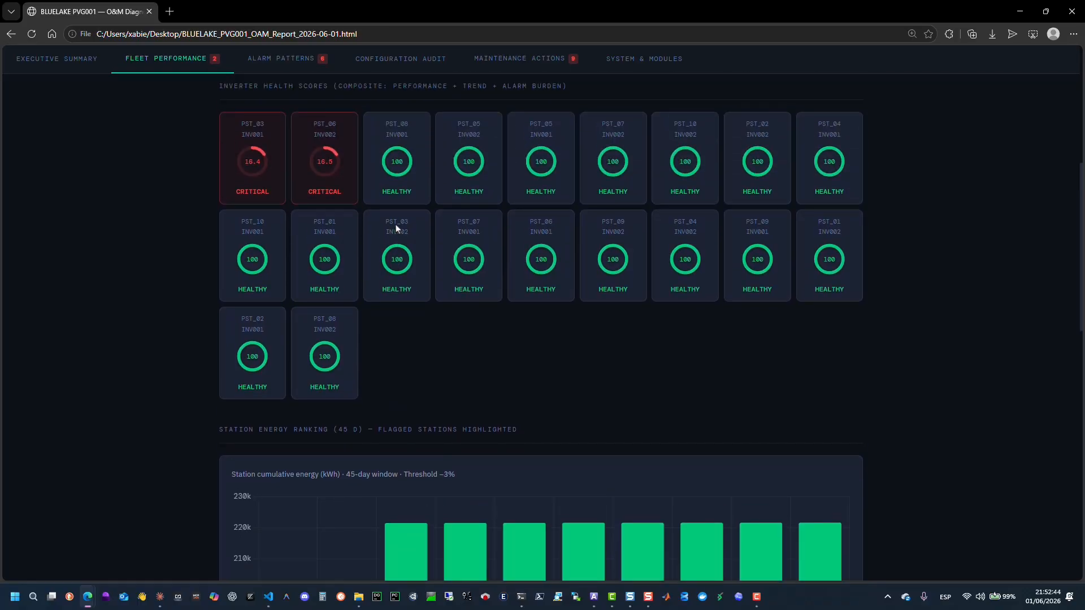
scroll(396, 228, "down", 3)
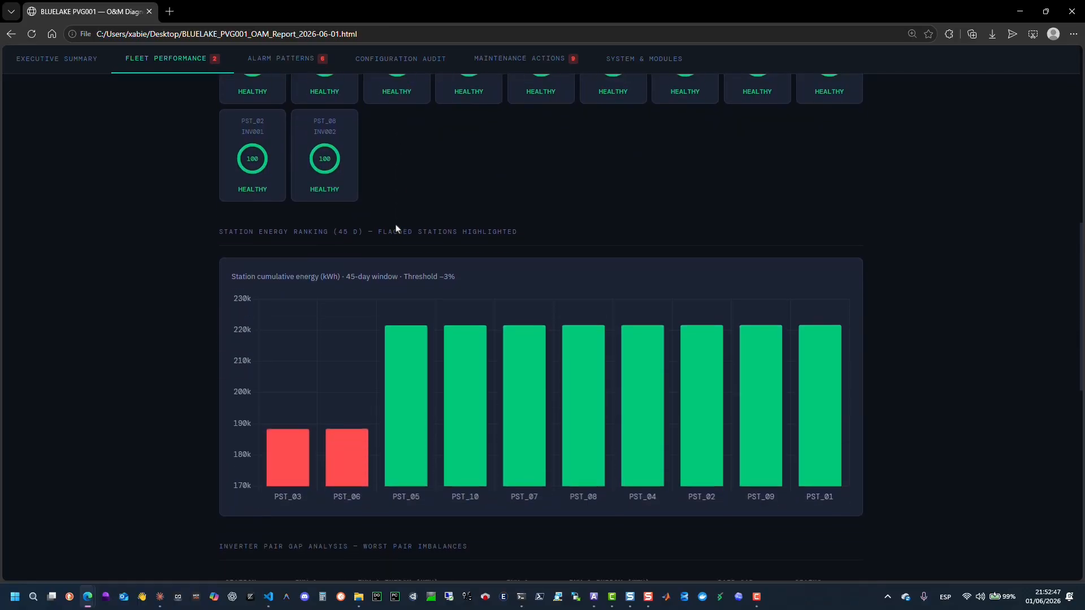
scroll(396, 228, "down", 5)
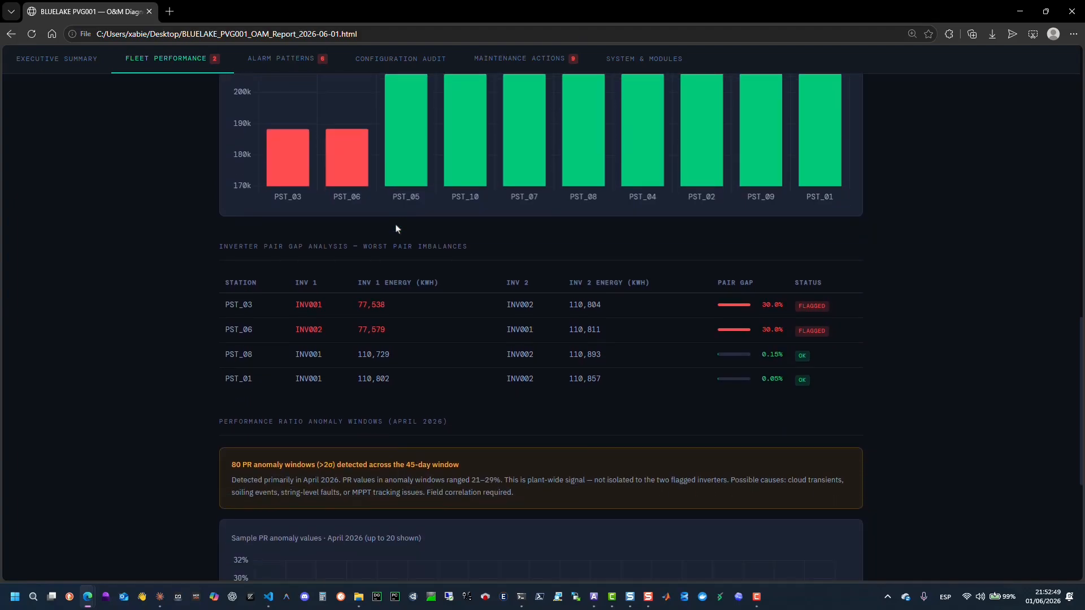
scroll(395, 228, "down", 1)
scroll(395, 228, "down", 2)
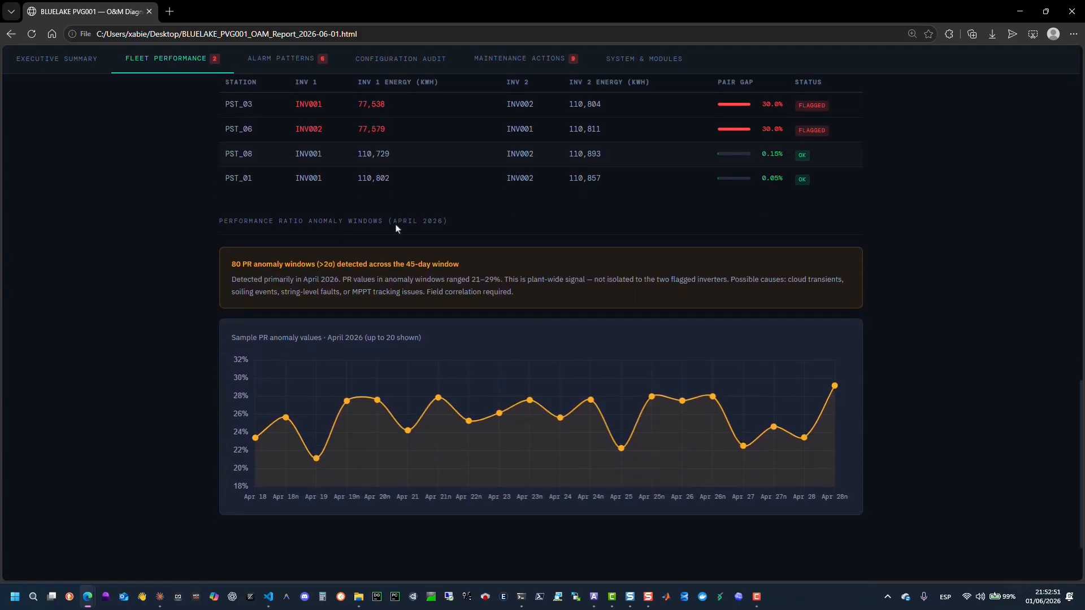
mouse_move(287, 387)
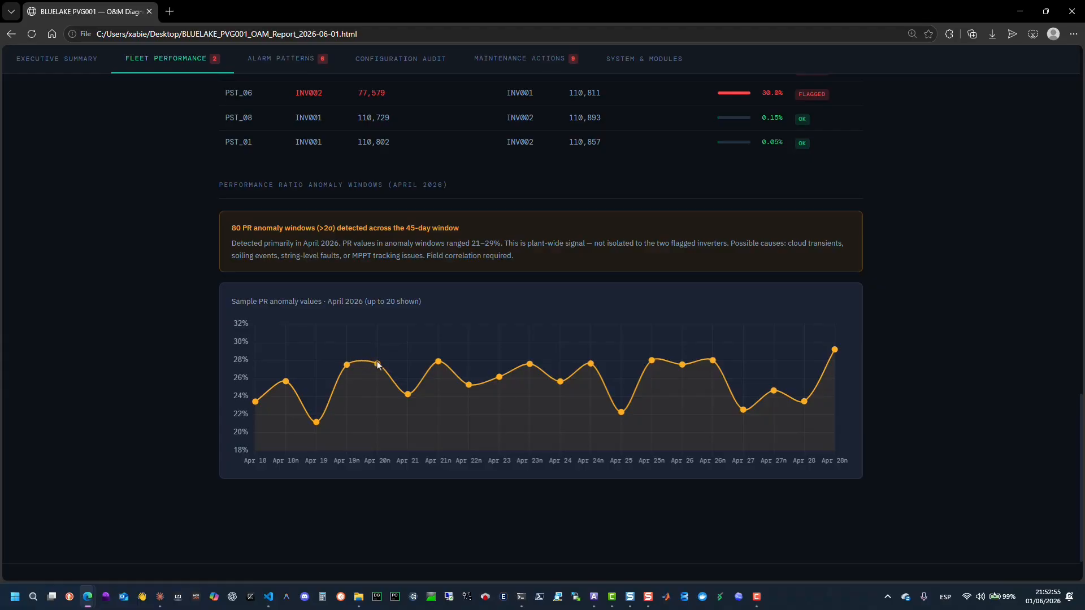
mouse_move(440, 365)
scroll(440, 365, "up", 7)
scroll(446, 363, "up", 11)
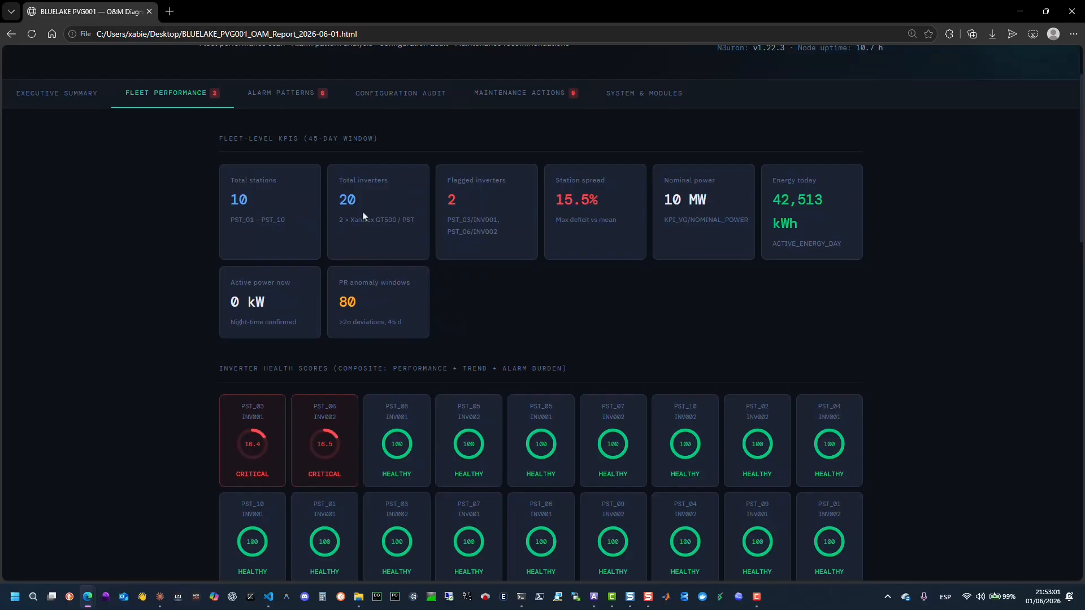
Browse the Alarm Patterns tab's active alarms, recurring alarm ranking, hourly alarm distribution chart and burst clusters.
left_click(283, 99)
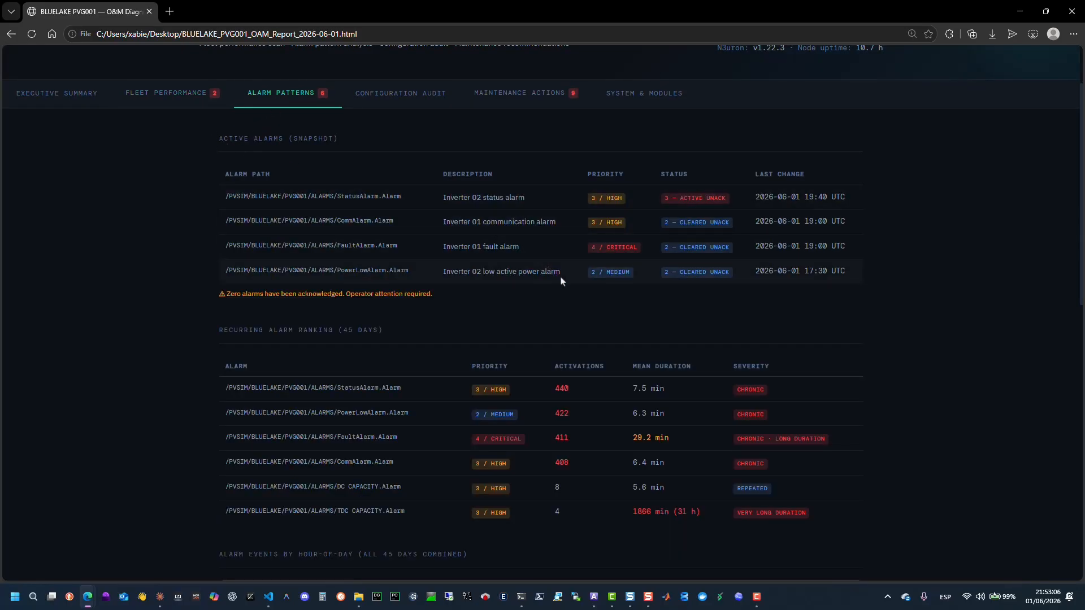
scroll(561, 281, "down", 3)
scroll(561, 280, "down", 2)
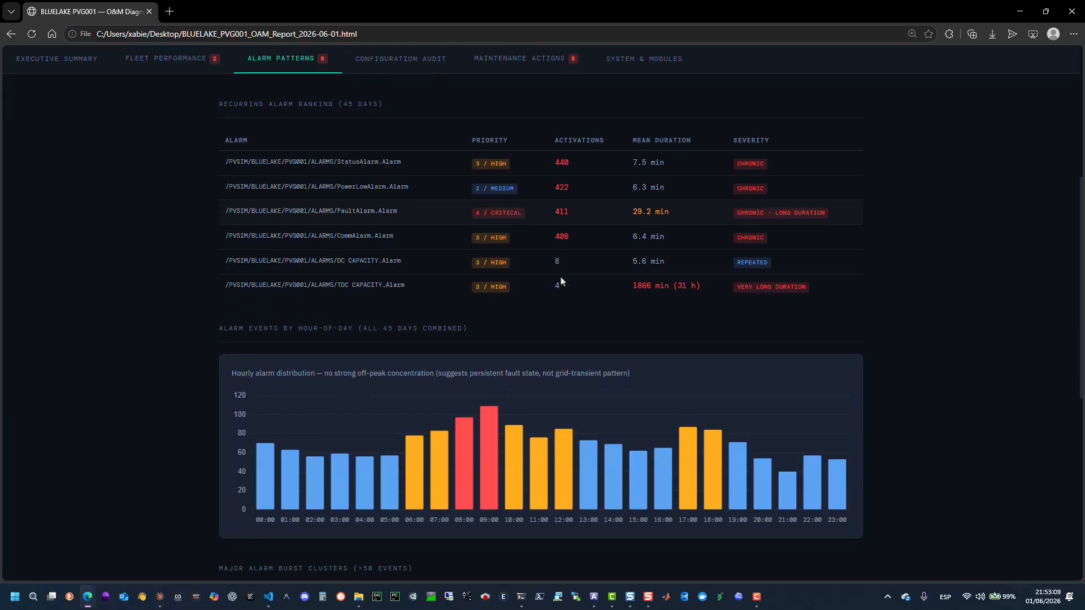
mouse_move(483, 373)
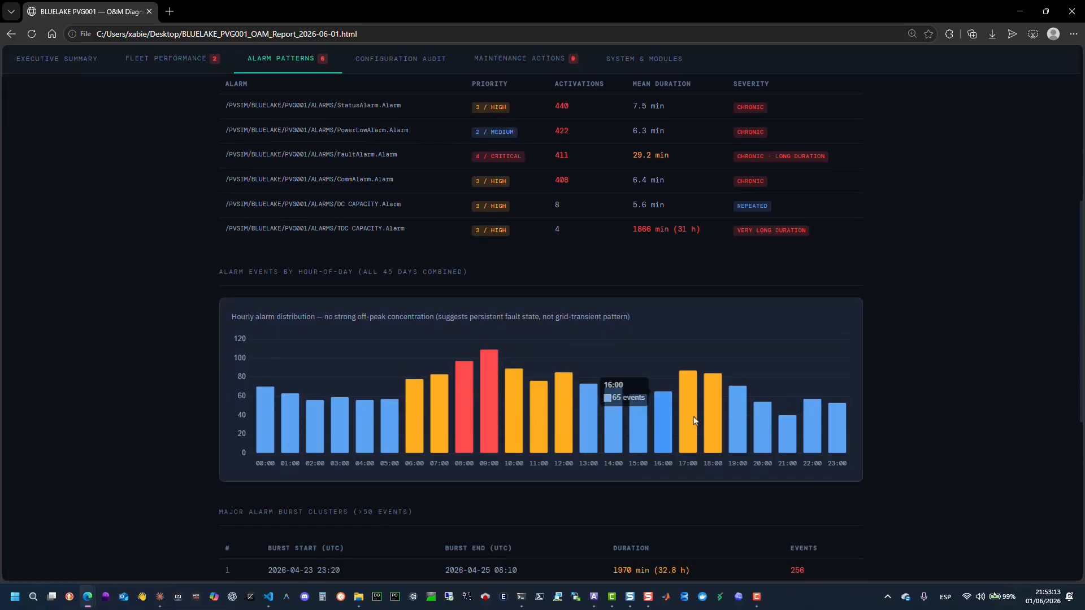
scroll(715, 416, "down", 2)
scroll(721, 422, "down", 3)
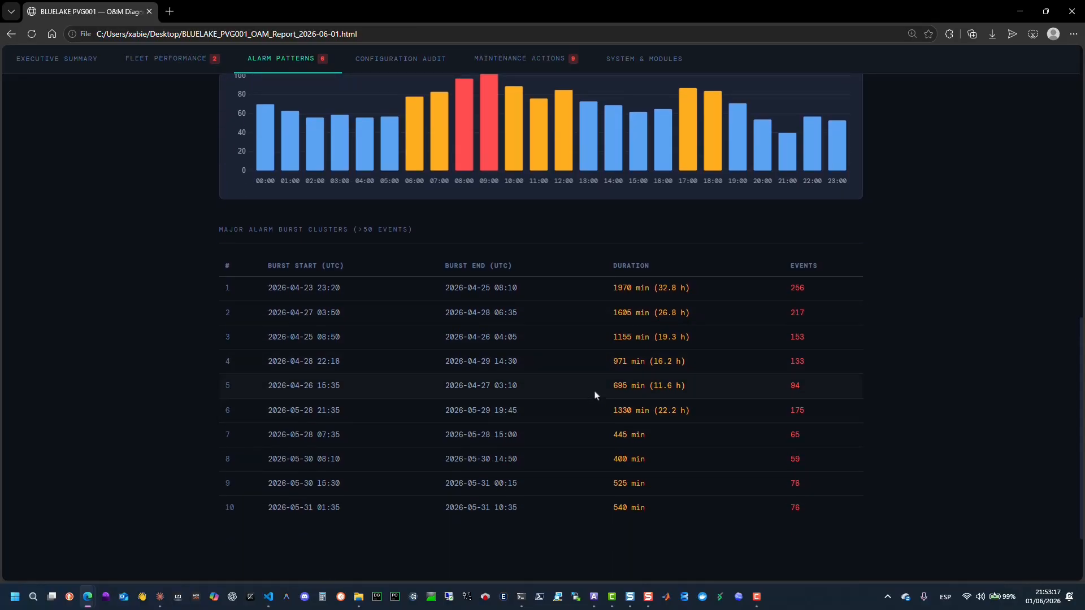
scroll(655, 362, "down", 2)
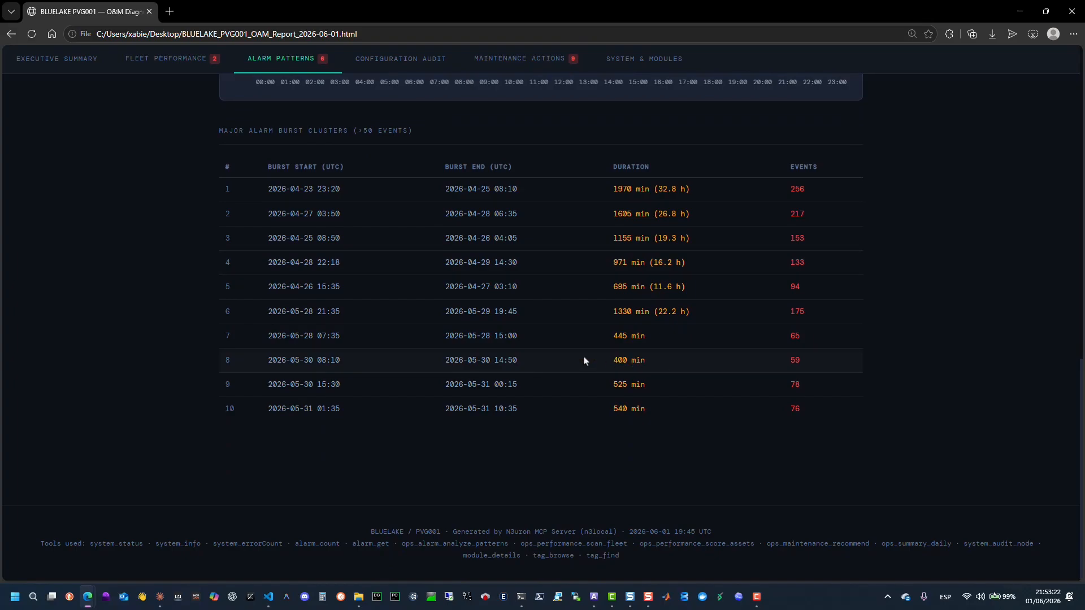
scroll(585, 361, "up", 5)
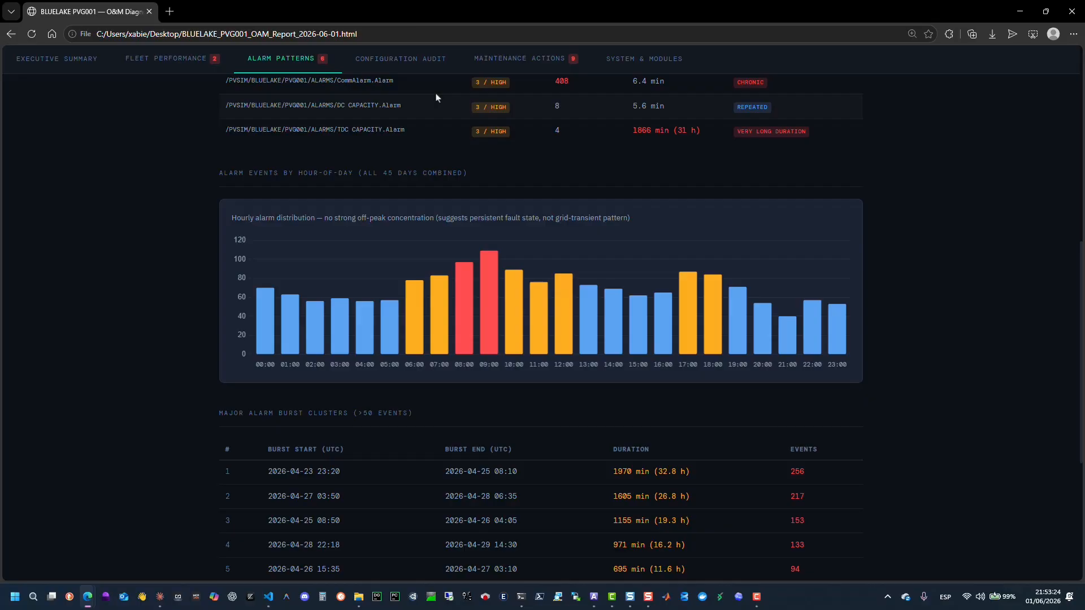
Open the Configuration Audit tab and highlight its license, disk usage and unlicensed-module warnings and tag quality checks.
left_click(413, 60)
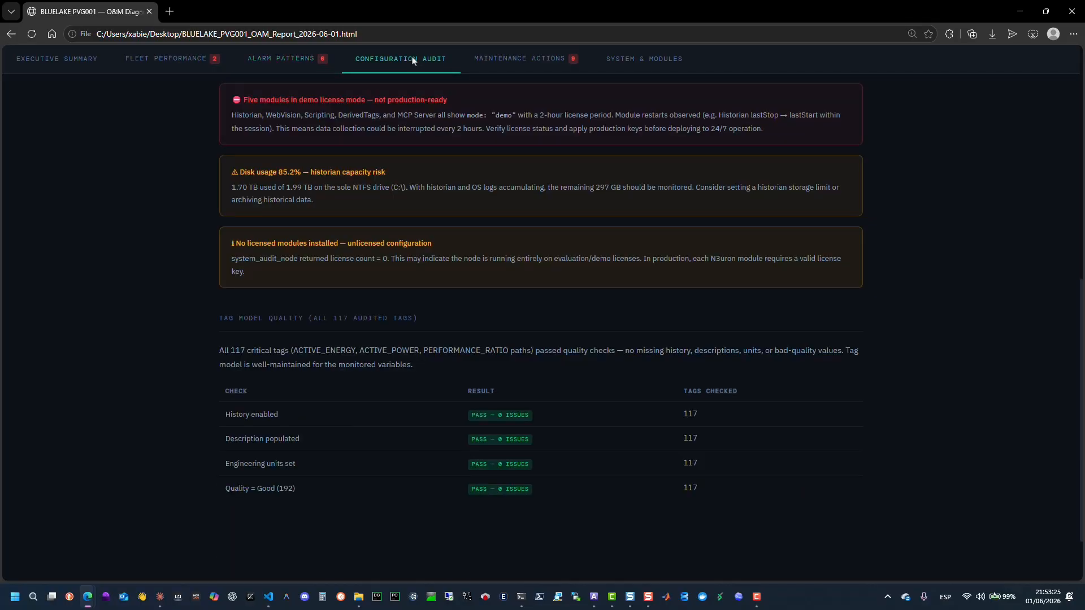
left_click_drag(238, 102, 467, 102)
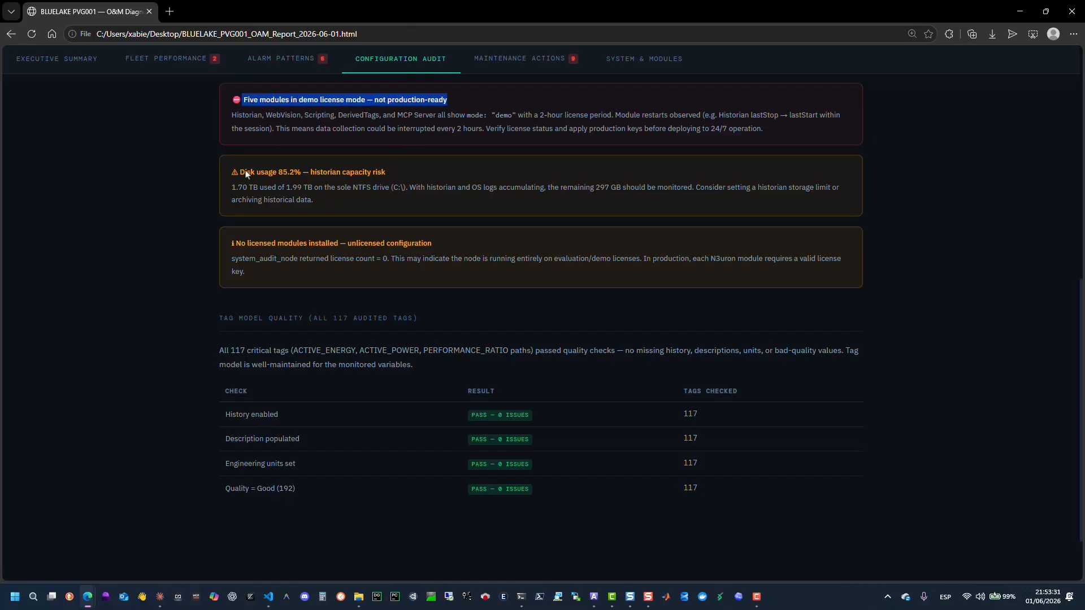
left_click_drag(239, 172, 396, 170)
scroll(402, 192, "down", 1)
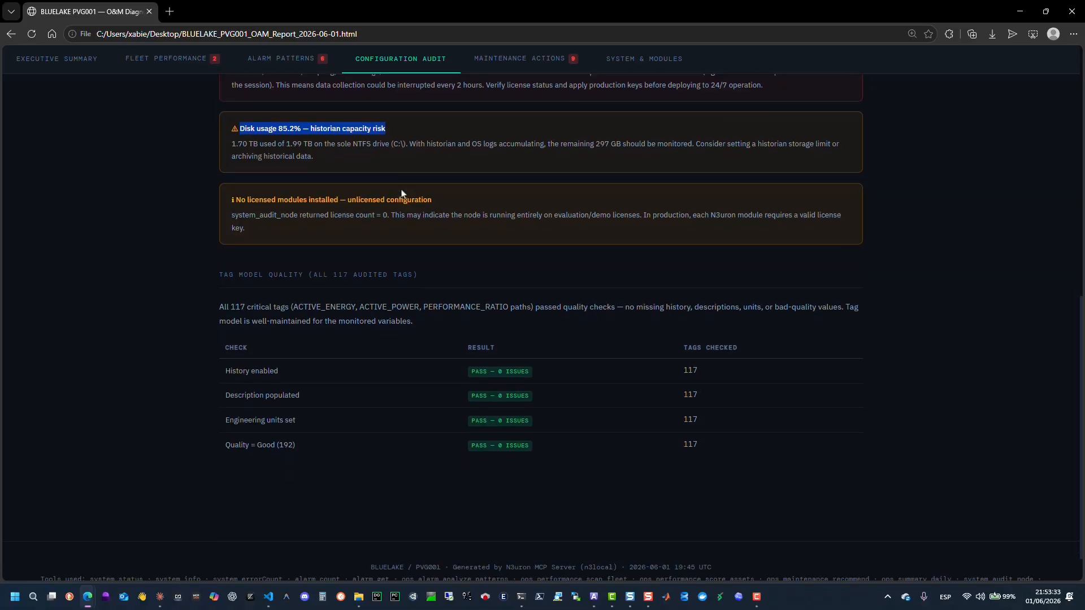
left_click(237, 191)
left_click_drag(237, 191, 437, 187)
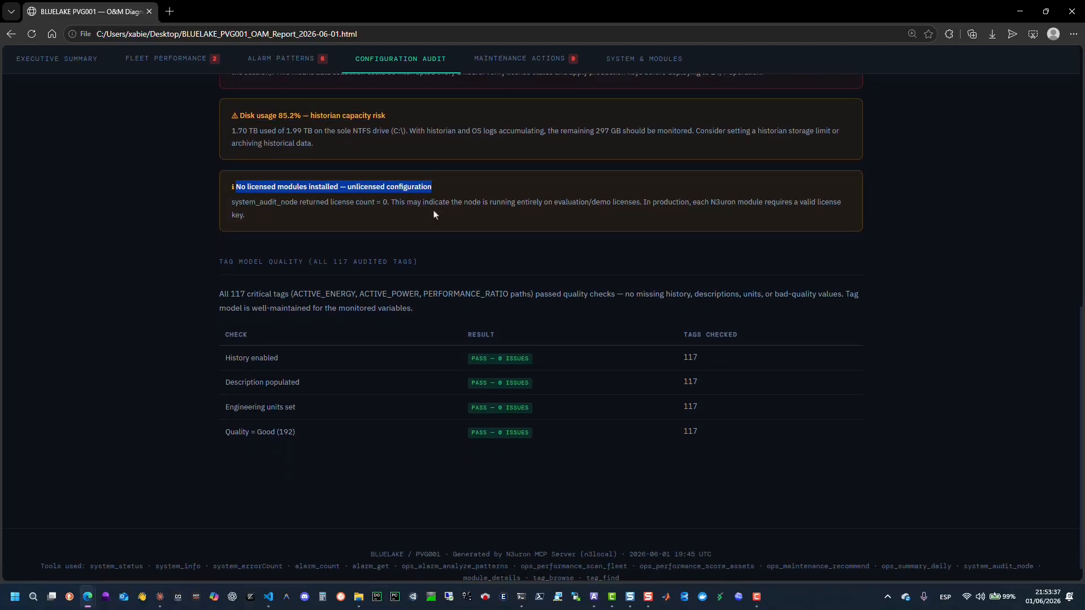
scroll(424, 273, "down", 1)
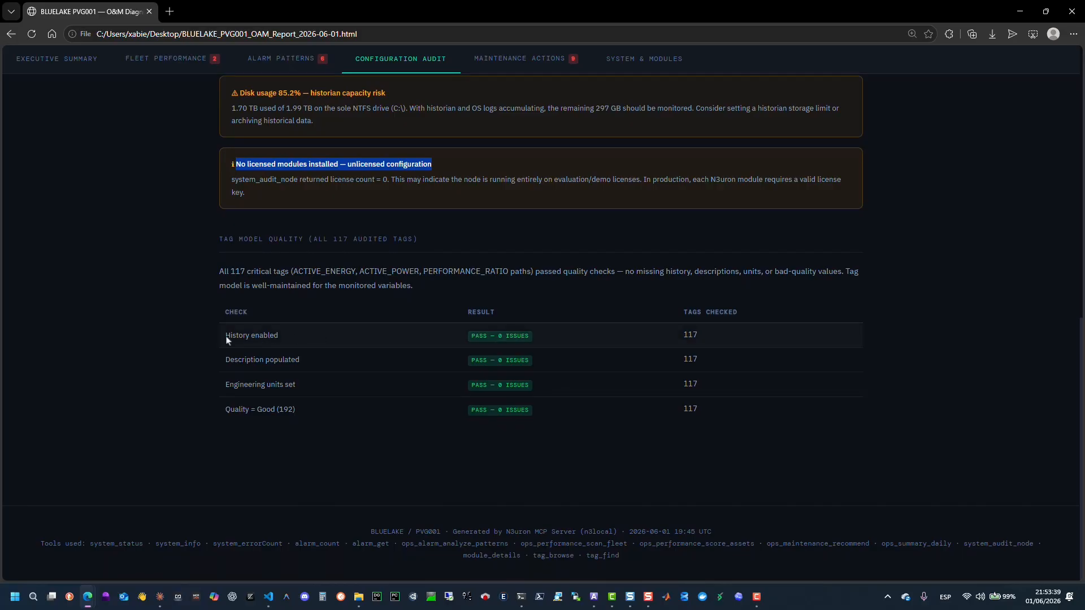
left_click_drag(229, 339, 320, 341)
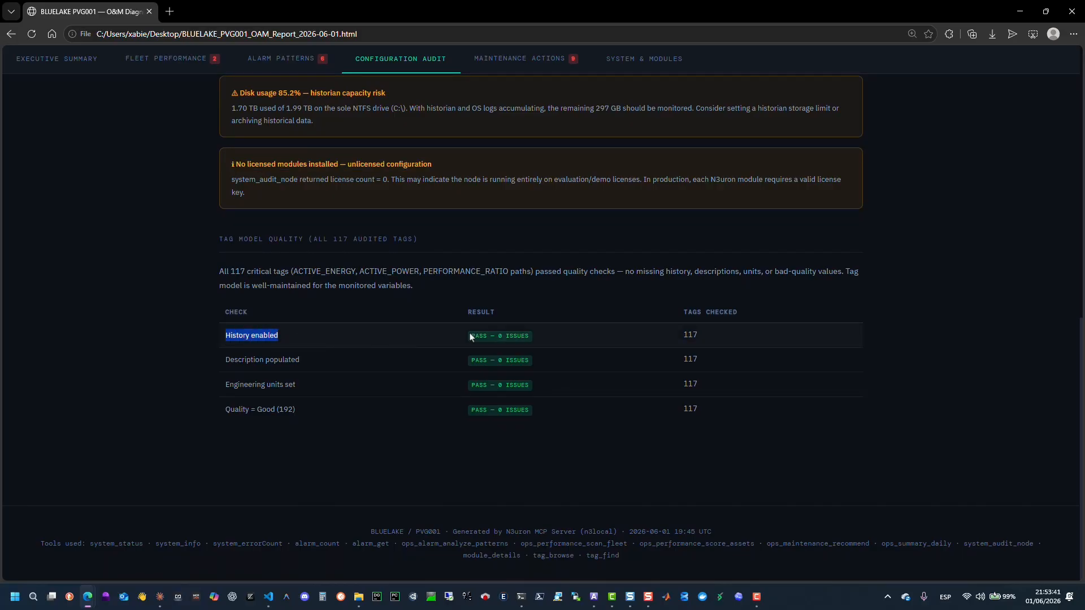
scroll(592, 274, "up", 1)
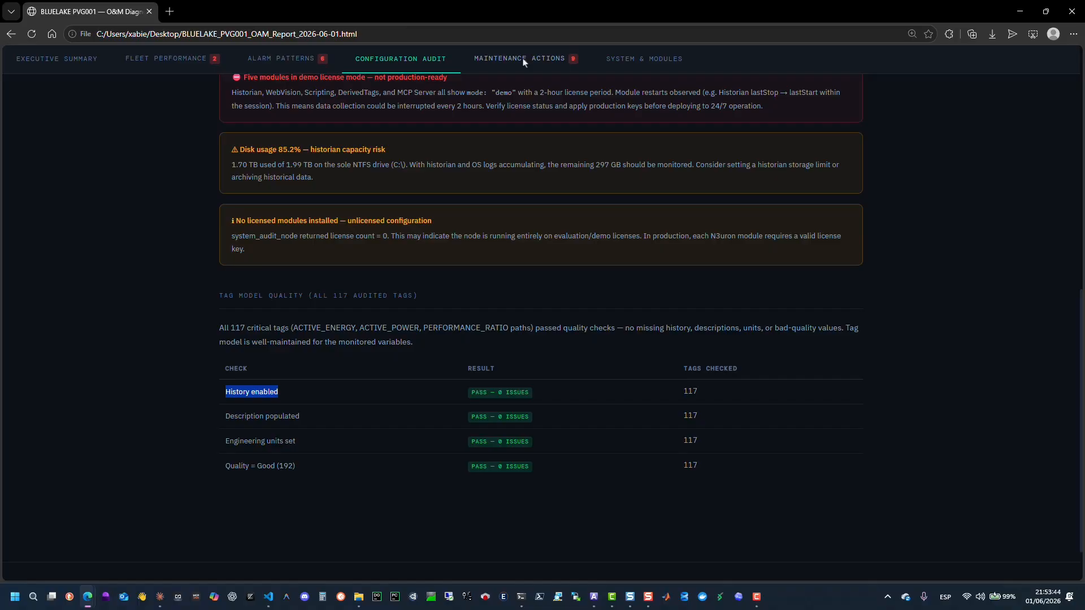
Open the Maintenance Actions tab, zoom in and highlight the high-priority inspection and alarm actions one by one.
left_click(523, 60)
scroll(506, 143, "up", 1)
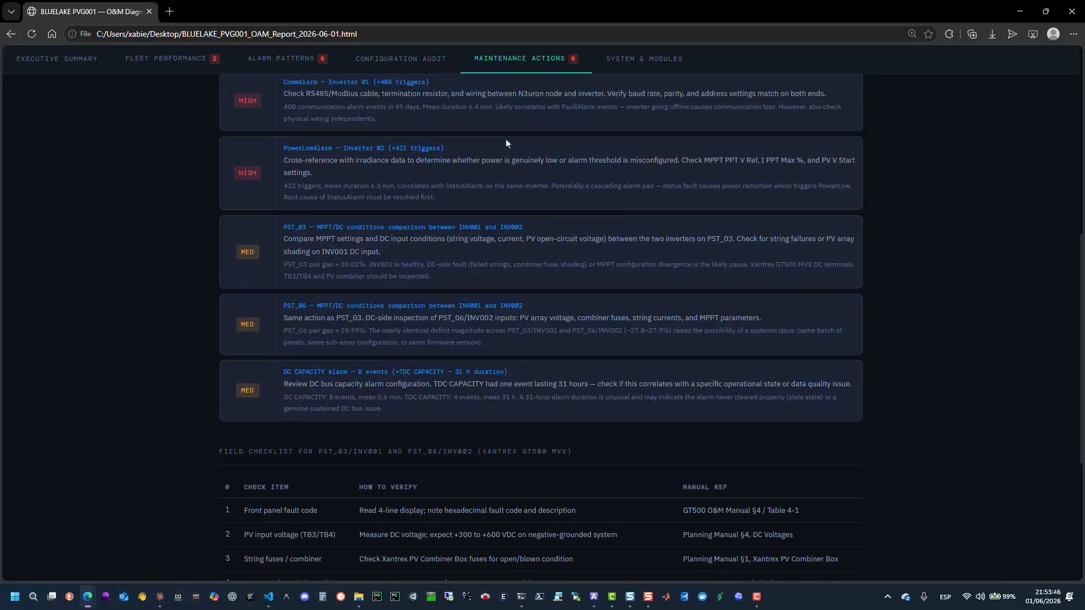
scroll(507, 143, "up", 8)
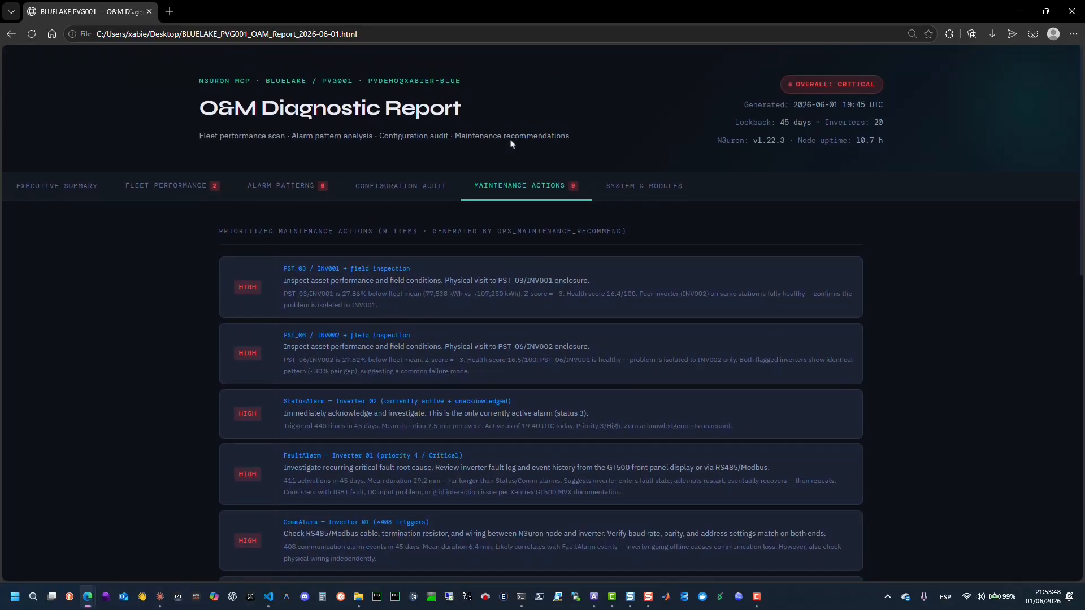
scroll(511, 143, "down", 2)
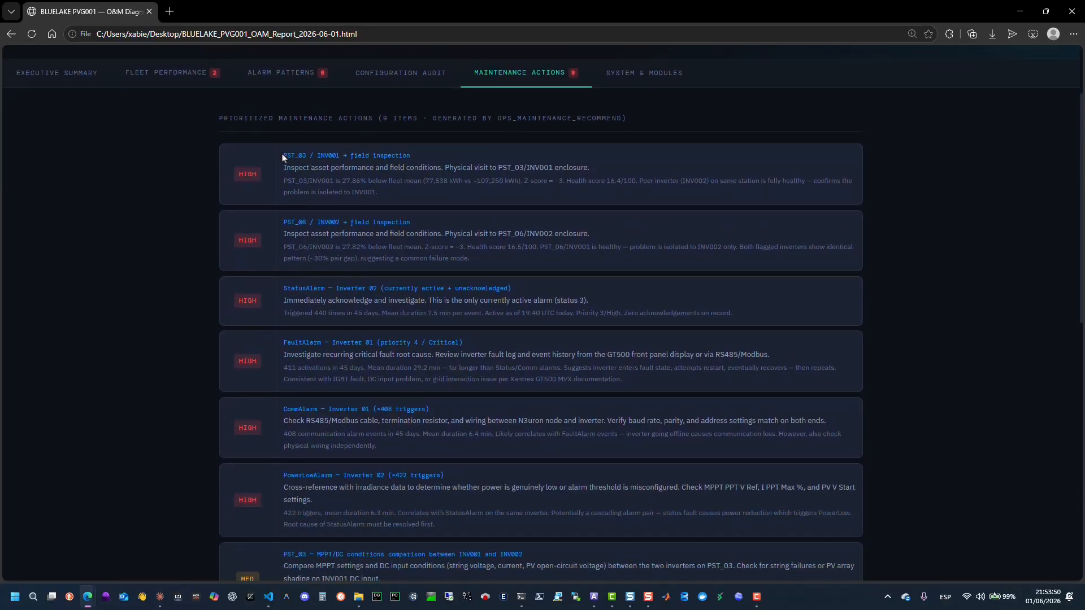
left_click_drag(283, 157, 418, 197)
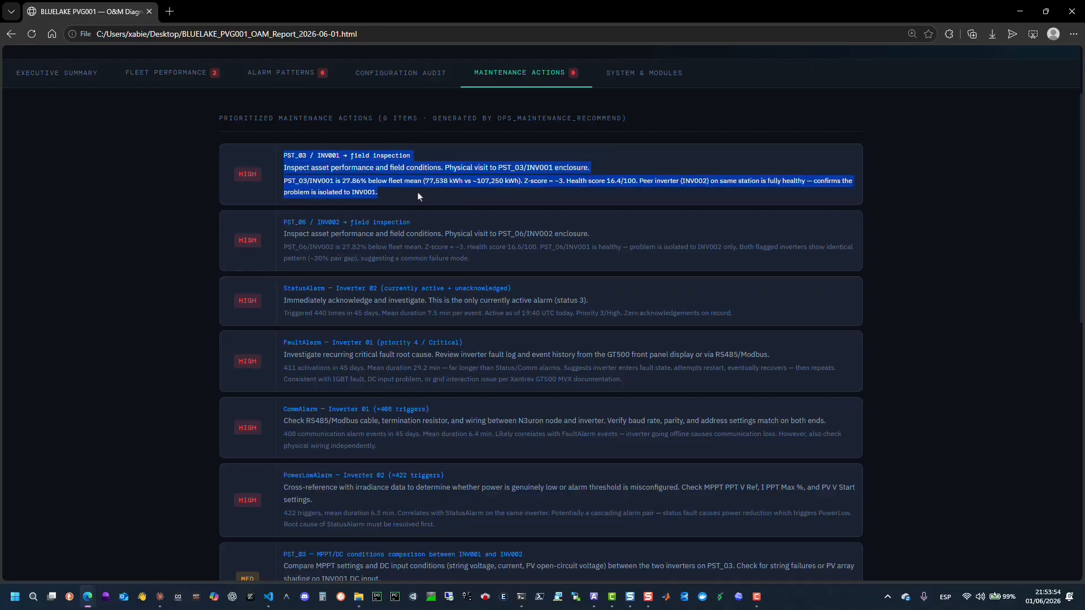
key("ctrl+plus")
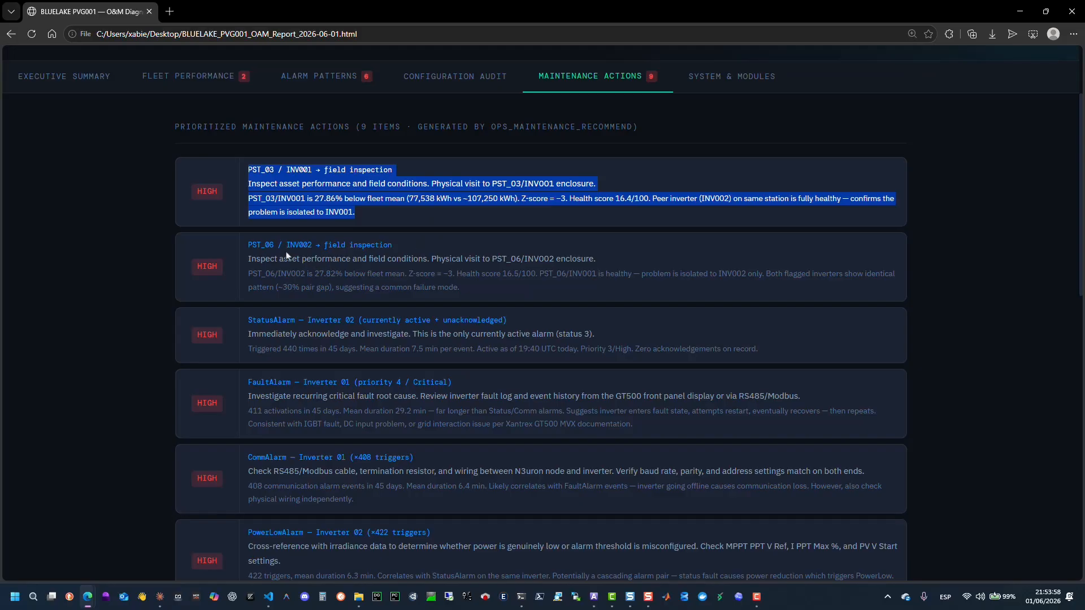
left_click(258, 252)
left_click_drag(249, 247, 738, 441)
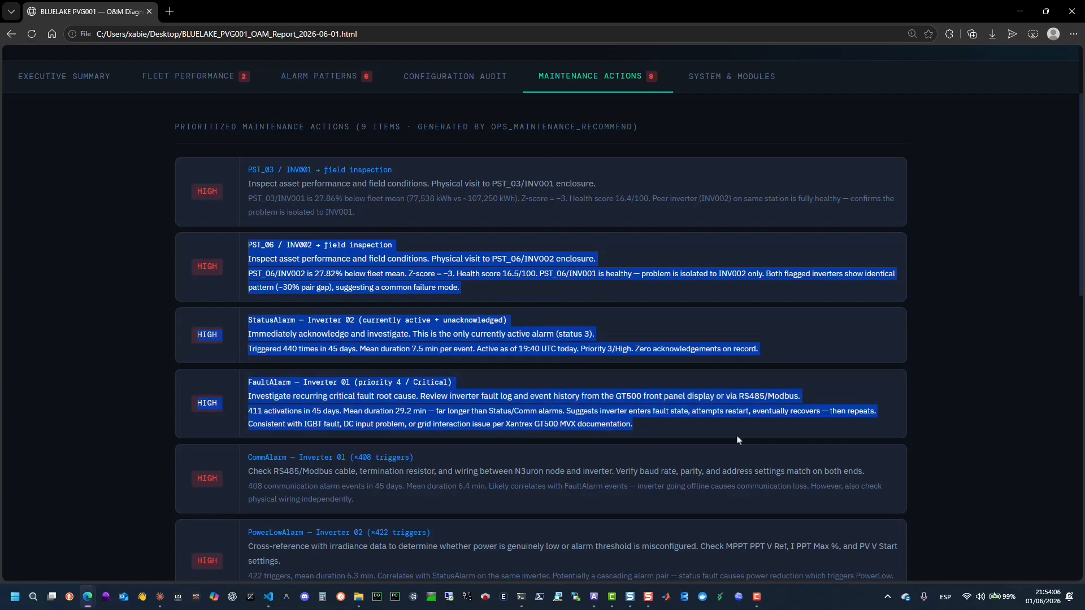
scroll(757, 457, "down", 2)
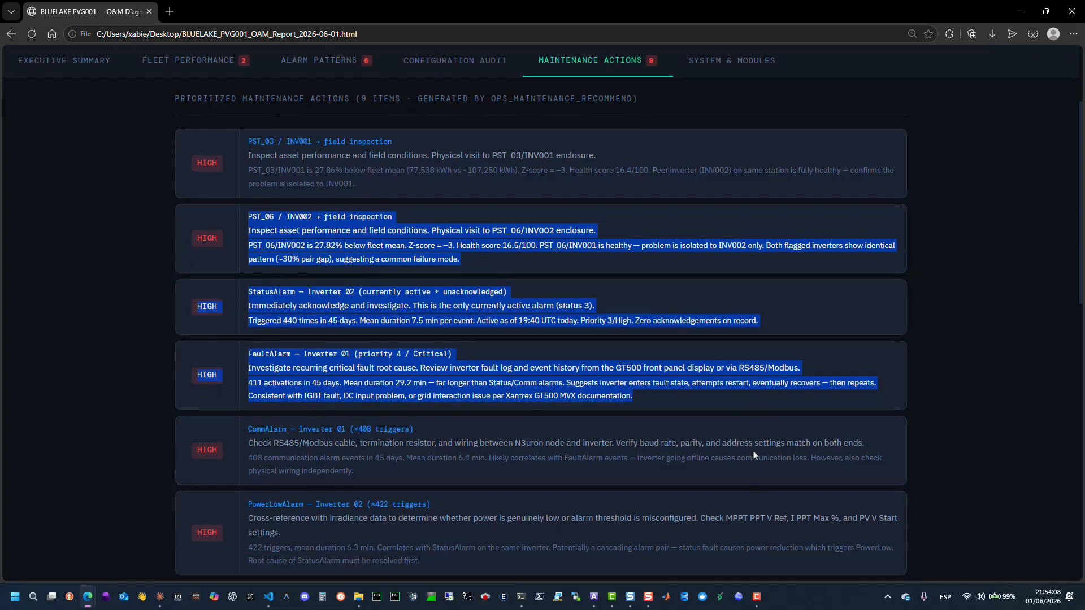
left_click_drag(244, 349, 386, 391)
Highlight the remaining PowerLowAlarm, MPPT/DC comparison and DC CAPACITY maintenance actions while scrolling through them.
scroll(464, 390, "down", 2)
scroll(464, 390, "down", 3)
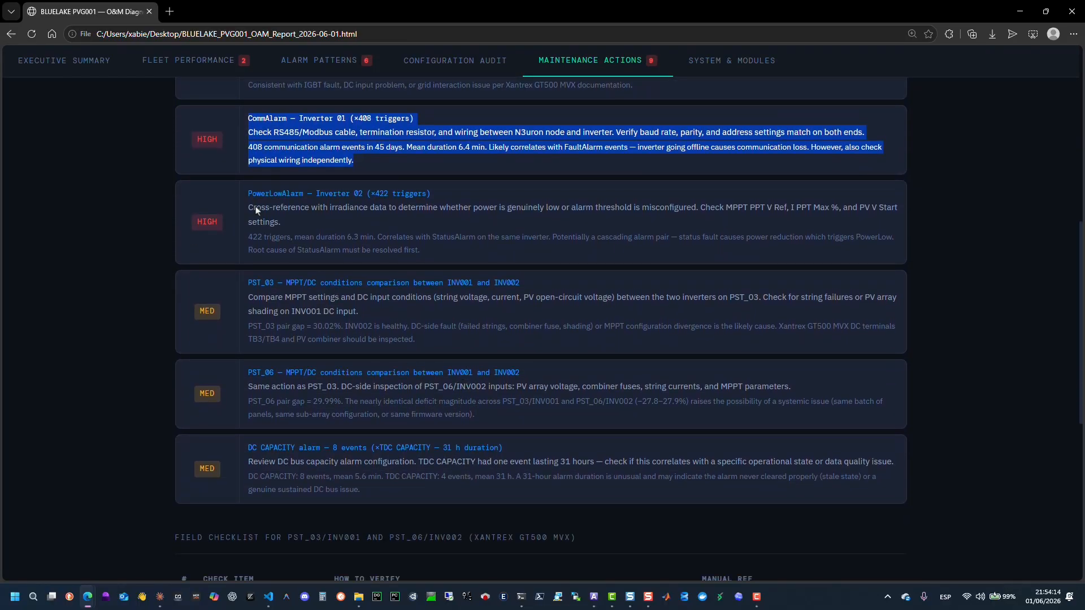
left_click_drag(248, 194, 422, 344)
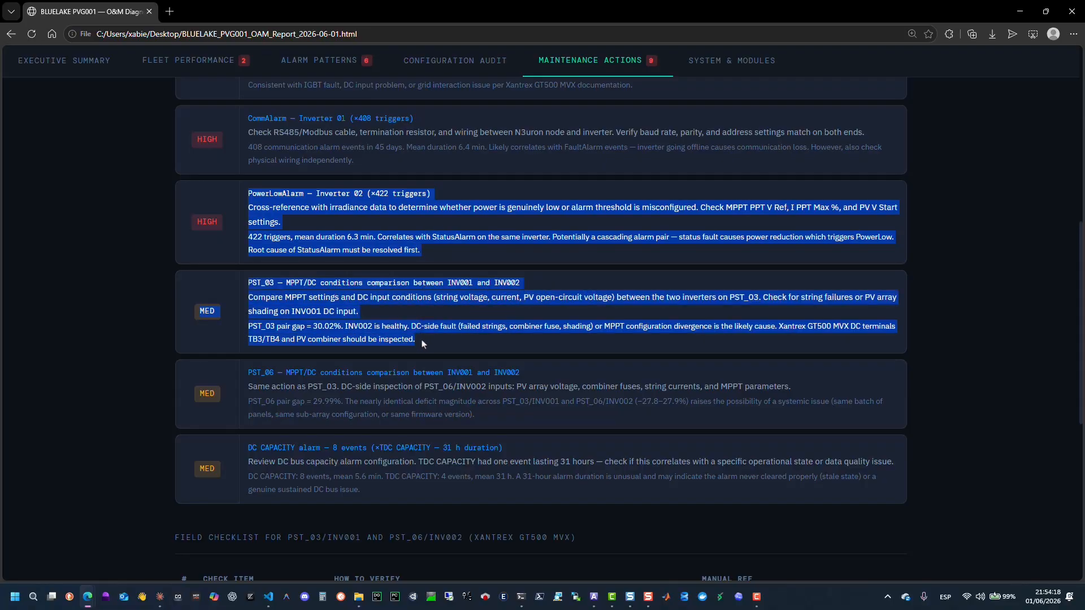
left_click(598, 328)
left_click_drag(598, 330, 863, 348)
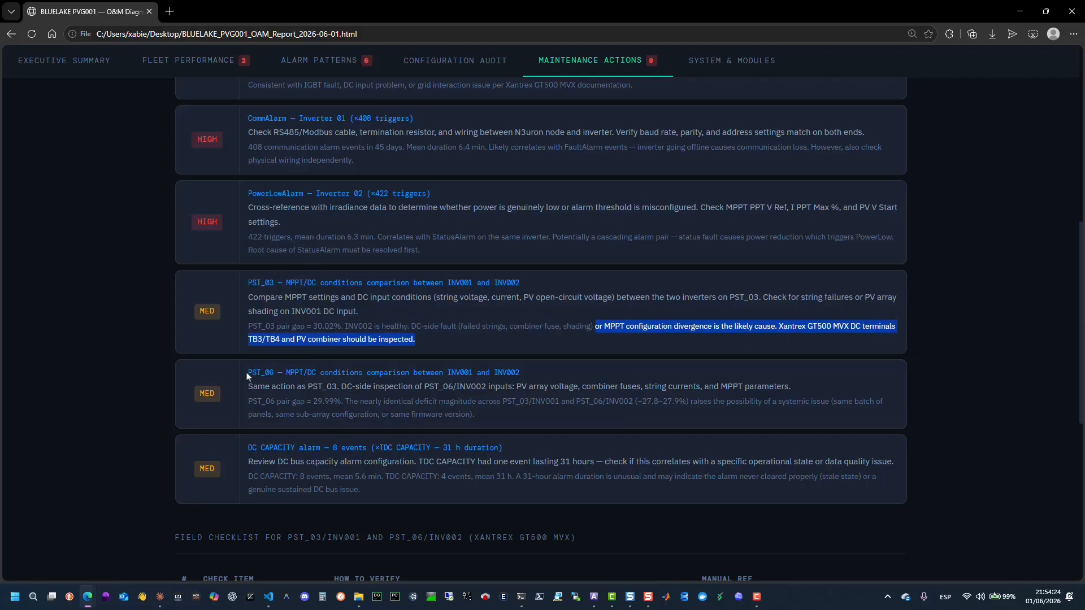
left_click_drag(248, 374, 492, 422)
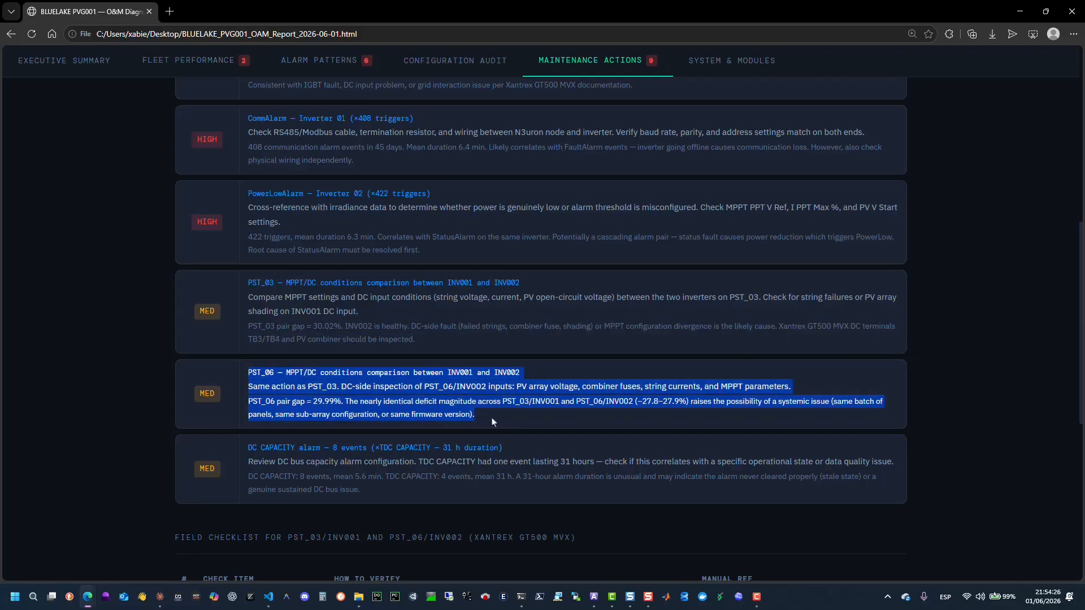
scroll(493, 423, "down", 2)
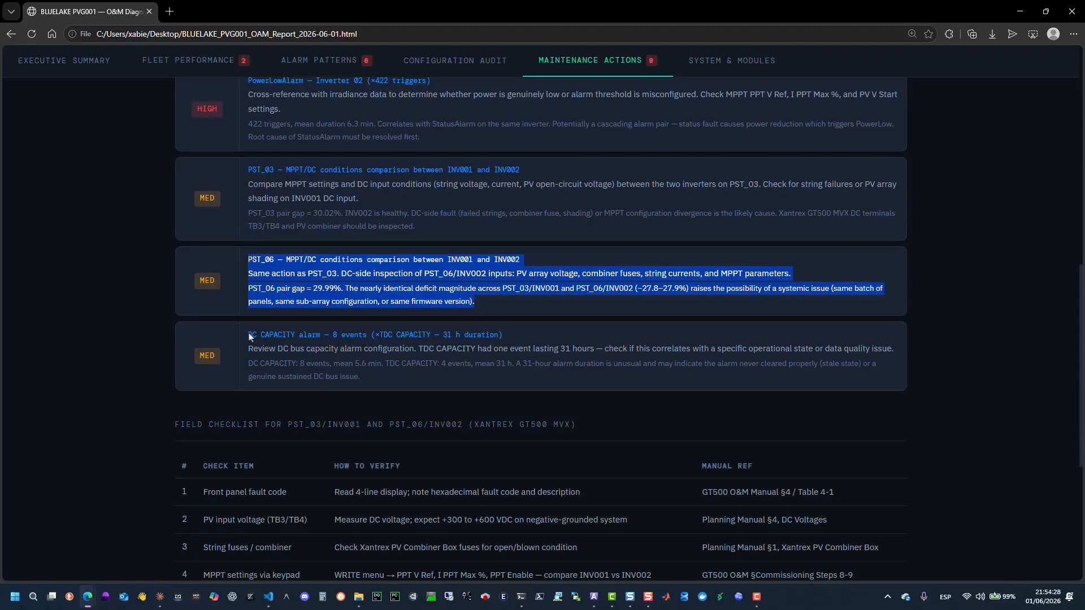
left_click_drag(249, 337, 470, 379)
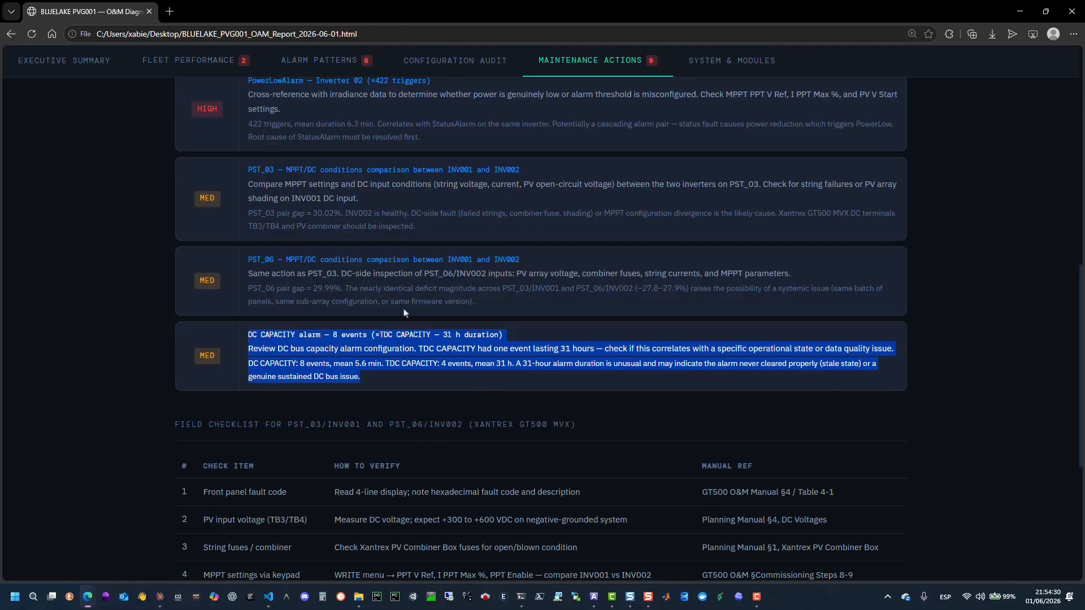
Highlight the field checklist table for PST_03/INV001 and PST_06/INV002 inspections.
scroll(543, 325, "down", 4)
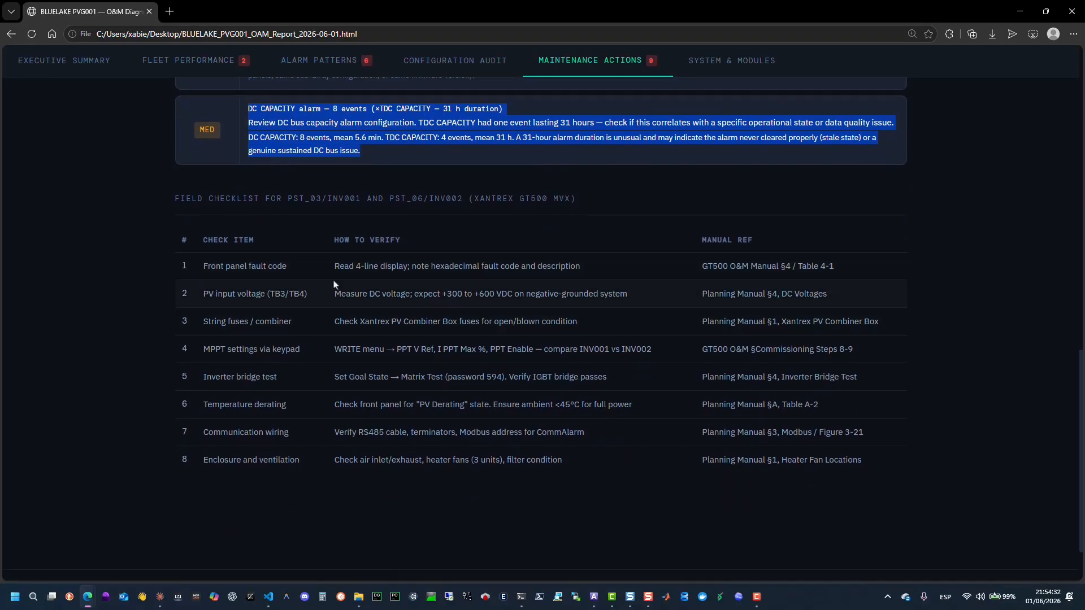
left_click_drag(202, 241, 870, 461)
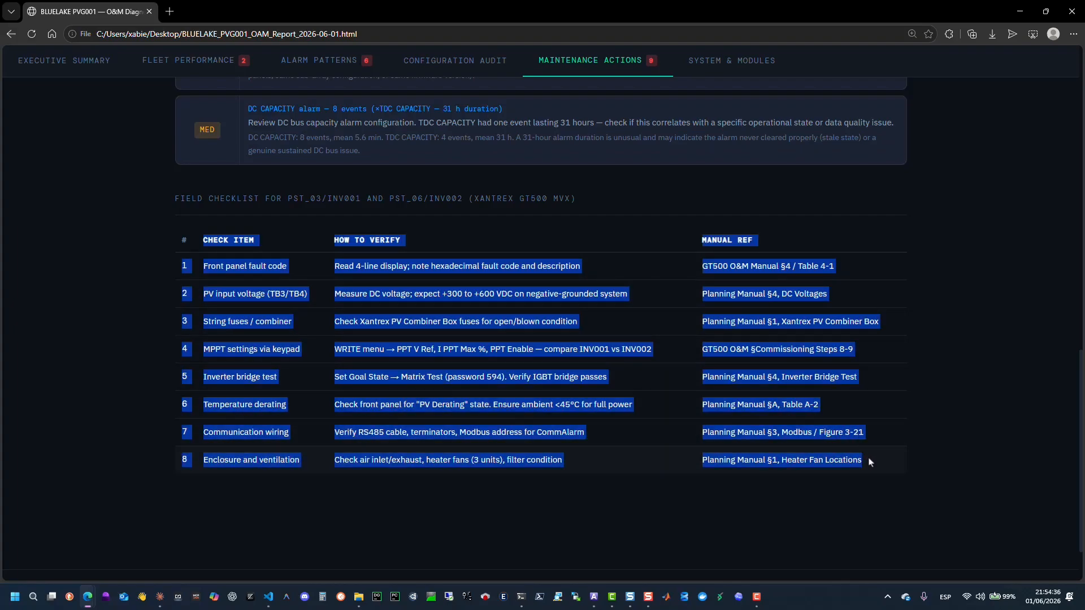
scroll(792, 403, "down", 2)
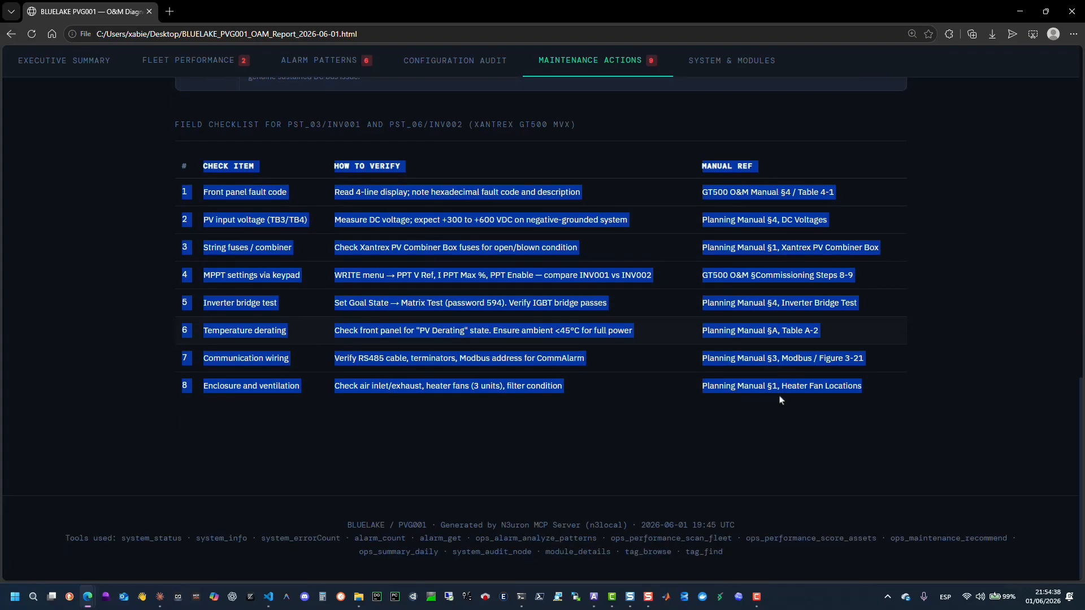
scroll(781, 400, "up", 10)
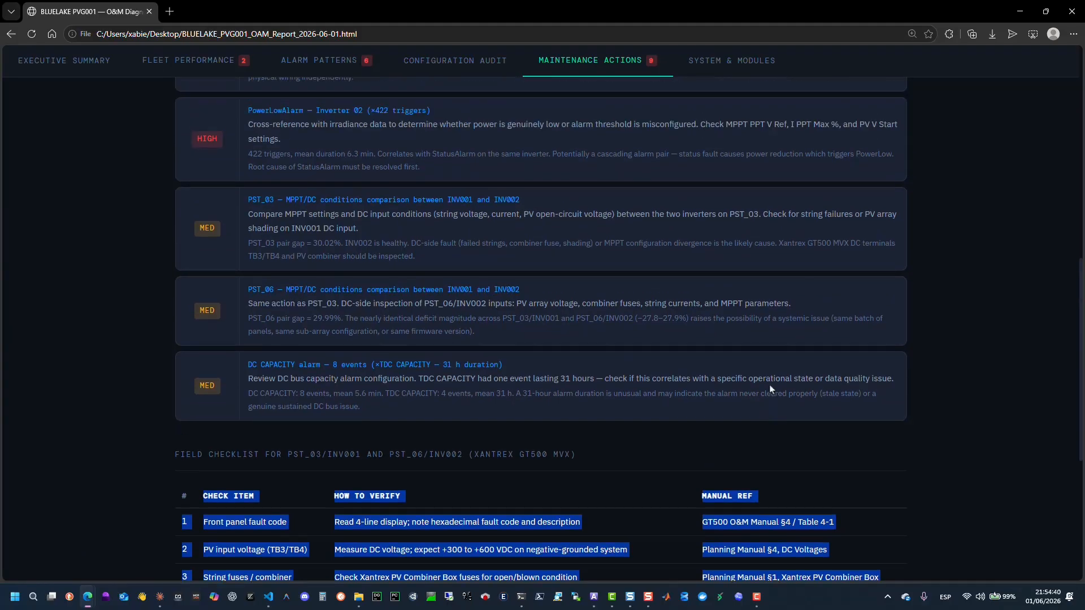
Open the System & Modules tab and read its resources, module status, node info and confidence assessment.
left_click(732, 60)
scroll(681, 252, "up", 10)
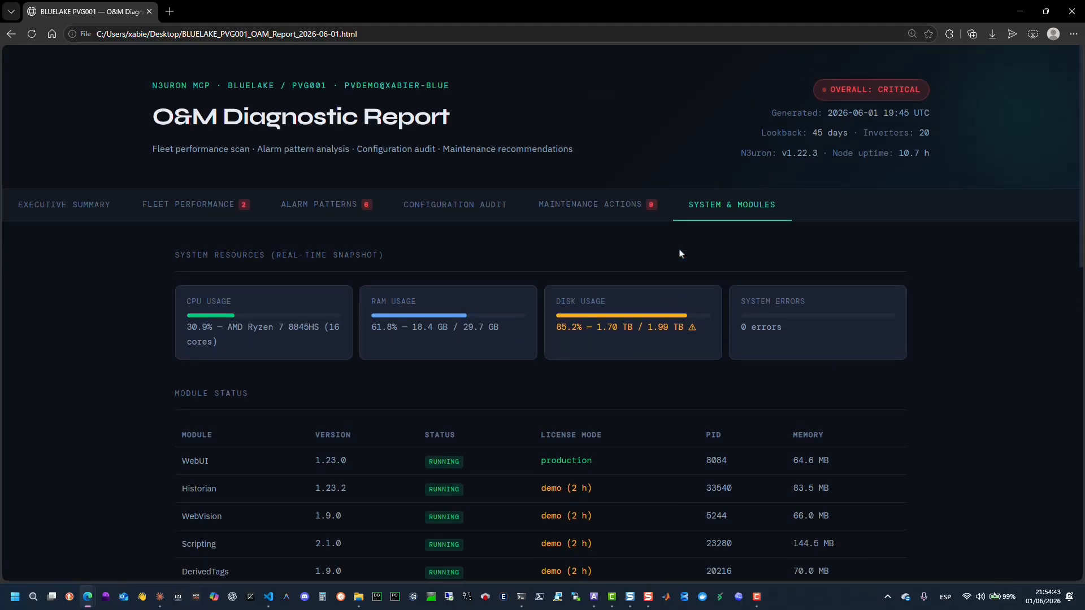
scroll(152, 270, "down", 2)
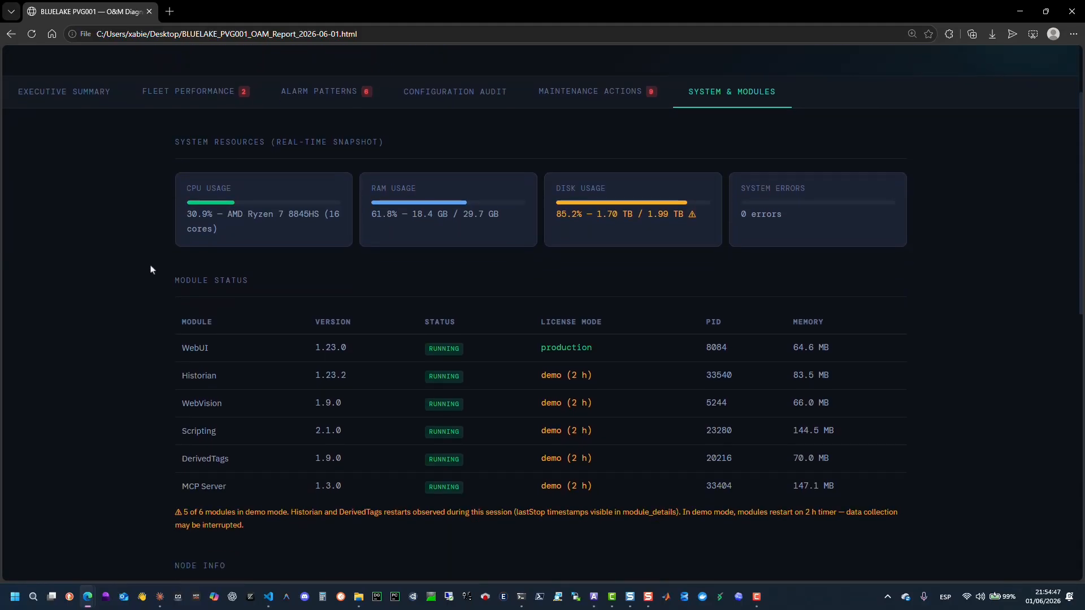
scroll(409, 224, "down", 4)
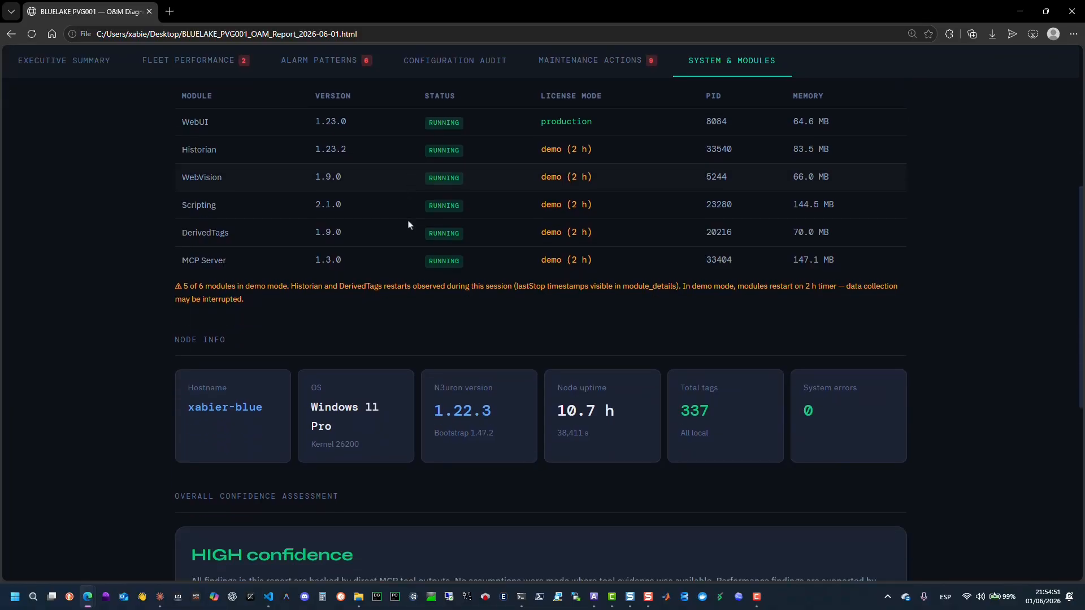
scroll(409, 225, "down", 3)
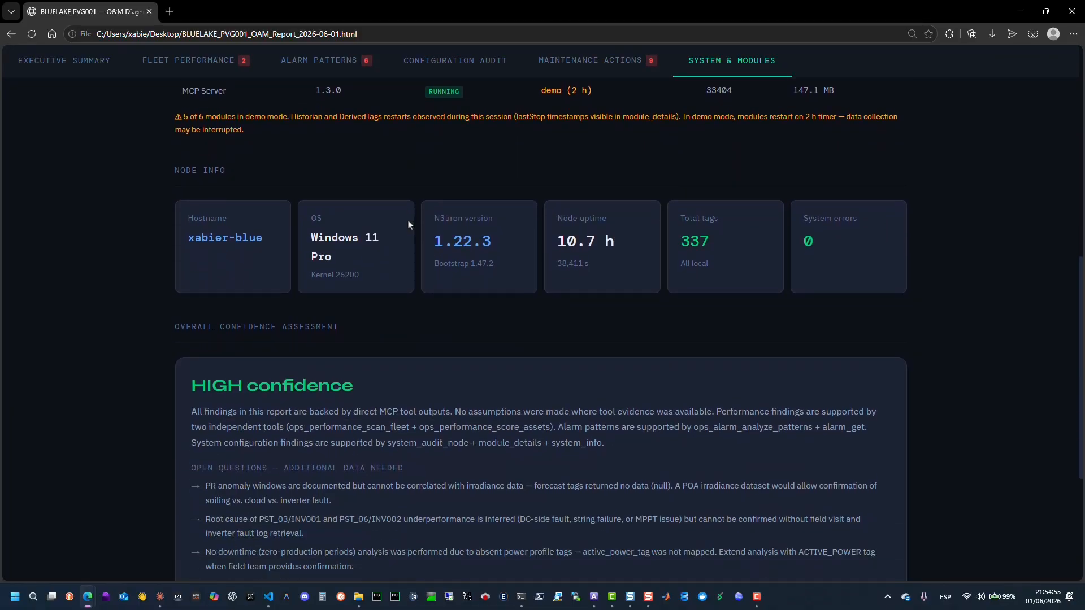
scroll(409, 224, "down", 4)
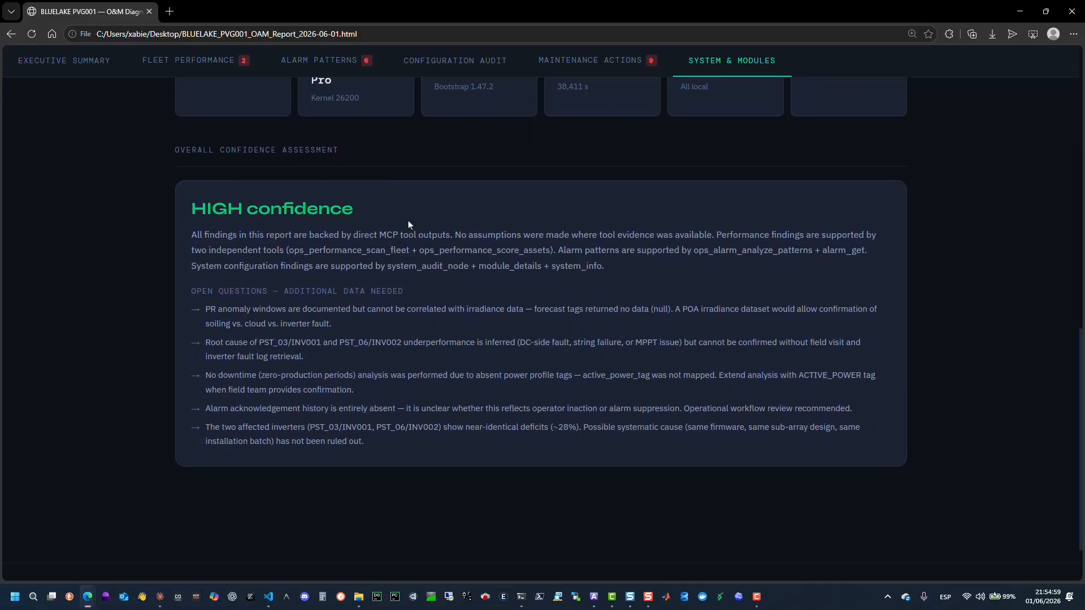
Highlight the HIGH confidence assessment and its open questions, then close the report window.
left_click_drag(192, 162, 396, 367)
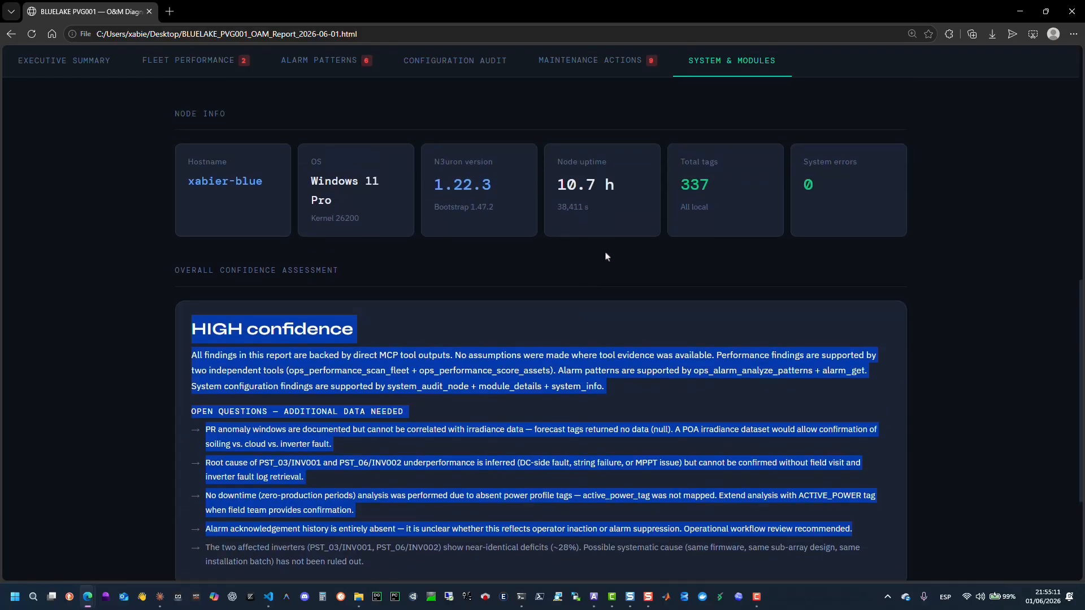
left_click(1072, 11)
left_click(887, 52)
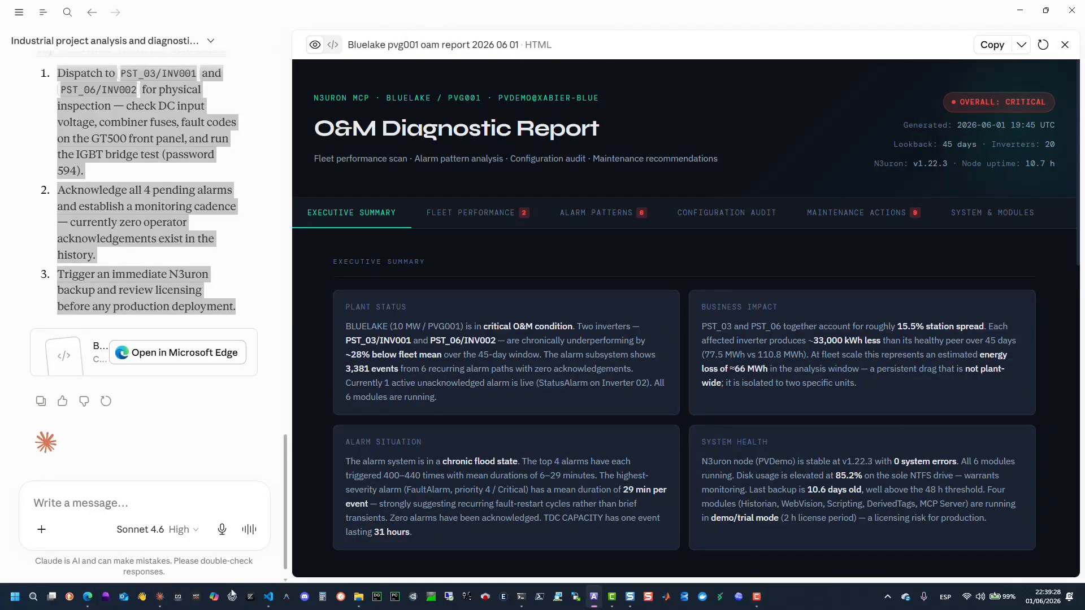
Switch to the N3uron documentation and open the AI-Ready PV Demo Introduction page under MCP Server.
mouse_move(87, 597)
left_click(89, 560)
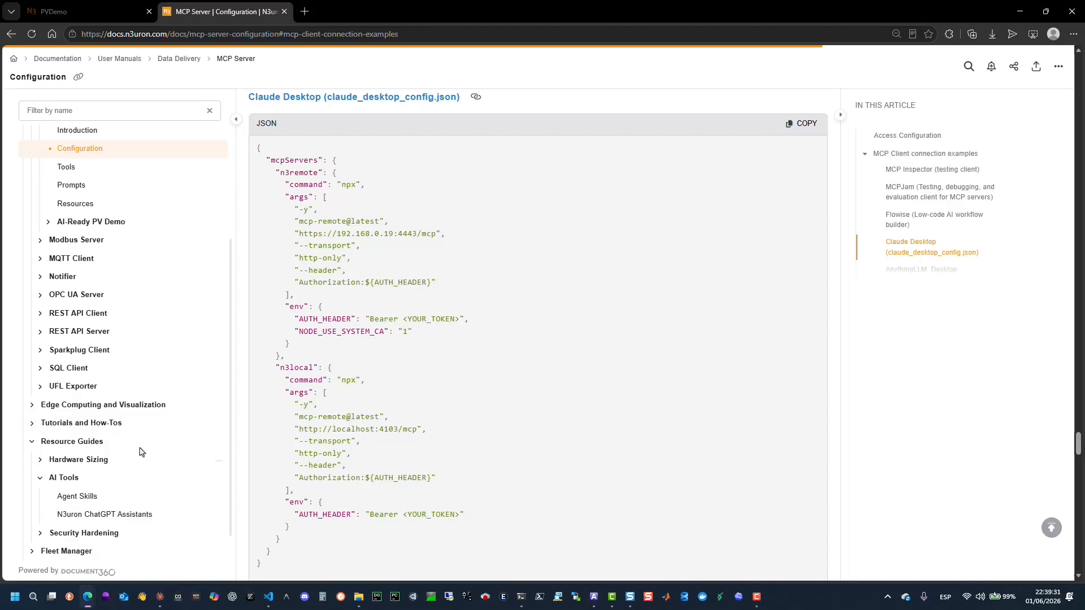
scroll(141, 452, "up", 1)
left_click(49, 279)
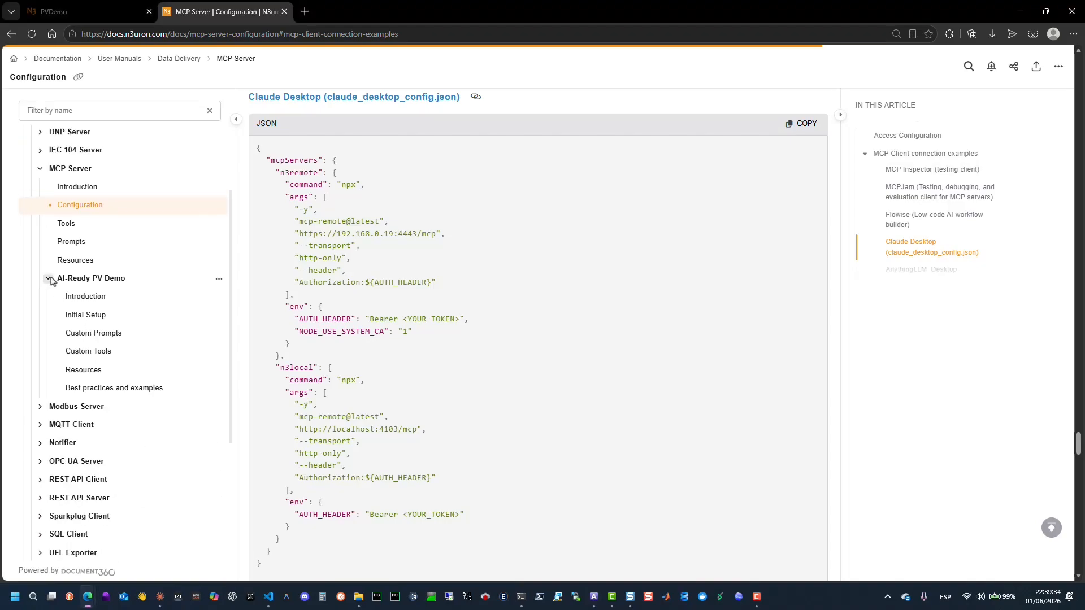
left_click(86, 296)
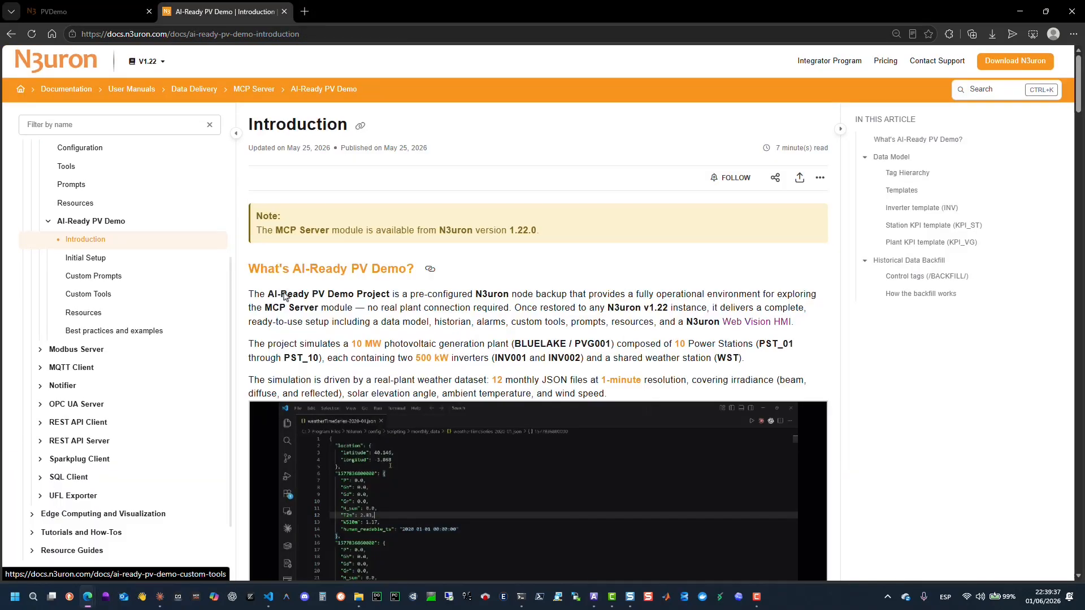
Open the AI-Ready PV Demo Best practices and examples page and read through its prompt design section.
scroll(469, 235, "down", 1)
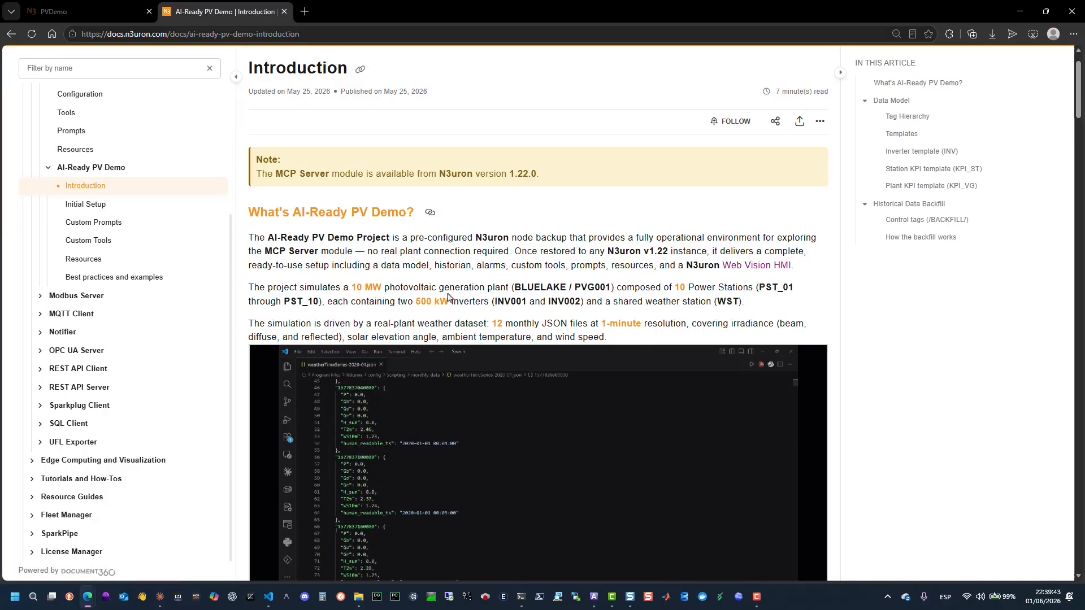
left_click(164, 278)
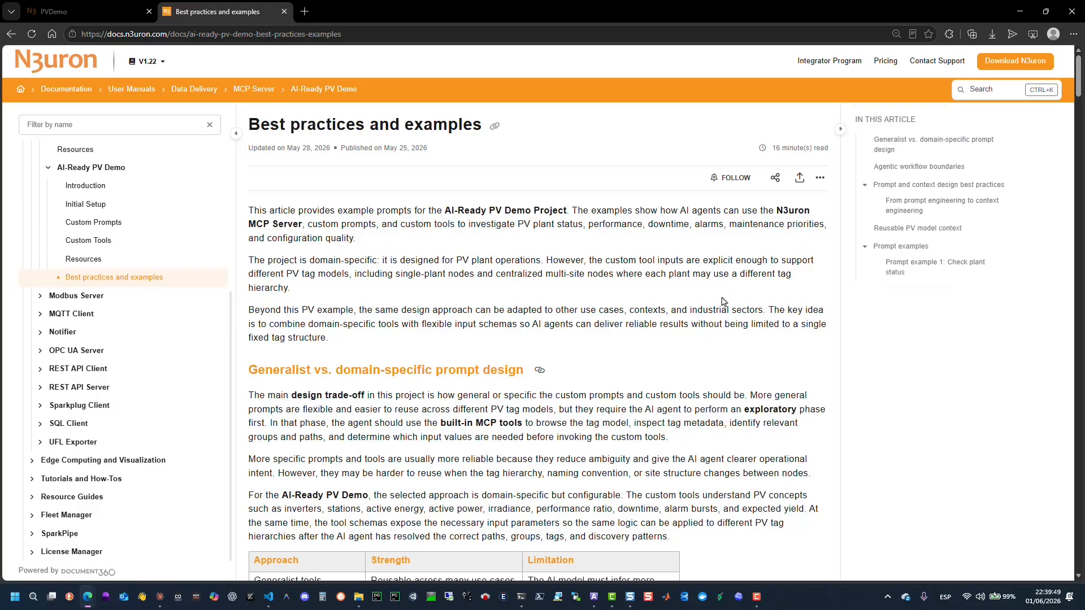
scroll(724, 302, "down", 1)
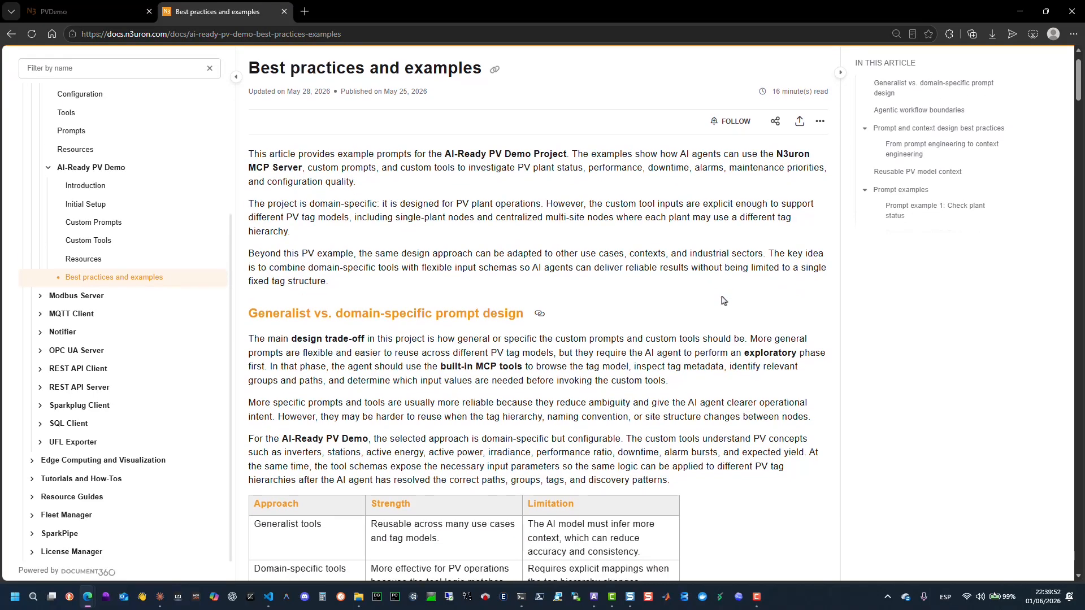
scroll(176, 412, "down", 2)
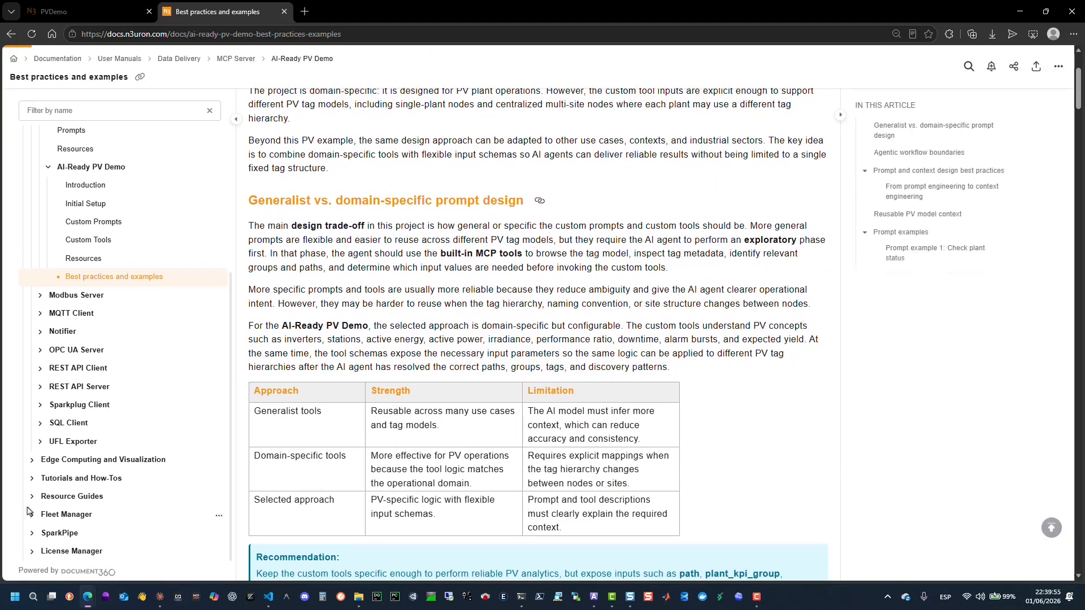
Open the Agent Skills page under Resource Guides > AI Tools and highlight its title and introduction.
left_click(31, 498)
left_click(40, 534)
left_click(74, 552)
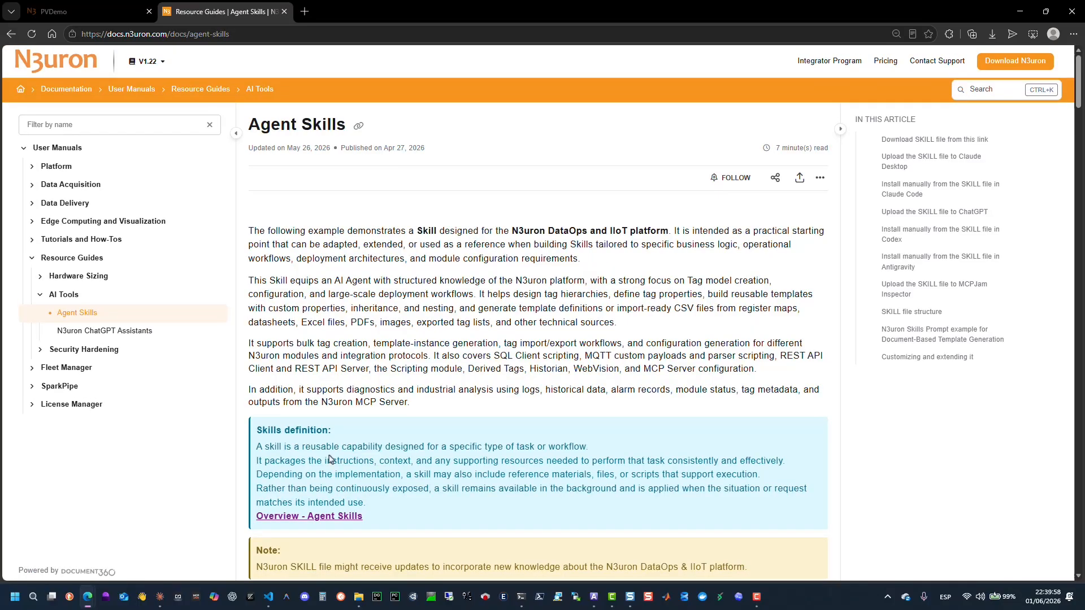
left_click_drag(249, 130, 347, 127)
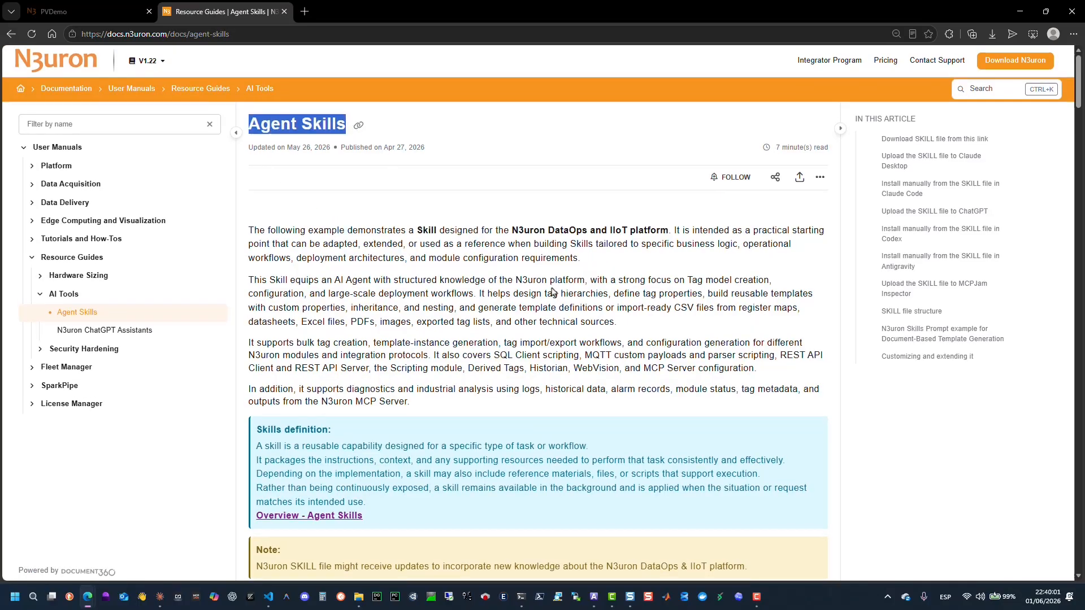
scroll(253, 187, "down", 1)
left_click_drag(249, 174, 615, 205)
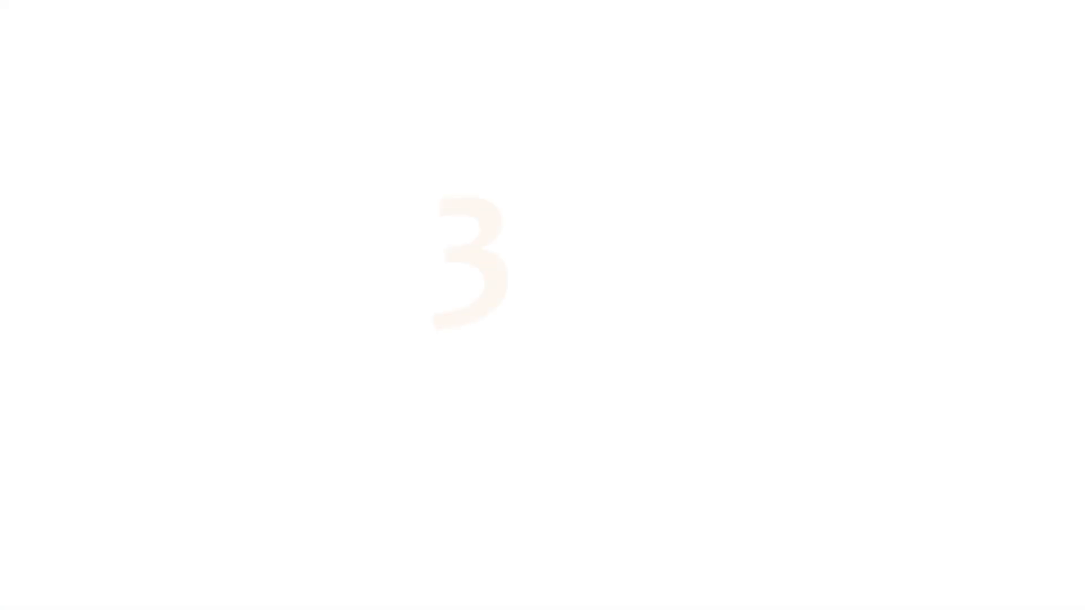